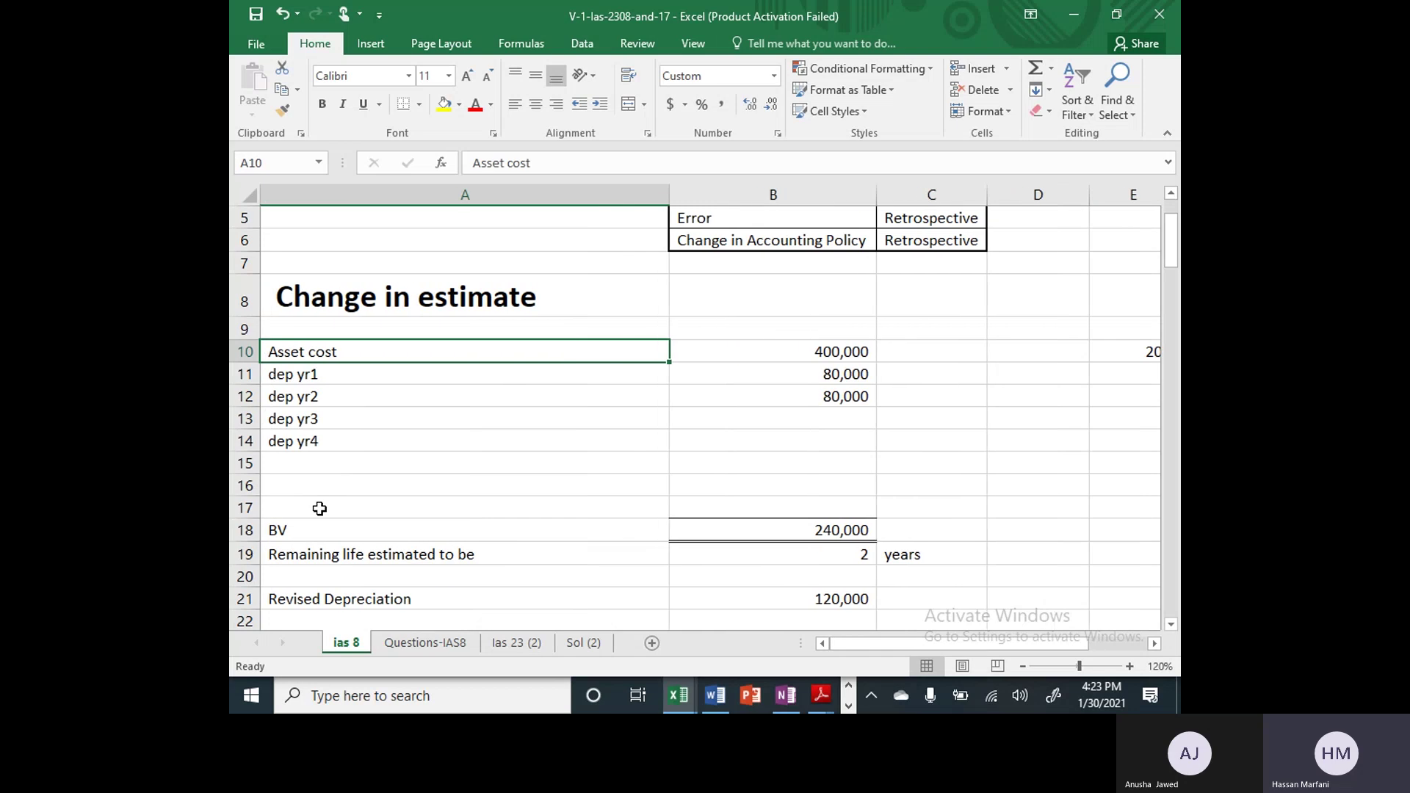
Examine the asset cost and the year 1 and year 2 depreciation amounts in the Change in estimate section
key("Right")
key("Right")
key("Left")
key("Down")
key("Up")
key("Down")
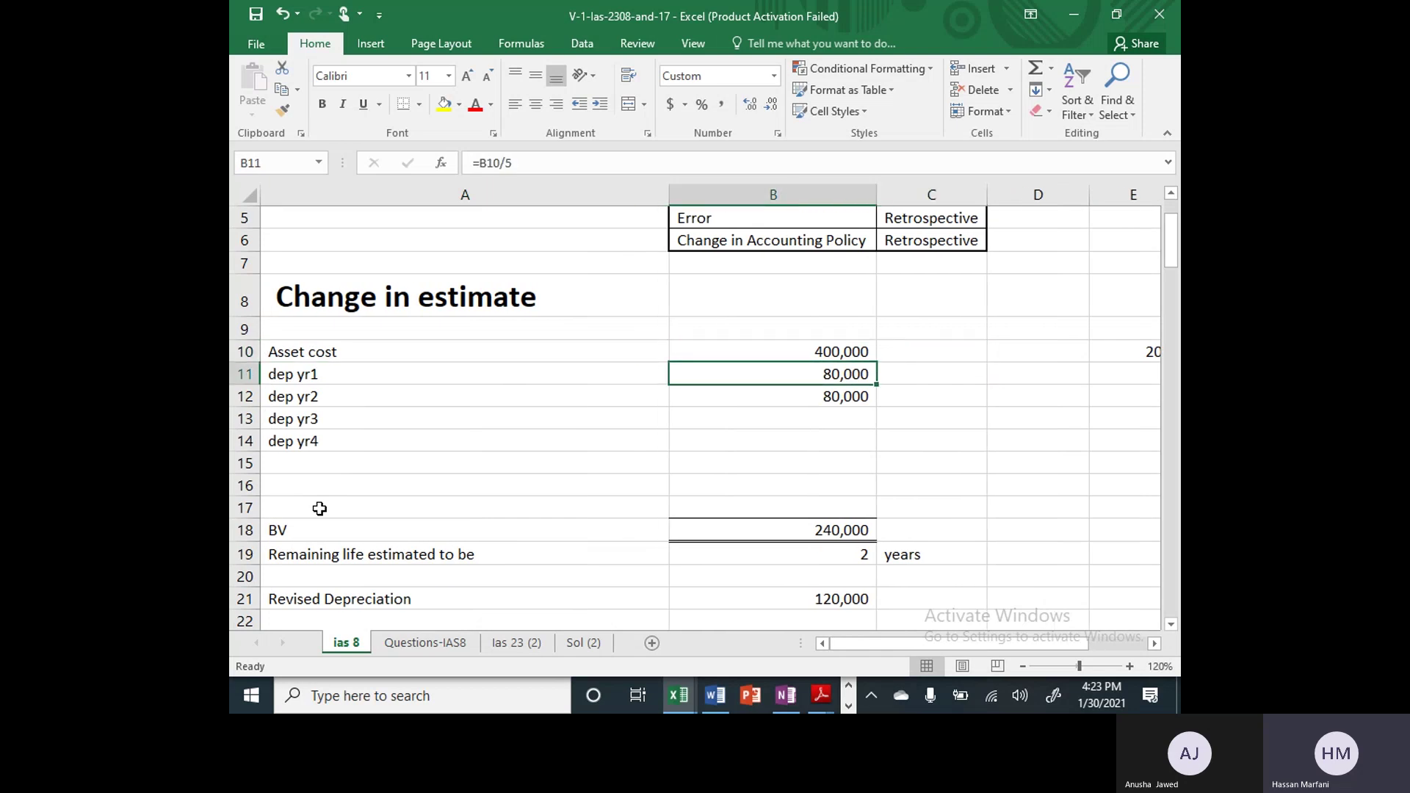
key("Left")
key("Right")
key("Left")
key("Down")
key("Right")
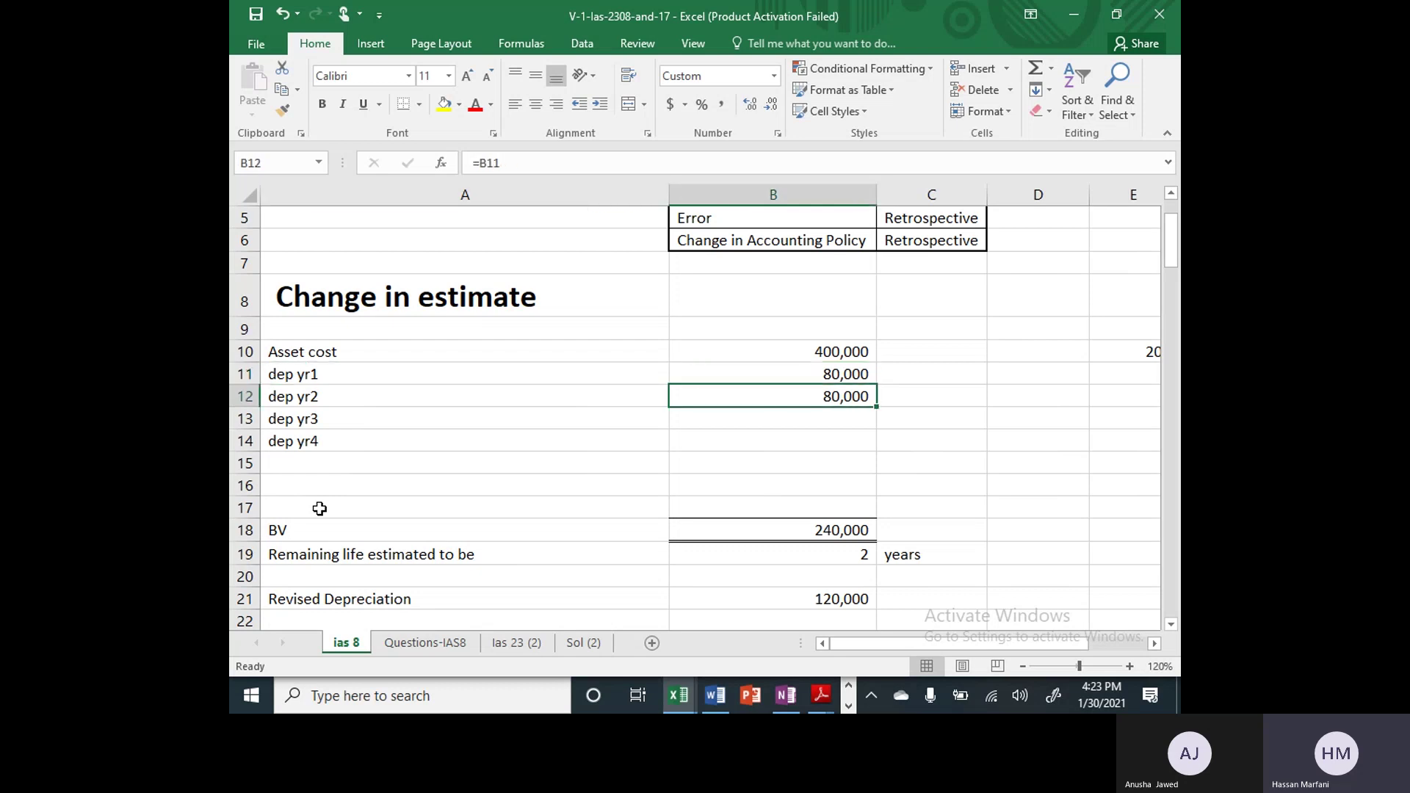
key("Right")
key("Left")
key("Down")
key("Down")
key("Down")
key("Down")
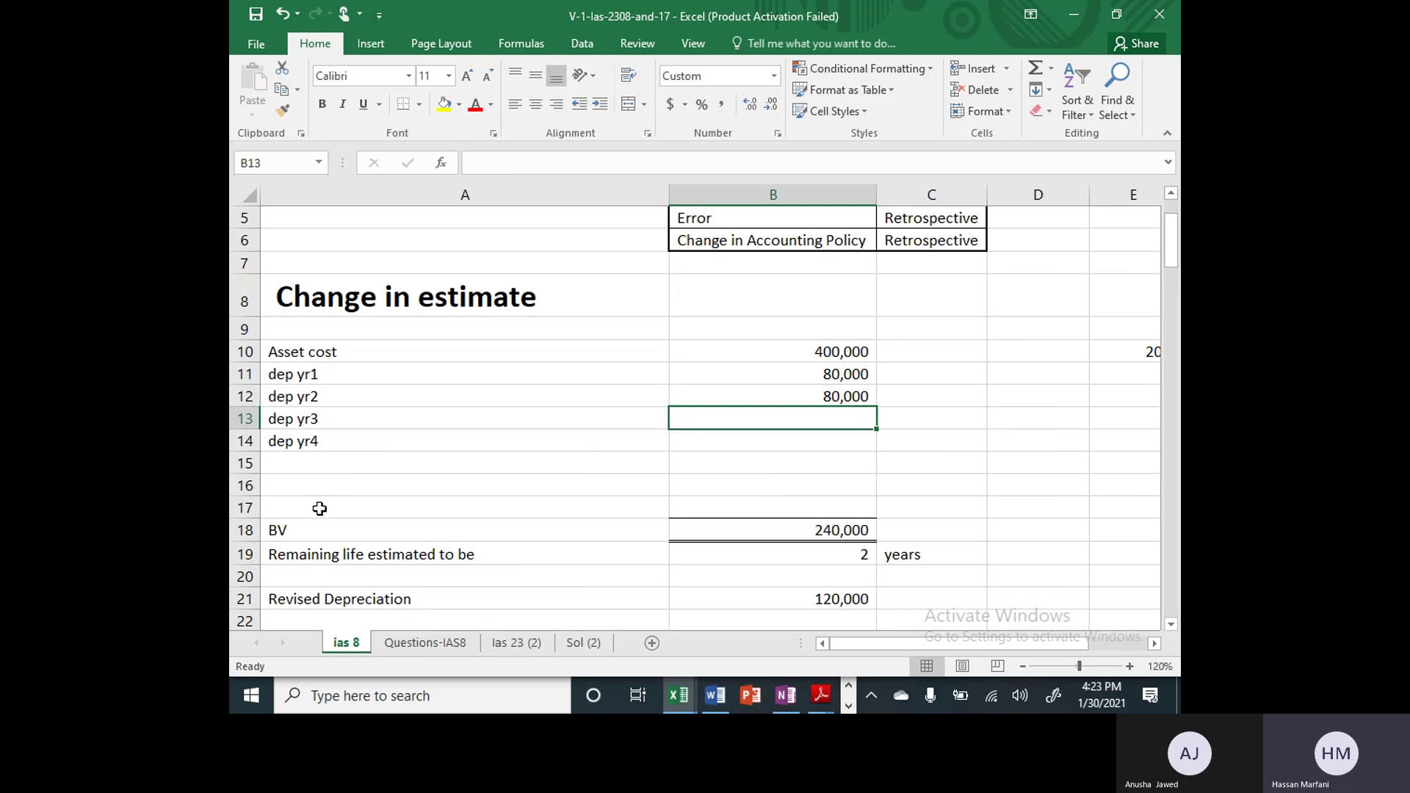
Extend the BV label in A18 to read "BV at the end of yr 2"
key("Left")
key("Down")
key("Down")
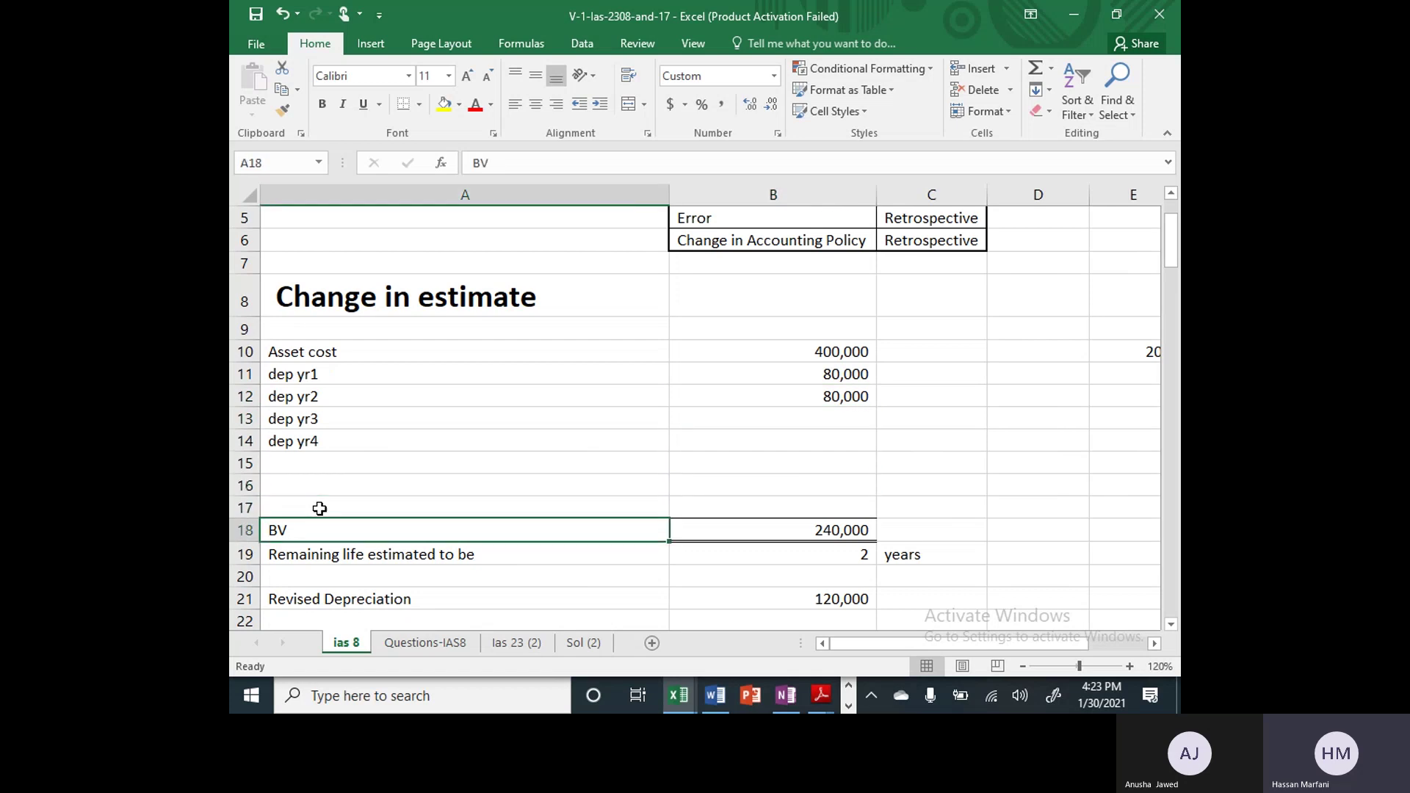
key("F2")
type("a")
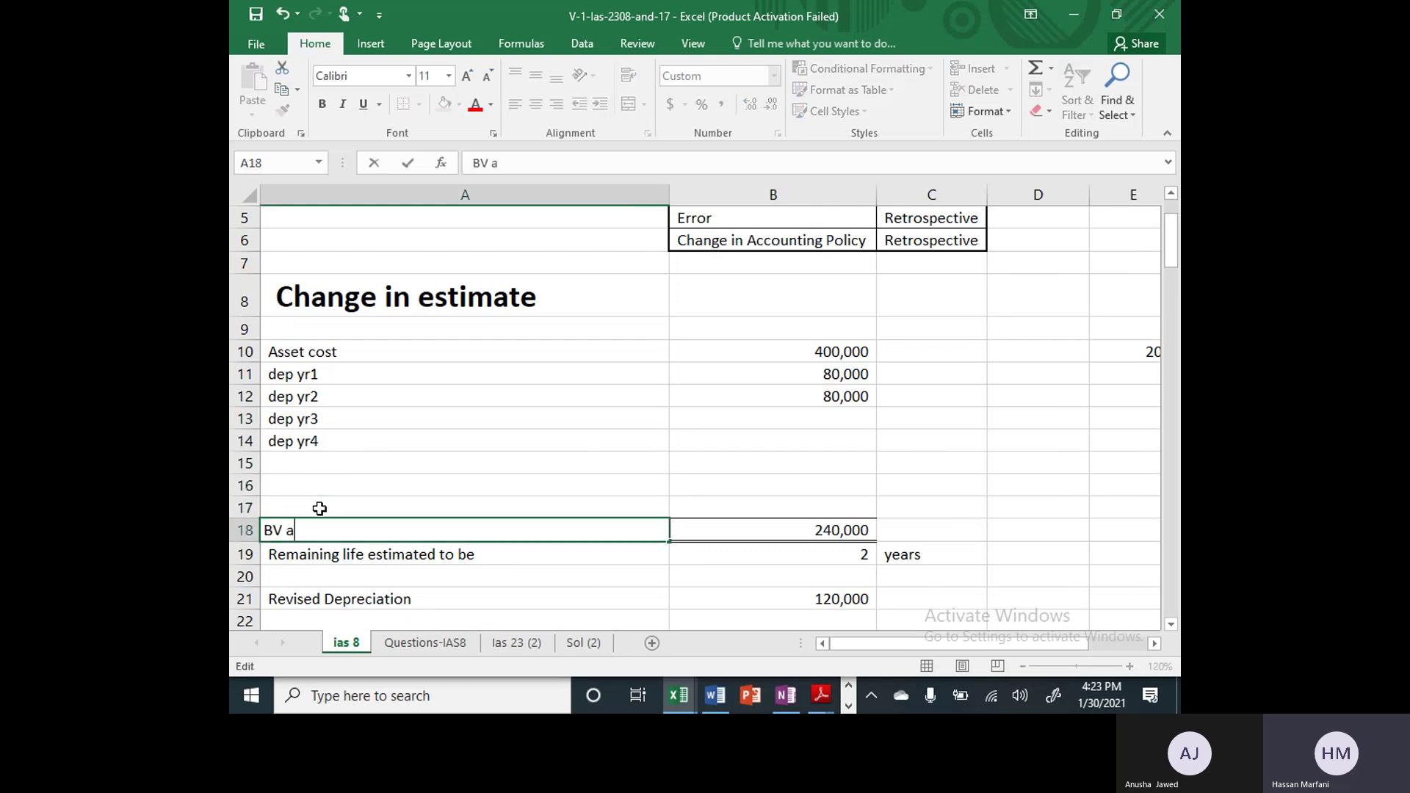
type("t the end of")
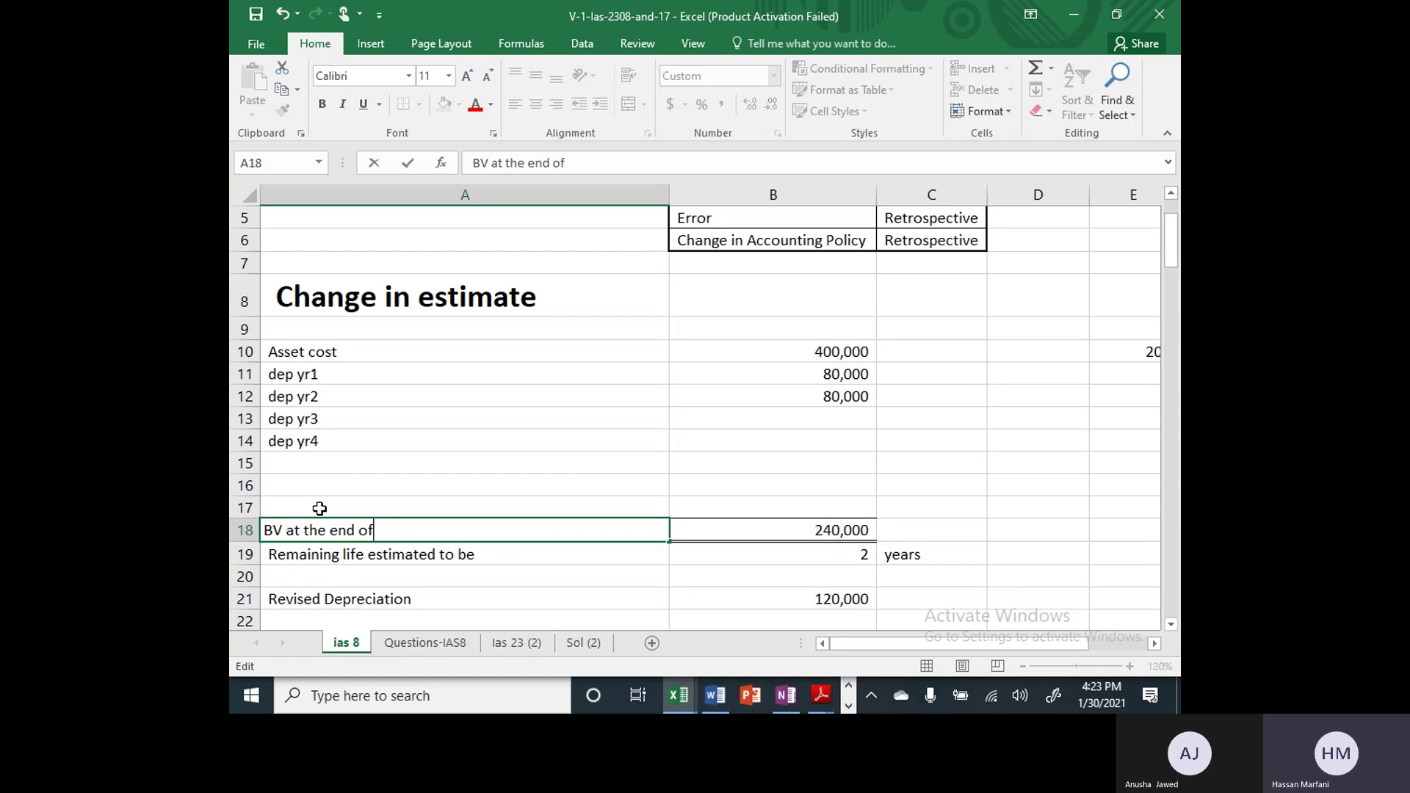
type(" yr 2")
key("Return")
Review the year 2 book value in B18, the remaining life and the revised depreciation formula in B21
key("Up")
key("Right")
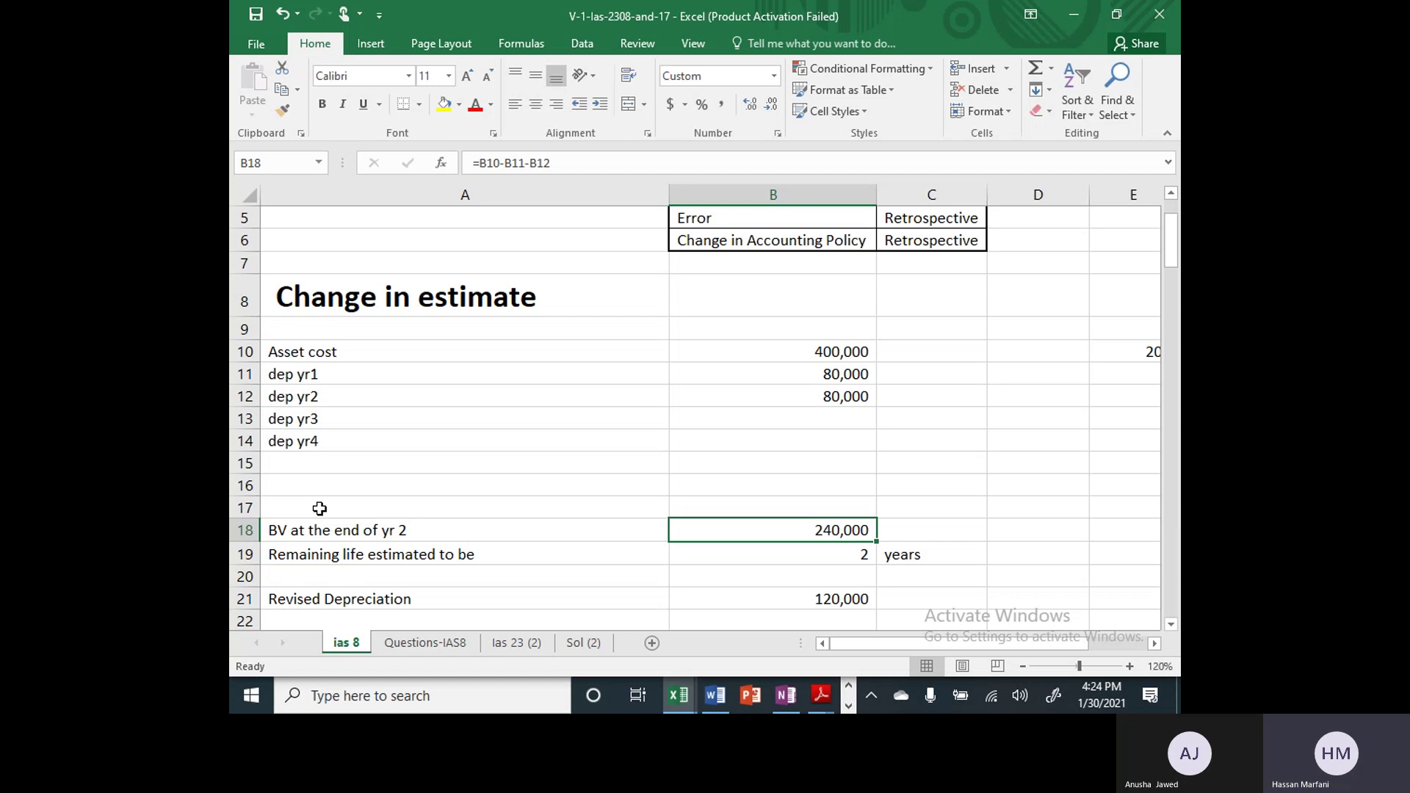
key("Down")
key("Down")
key("Down")
key("Down")
key("Down")
key("Down")
key("Down")
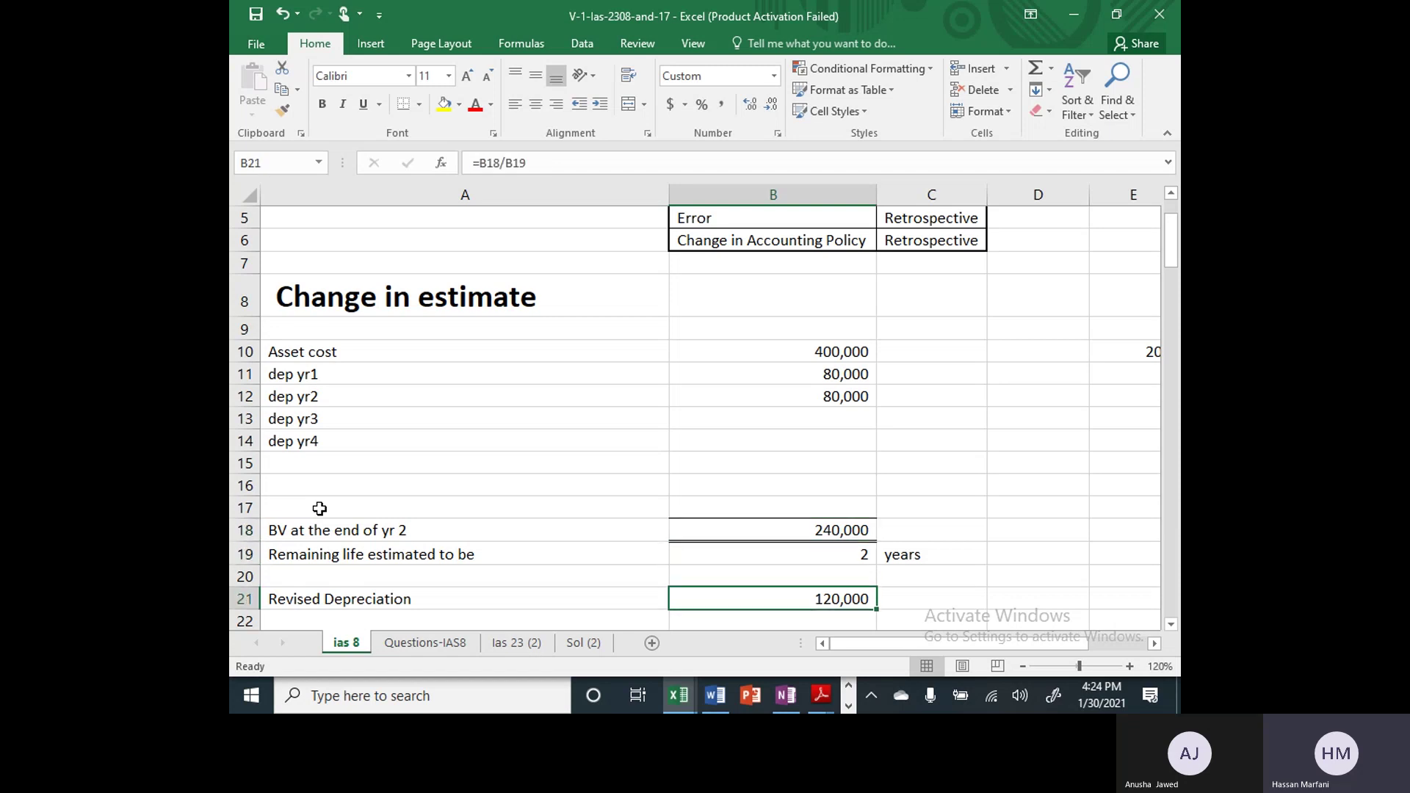
key("Up")
key("Up")
key("Up")
key("Up")
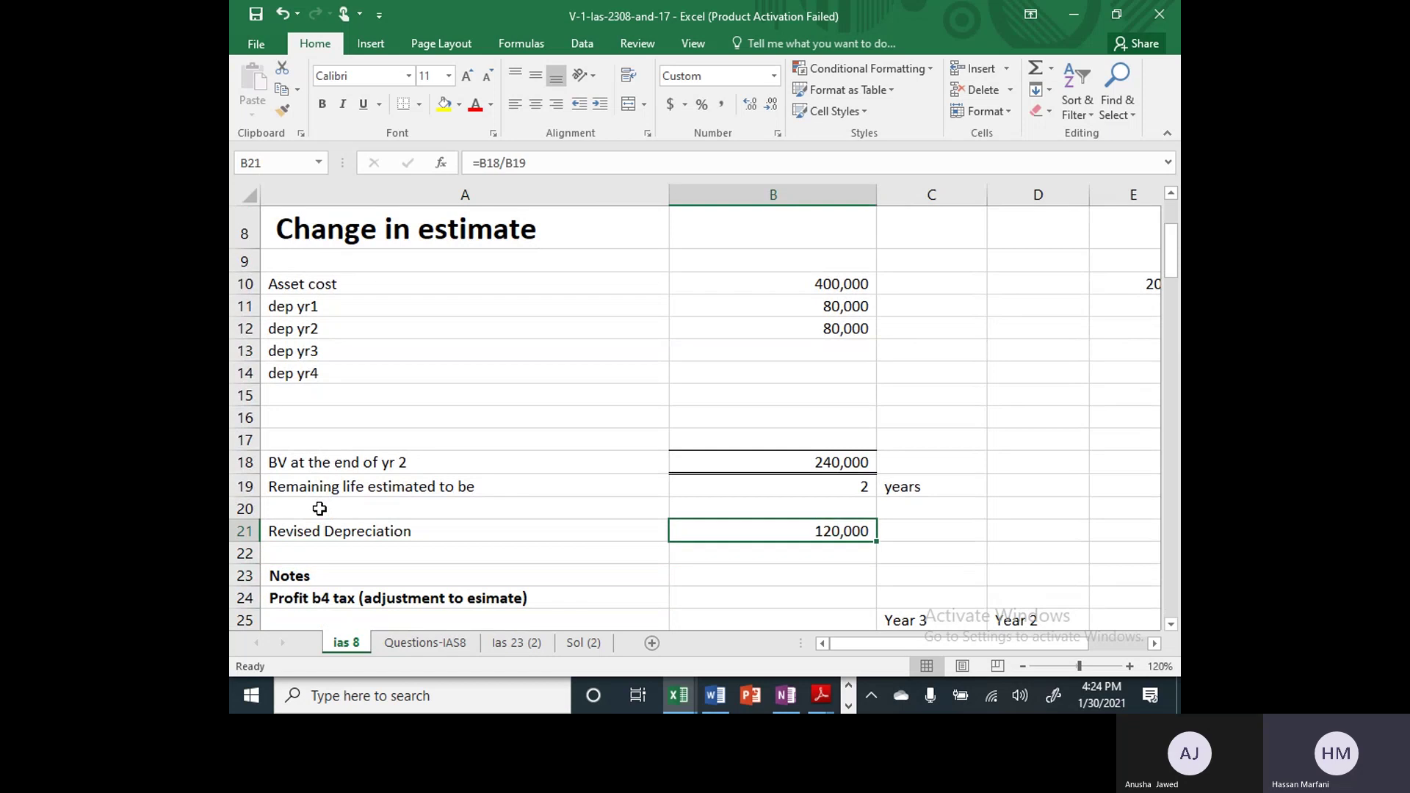
Examine the profit before tax note, checking the Year 3 depreciation lines and the totals for both years
key("Down")
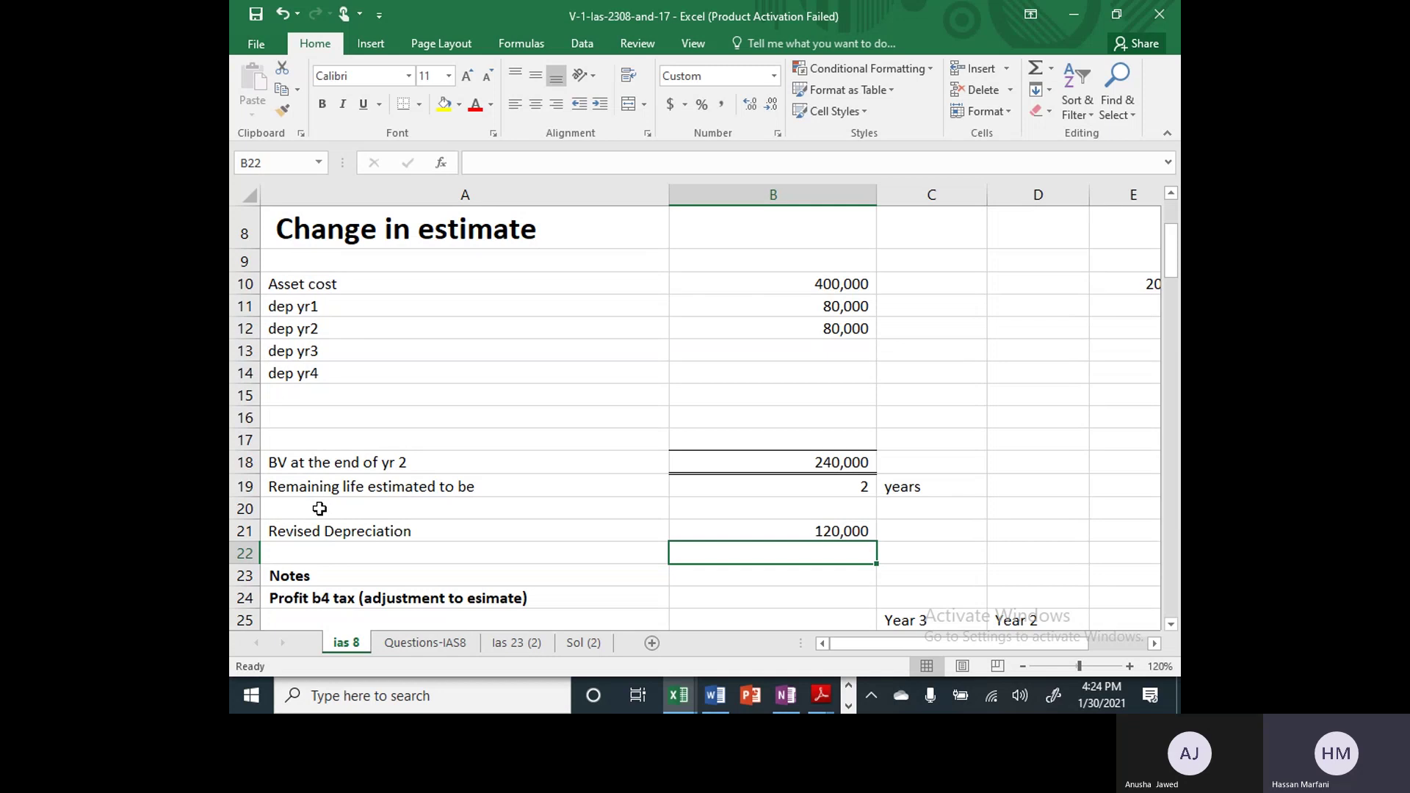
key("Down")
key("Down")
key("Down")
key("Down")
key("Down")
key("Down")
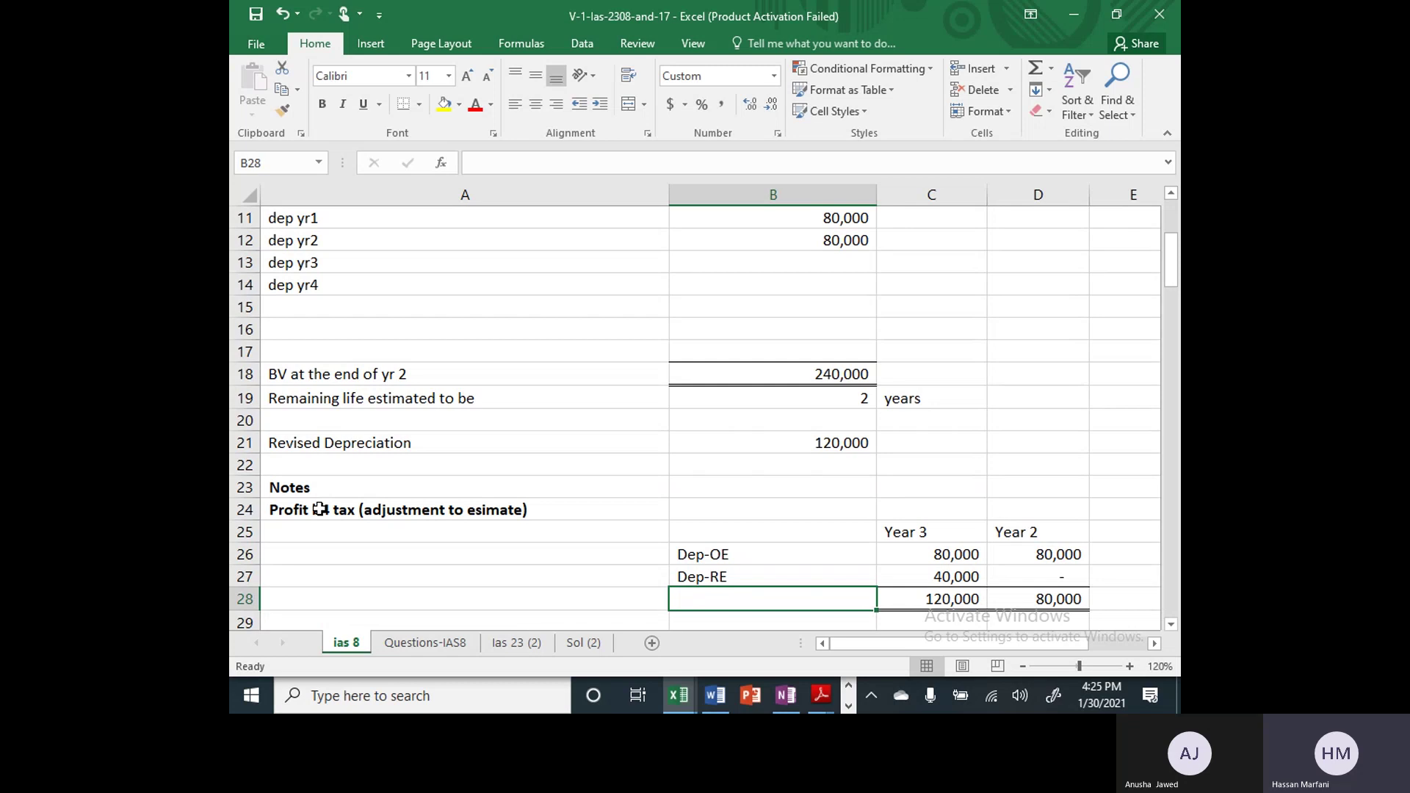
key("Down")
key("Down")
key("Right")
key("Up")
key("Up")
key("Up")
key("Up")
key("Up")
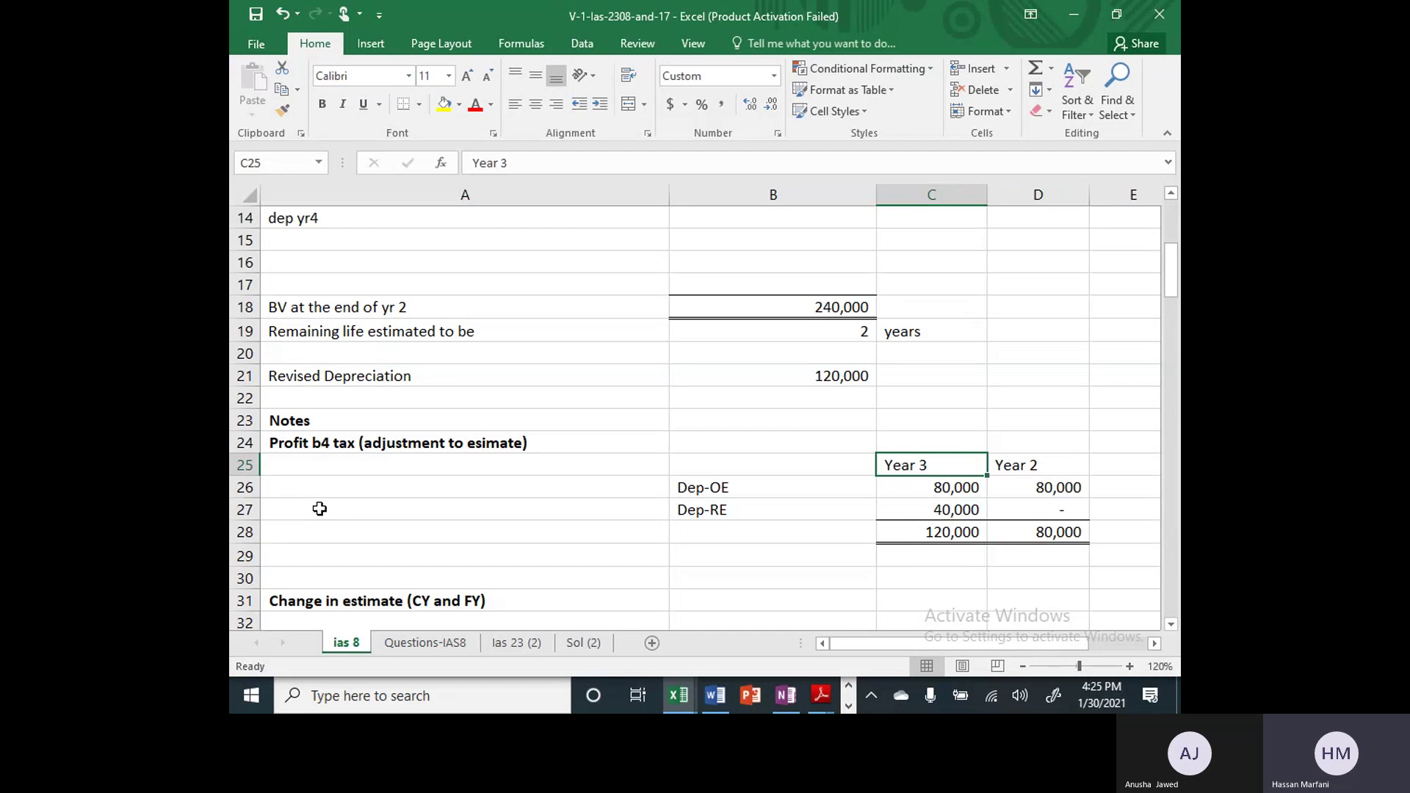
key("Down")
key("Down")
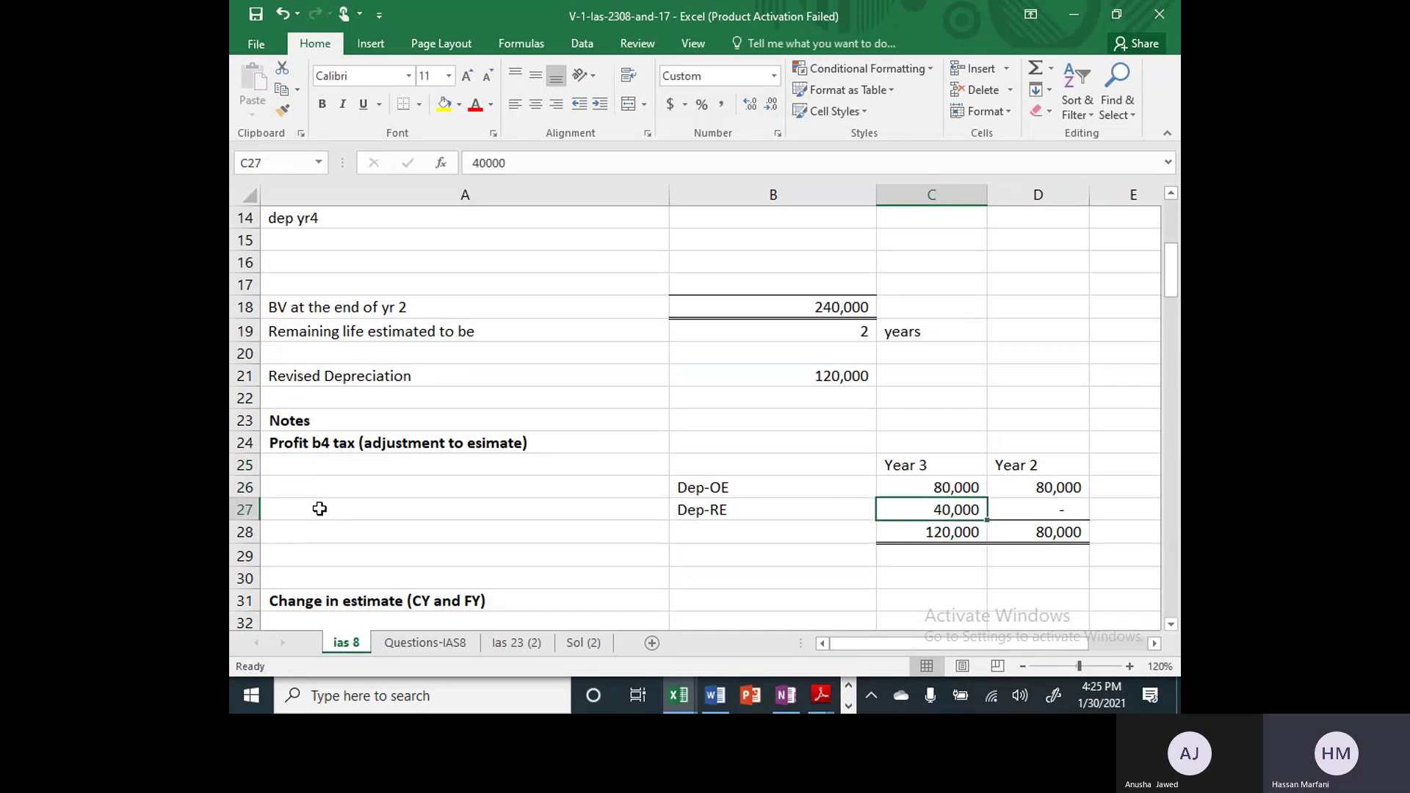
key("Down")
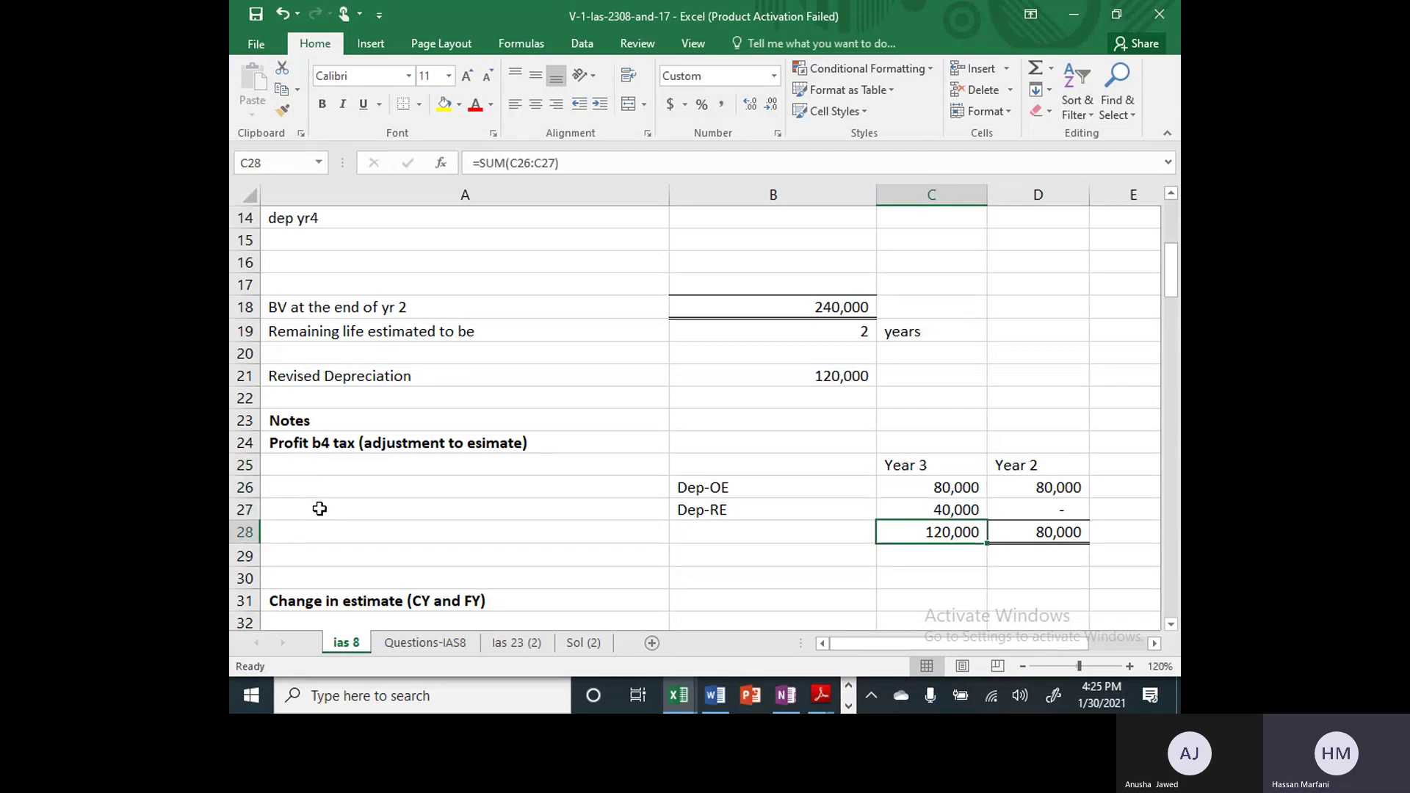
key("Left")
key("Left")
key("Right")
key("Right")
key("Right")
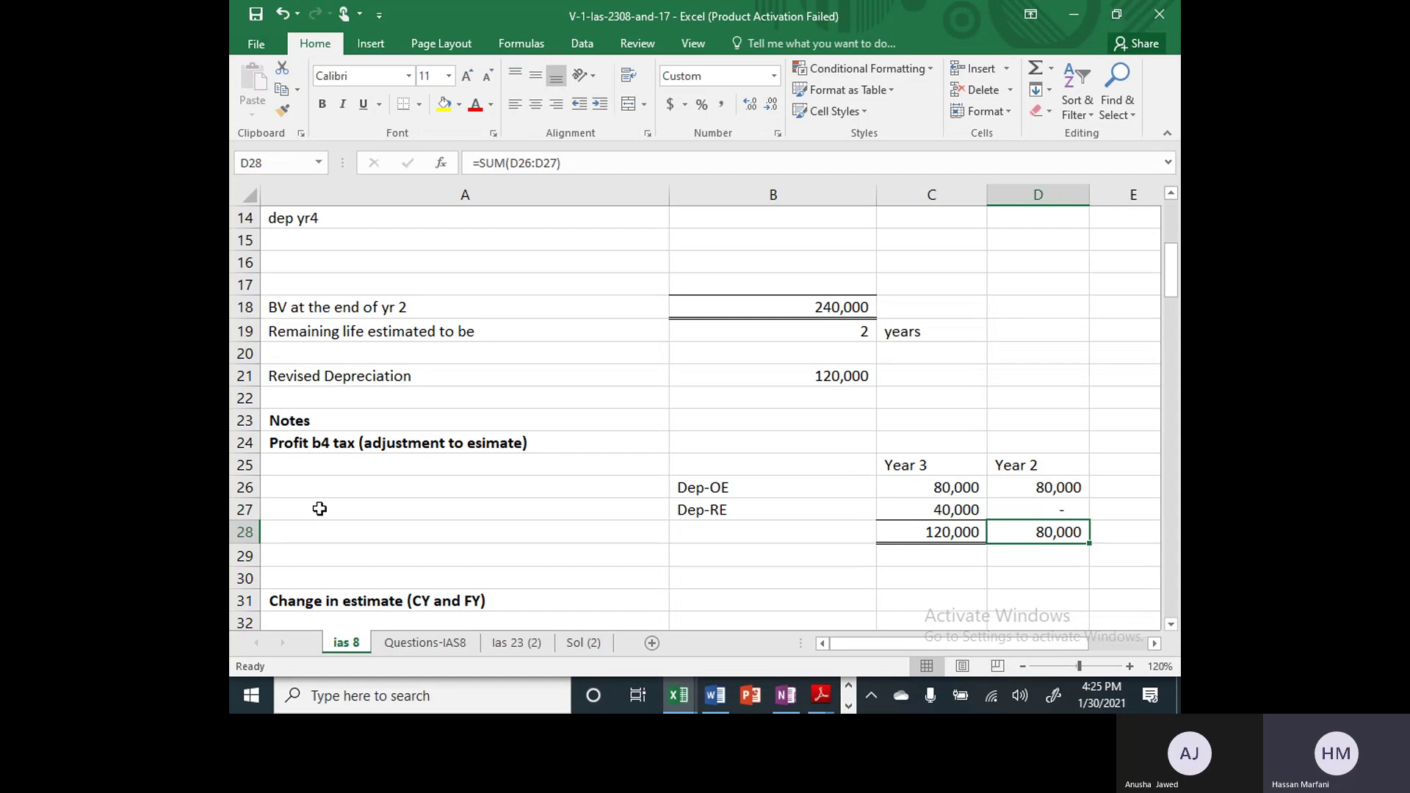
Compare the Dep-OE and Dep-RE lines of the profit before tax note for Year 3 and Year 2
key("Left")
key("Up")
key("Right")
key("Down")
key("Left")
key("Up")
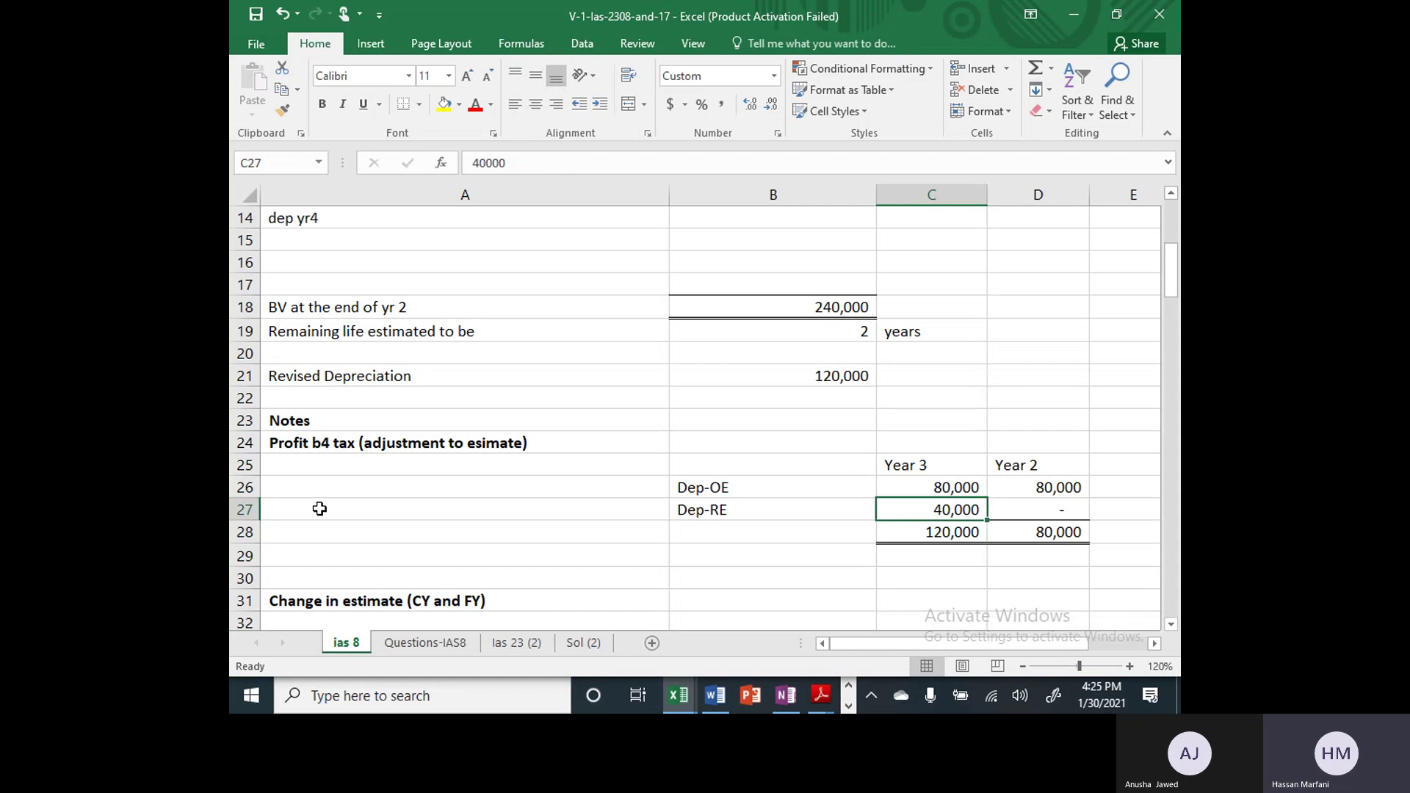
key("Left")
key("Up")
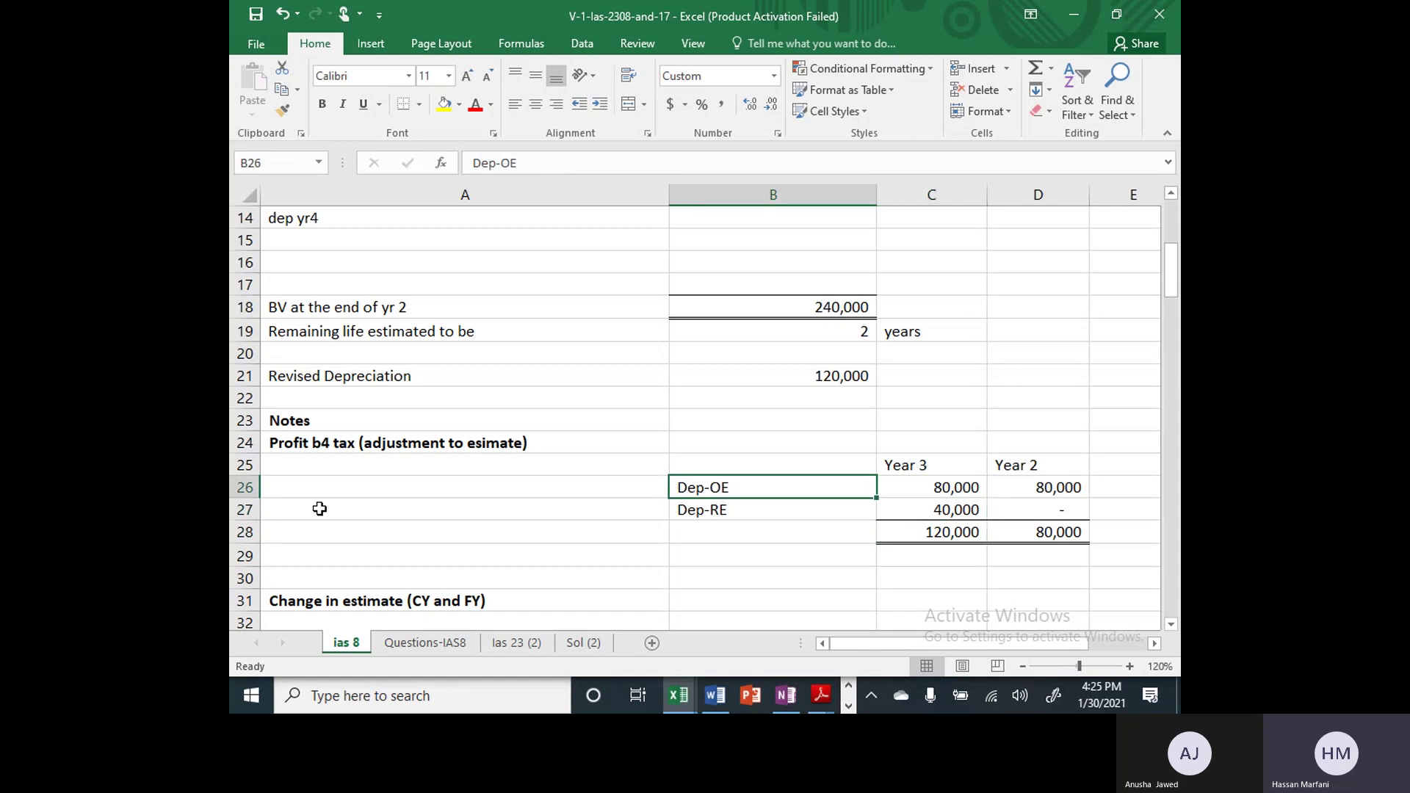
key("Right")
key("Left")
key("Right")
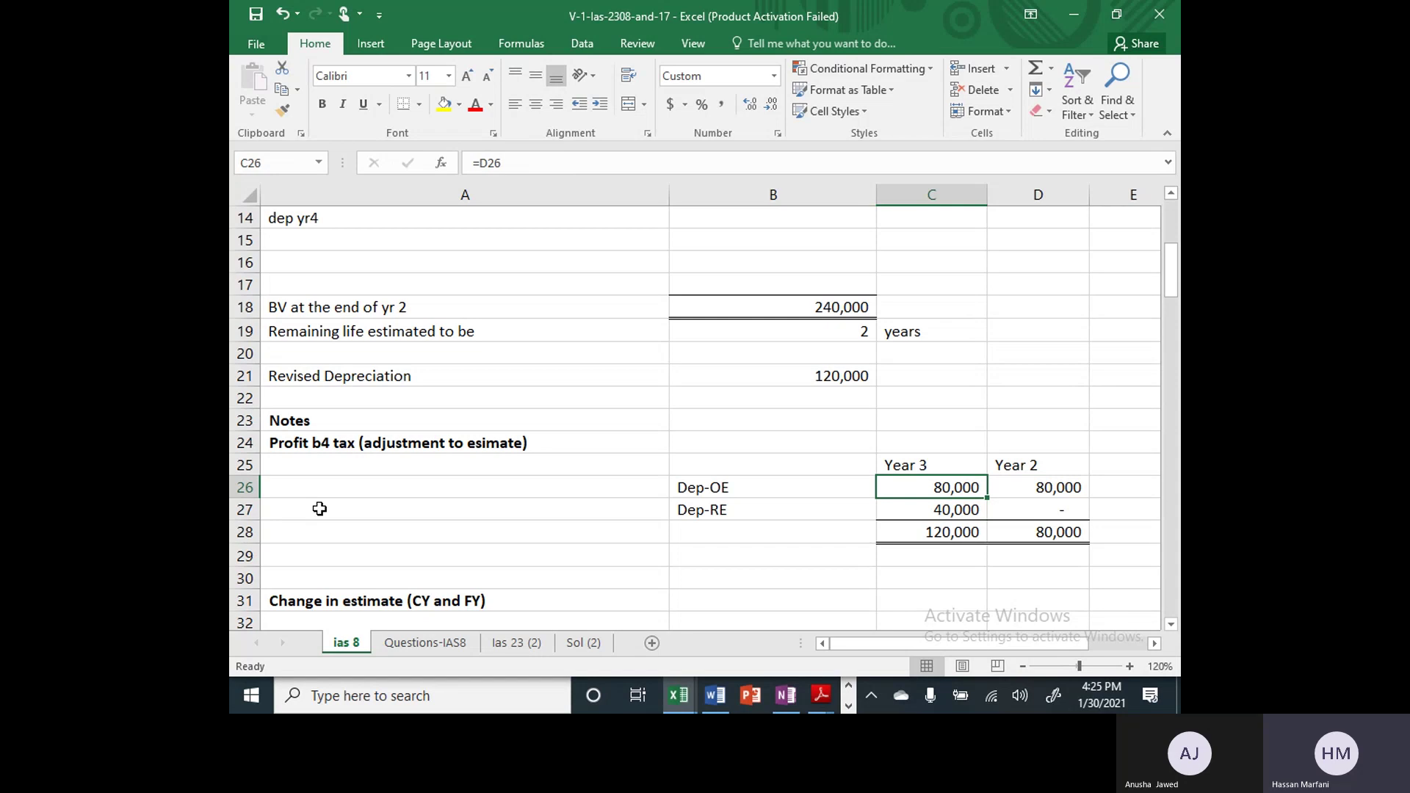
key("Down")
key("Left")
key("Right")
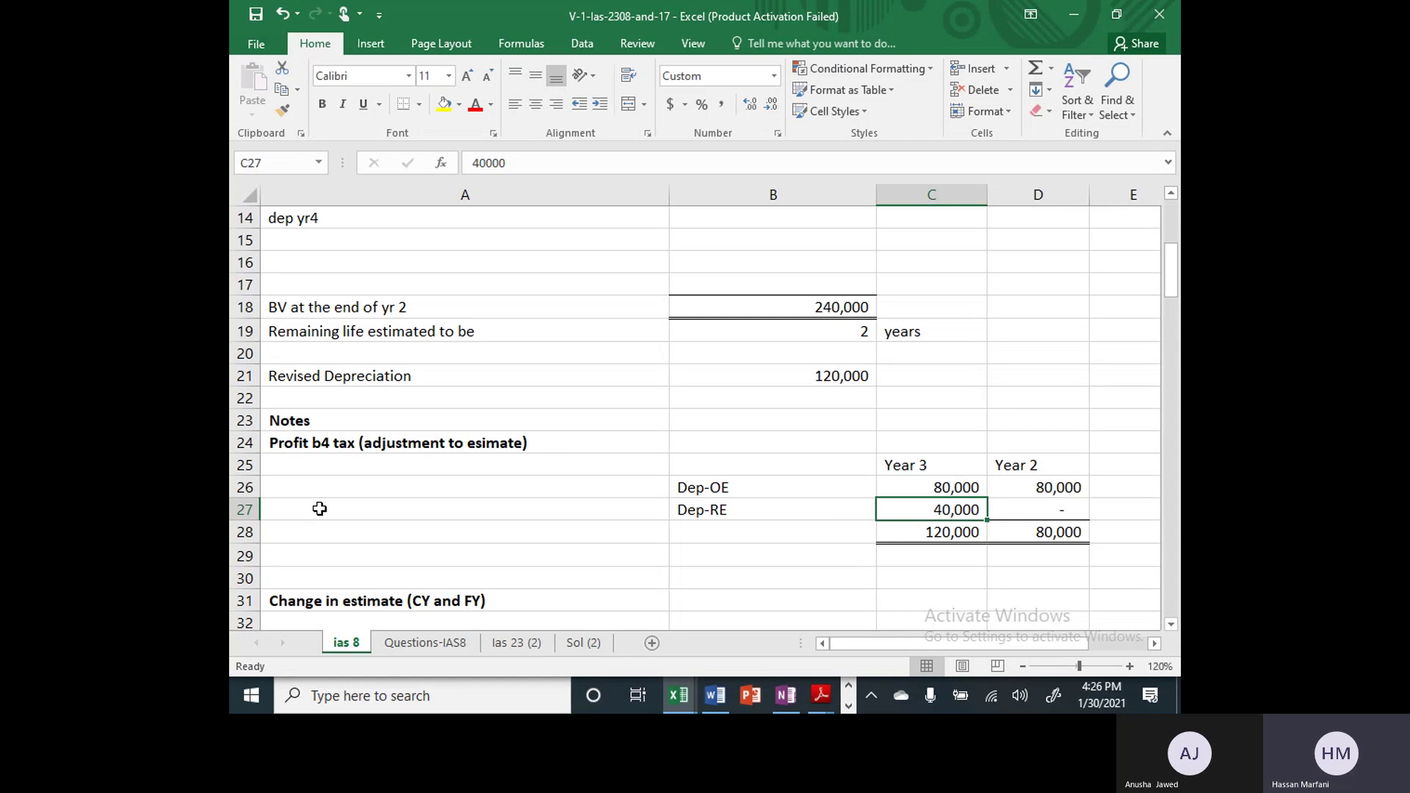
Look over the Change in estimate (CY and FY) note down to the Error heading in row 36
key("Down")
key("Down")
key("Down")
key("Down")
key("Down")
key("Down")
key("Down")
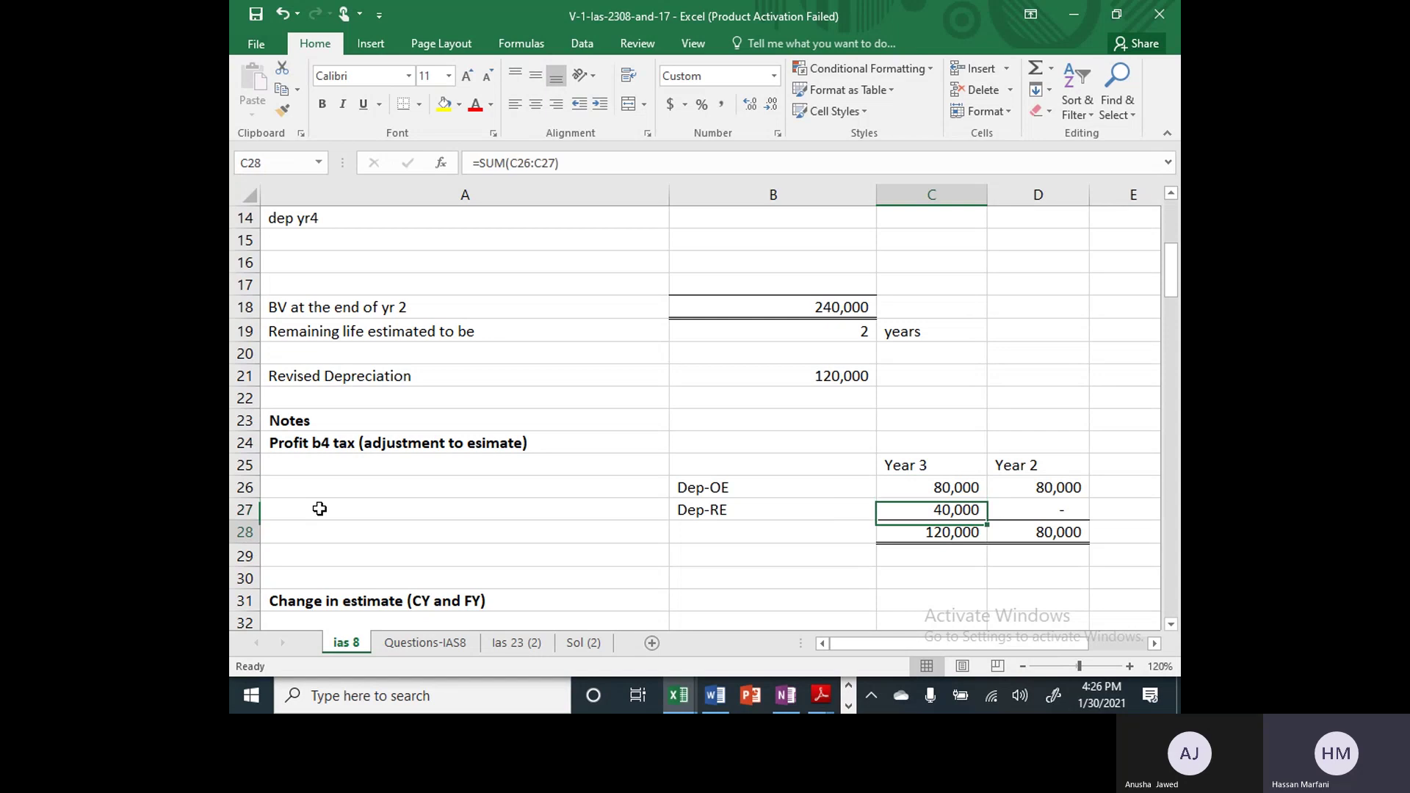
key("Down")
key("Down")
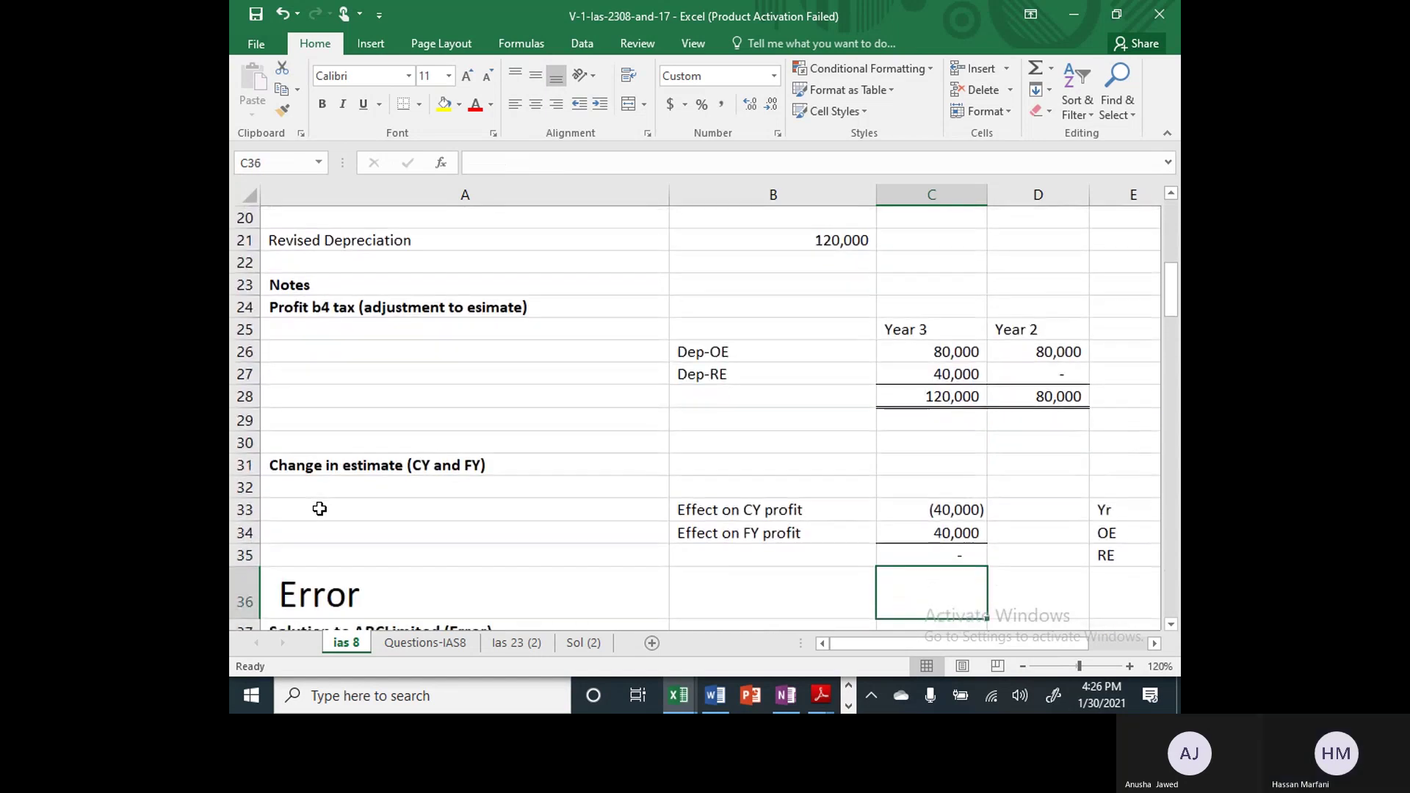
key("Right")
key("Right")
key("Left")
key("Left")
key("Left")
key("Left")
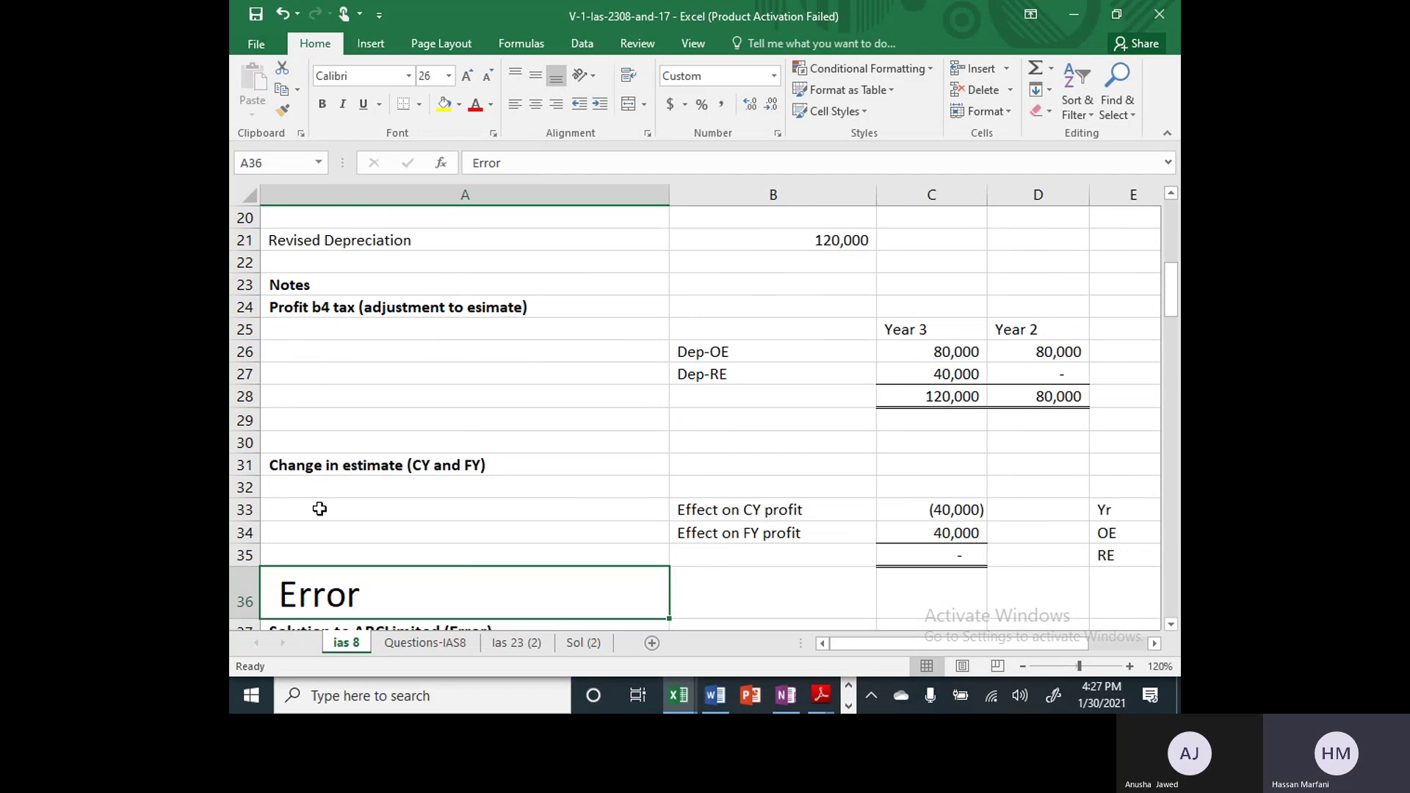
Go back to the profit before tax note and review its Dep-RE row
key("Up")
key("Up")
key("Up")
key("Up")
key("Up")
key("Up")
key("Up")
key("Up")
key("Up")
key("Up")
key("Up")
key("Up")
key("Up")
key("Up")
key("Up")
key("Up")
key("Up")
key("Up")
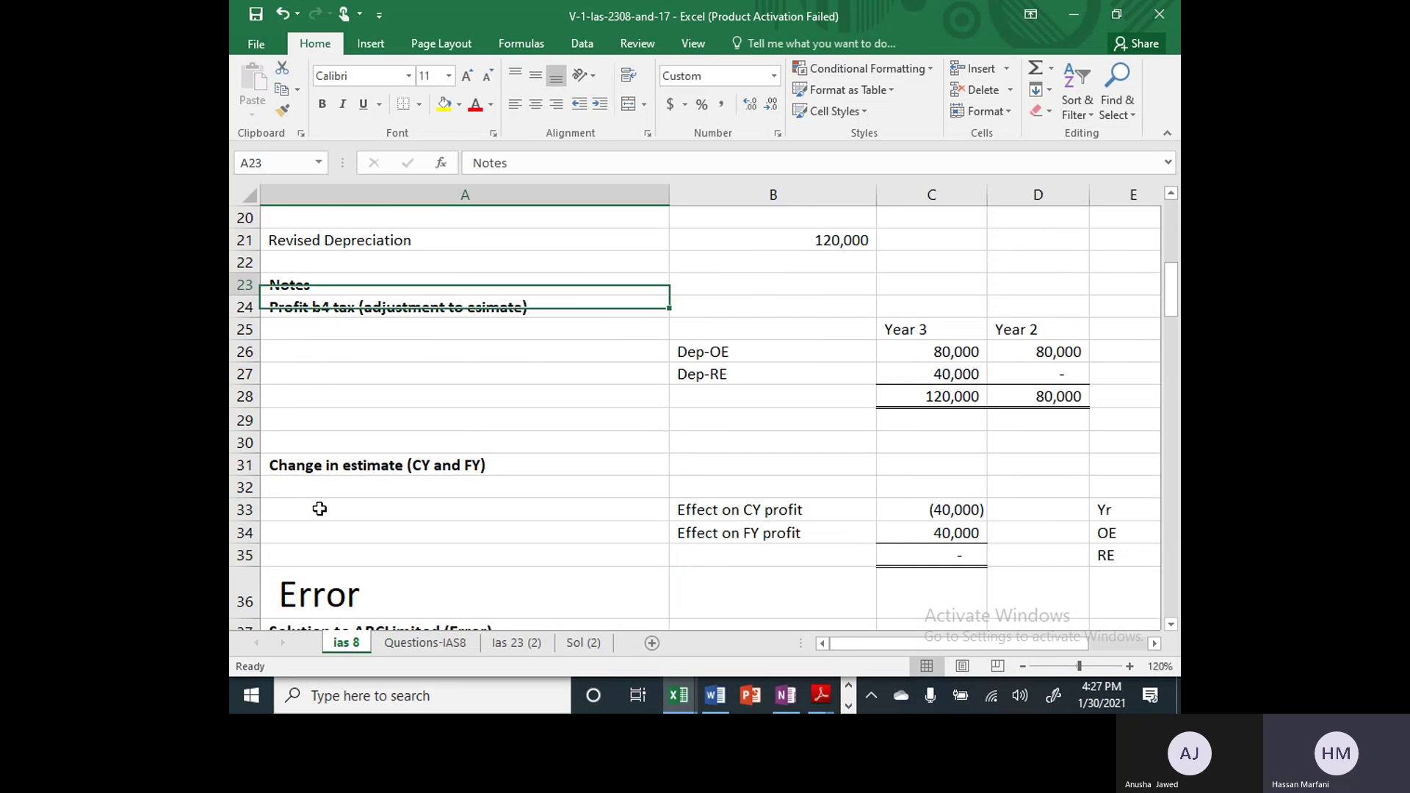
key("Down")
key("Down")
key("Down")
key("Down")
key("Down")
key("Down")
key("Down")
key("Down")
key("Down")
key("Right")
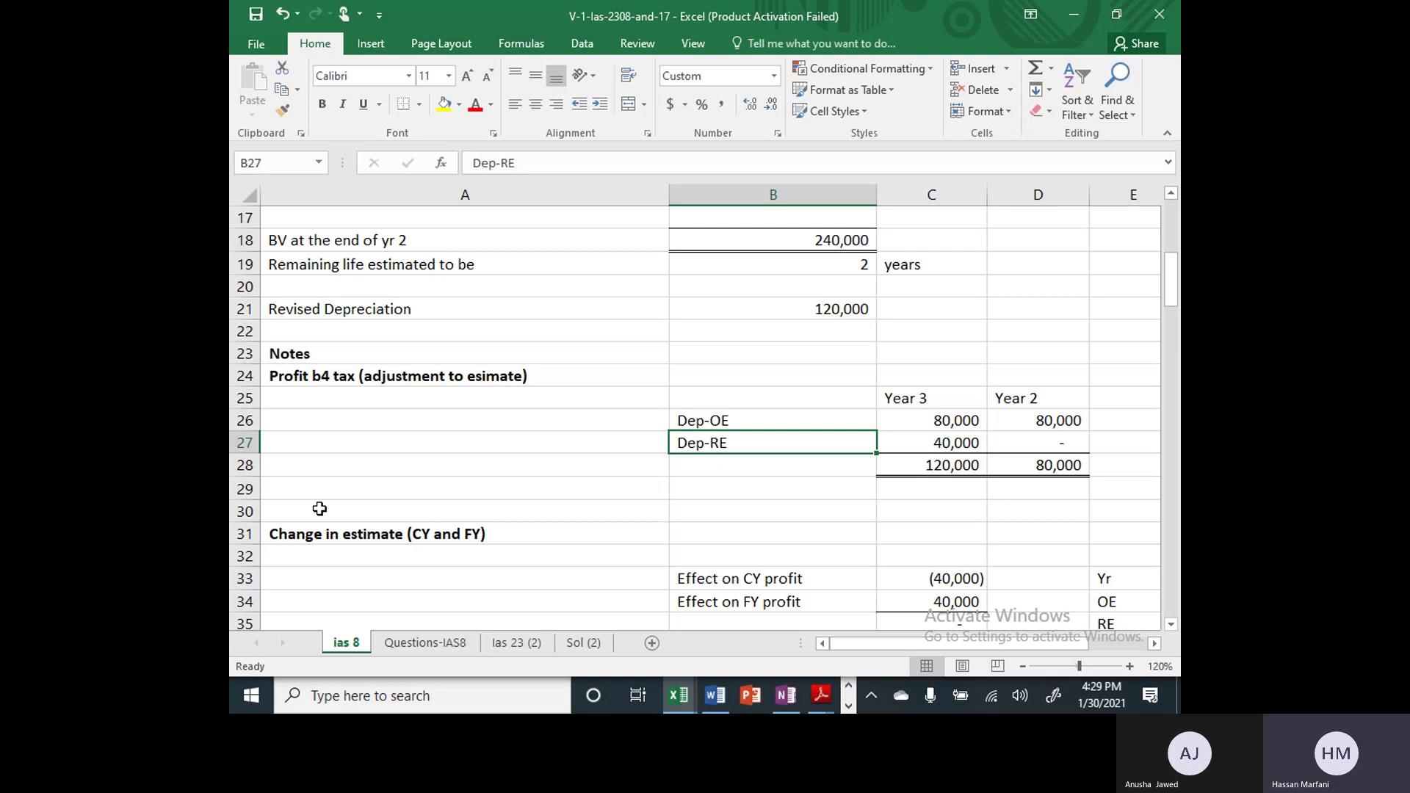
Revisit the Change in estimate (CY and FY) note below the depreciation totals
key("Down")
key("Down")
key("Down")
key("Down")
key("Down")
key("Down")
key("Down")
key("Down")
key("Down")
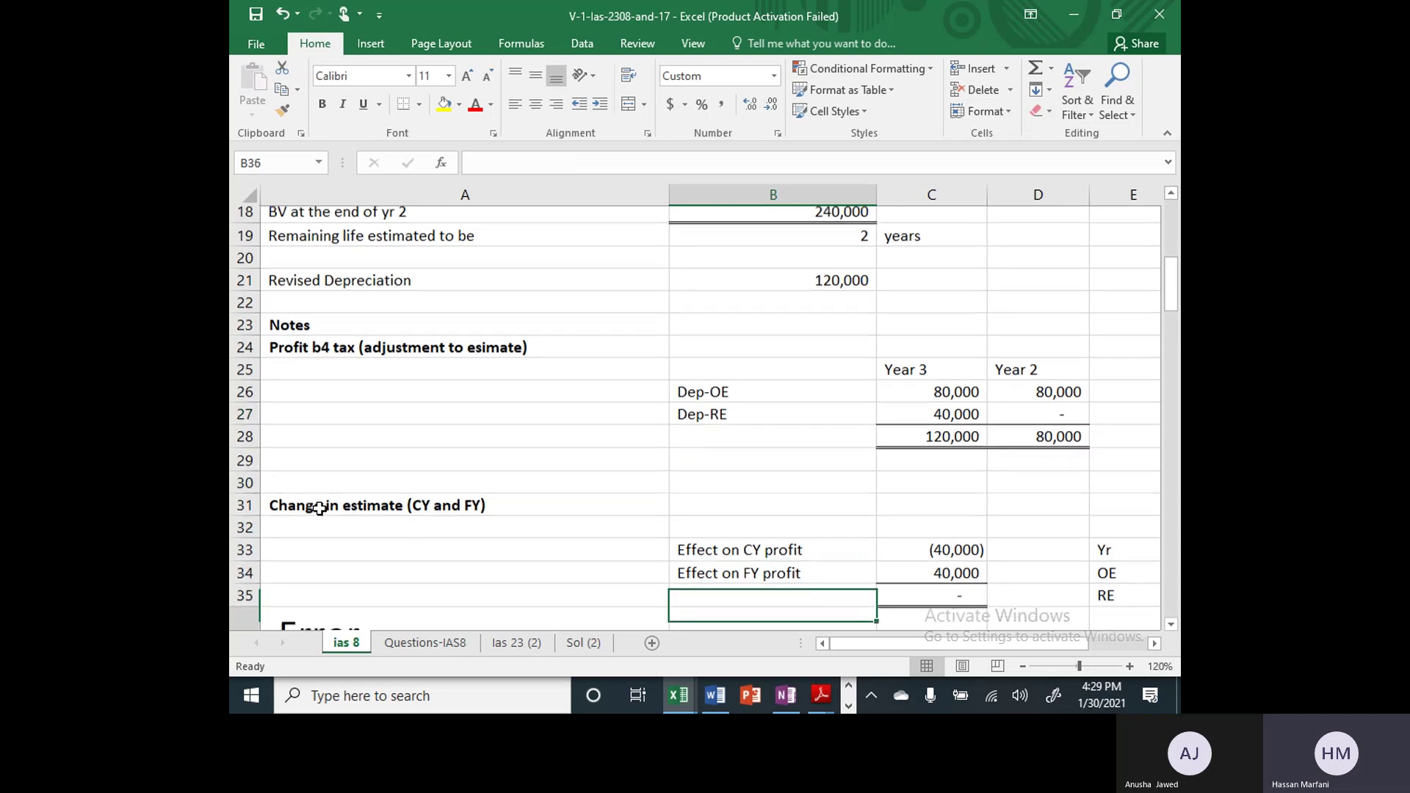
key("Right")
scroll(320, 508, "down", 1)
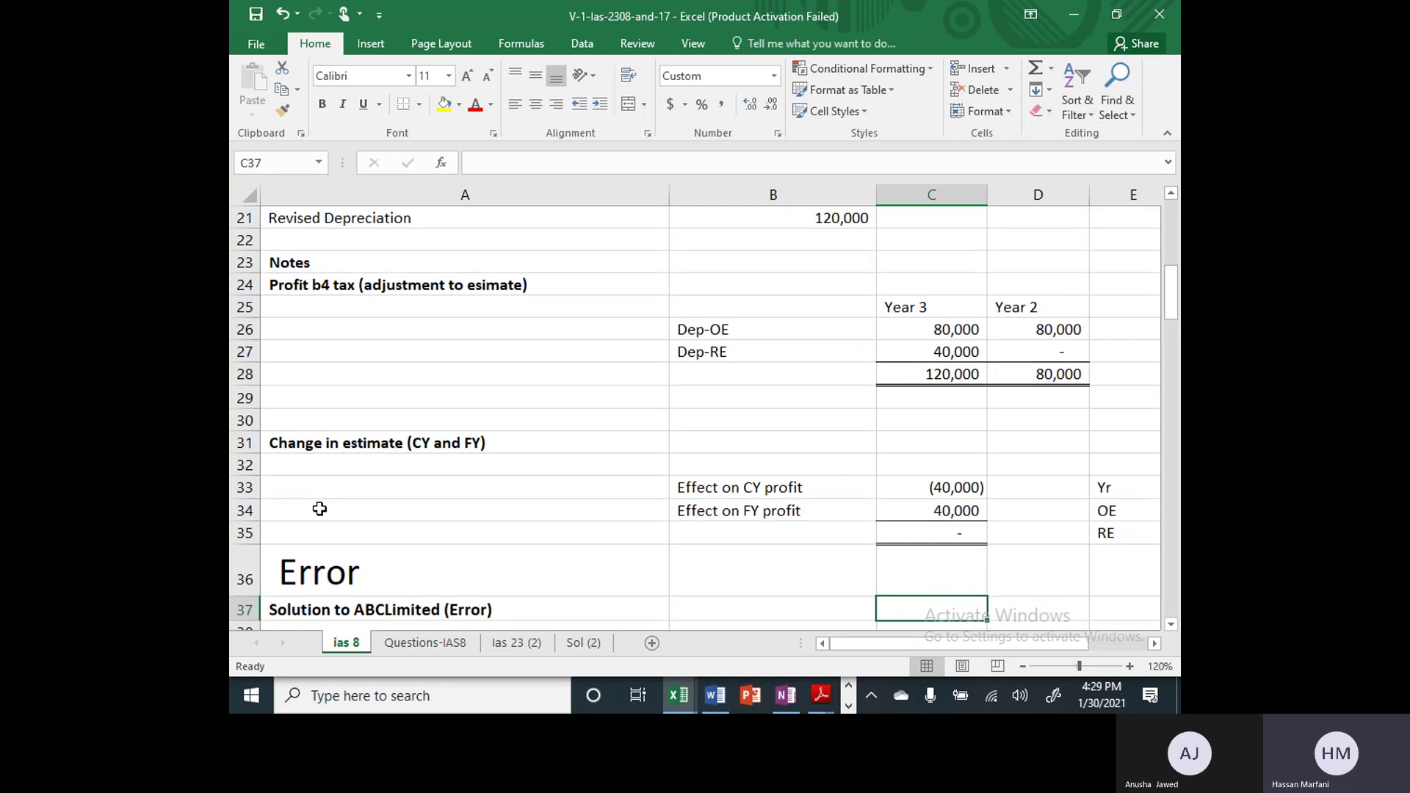
key("Up")
key("Up")
key("Up")
key("Up")
key("Up")
key("Up")
key("Up")
key("Up")
key("Down")
key("Down")
key("Down")
key("Down")
key("Down")
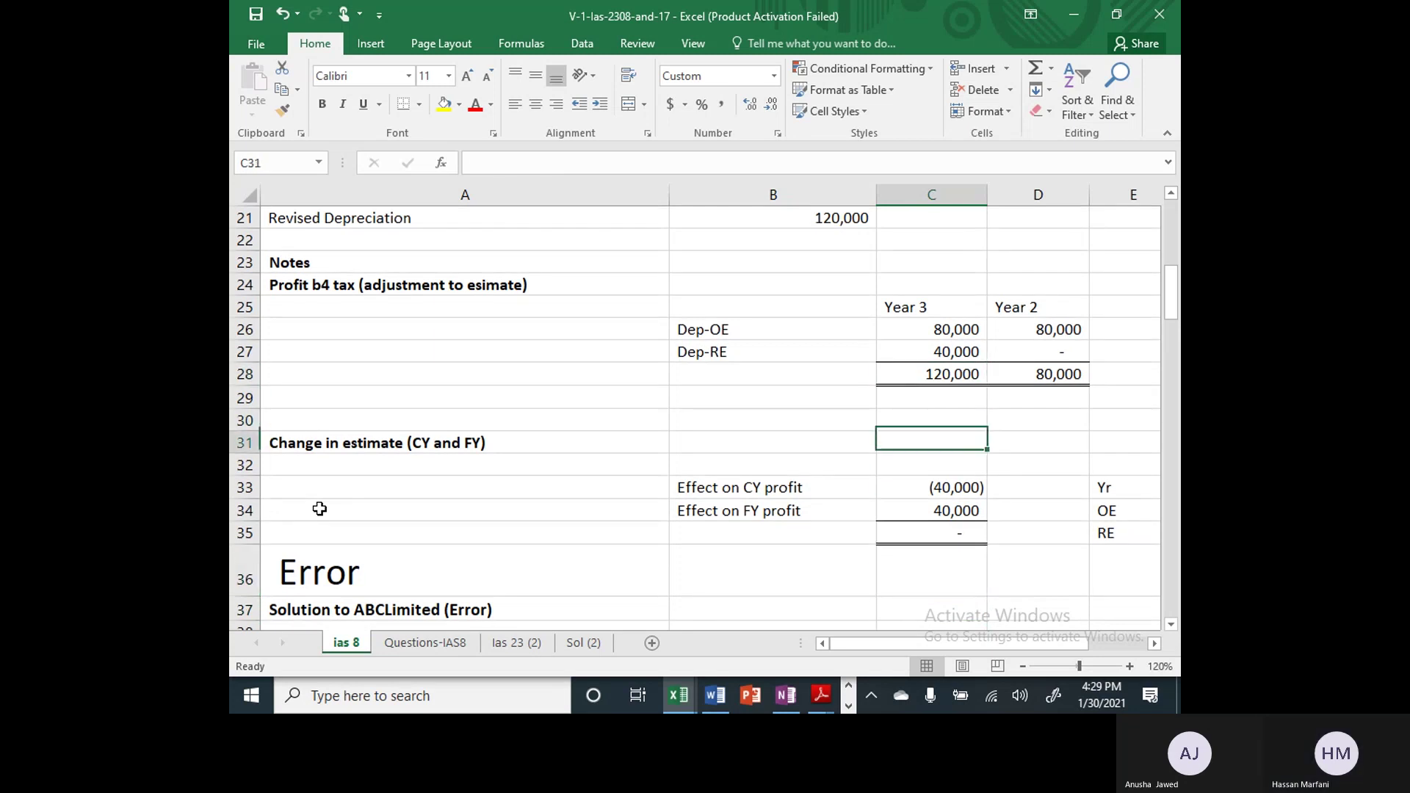
Examine the yearly OE and RE depreciation schedule alongside the effects on CY and FY profit in C33 and C34
key("Right")
key("Right")
key("Left")
key("Left")
key("Left")
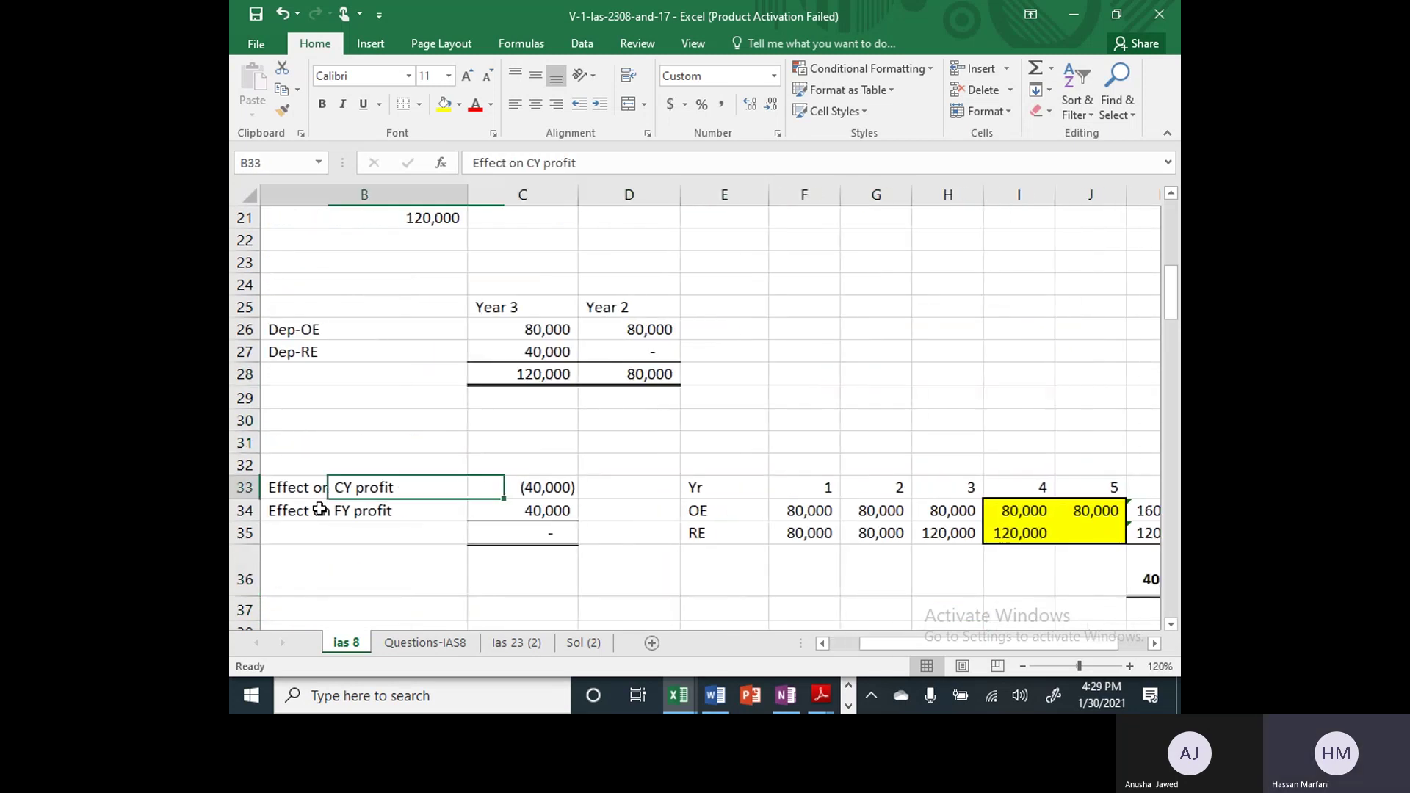
key("Left")
key("Right")
key("Right")
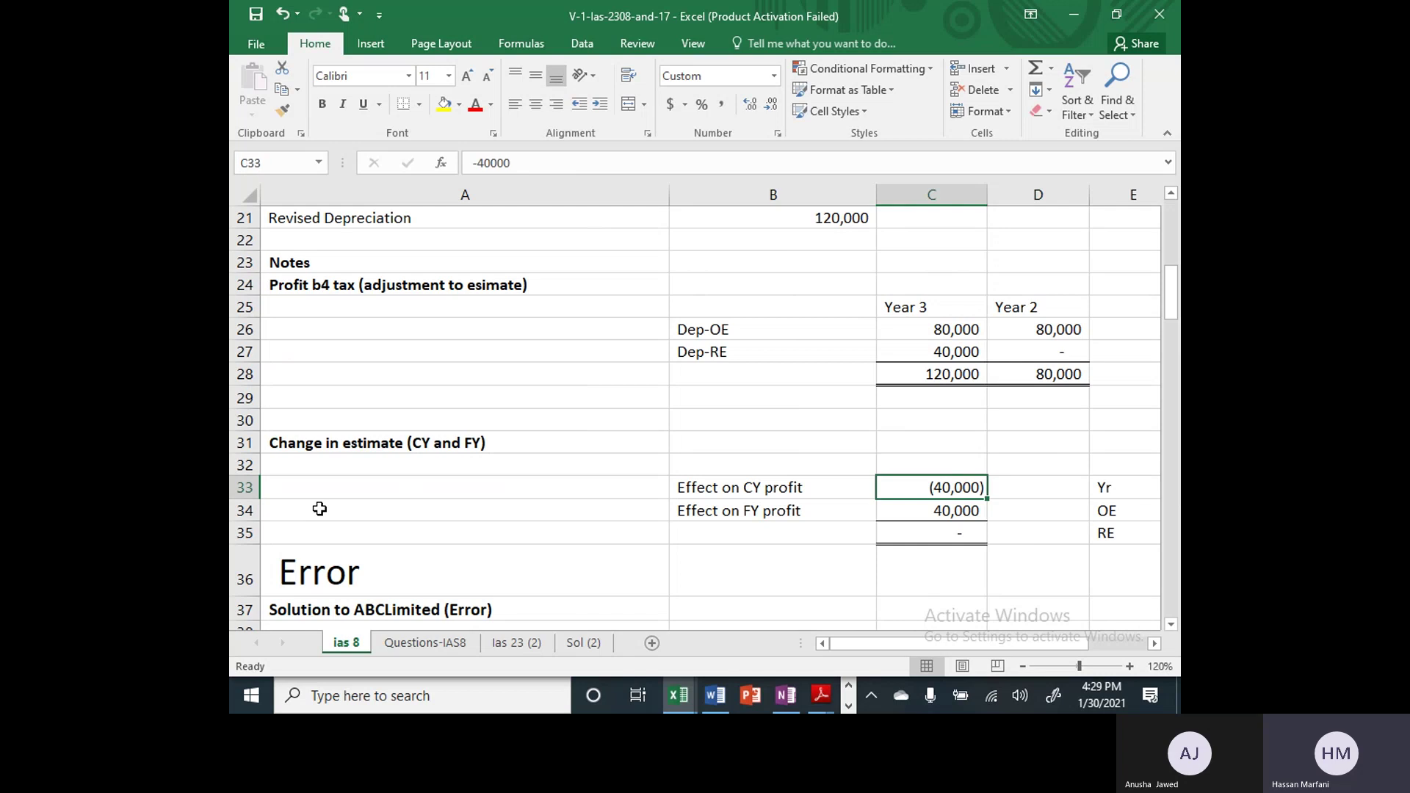
key("Down")
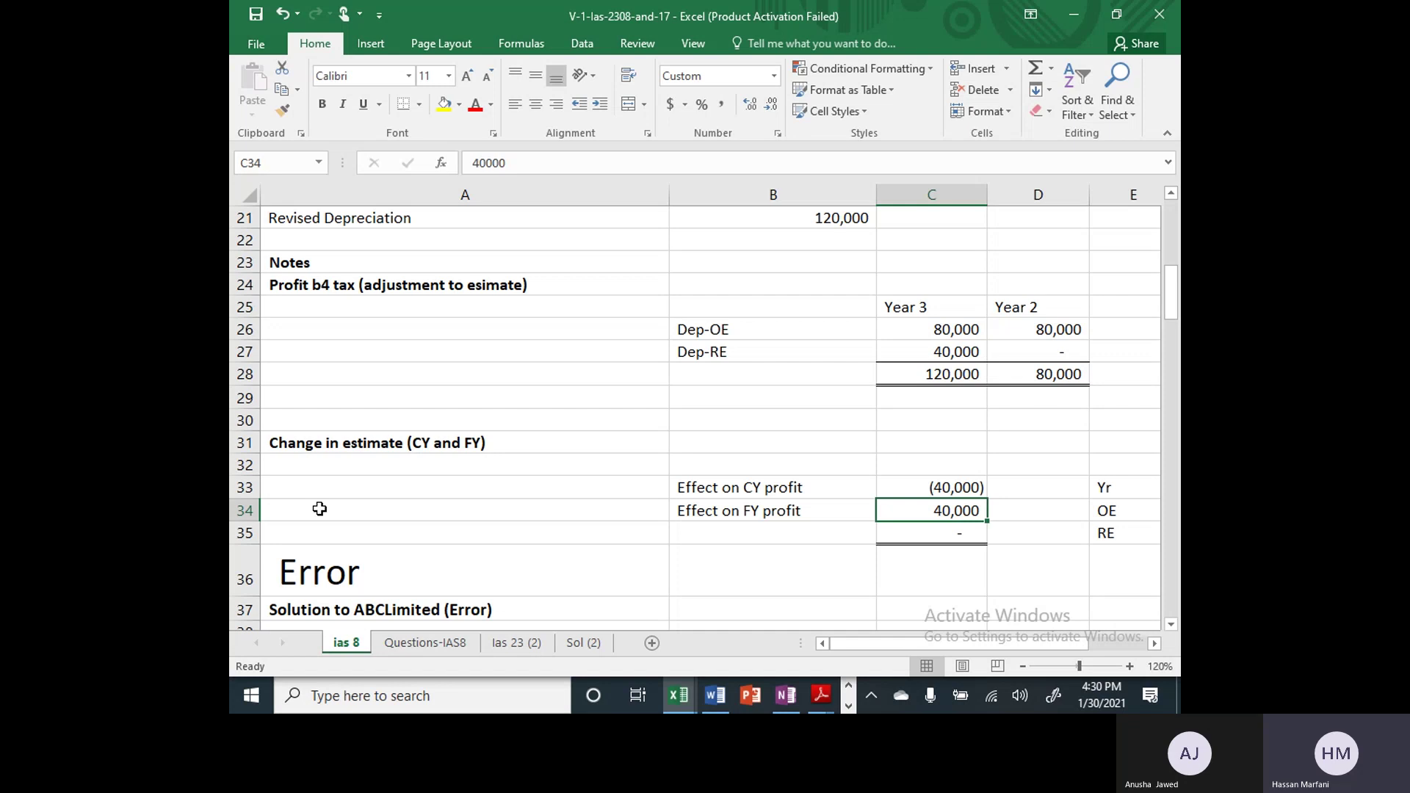
Look over the Error solution for ABC Limited, from its heading through the 2006 statement of changes in equity to the SOCI rows
key("Left")
key("Left")
key("Down")
key("Down")
key("Down")
key("Down")
key("Down")
key("Down")
key("Down")
key("Down")
key("Down")
key("Down")
key("Down")
key("Down")
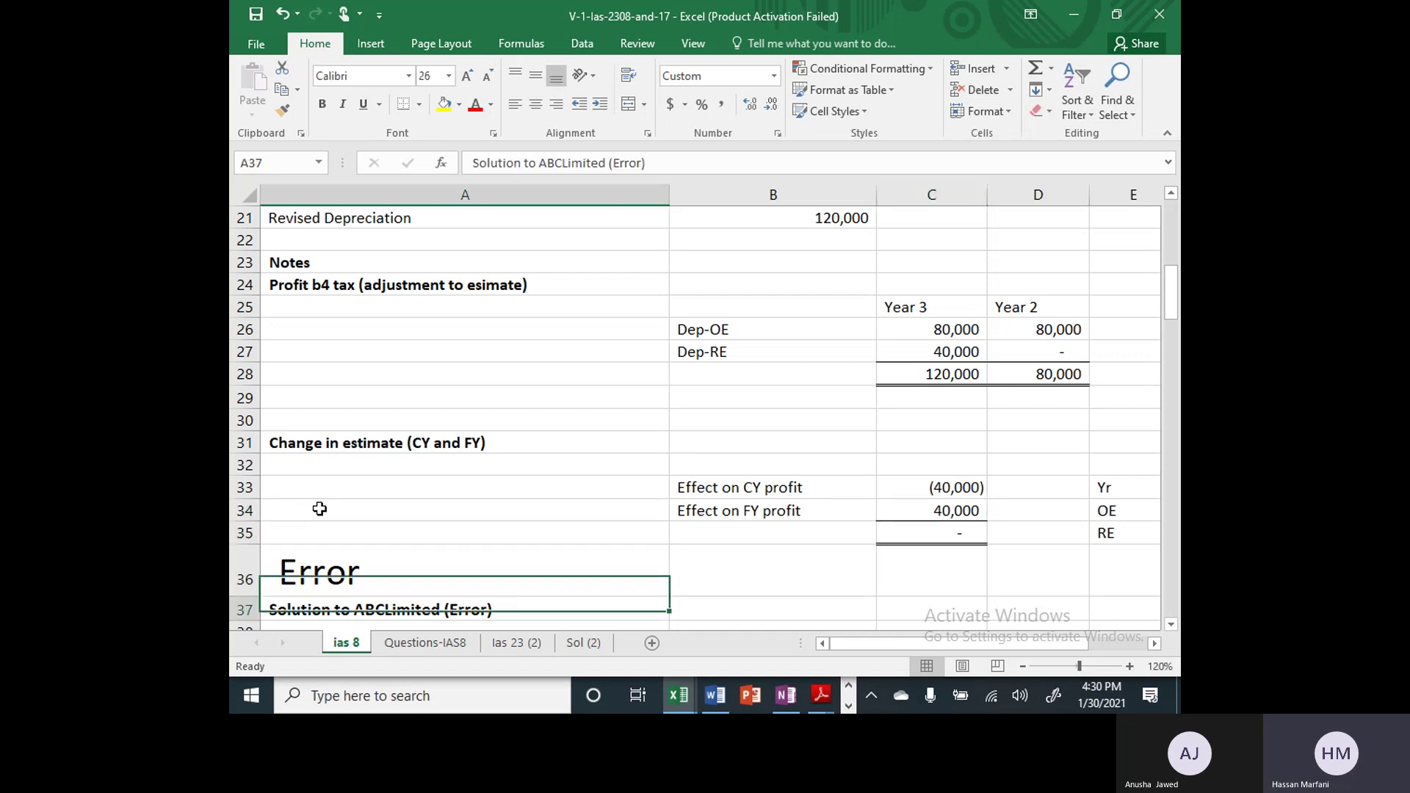
key("Down")
key("Down")
key("Down")
key("Down")
key("Down")
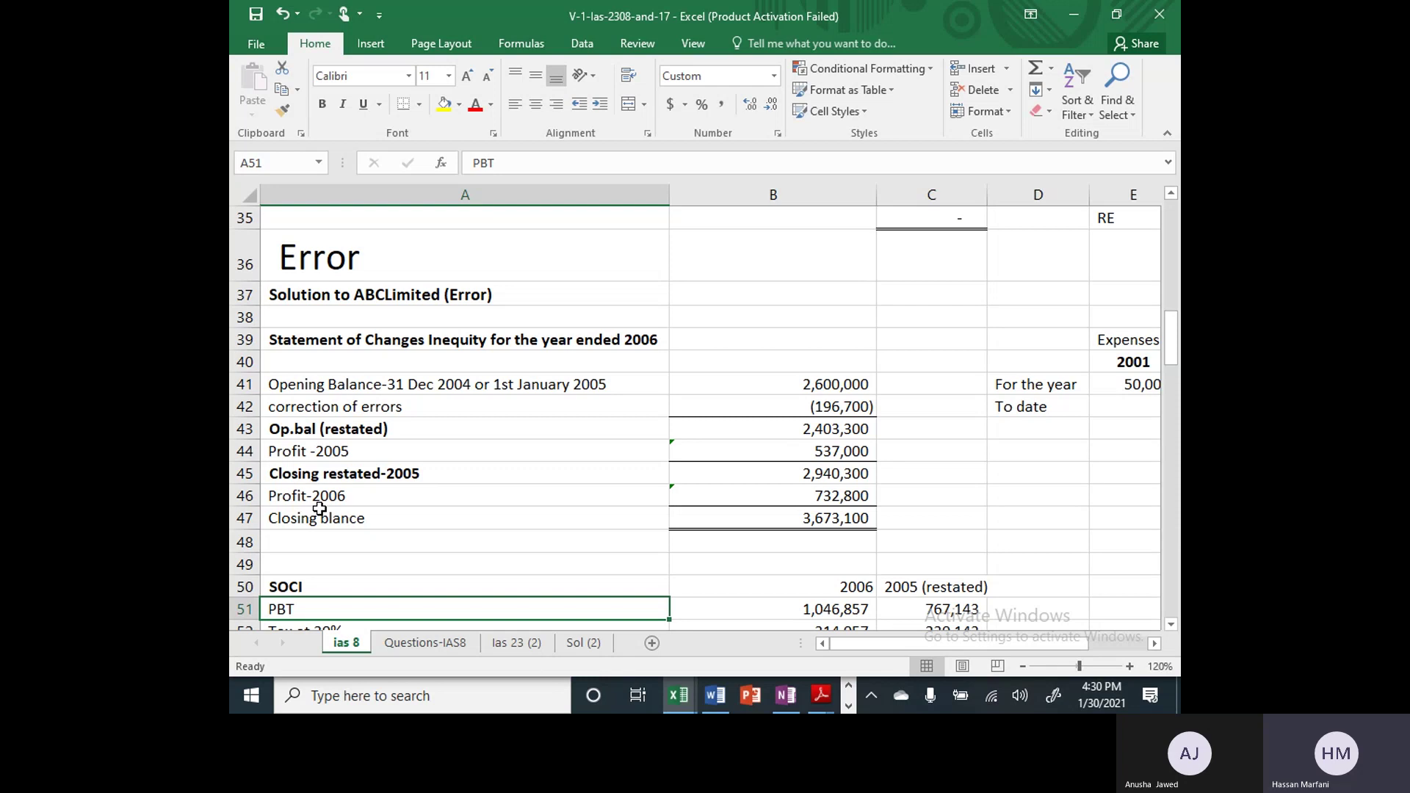
Switch to the Questions-IAS8 sheet and examine the ABC Limited question's unrecognized expenses and balance sheet extracts
key("ctrl+Page_Down")
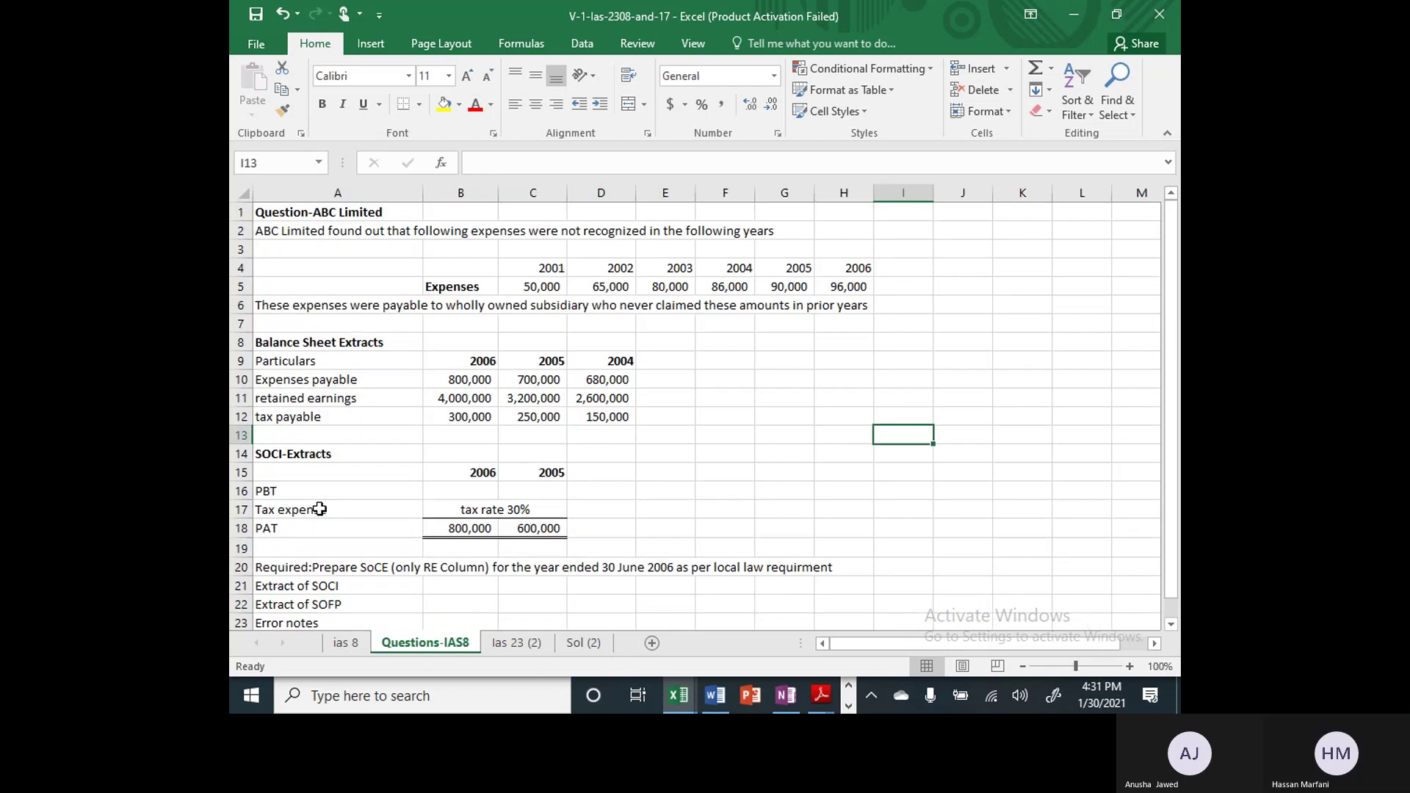
key("Left")
key("Left")
key("Left")
key("Left")
key("Left")
key("Left")
key("Left")
key("Left")
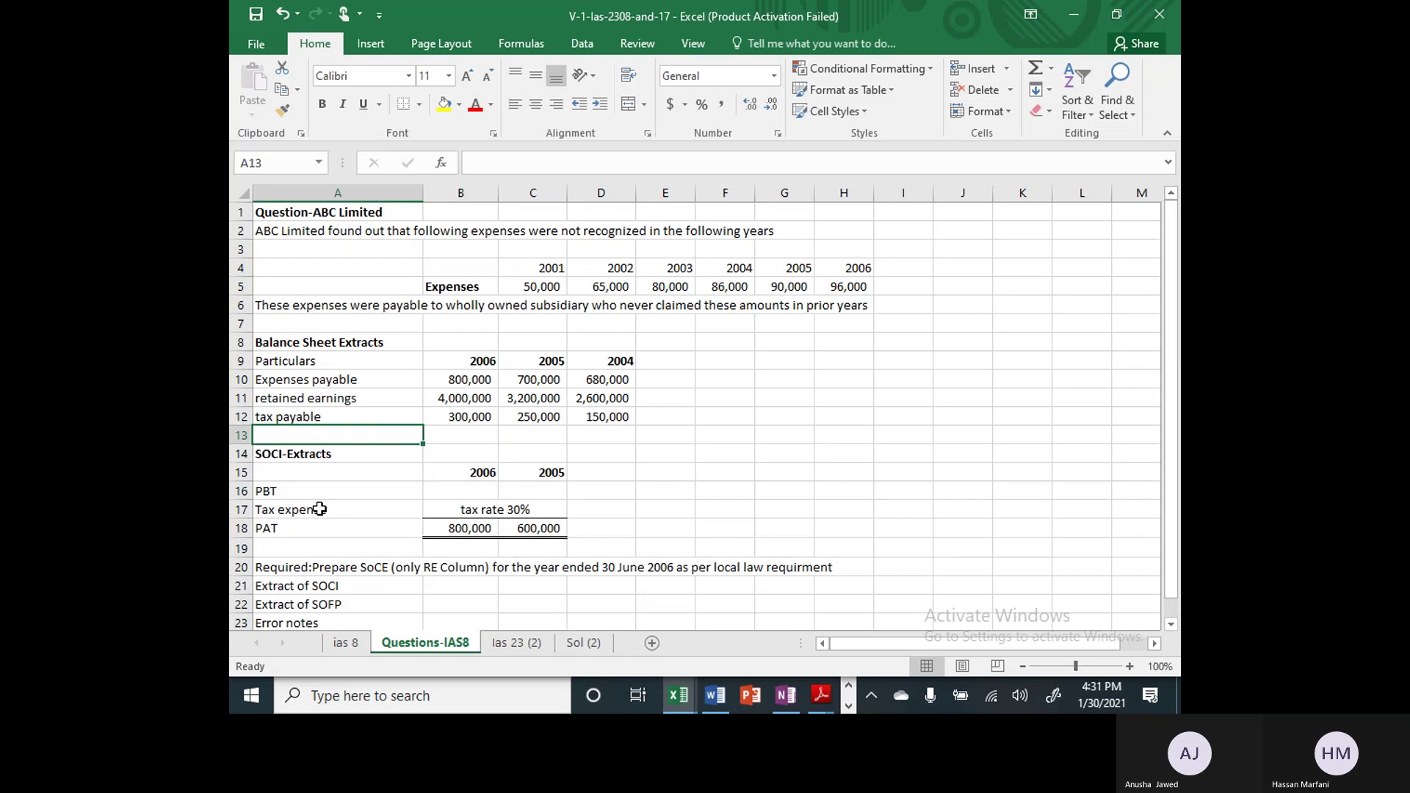
key("Page_Down")
key("Page_Up")
Read the SOCI extracts and the list of requirements at the end of the ABC Limited question
key("Down")
key("Down")
key("Down")
key("Down")
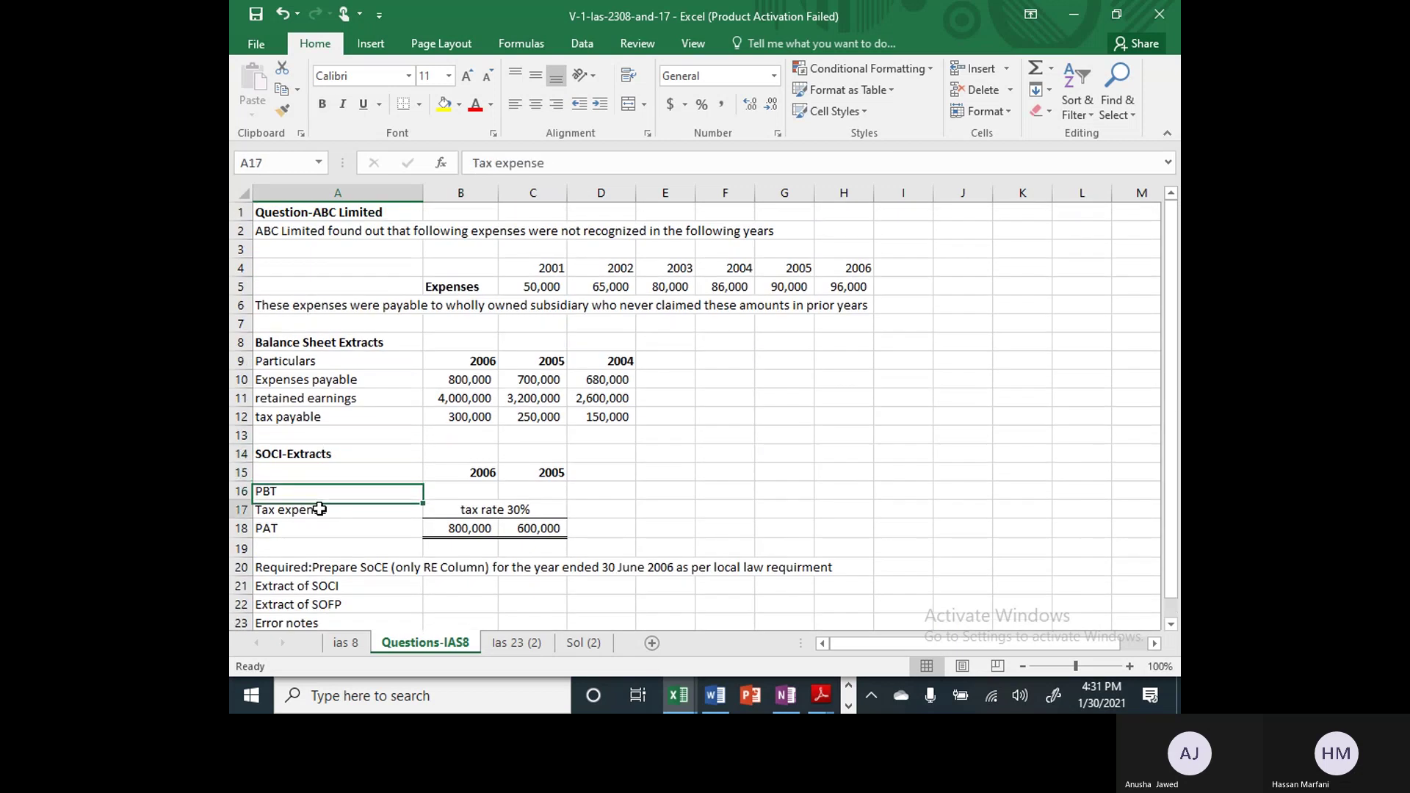
key("Down")
key("Down")
key("Down")
key("Down")
key("Down")
key("Down")
key("Down")
key("Down")
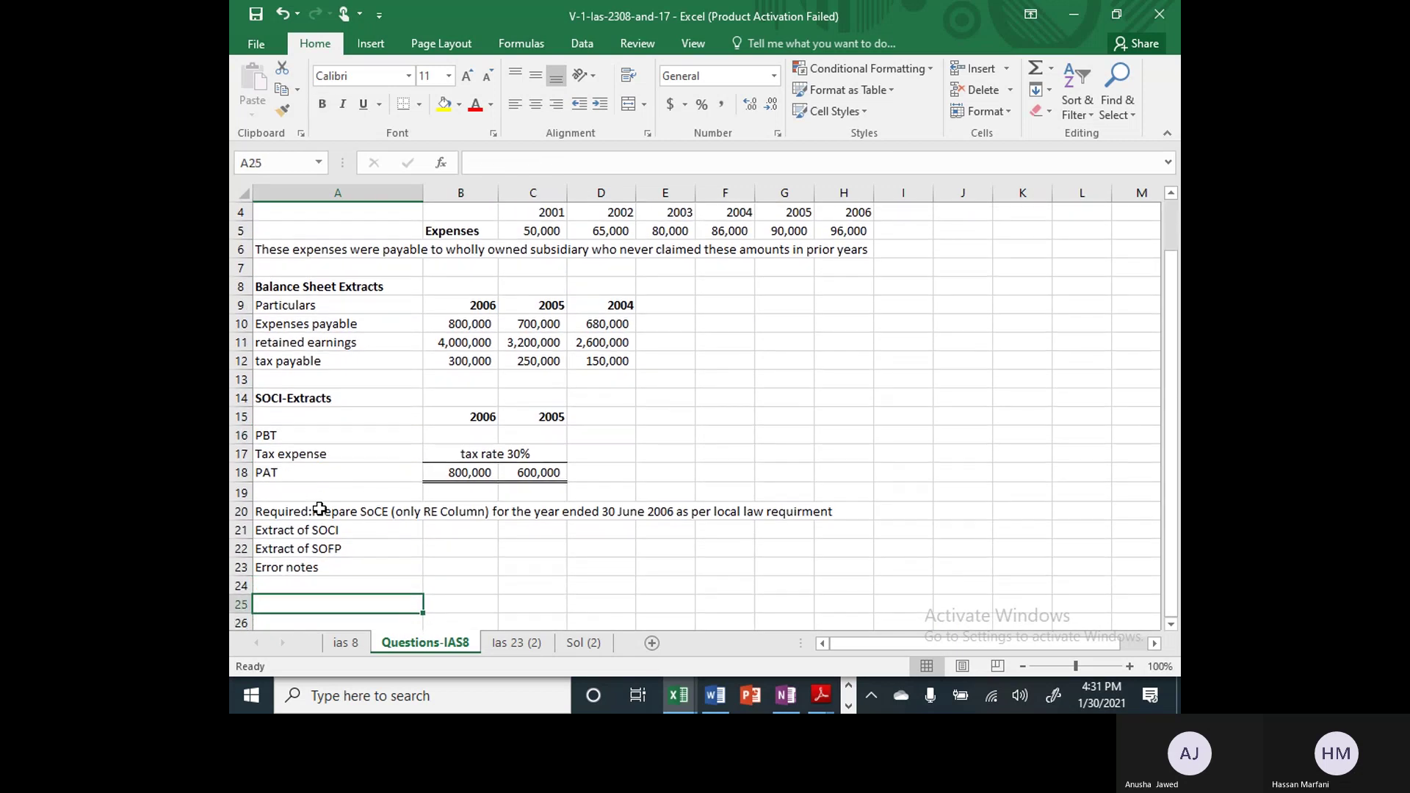
Return to the ias 8 sheet and review the SOCI extract and the Effect on SOCI error notes
key("ctrl+Page_Up")
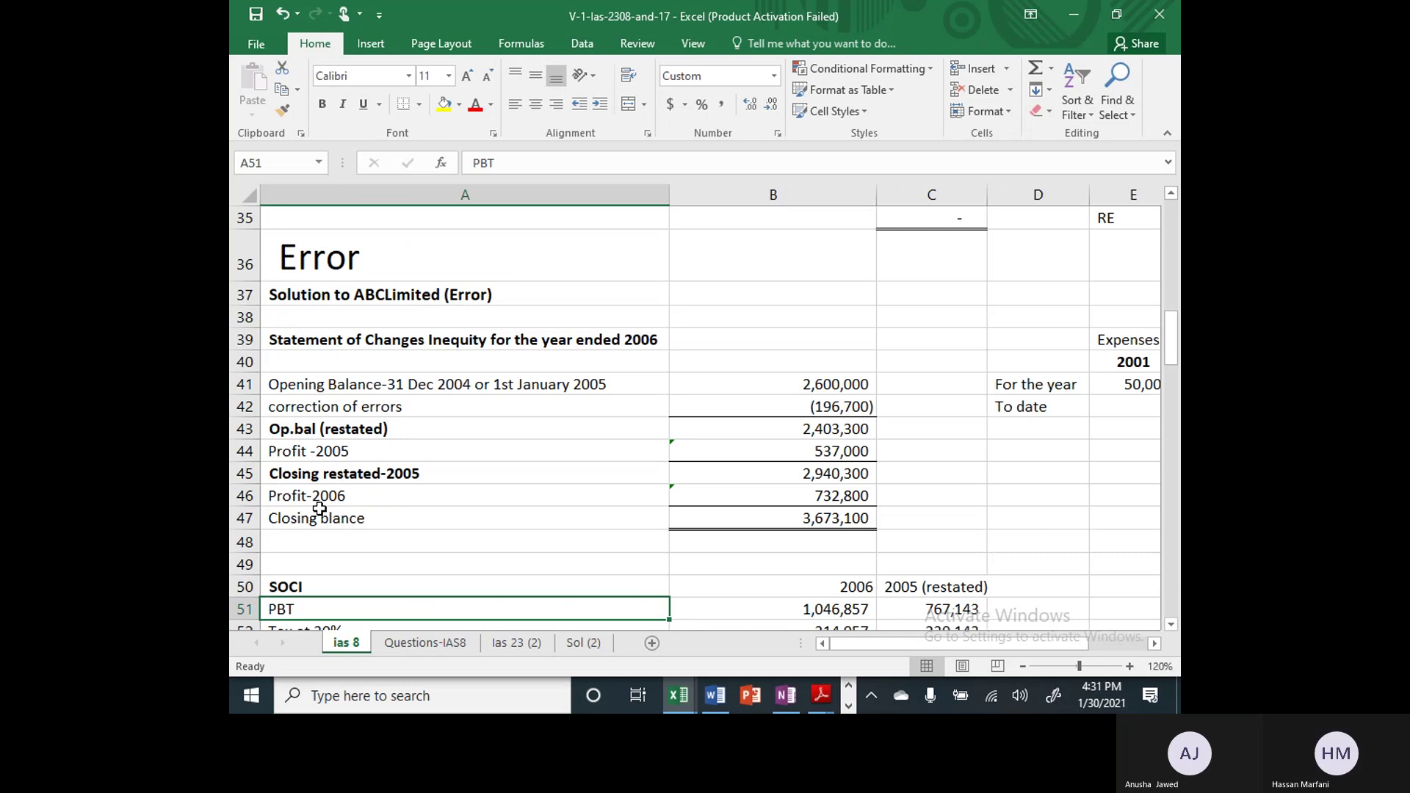
key("Down")
key("Down")
key("Down")
key("Down")
key("Down")
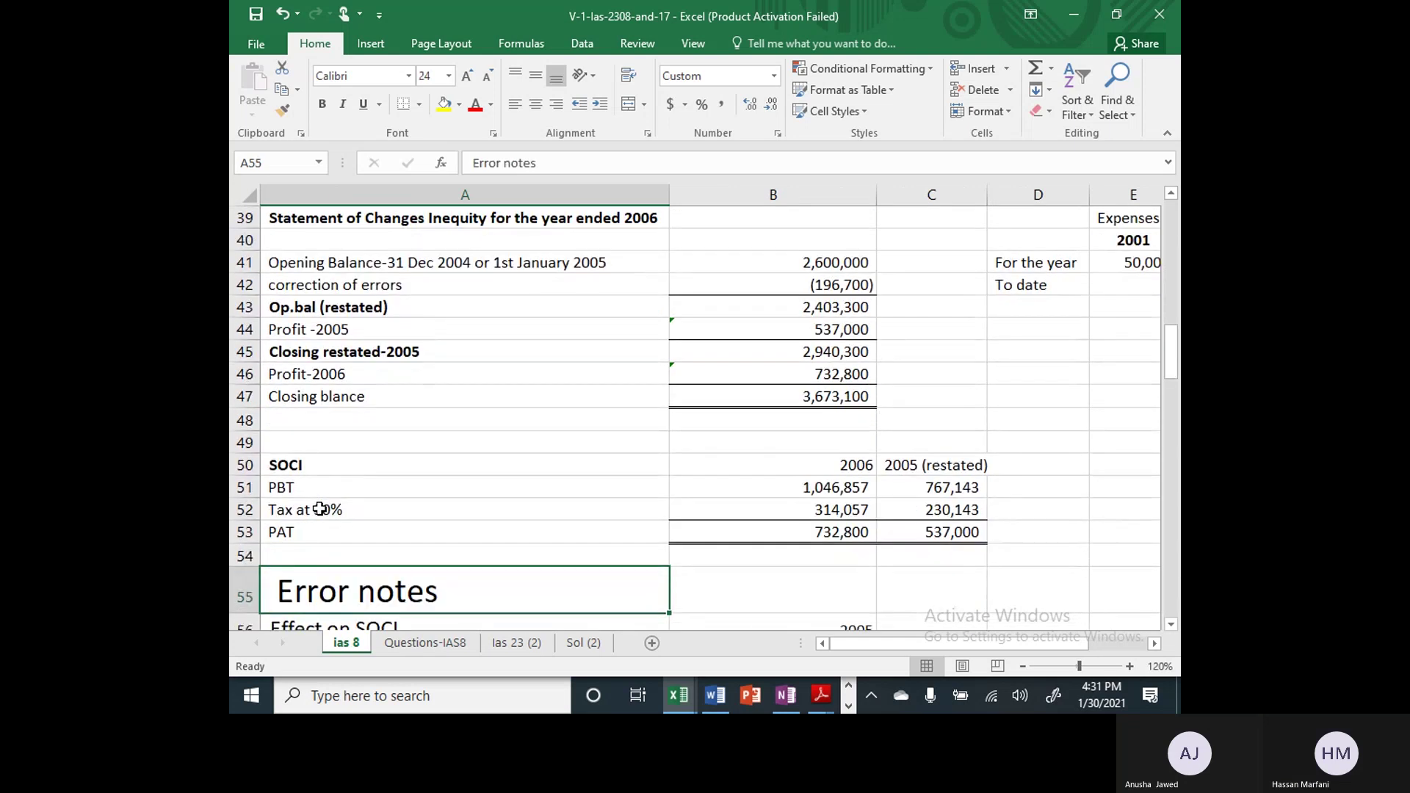
key("Down")
key("Down")
key("Down")
key("Down")
key("Down")
key("Down")
key("Down")
key("Down")
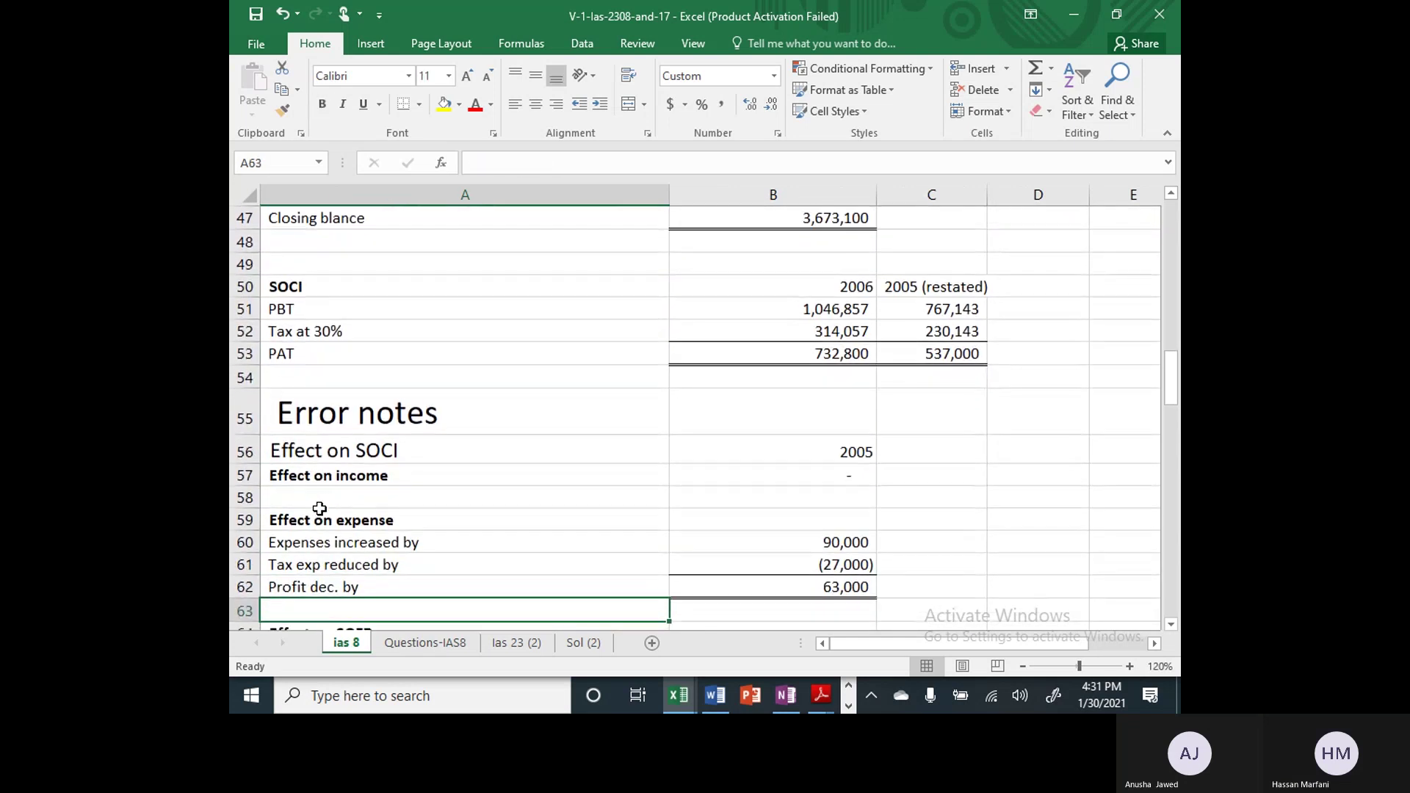
Examine the Effect on SOFP note, covering assets, equity and liability, down to the SOFP-Extracts heading
key("Down")
key("Down")
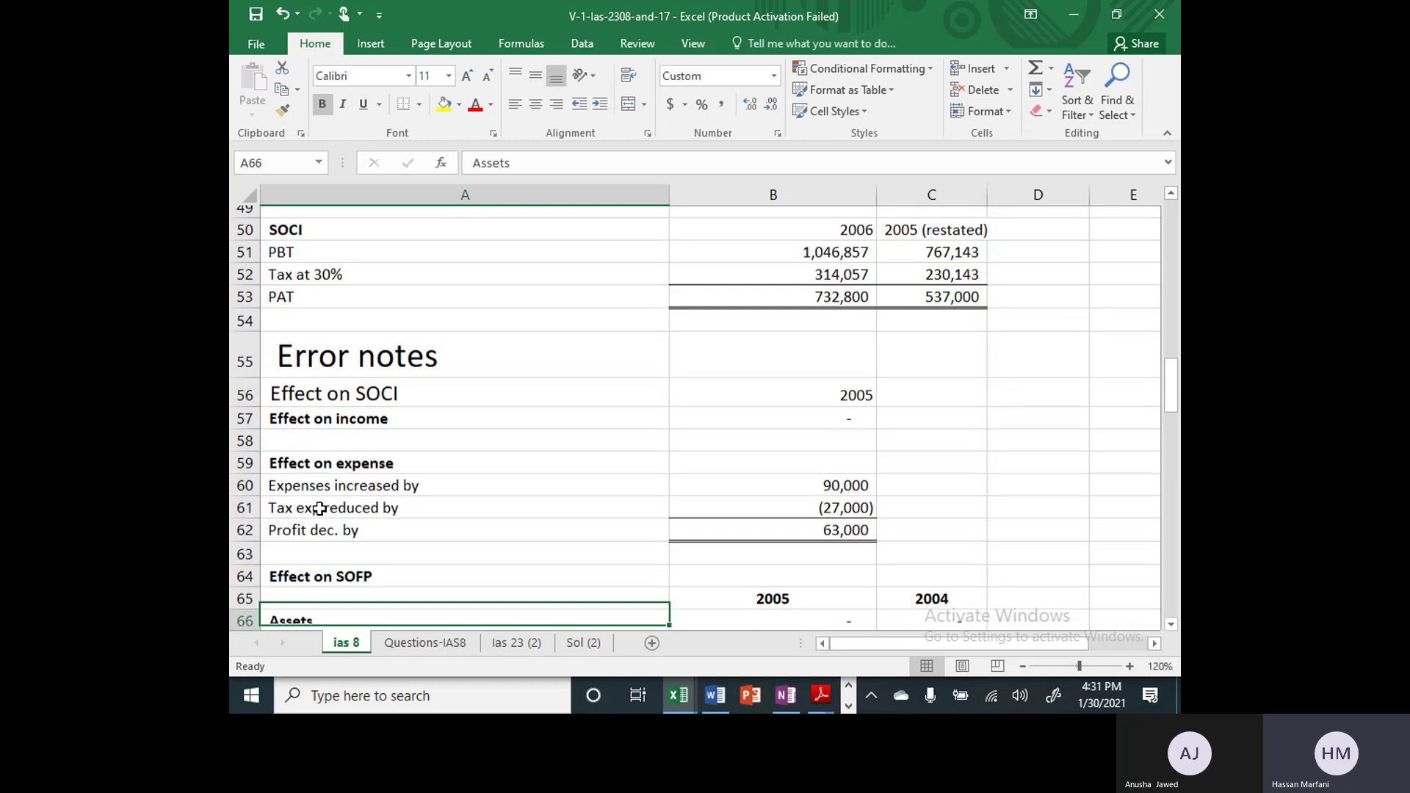
key("Down")
key("Down")
key("Down")
key("Down")
key("Down")
key("Down")
key("Down")
key("Down")
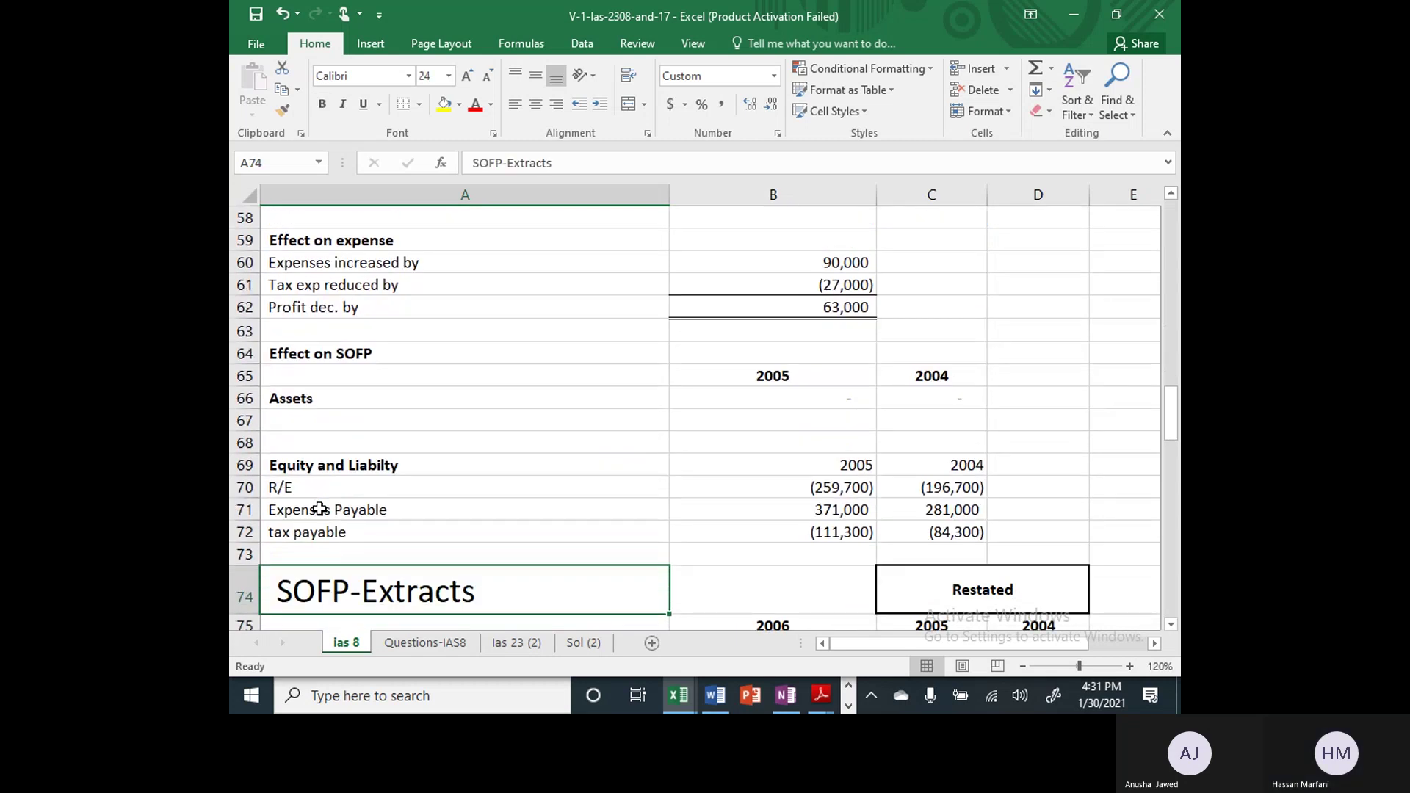
Look over the restated SOFP extracts and the stock impact table in the change in accounting policy section
key("Down")
key("Down")
key("Down")
key("Down")
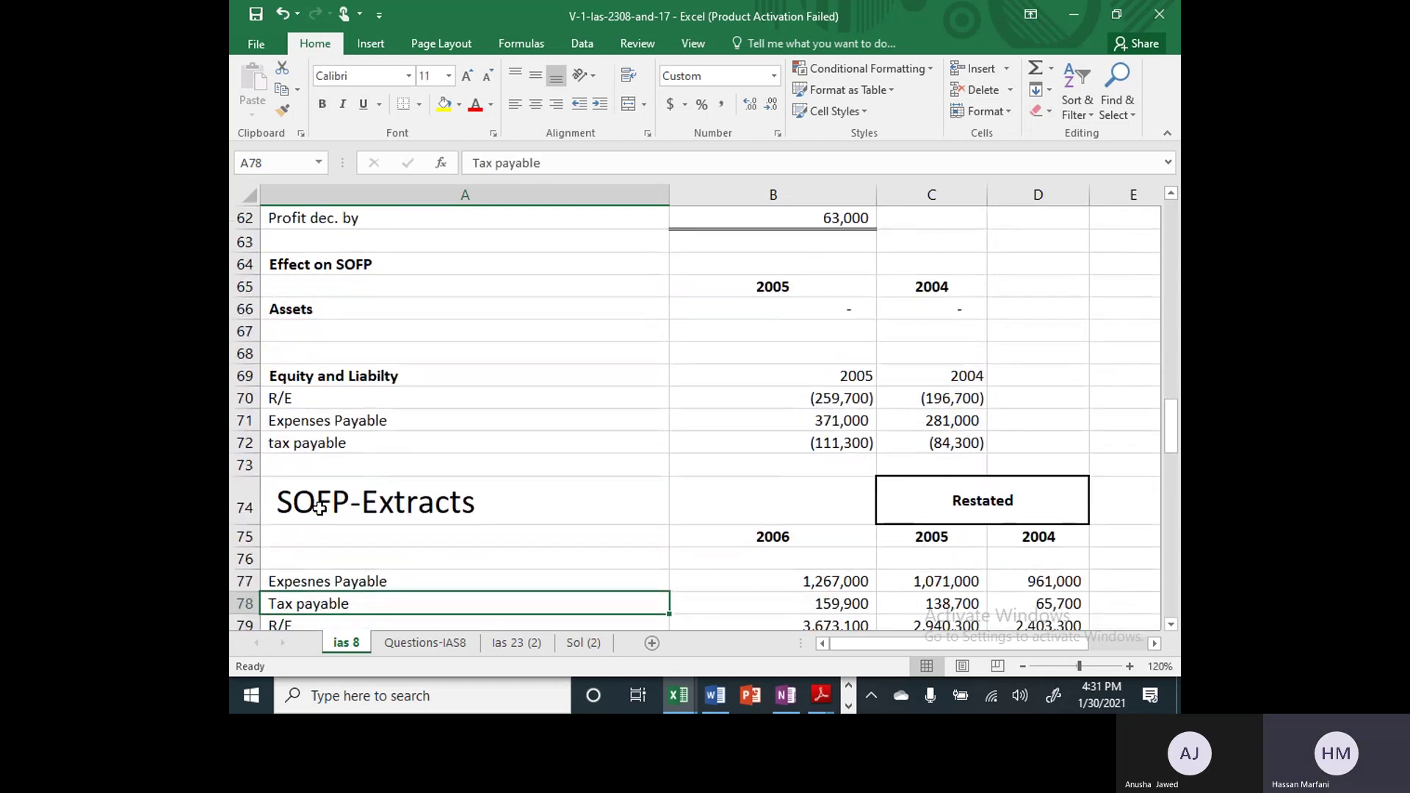
key("Down")
key("Down")
key("Down")
key("Down")
key("Down")
key("Down")
key("Down")
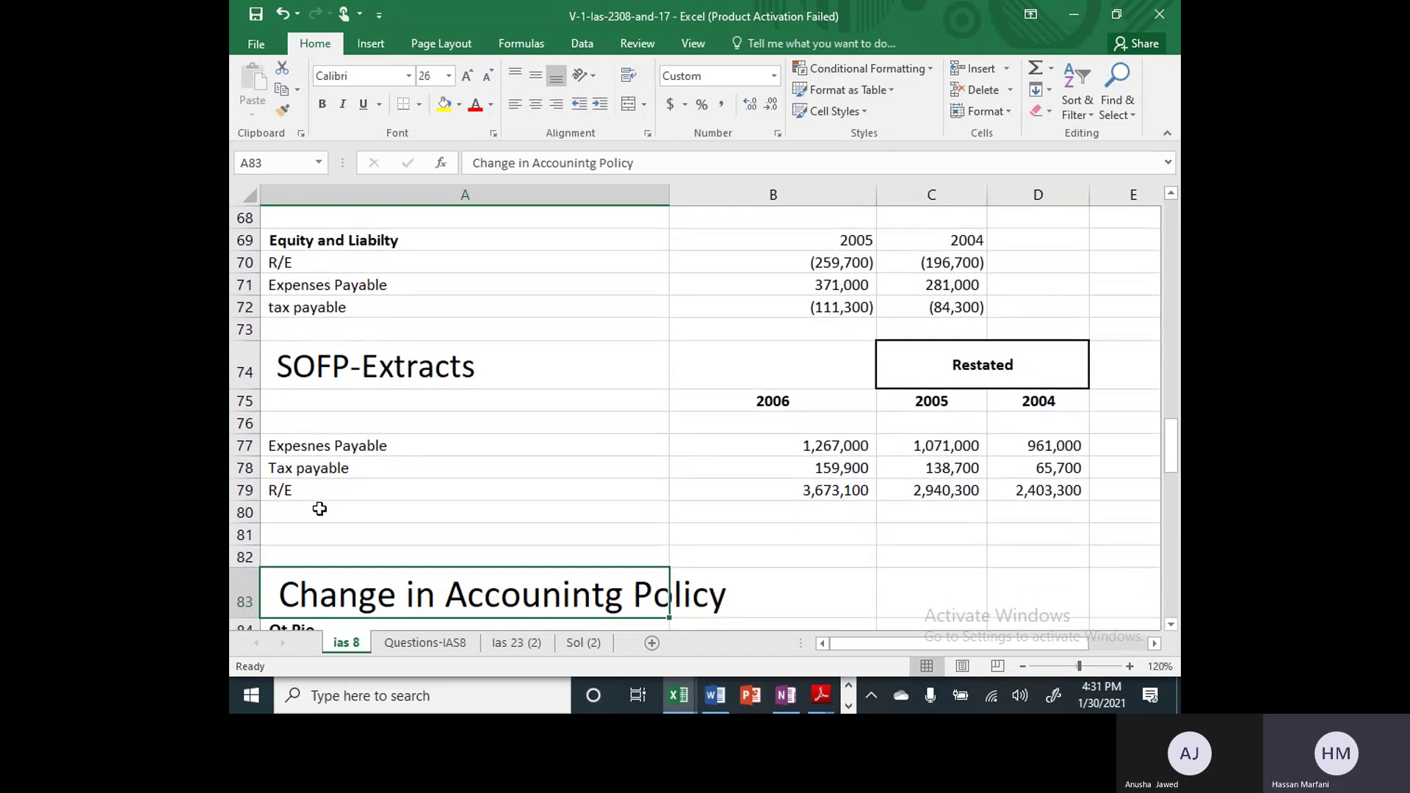
scroll(320, 508, "down", 2)
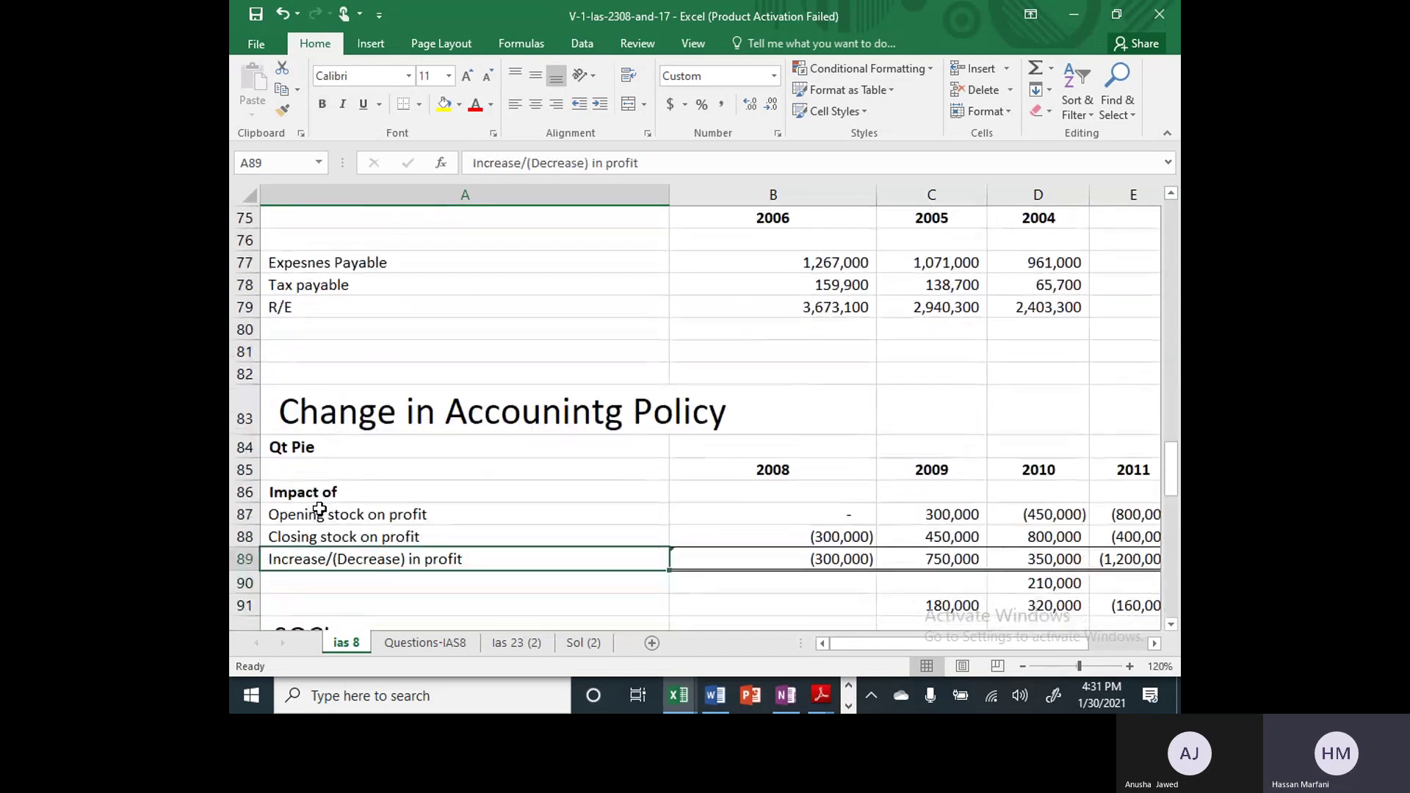
Go back from the accounting policy section to the start of the 2006 statement of changes in equity
key("Up")
key("Up")
key("Up")
key("Up")
key("Up")
key("Up")
key("Up")
key("Up")
key("Up")
key("Up")
key("Up")
key("Up")
key("Up")
key("Up")
key("Up")
key("Up")
key("Up")
key("Up")
key("Up")
key("Up")
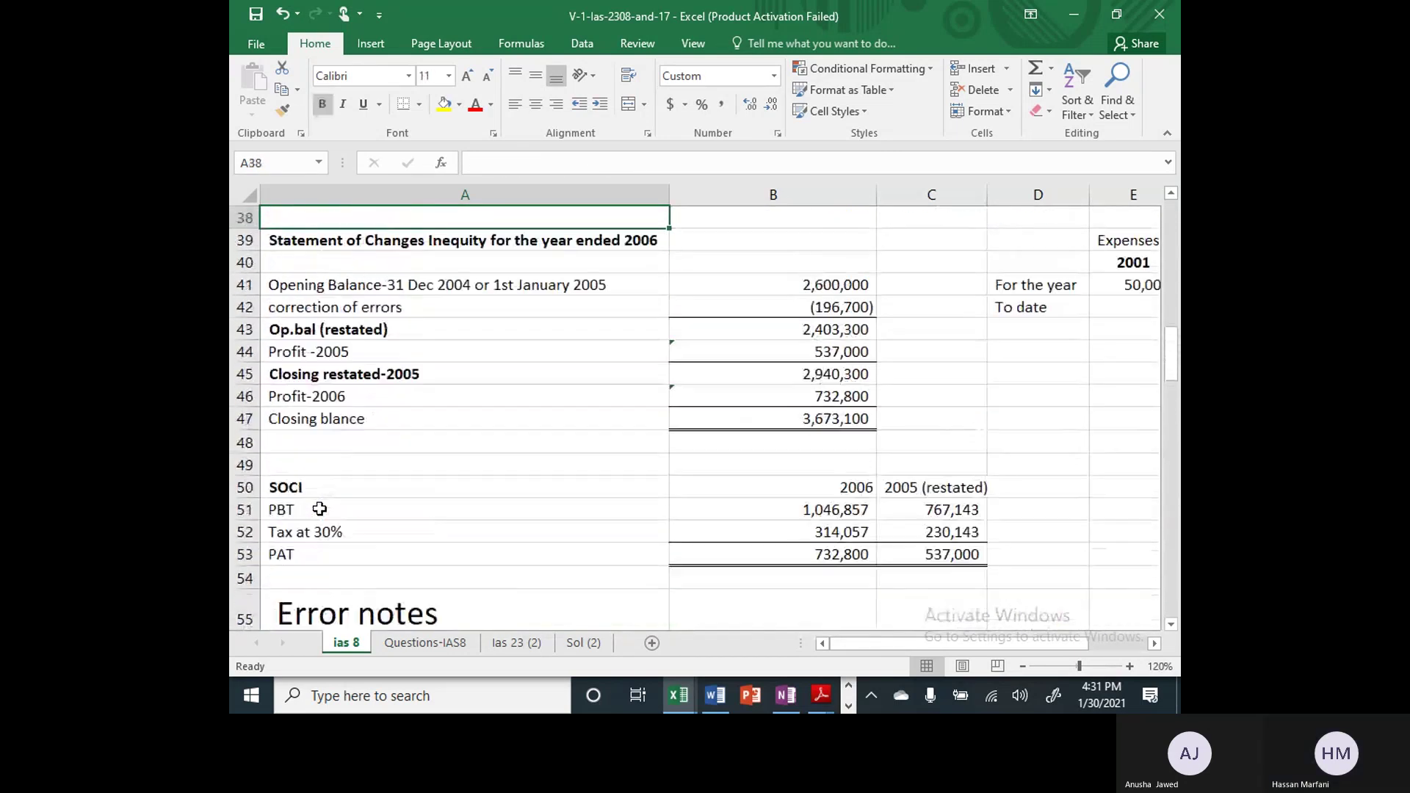
Review the ABC Limited statement of changes in equity, from the opening balance and correction of errors to the closing balance
key("Down")
key("Down")
key("Down")
key("Down")
key("Down")
key("Down")
key("Down")
key("Down")
key("Down")
key("Down")
key("Down")
key("Down")
key("Down")
key("Down")
key("Down")
key("Down")
key("Down")
key("Down")
key("Down")
key("Down")
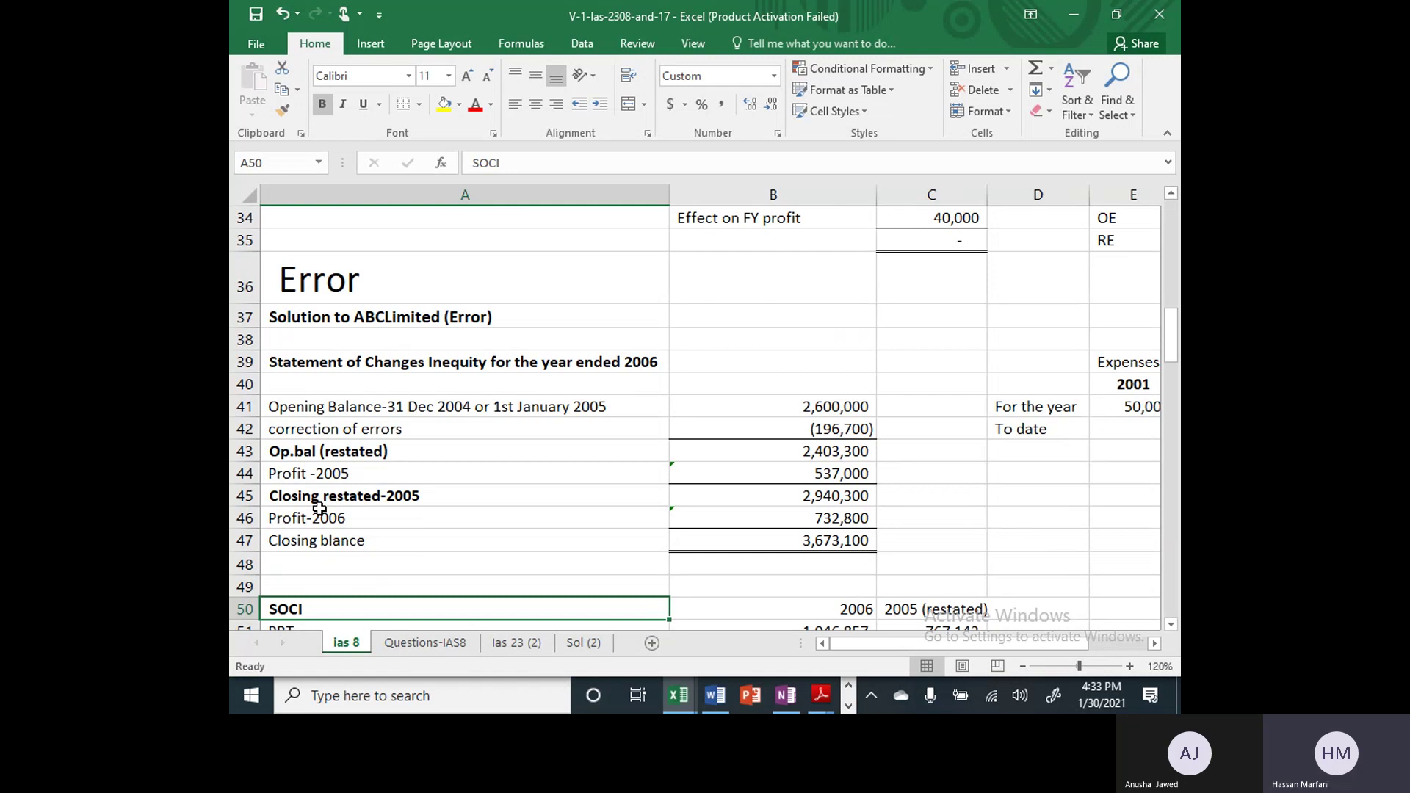
Examine the SOCI extract's PBT, tax at 30% and PAT rows for 2006 and restated 2005
key("Down")
key("Down")
key("Down")
key("Down")
key("Down")
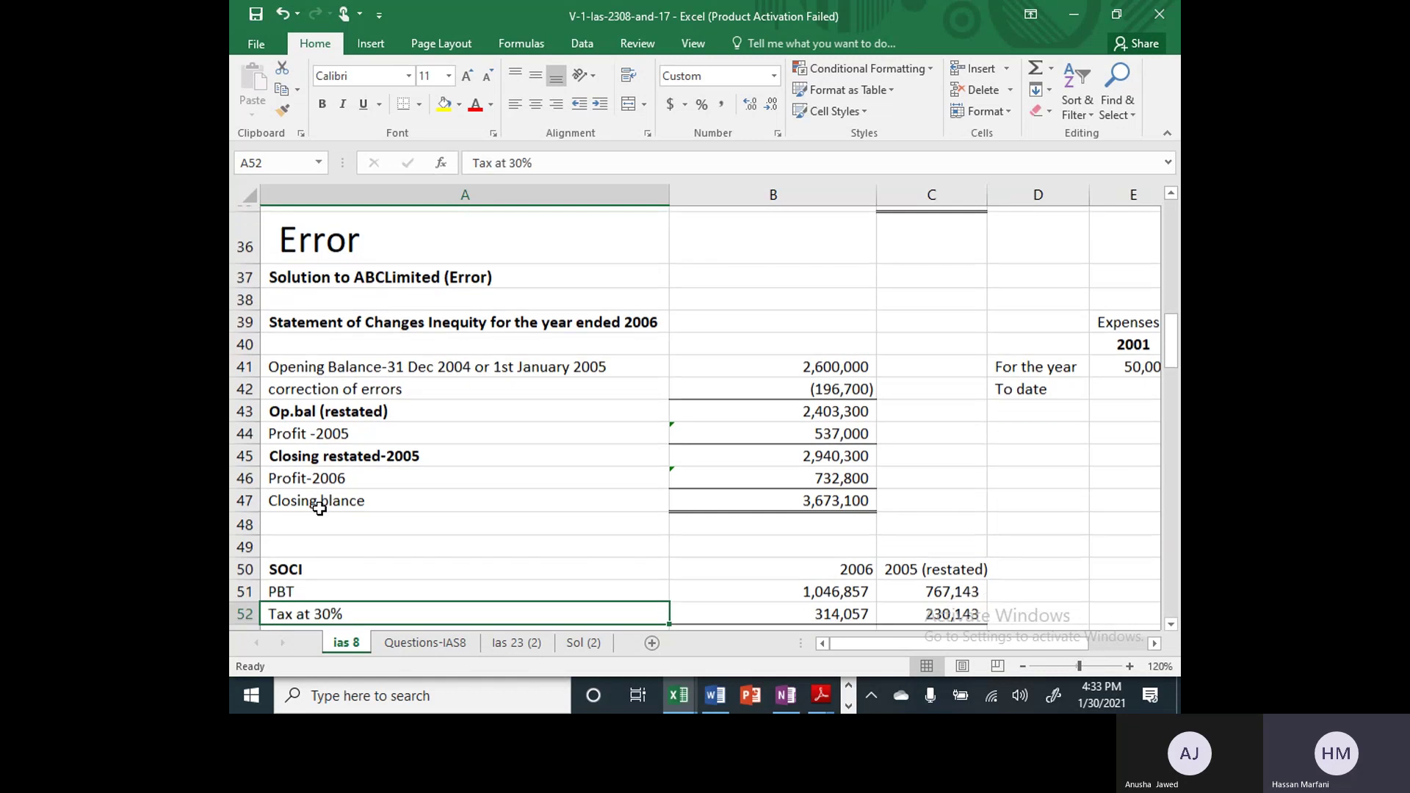
key("Up")
key("Up")
key("Up")
key("Up")
key("Up")
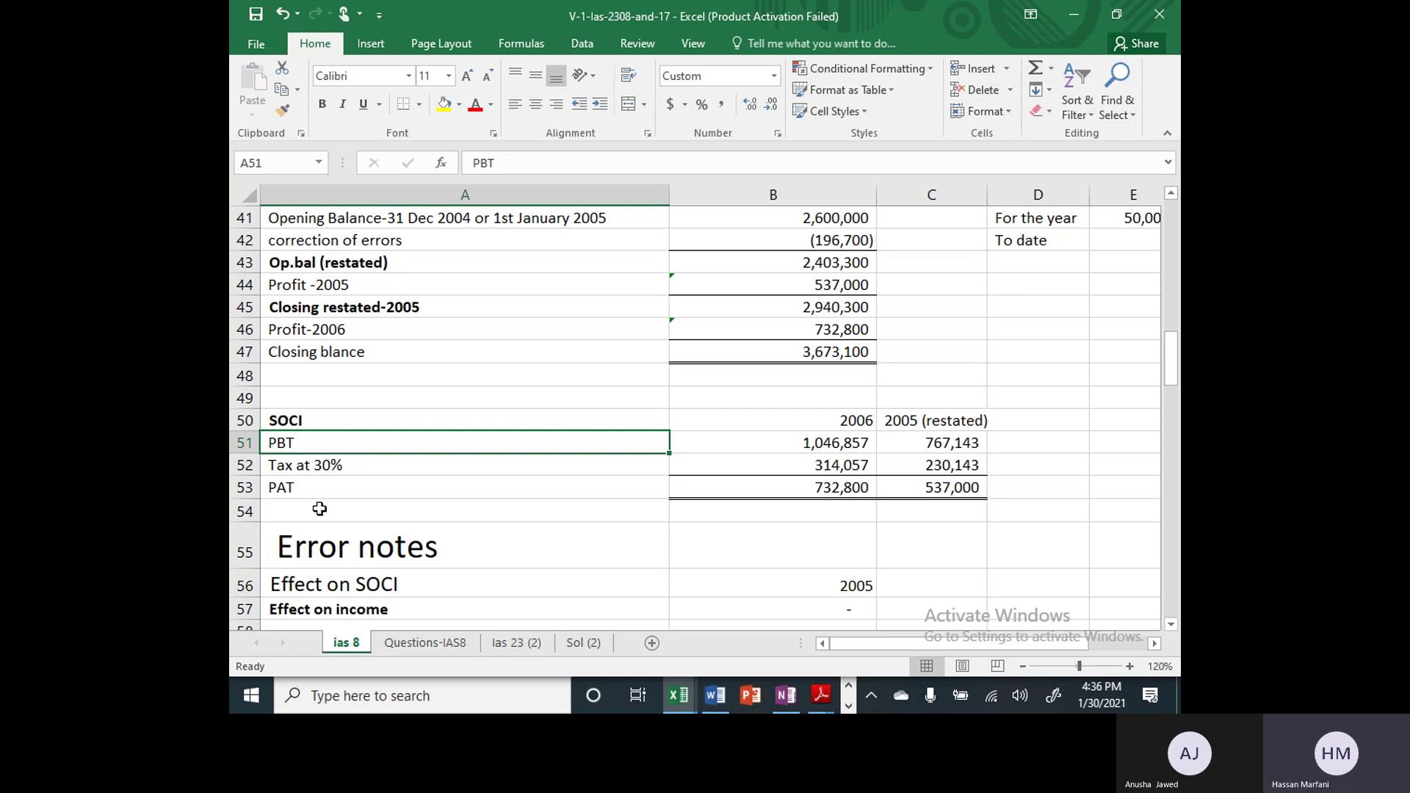
Revisit the end of the Change in estimate note and the Error solution down to the closing balance in row 47
key("Up")
key("Up")
key("Up")
key("Up")
key("Up")
key("Up")
key("Up")
key("Up")
key("Up")
key("Up")
key("Up")
key("Up")
key("Up")
key("Up")
key("Up")
key("Up")
key("Up")
key("Down")
key("Down")
key("Down")
key("Down")
key("Down")
key("Down")
key("Down")
key("Down")
key("Down")
key("Down")
key("Down")
key("Down")
key("Down")
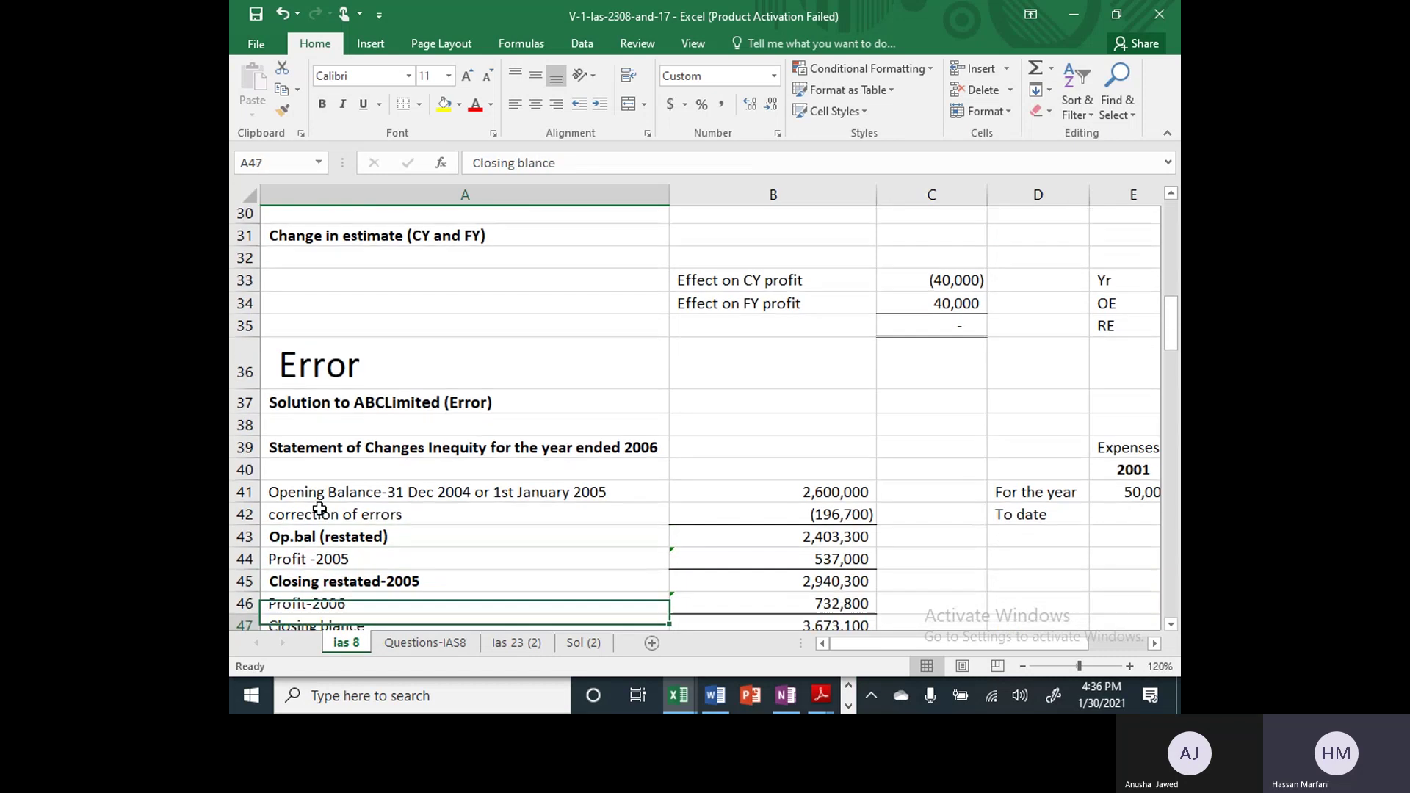
Review the 2006 statement of changes in equity's closing rows and the SOCI extract down to the Error notes
key("Down")
key("Down")
key("Down")
key("Down")
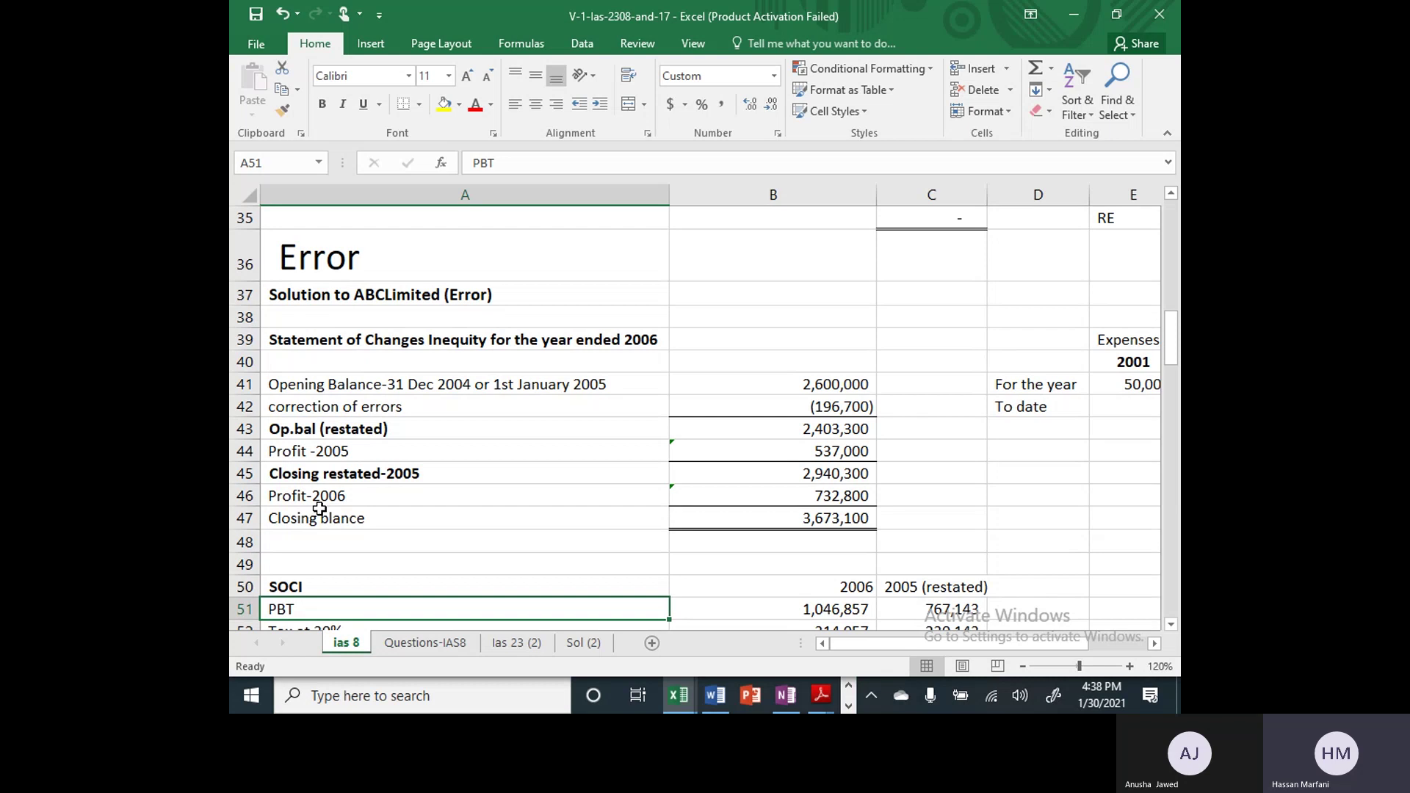
key("Down")
key("Down")
key("Down")
key("Down")
key("Down")
key("Down")
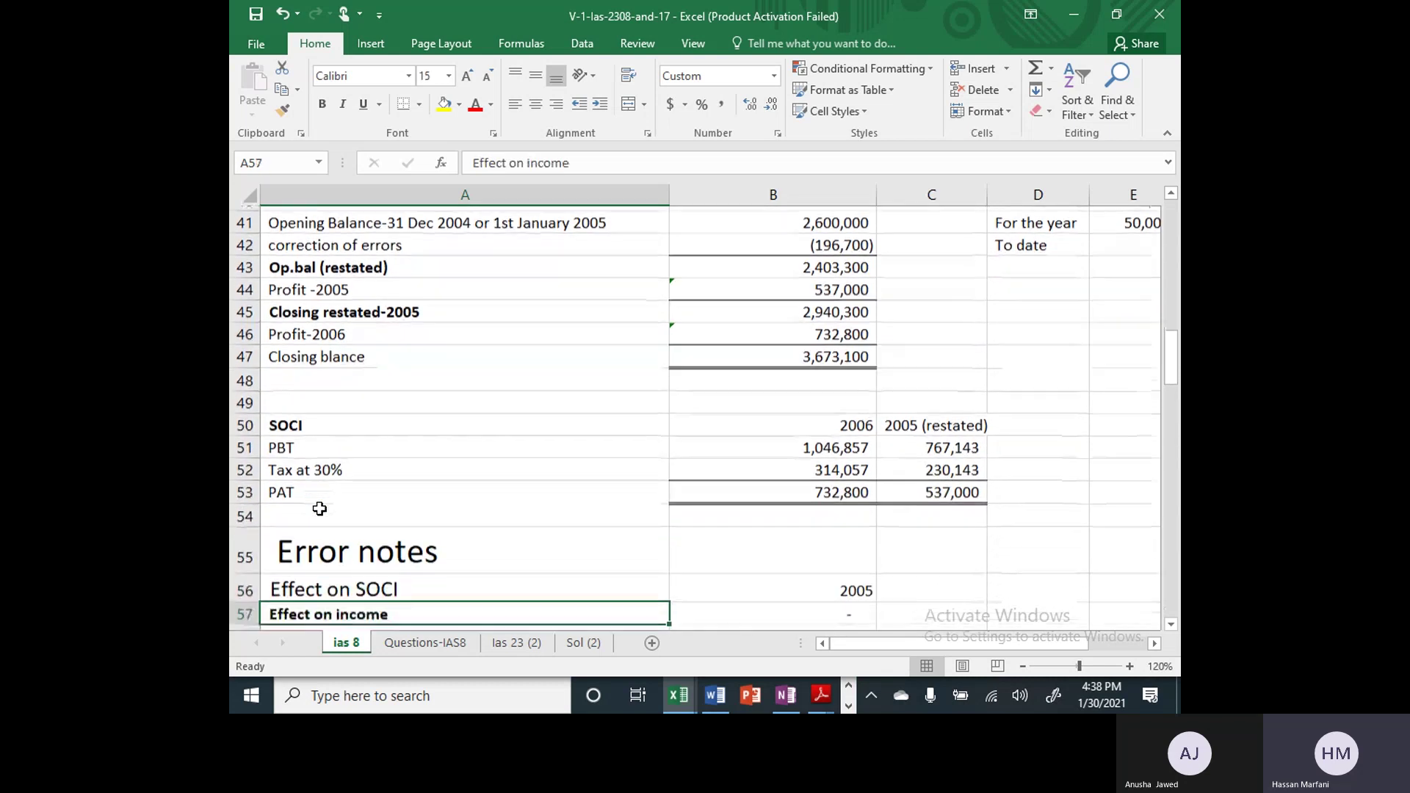
Examine the Effect on SOCI note for 2005, covering the expense, tax and profit effects
key("Down")
key("Down")
key("Down")
key("Down")
key("Down")
key("Down")
key("Down")
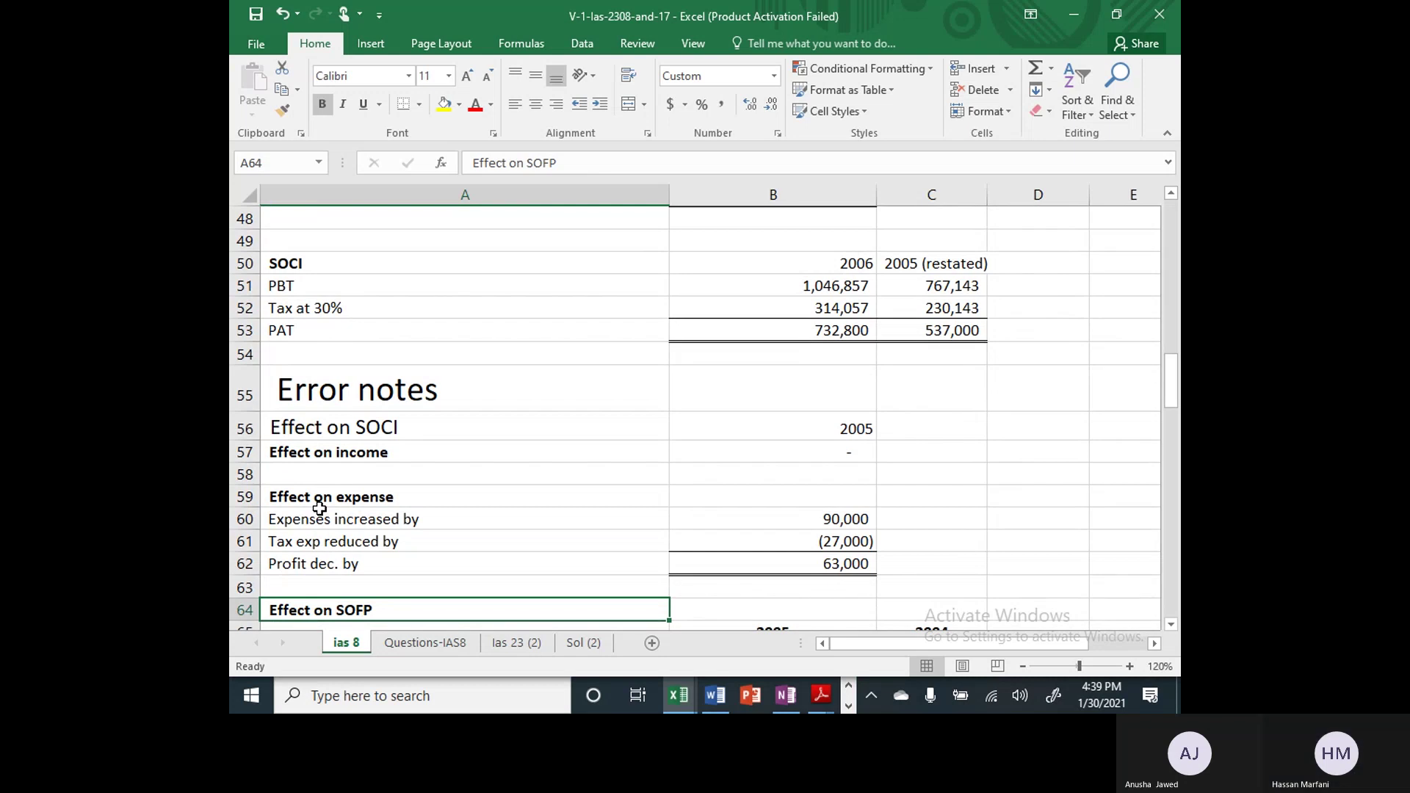
Examine the Effect on SOFP note for 2005 and 2004, covering assets, R/E, expenses payable and tax payable
key("Down")
key("Down")
key("Down")
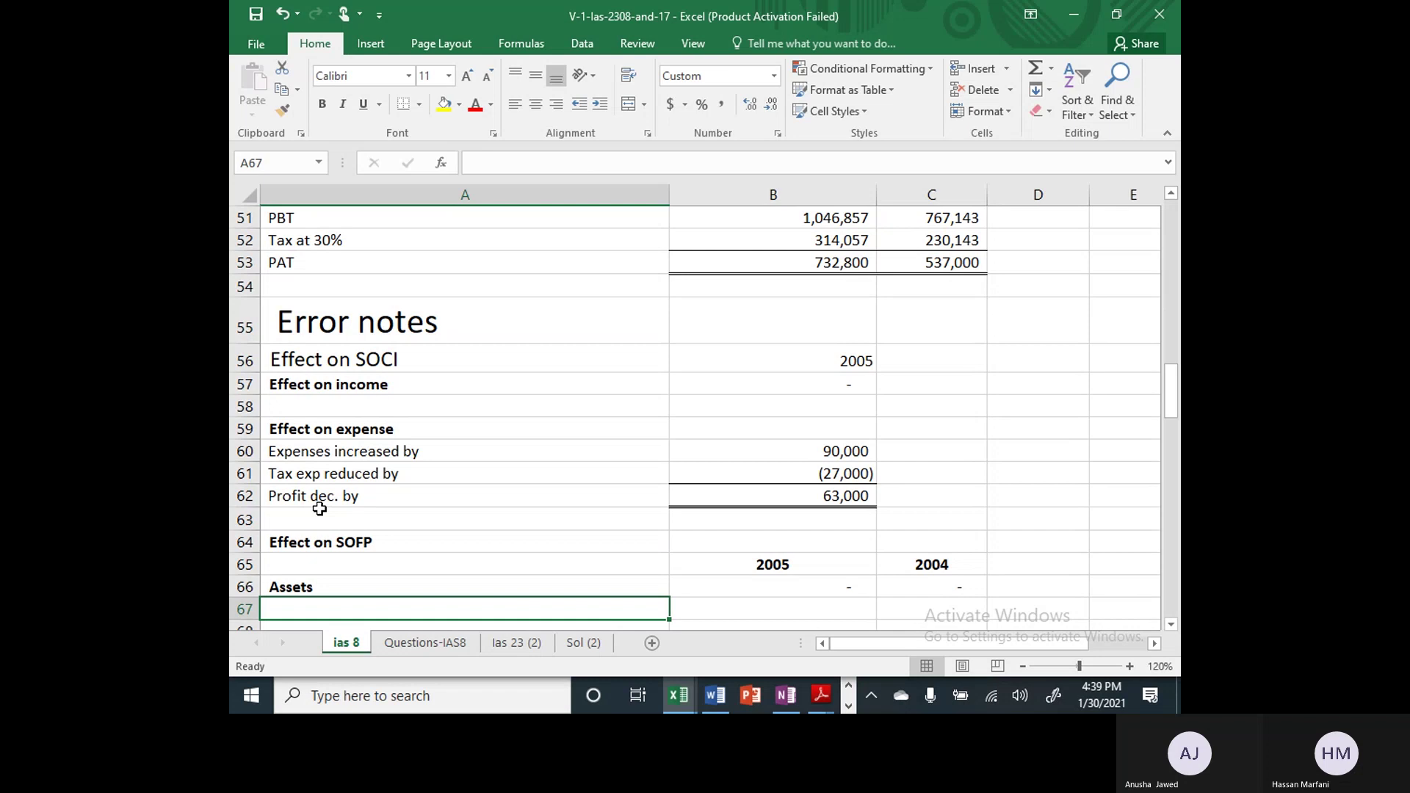
key("Down")
key("Down")
key("Down")
key("Down")
key("Down")
key("Down")
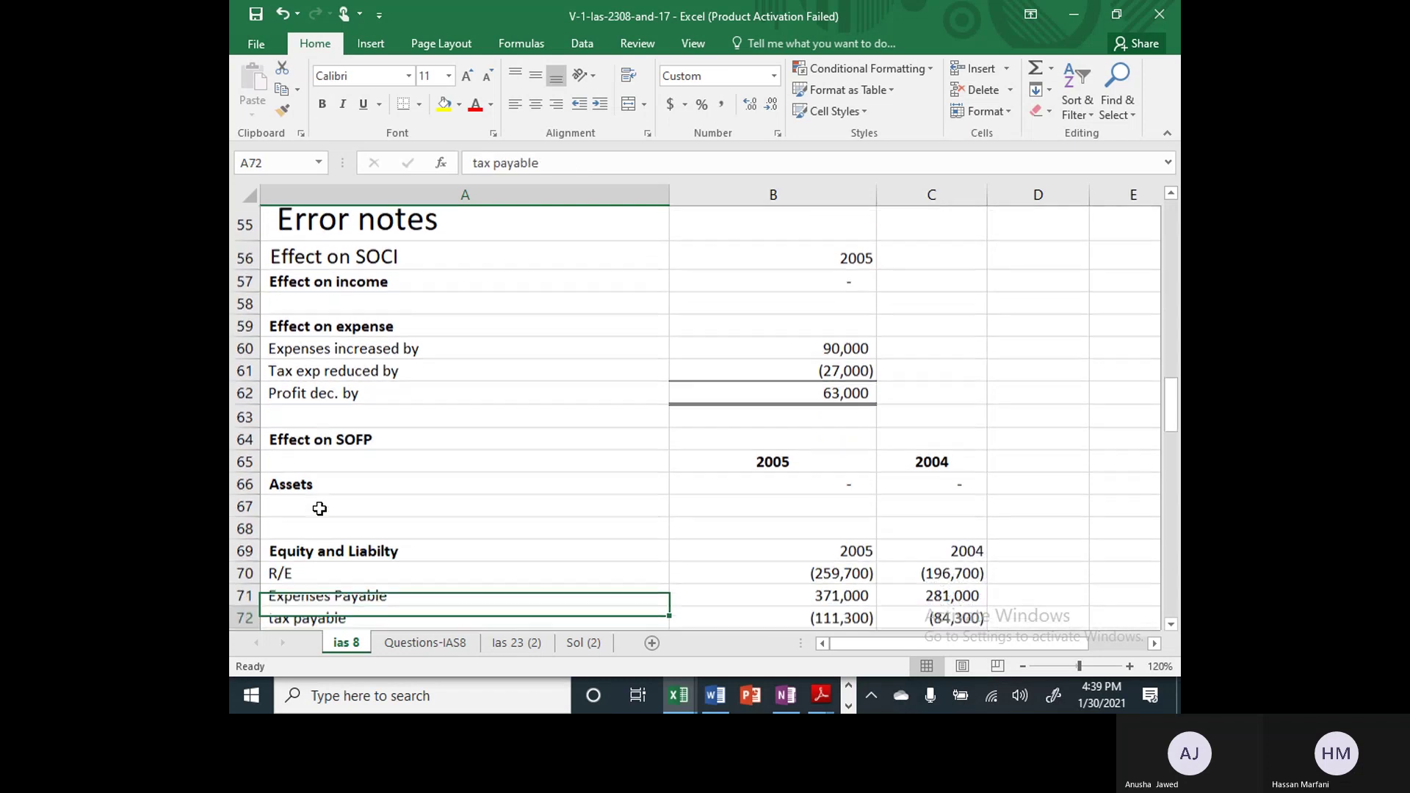
key("Down")
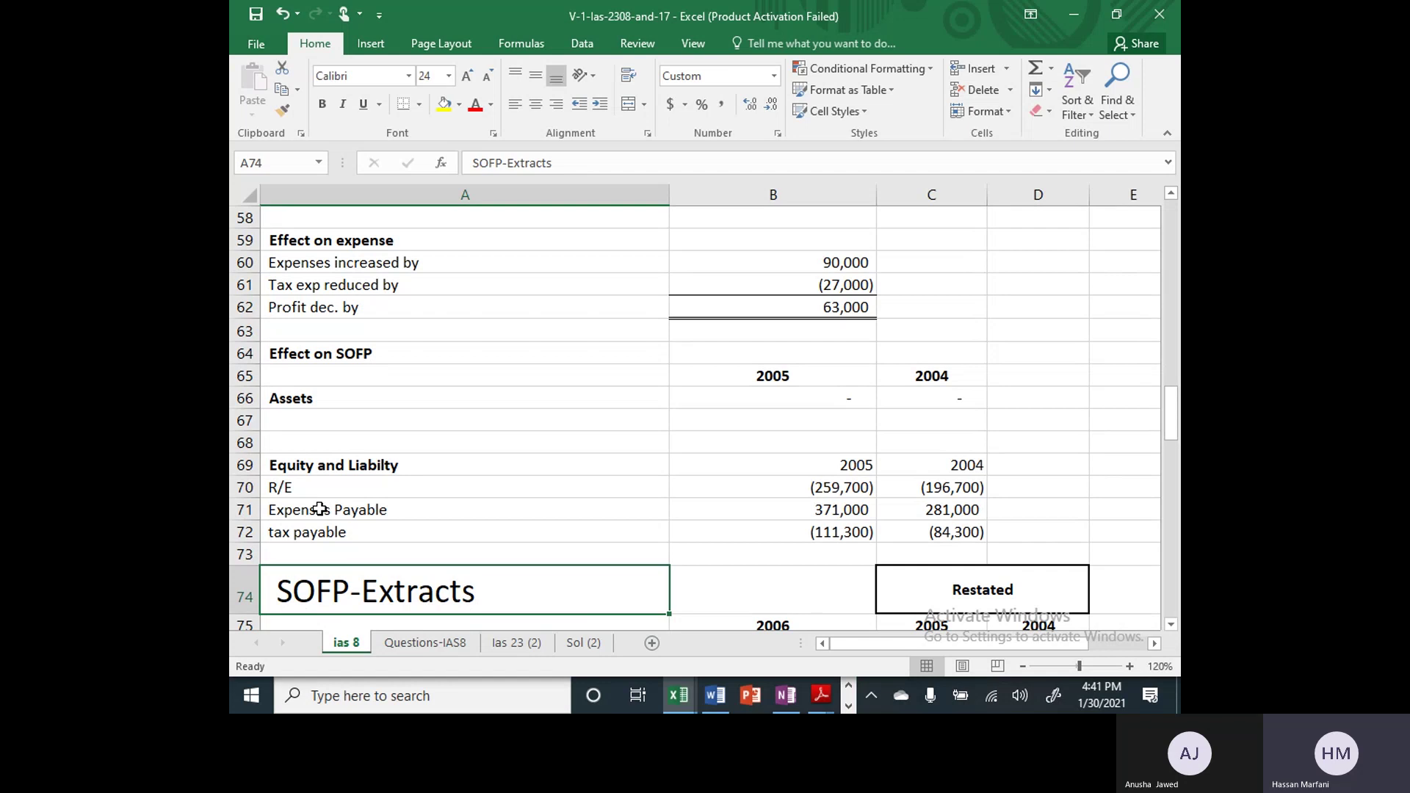
Review the SOFP-Extracts rows for expenses payable, tax payable and R/E for 2006 and restated 2005 and 2004
key("Down")
key("Down")
key("Down")
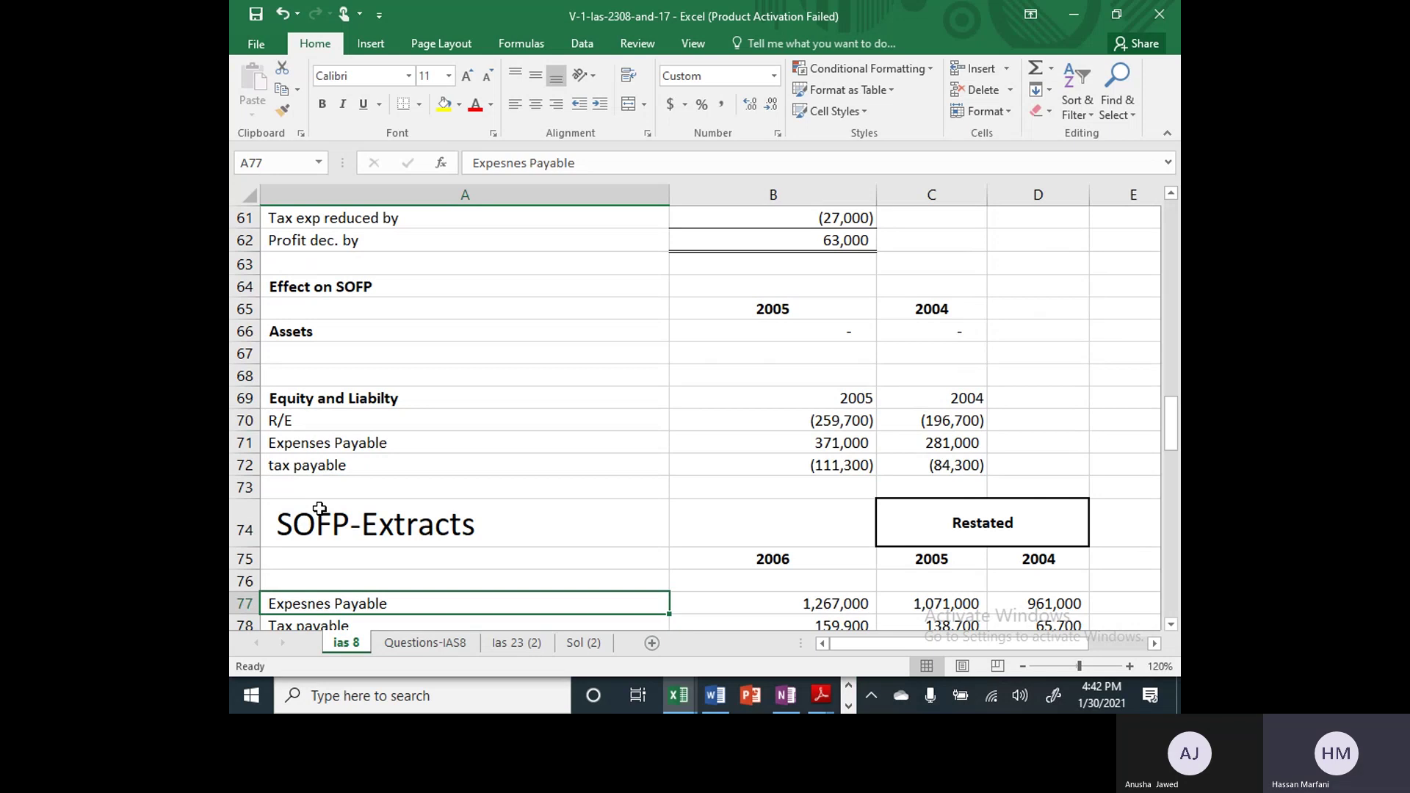
key("Down")
key("Down")
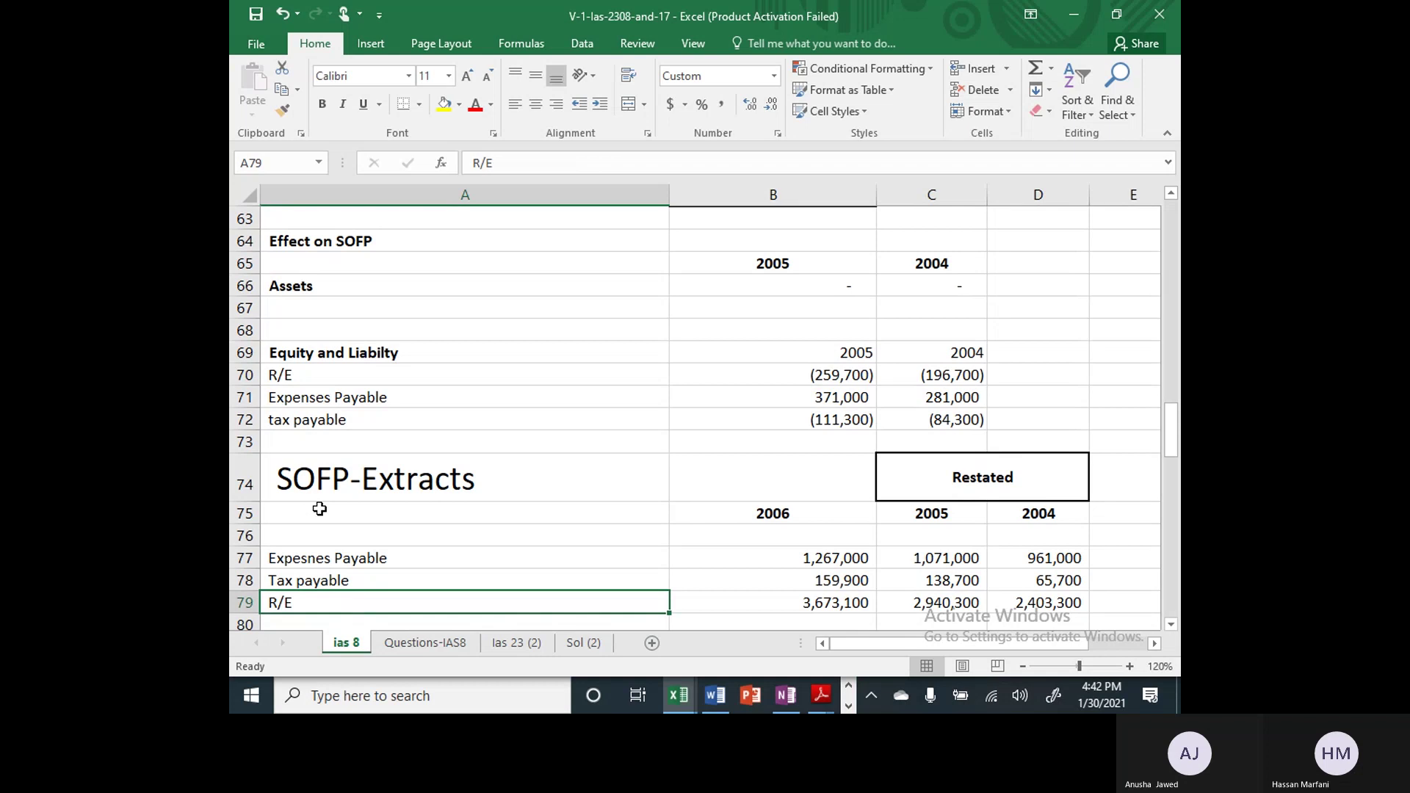
key("Down")
key("Down")
key("Down")
key("Down")
key("Down")
key("Down")
key("Down")
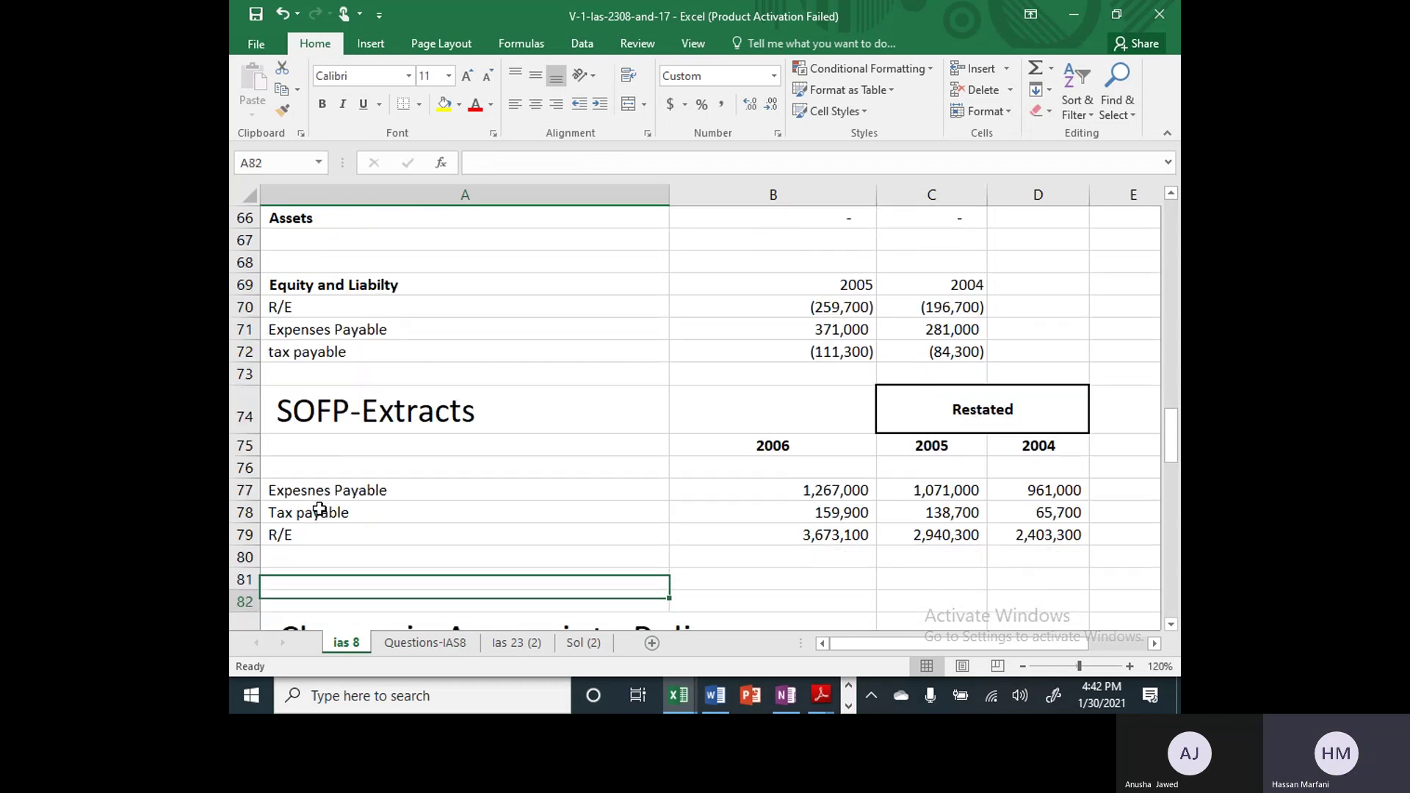
Go back from the SOFP extracts to the opening balance row of the Error solution
key("Up")
key("Up")
key("Up")
key("Up")
key("Up")
key("Up")
key("Up")
key("Up")
key("Up")
key("Up")
key("Up")
key("Up")
key("Up")
key("Up")
key("Up")
key("Up")
key("Up")
key("Up")
key("Up")
key("Up")
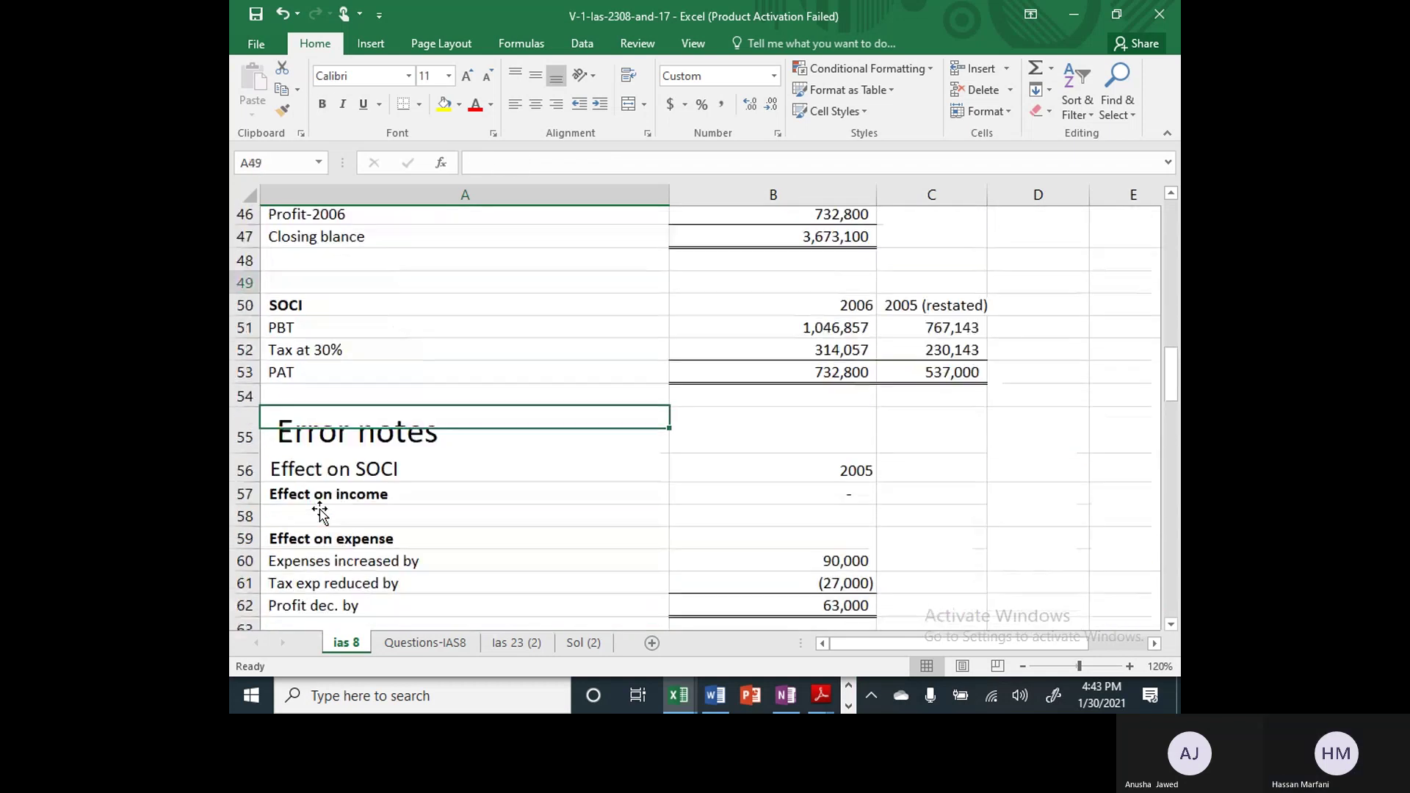
key("Down")
key("Down")
key("Down")
key("Down")
key("Down")
key("Down")
key("Down")
key("Down")
key("Down")
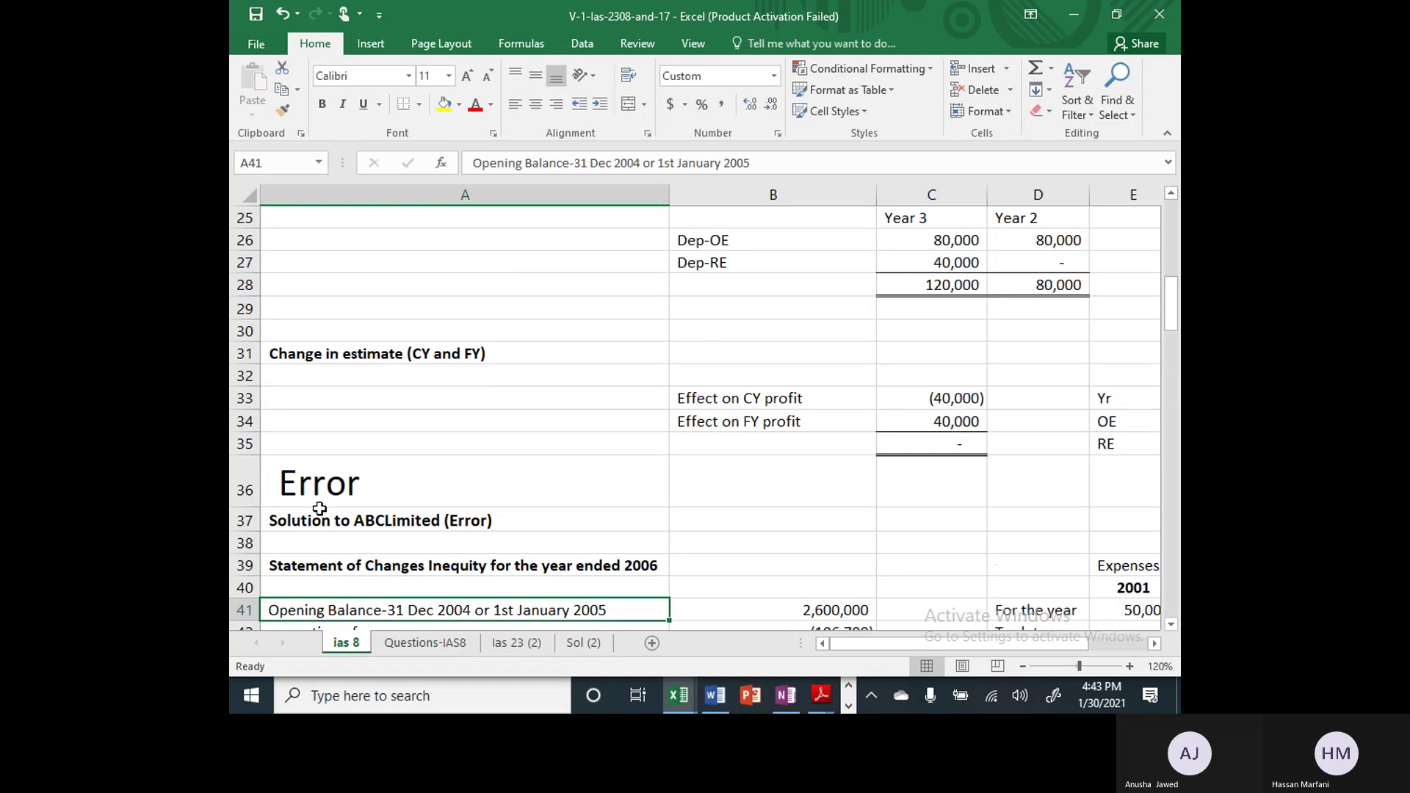
Compare the yearly and to-date expenses working beside the Error solution with the expenses on the Questions-IAS8 sheet
key("Right")
key("Right")
key("Right")
key("Down")
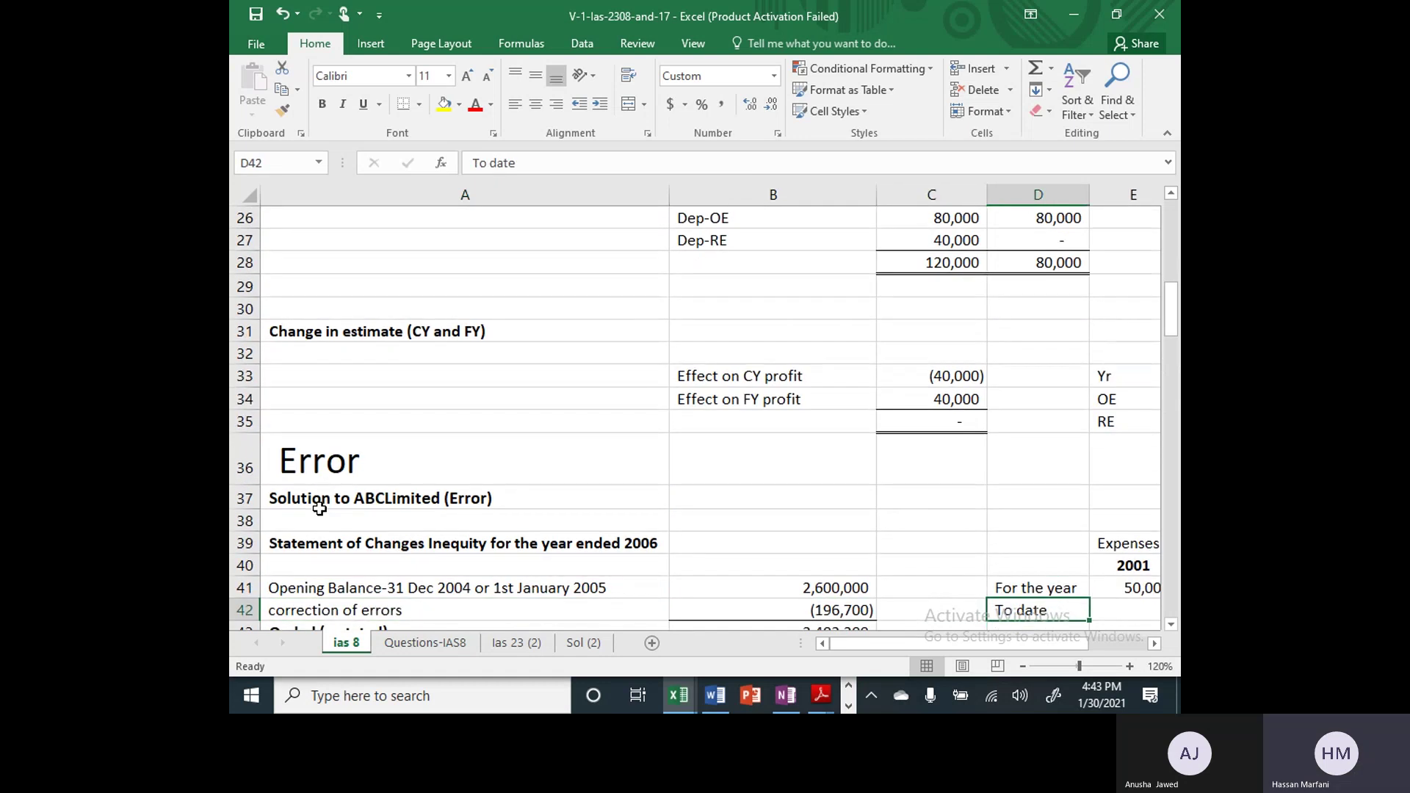
key("ctrl+Page_Down")
key("Down")
key("Down")
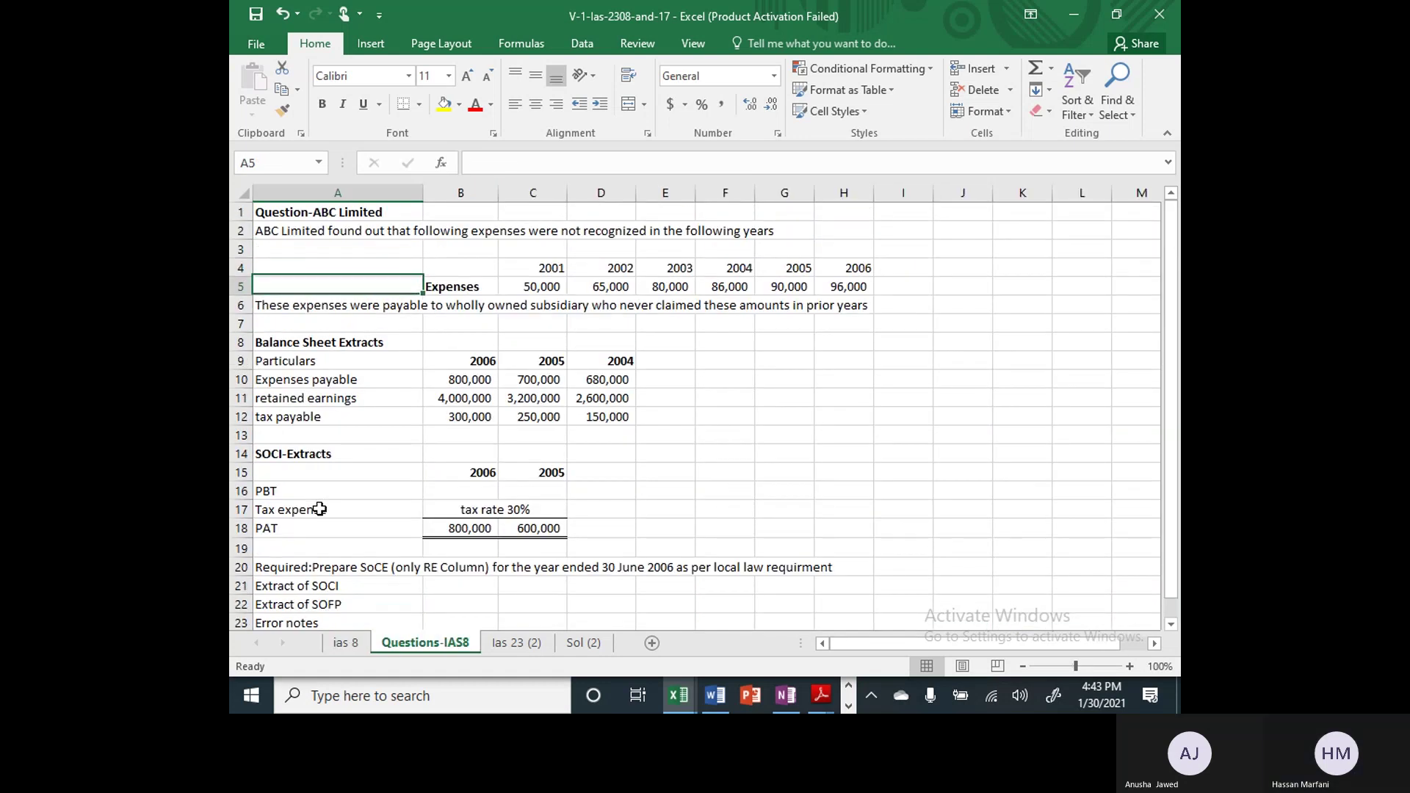
key("ctrl+Page_Up")
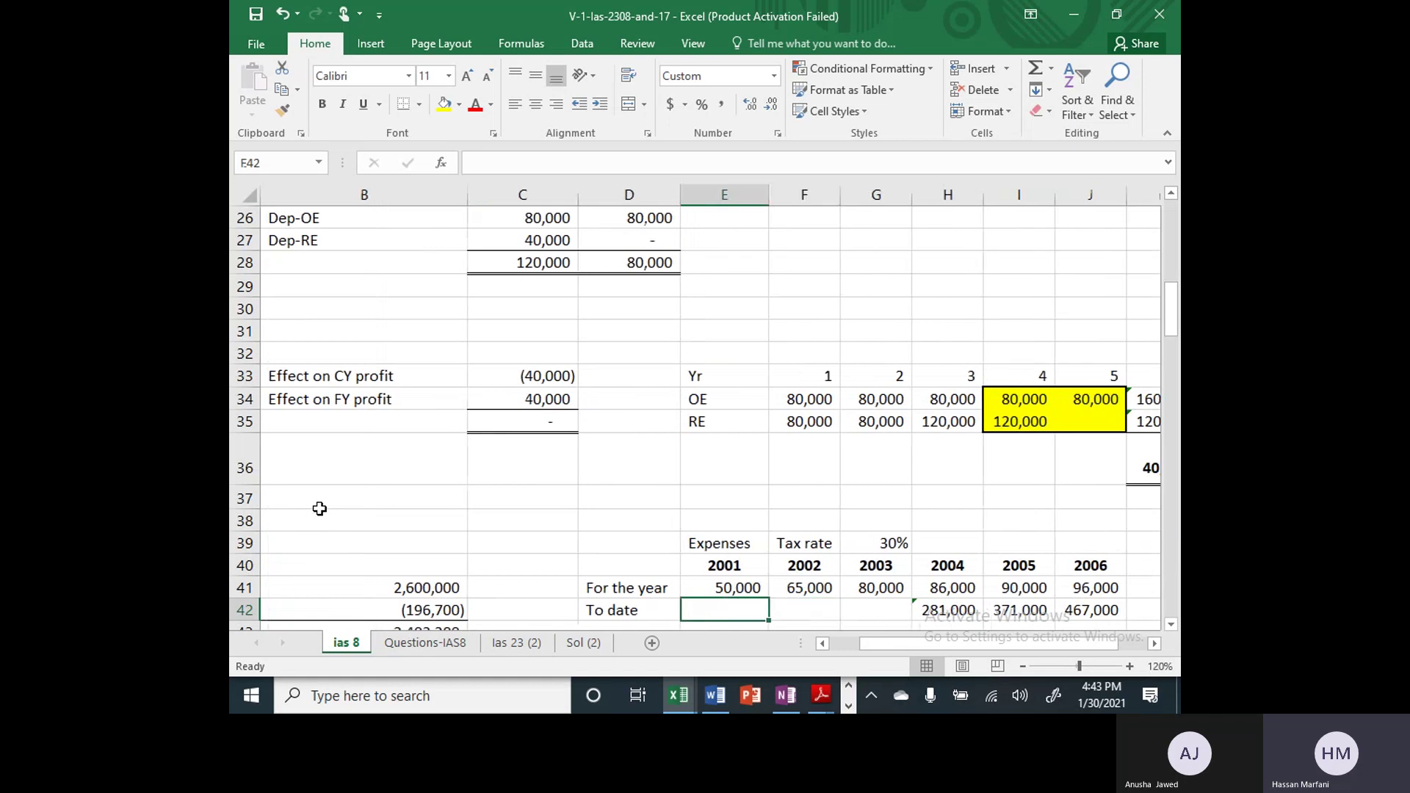
Open the Questions-IAS8 sheet and read the opening lines of the ABC Limited question
key("ctrl+Page_Down")
key("Down")
key("Up")
key("Up")
key("Up")
key("Up")
key("Up")
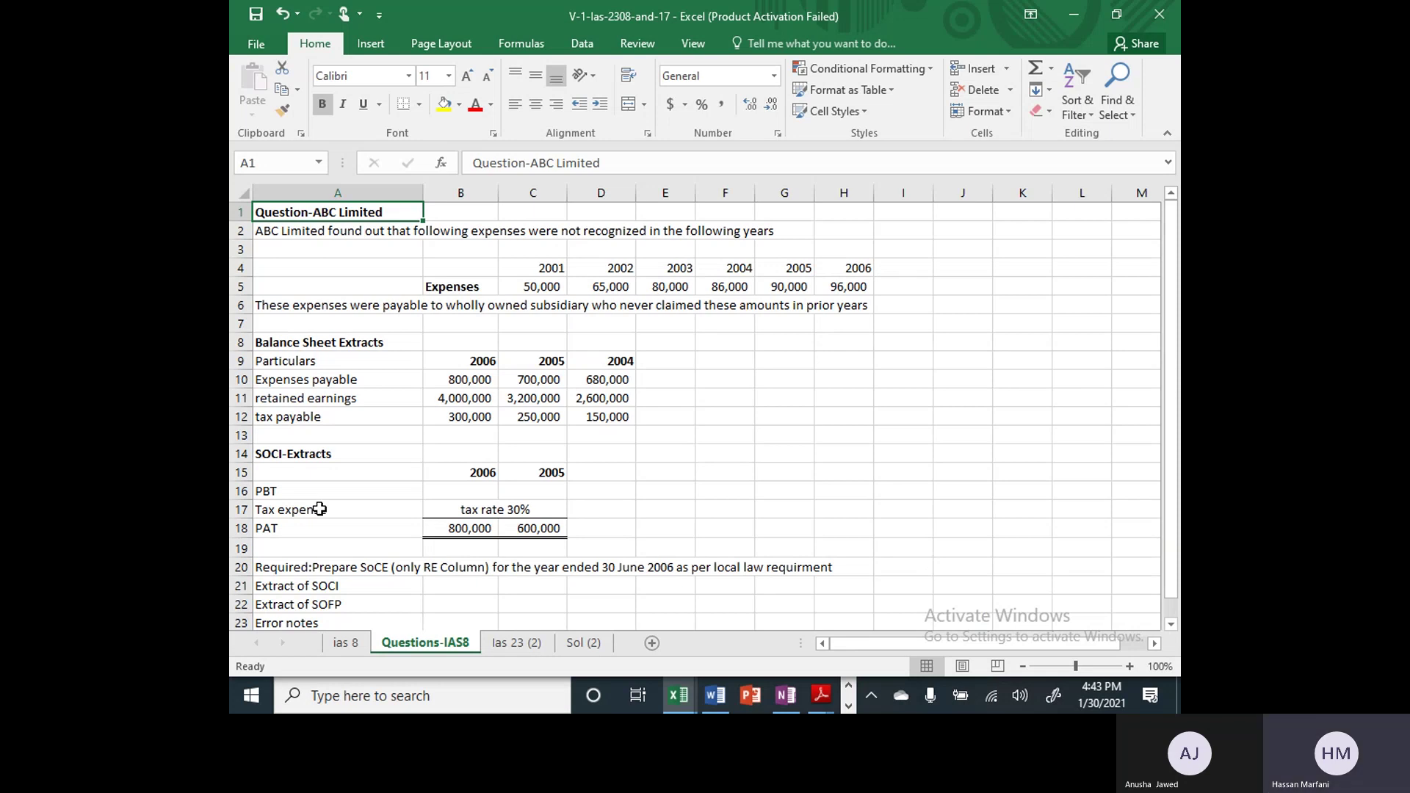
key("Down")
key("Down")
key("Down")
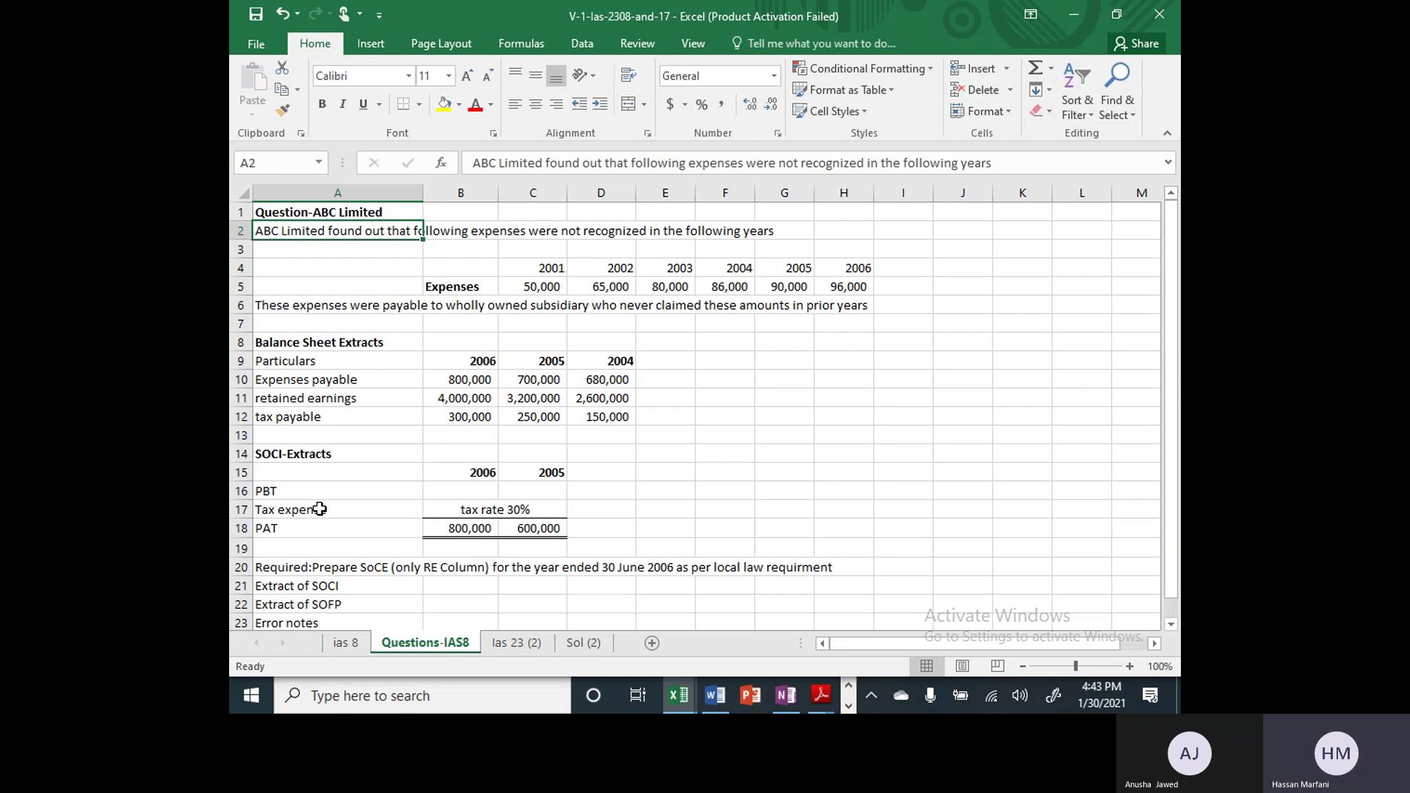
key("Up")
key("Up")
key("Up")
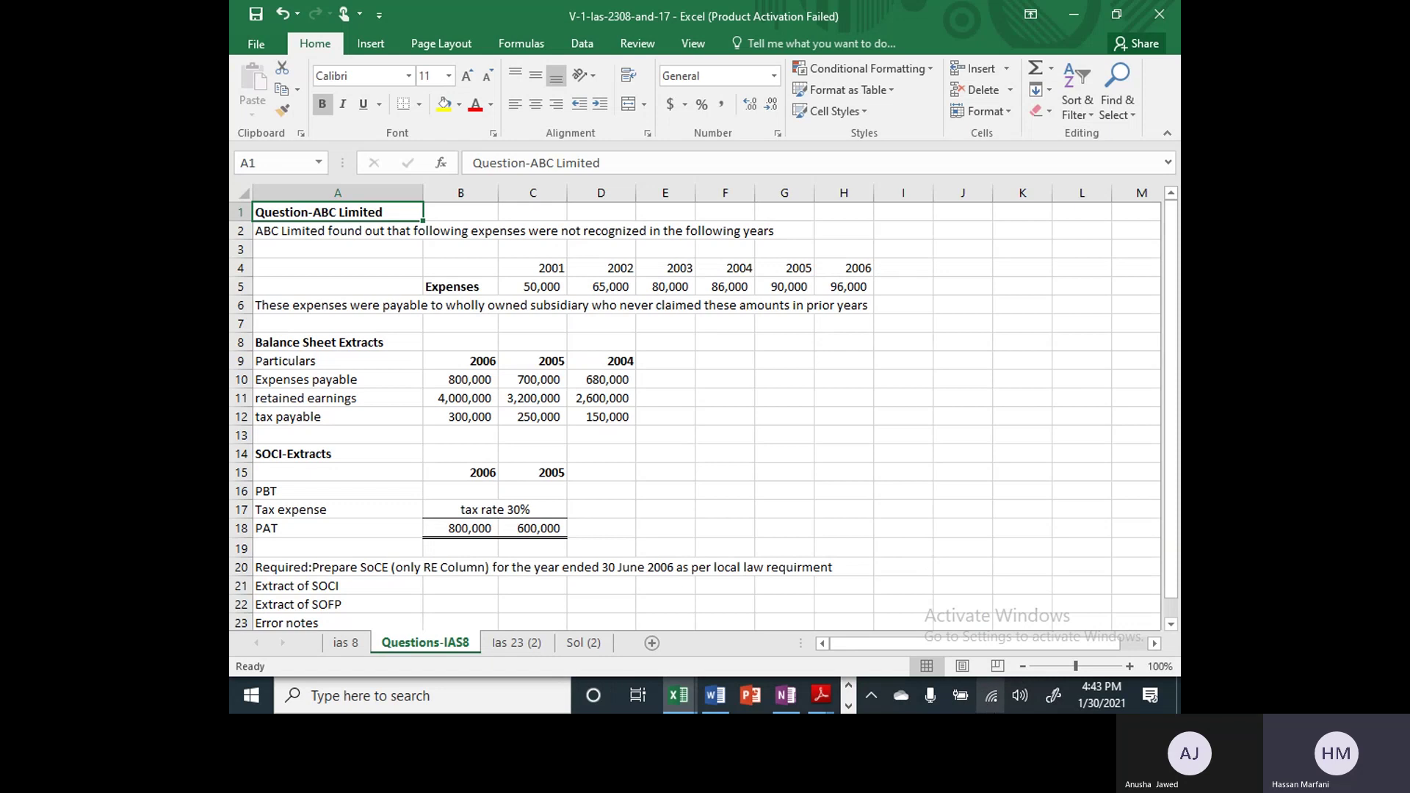
Zoom the question sheet to 110% and return to the ABC Limited heading in cell A1
left_click(1129, 666)
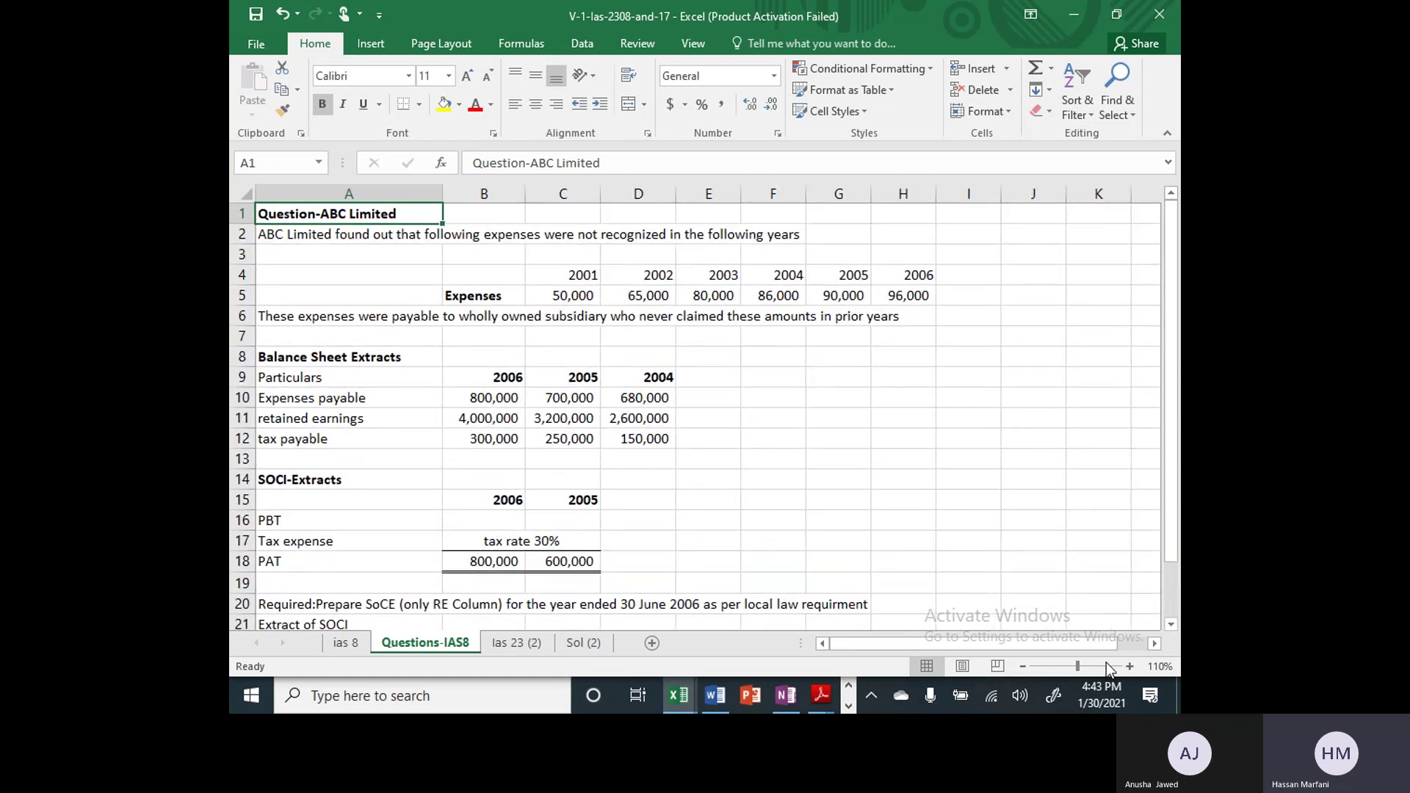
left_click(1050, 587)
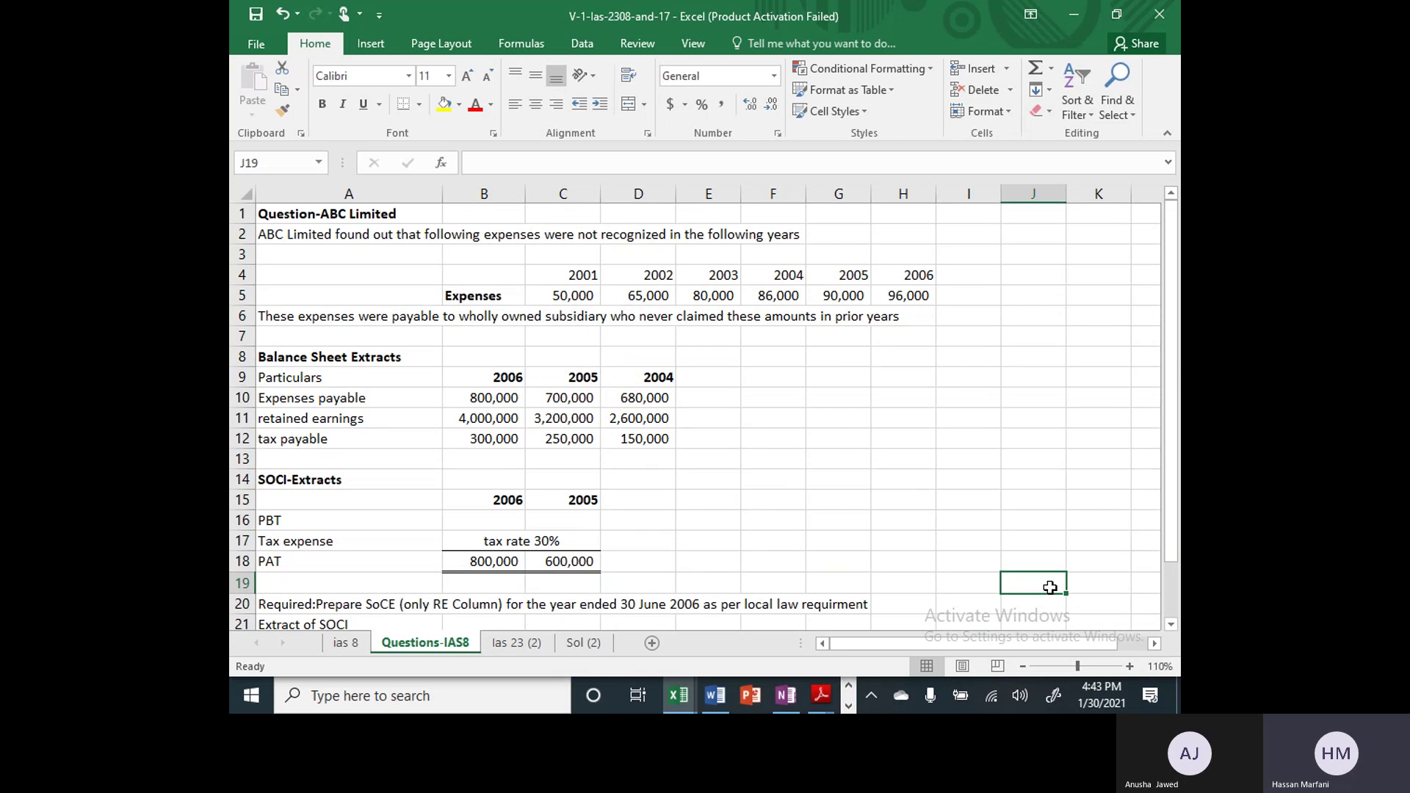
key("Left")
key("Left")
key("Left")
key("Left")
key("Left")
key("Left")
key("Left")
key("Left")
key("Left")
key("Up")
key("Up")
key("Up")
key("Up")
key("Up")
key("Up")
key("Up")
key("Up")
key("Up")
key("Up")
key("Up")
key("Up")
key("Up")
key("Up")
key("Up")
key("Up")
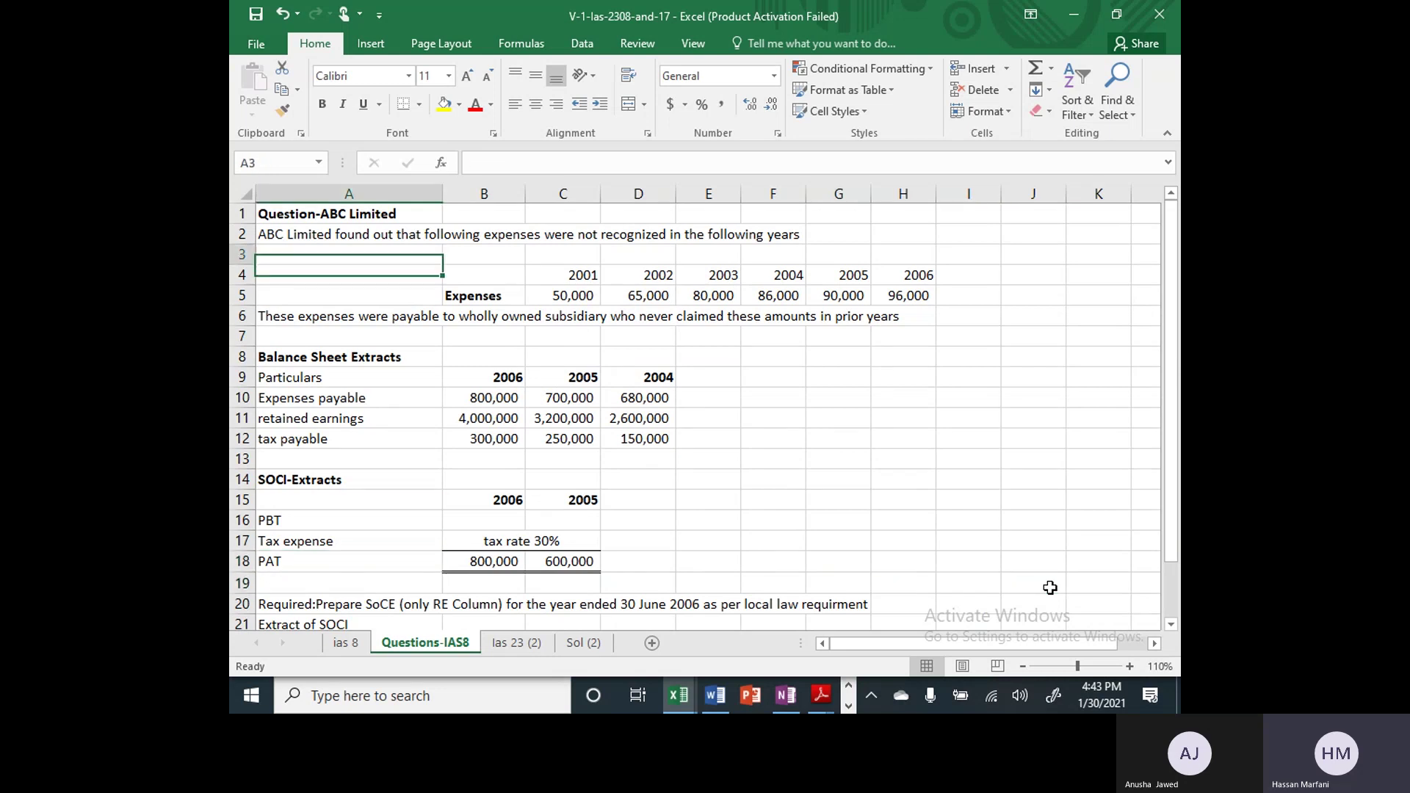
key("Up")
key("Up")
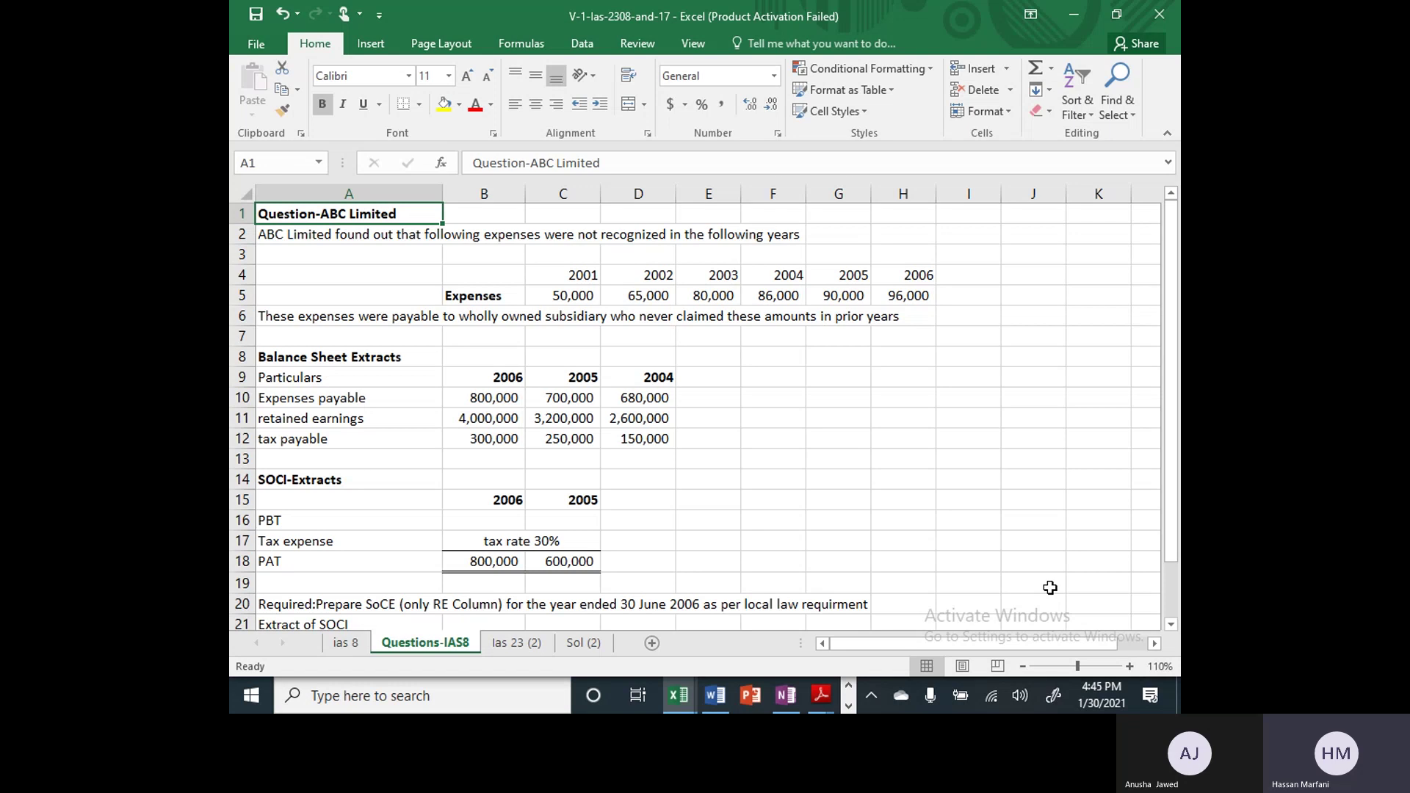
Read the unrecognized expenses for 2001 to 2006 and the subsidiary note down to the Balance Sheet Extracts
key("Down")
key("Down")
key("Down")
key("Down")
key("Down")
key("Down")
key("Down")
key("Down")
key("Down")
key("Down")
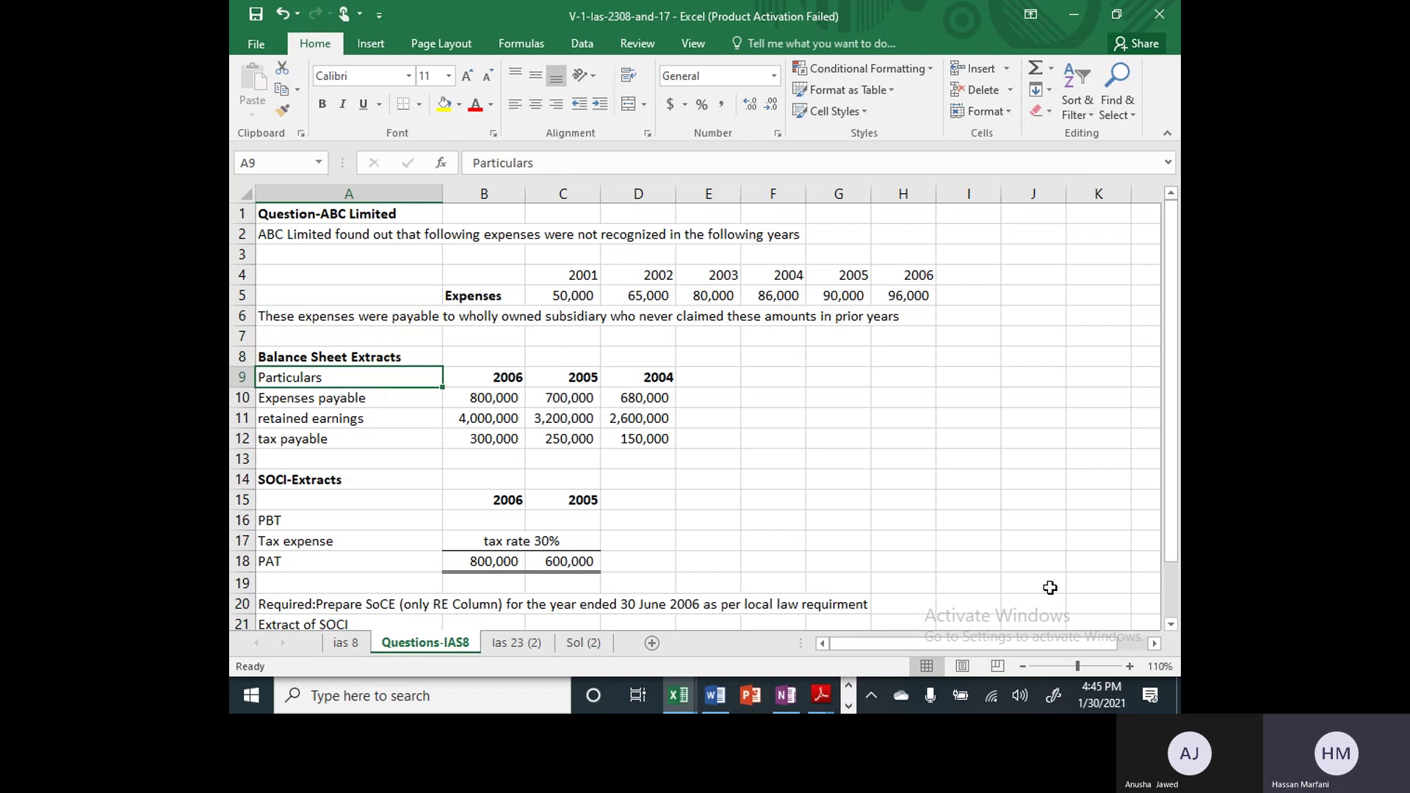
Examine the Balance Sheet Extracts and continue to the PBT and tax expense rows of the SOCI-Extracts
key("Down")
key("Down")
key("Down")
key("Down")
key("Down")
key("Right")
key("Right")
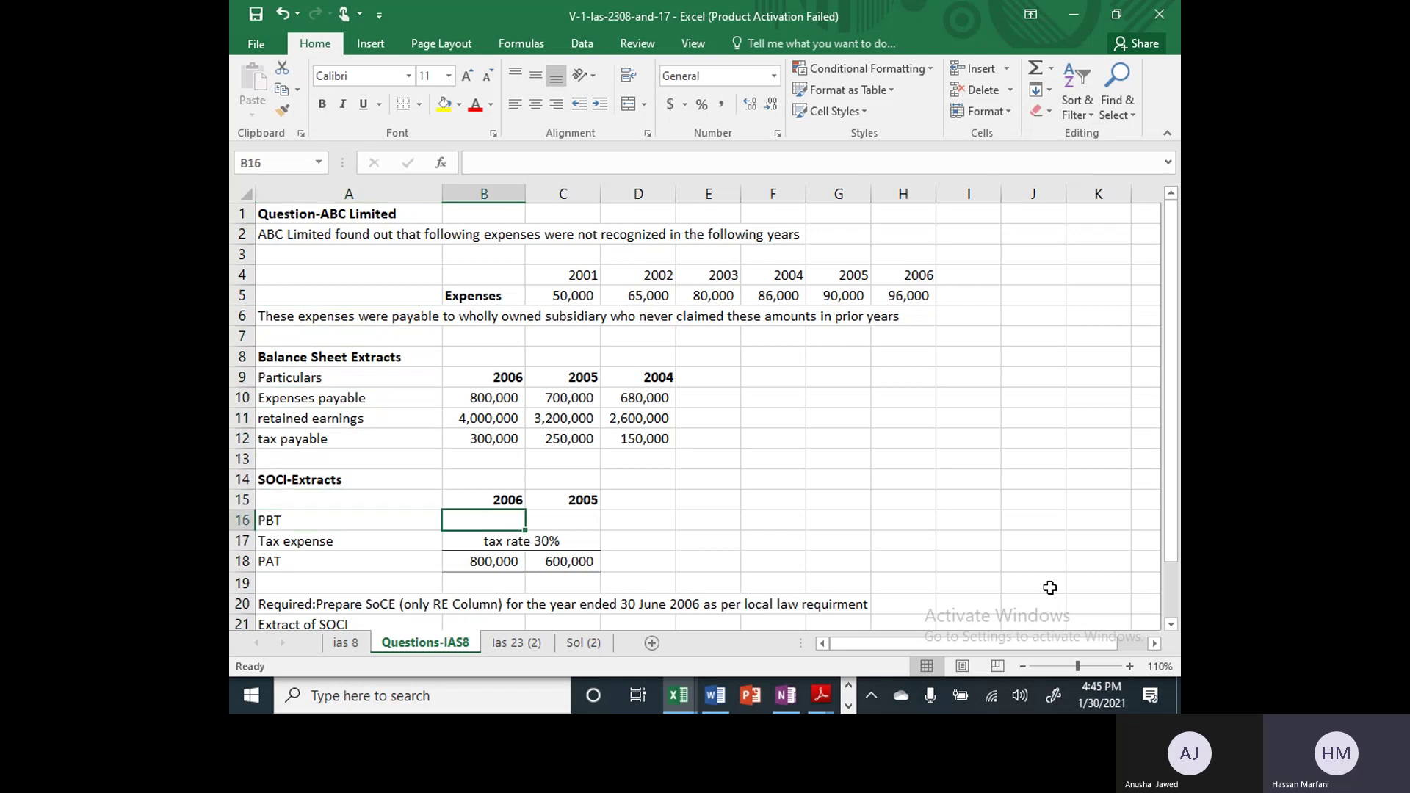
key("Left")
key("Left")
key("Down")
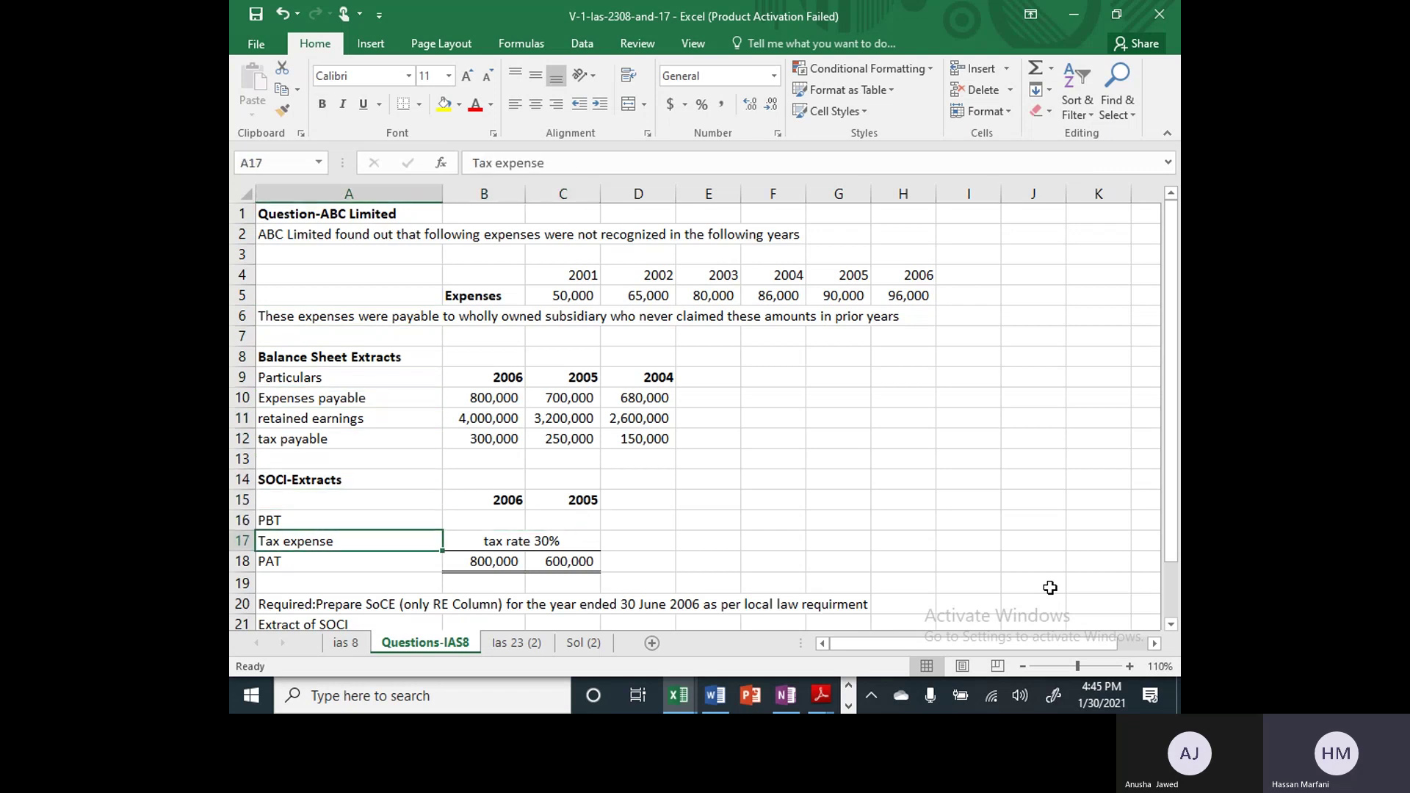
Inspect the tax rate cell and the 2006 and 2005 PAT figures in the SOCI-Extracts
key("Right")
key("shift+Right")
key("alt+h")
key("m")
key("c")
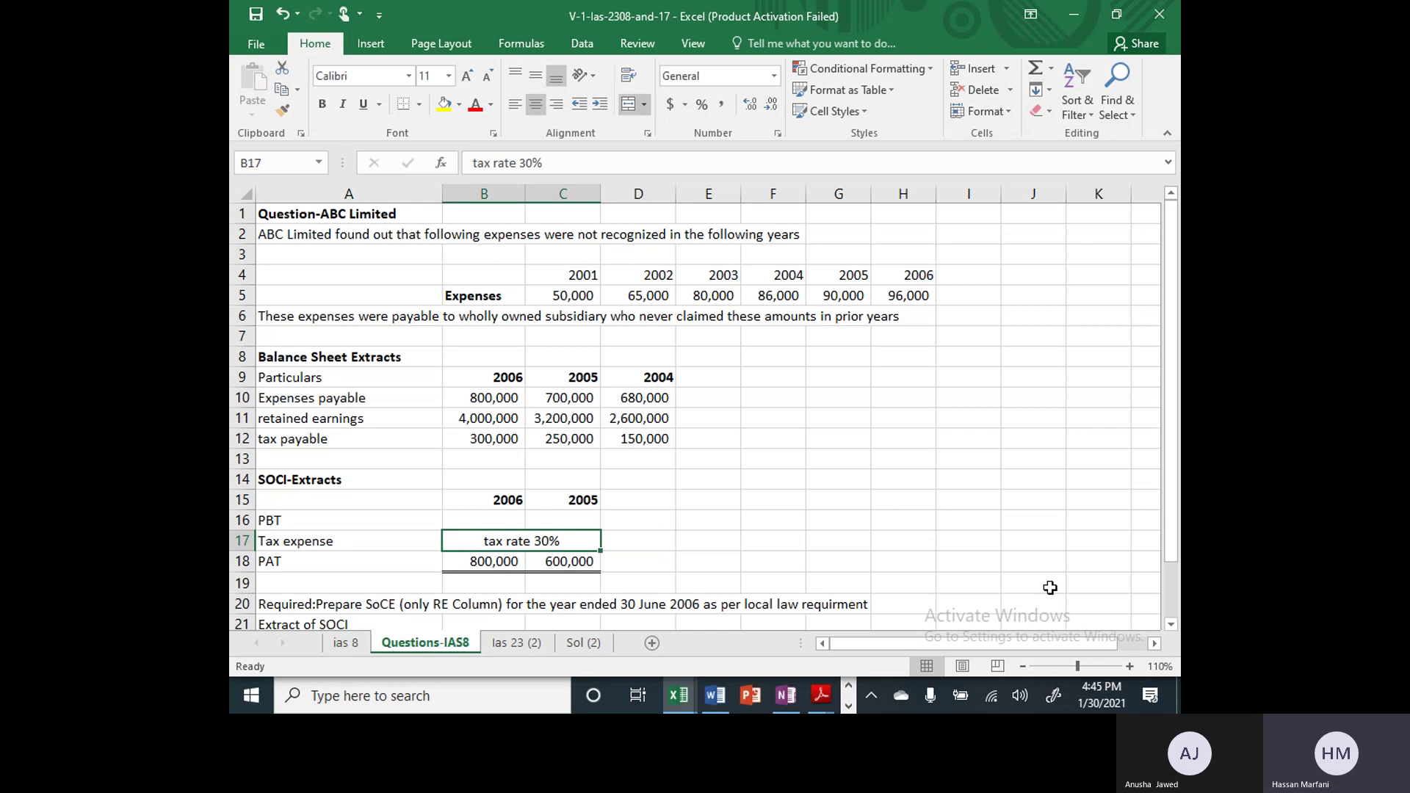
key("Down")
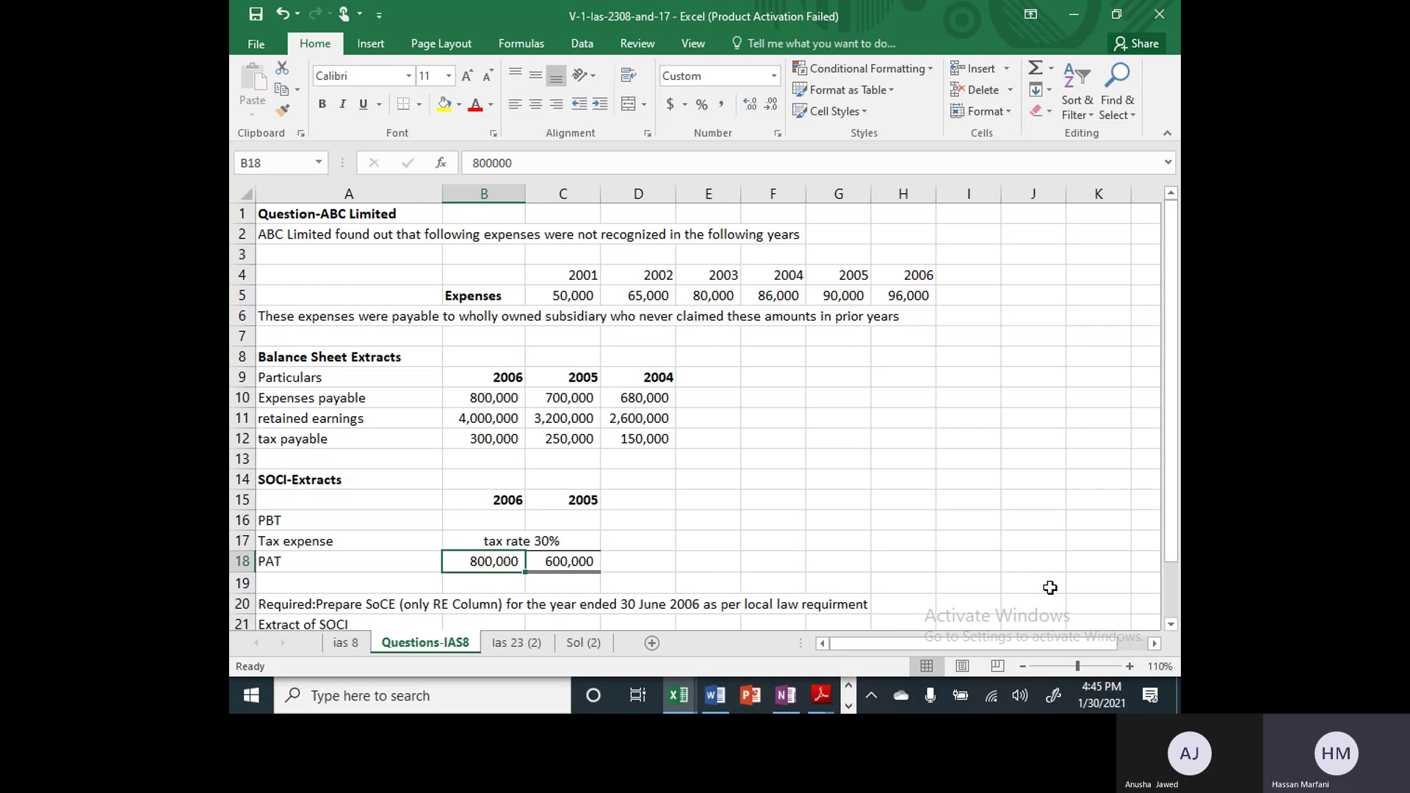
key("Right")
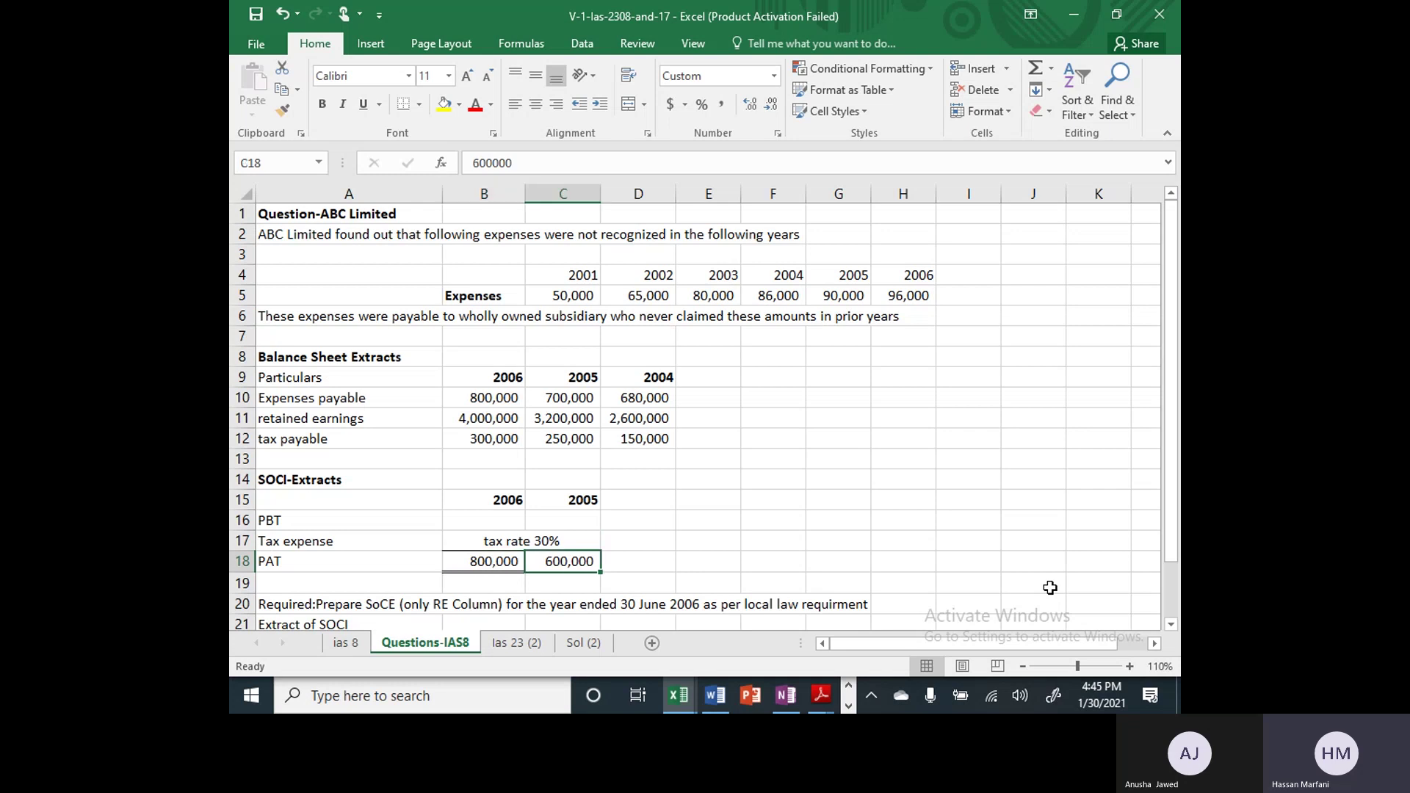
Read the question's requirements for the SoCE, the SOCI and SOFP extracts and the error notes
key("Down")
key("Down")
key("Down")
key("Down")
key("Left")
key("Up")
key("Up")
key("Left")
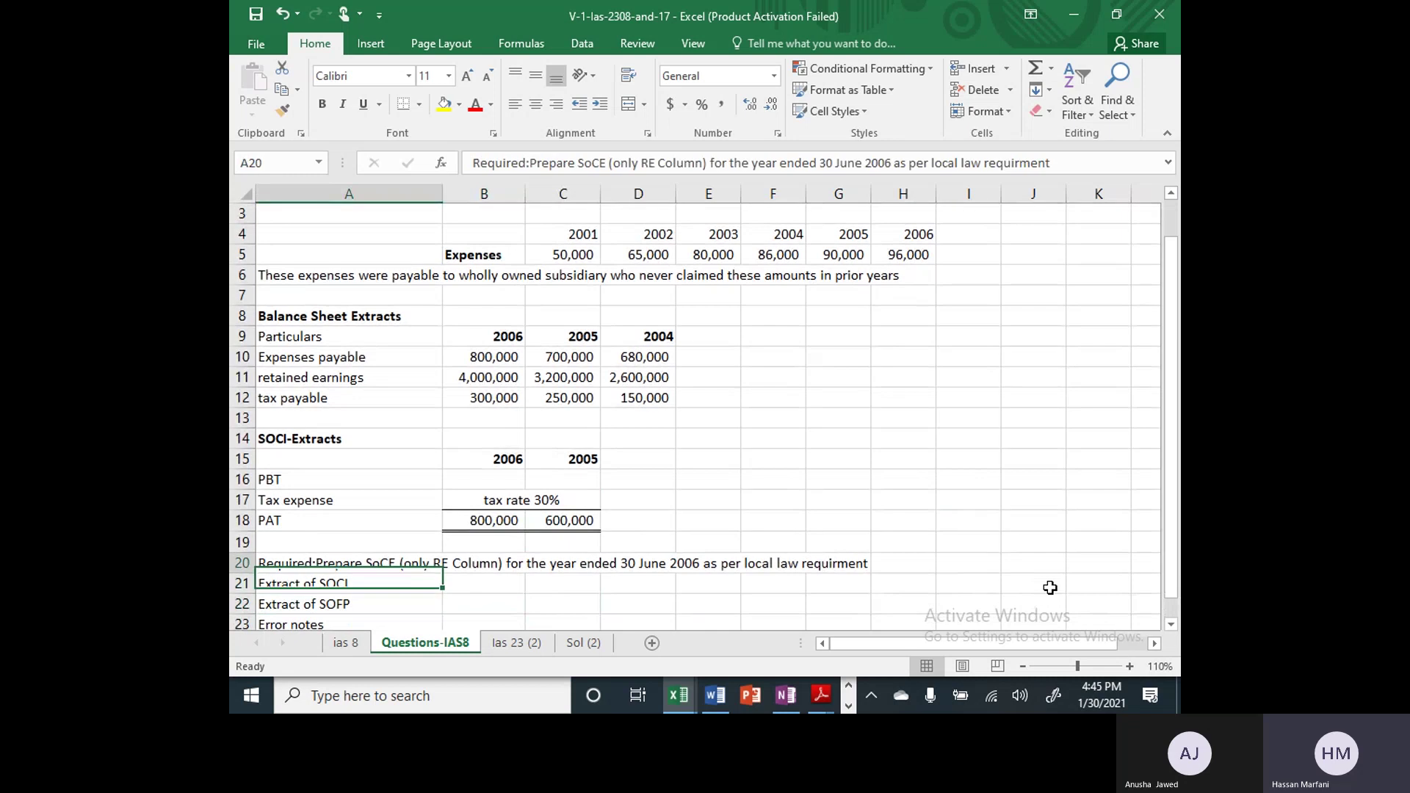
key("Right")
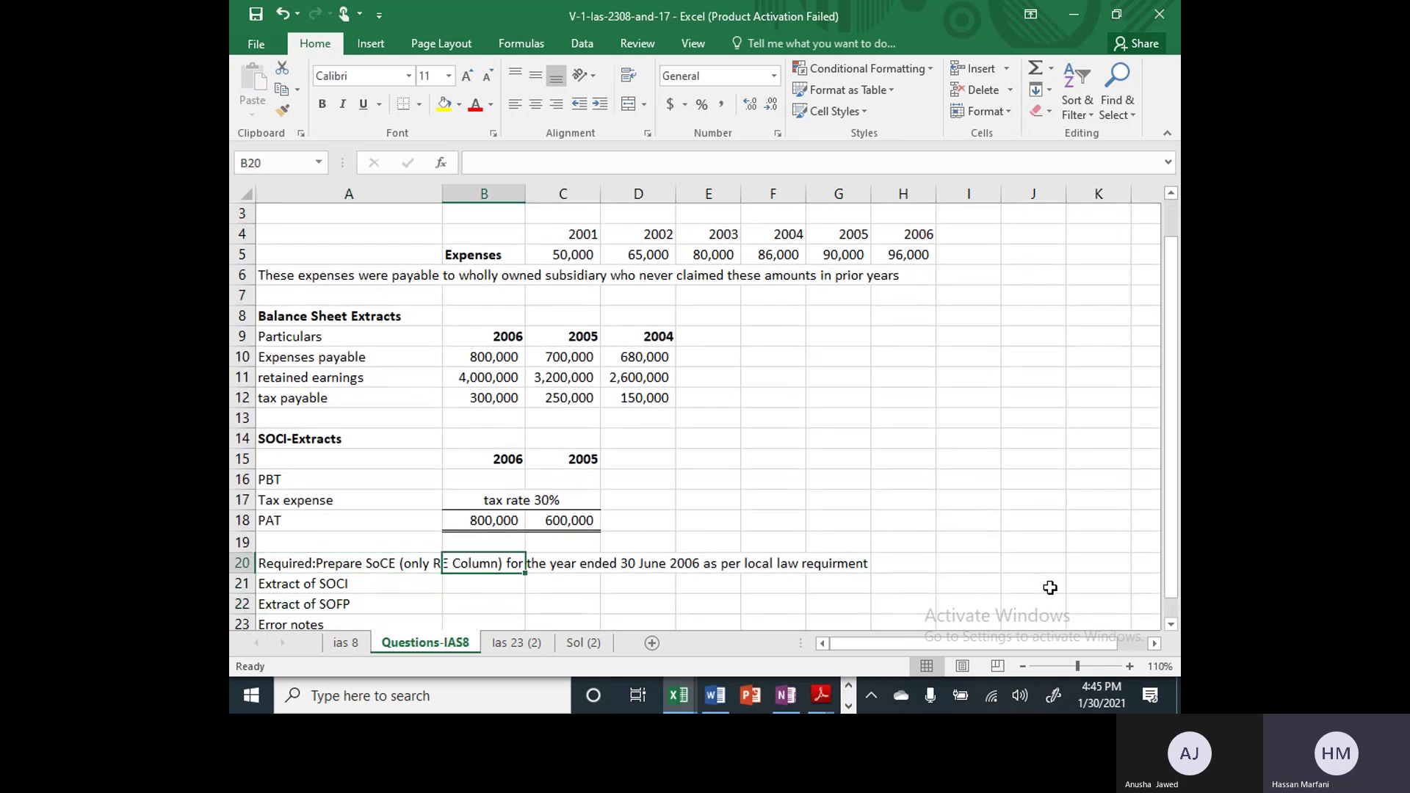
key("Right")
key("Right")
key("Right")
key("Down")
key("Left")
key("Down")
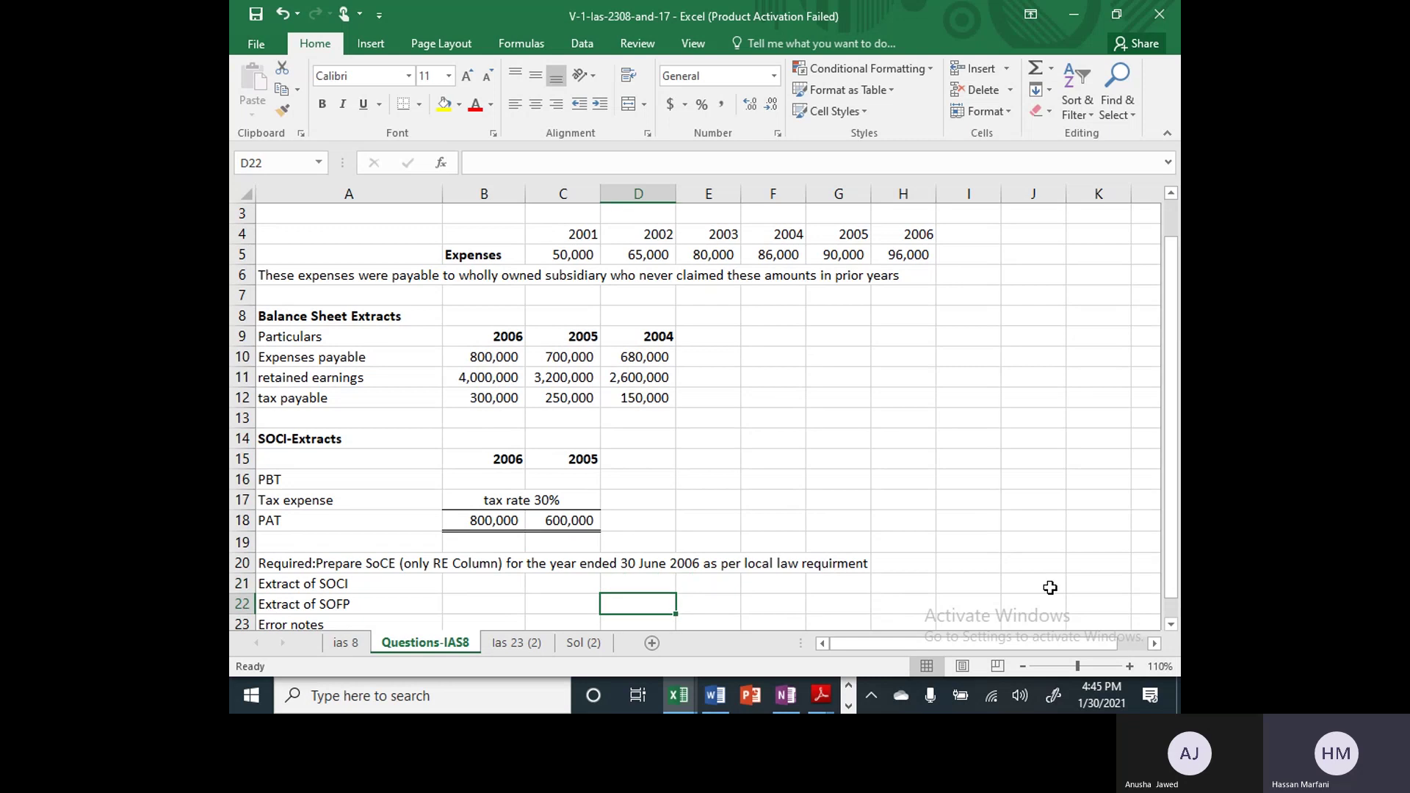
Review the Extract of SOFP and Error notes requirements and return to the subsidiary note and expenses row
key("Left")
key("Down")
key("Left")
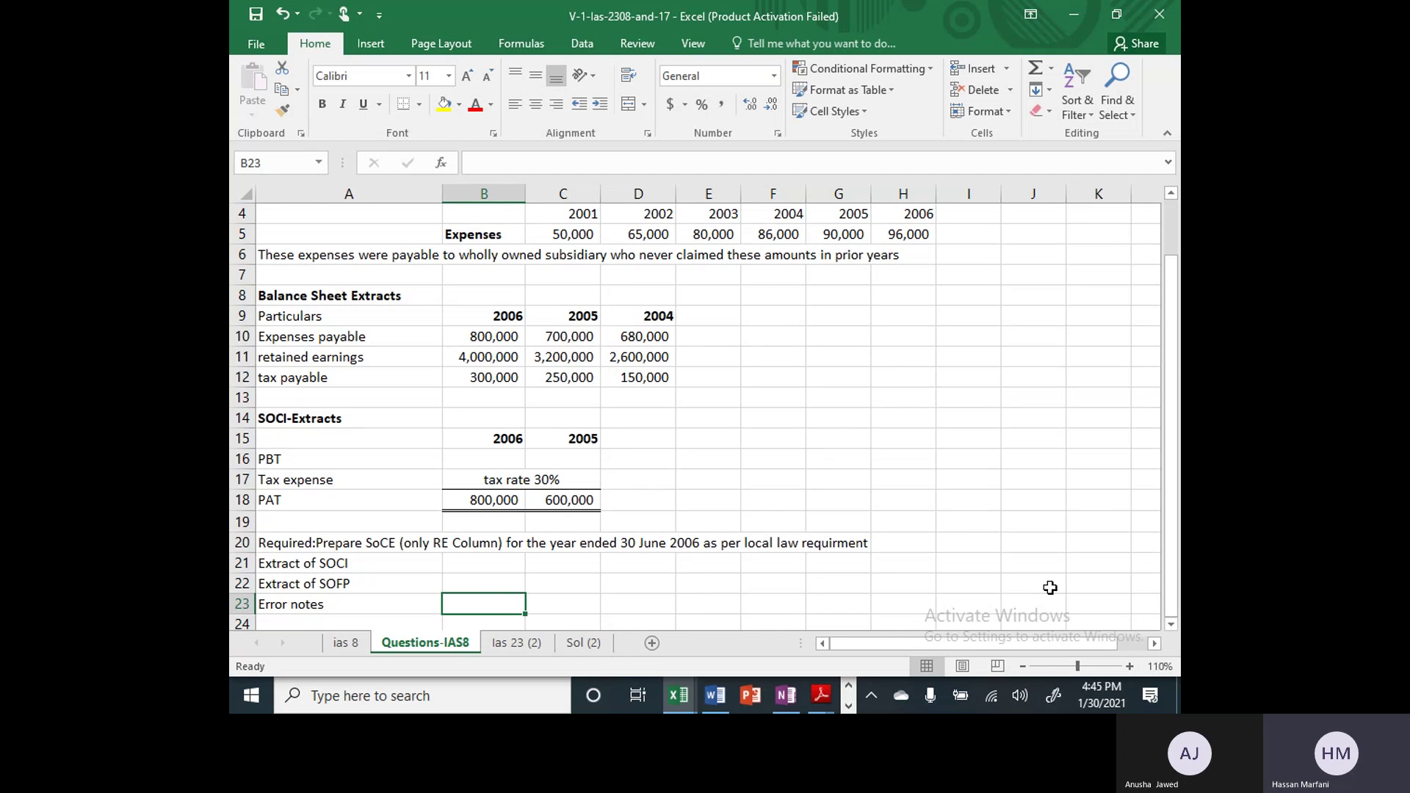
key("Left")
key("Up")
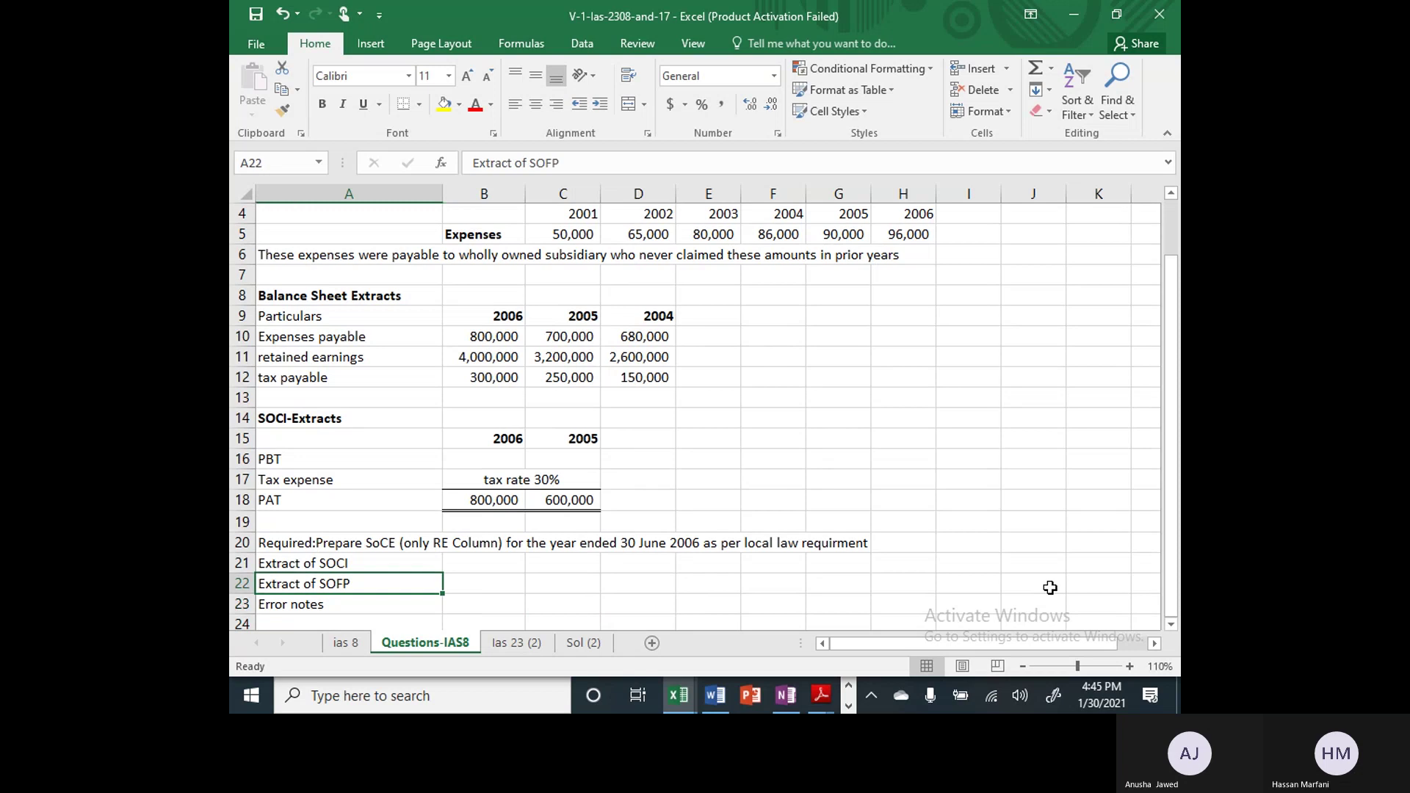
key("Up")
key("Up")
key("Up")
key("Up")
key("Up")
key("Up")
key("Up")
key("Up")
key("Up")
key("Up")
key("Up")
key("Up")
key("Up")
key("Up")
key("Up")
key("Up")
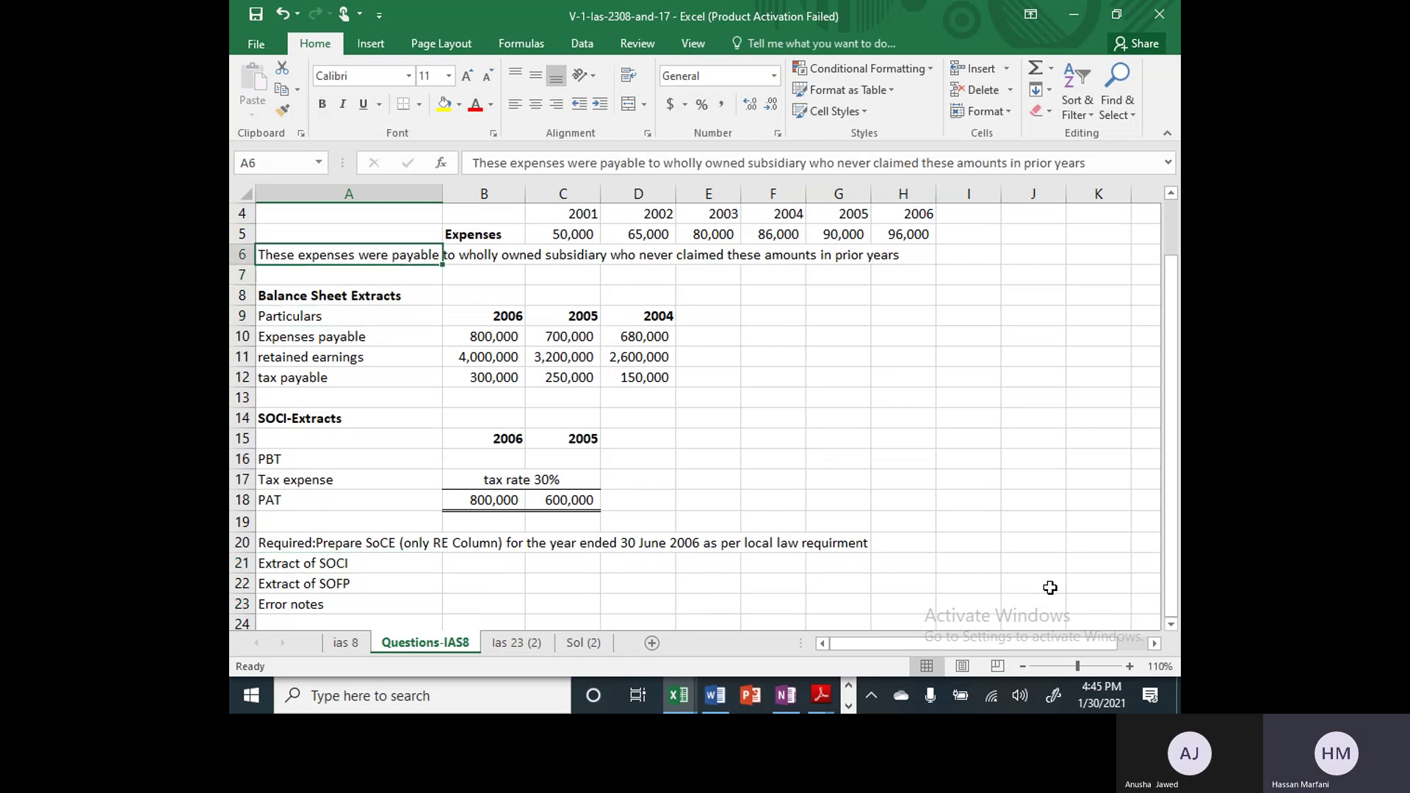
key("Up")
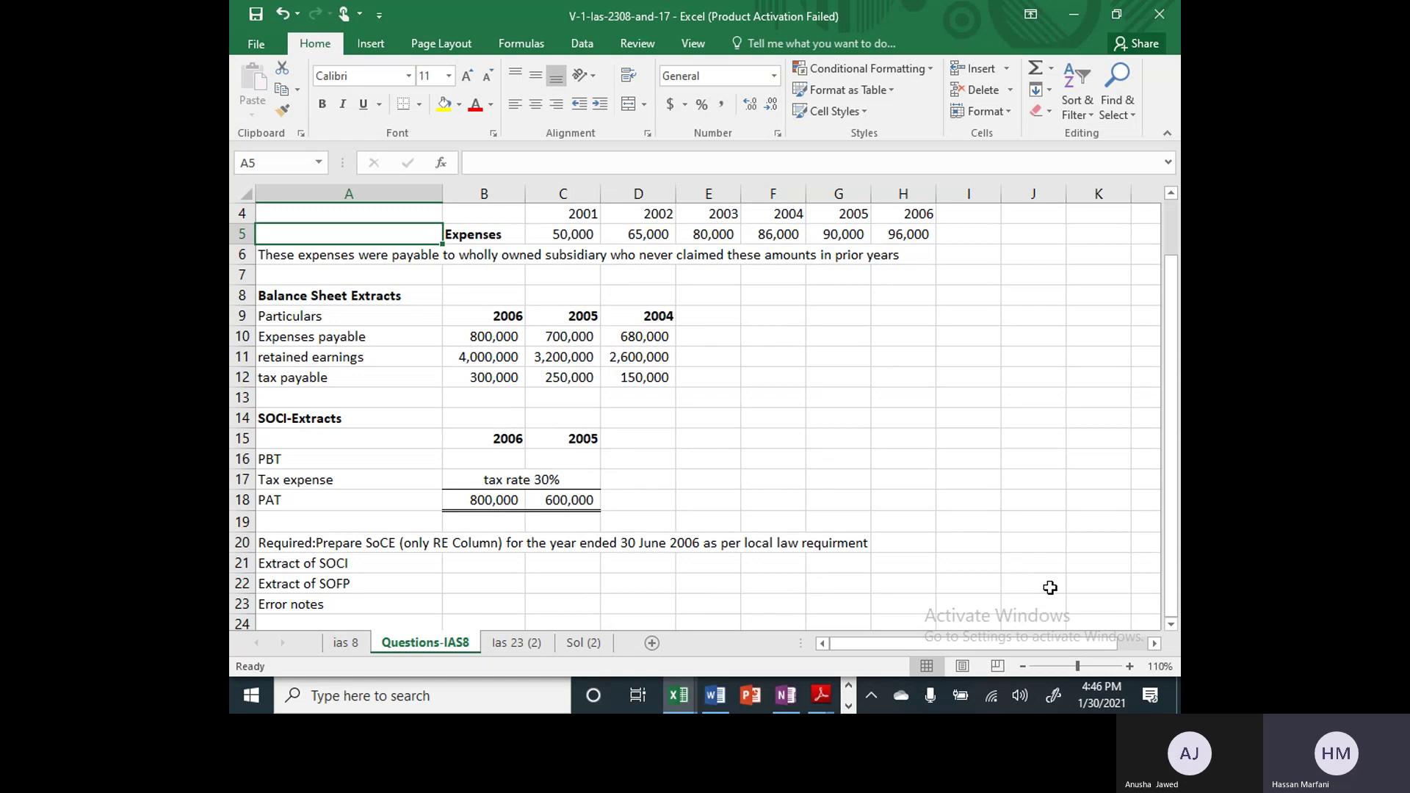
Switch to the ias 8 sheet and examine ABC Limited's Statement of Changes in Equity for 2006
key("ctrl+Page_Up")
key("Left")
key("Left")
key("Left")
key("Up")
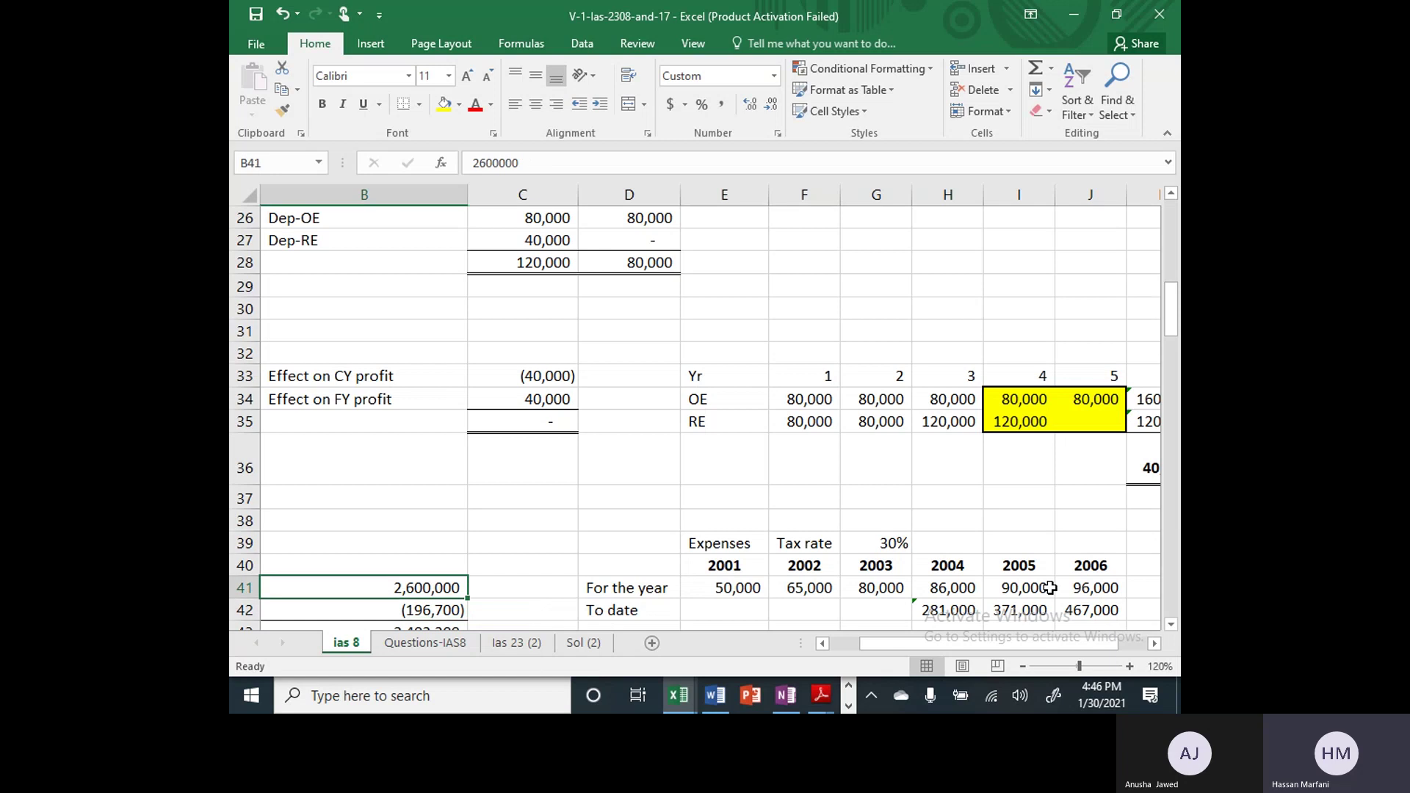
key("Down")
key("Down")
key("Down")
key("Down")
key("Down")
key("Down")
key("Down")
key("Down")
key("Left")
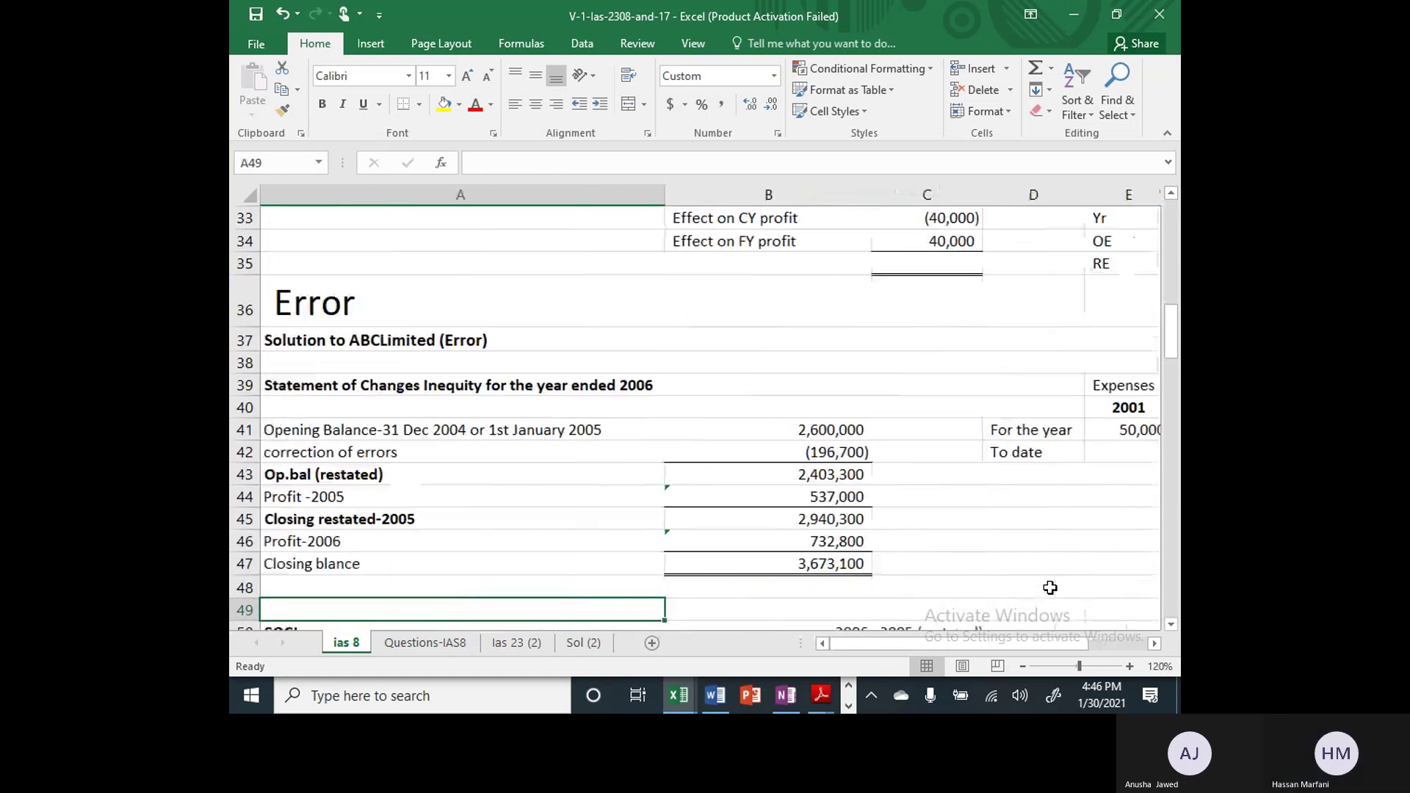
Locate the expenses working beside the equity statement and go to its For the year row
key("Right")
key("Right")
key("Right")
key("Right")
key("Right")
key("Right")
key("Right")
key("Right")
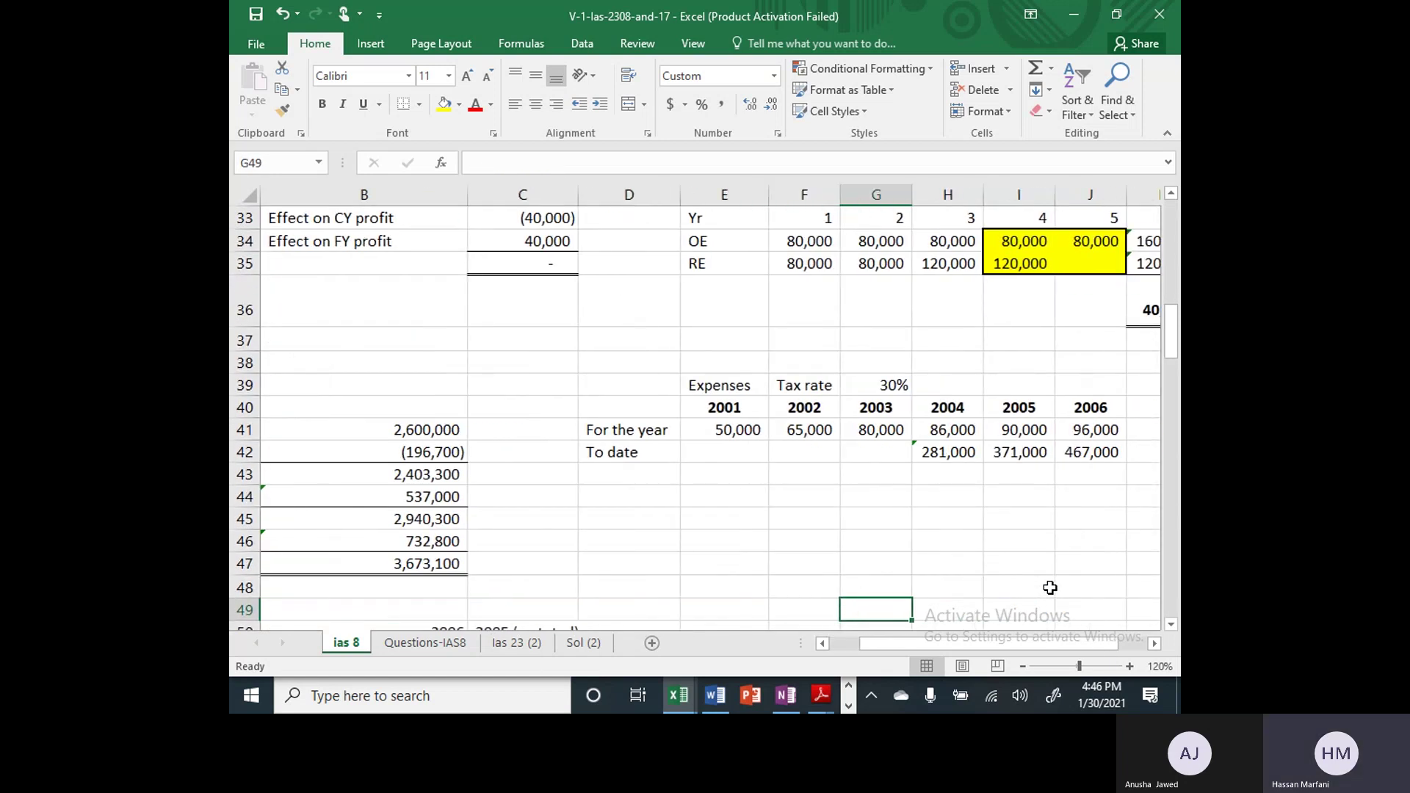
key("Right")
key("Left")
key("Left")
key("Up")
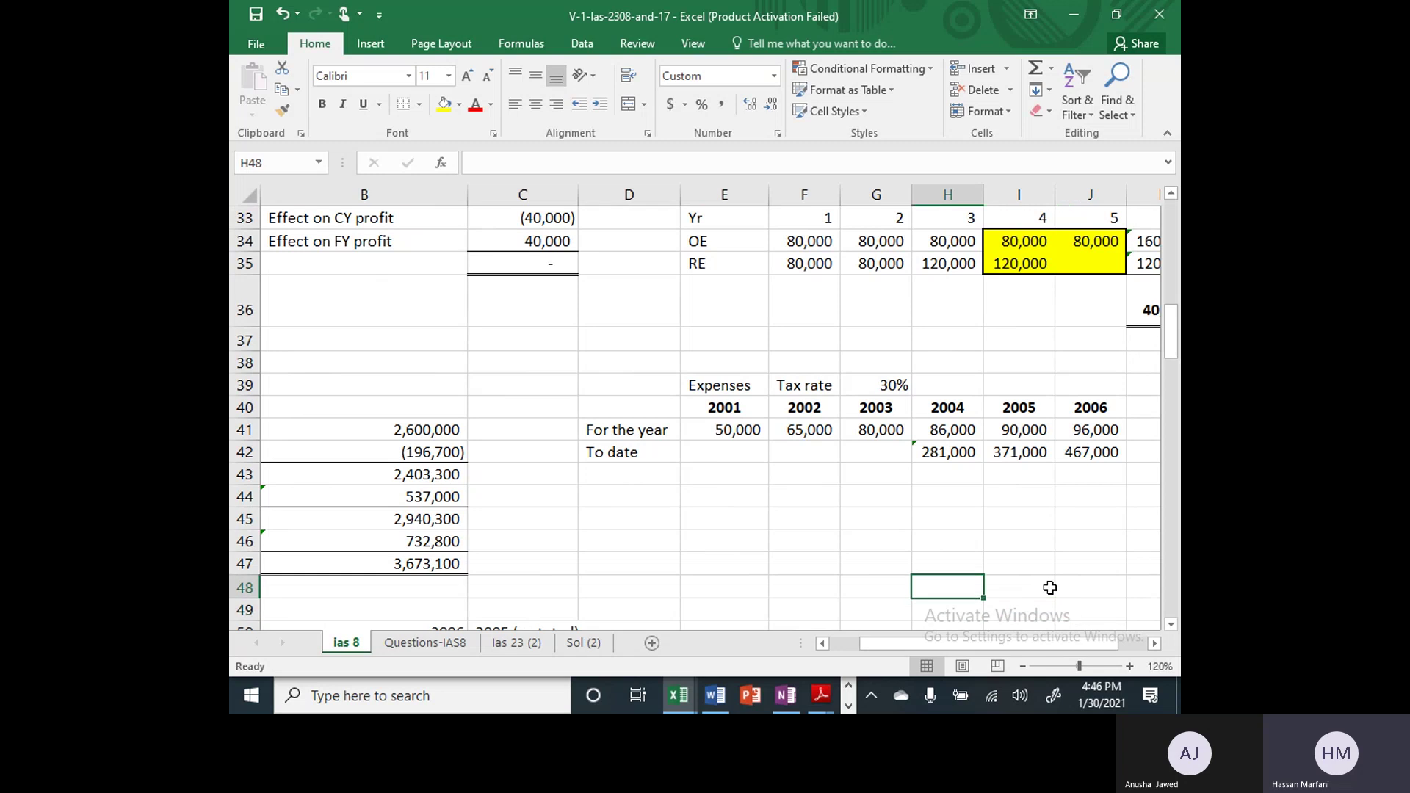
key("Up")
key("Up")
key("Up")
key("Up")
key("Up")
key("Up")
key("Left")
key("Left")
key("Left")
key("Up")
key("Right")
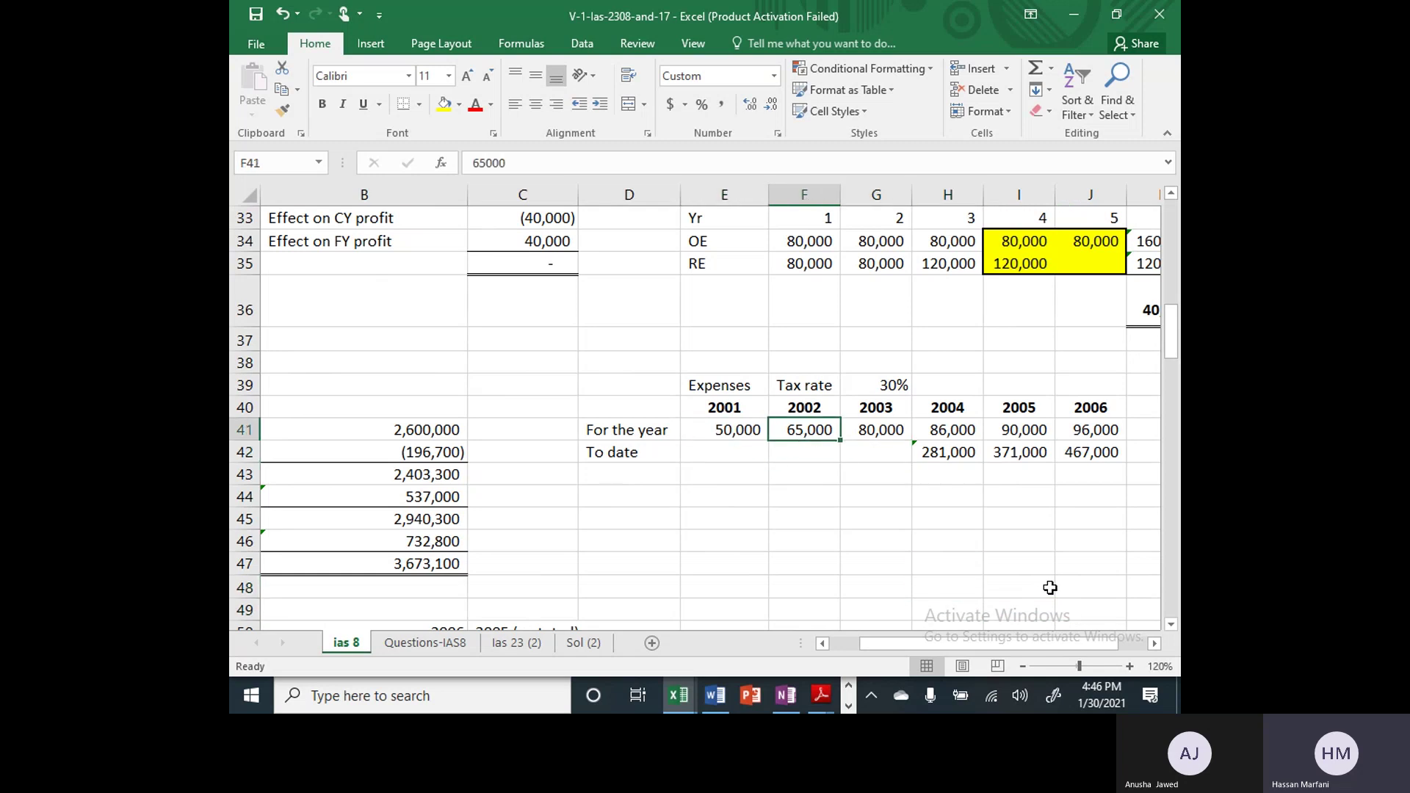
Examine the For the year expenses from 2001 onward and the 2006, 2005 and 2004 year headings
key("Left")
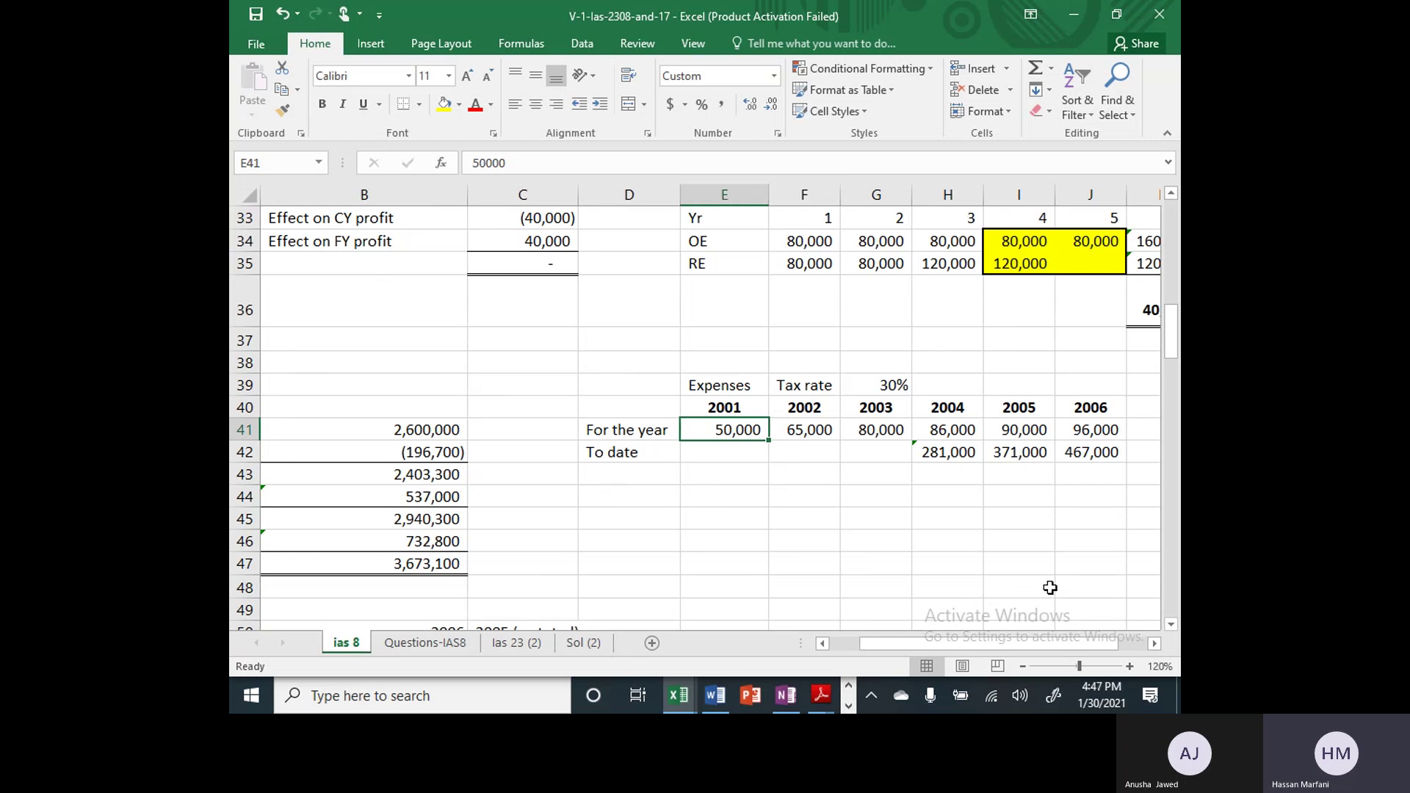
key("Right")
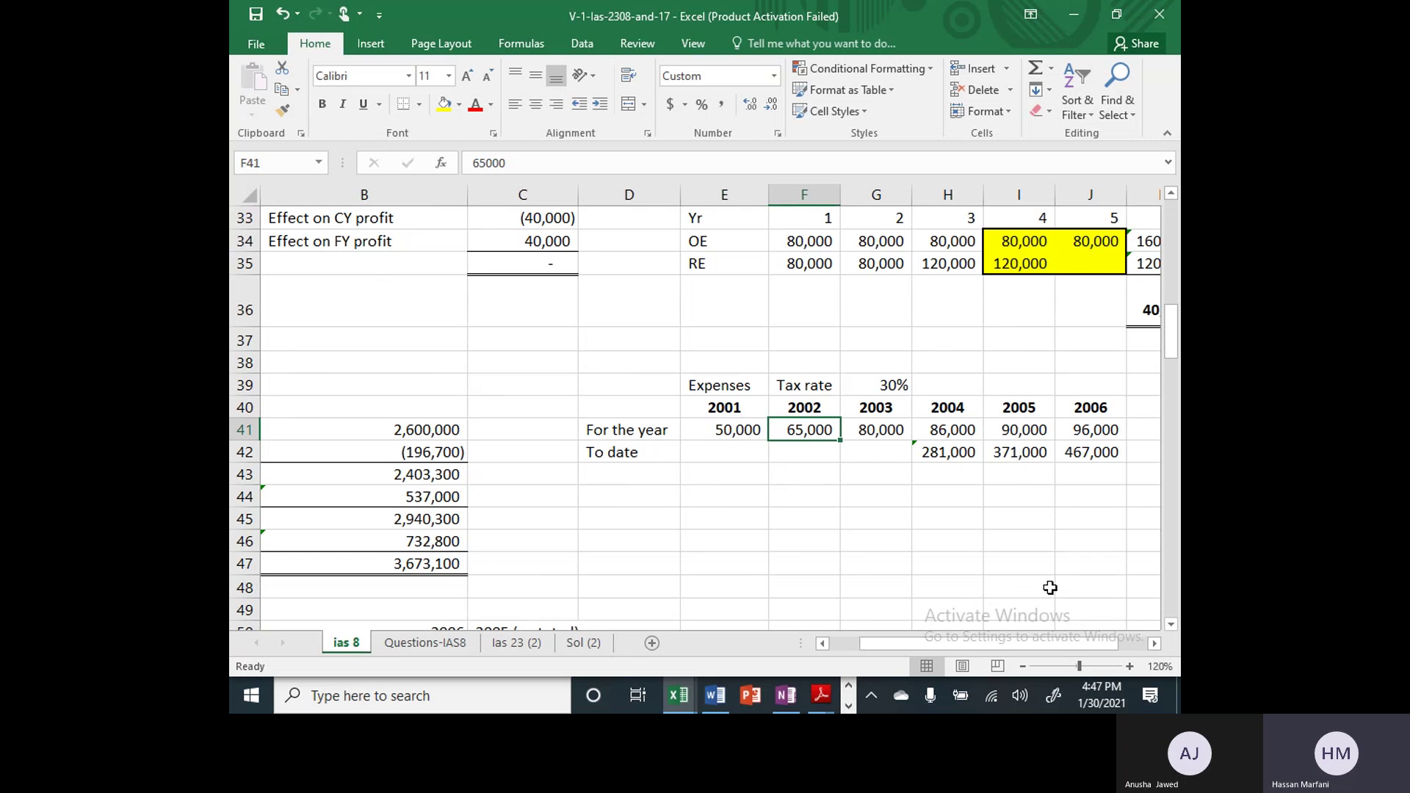
key("Right")
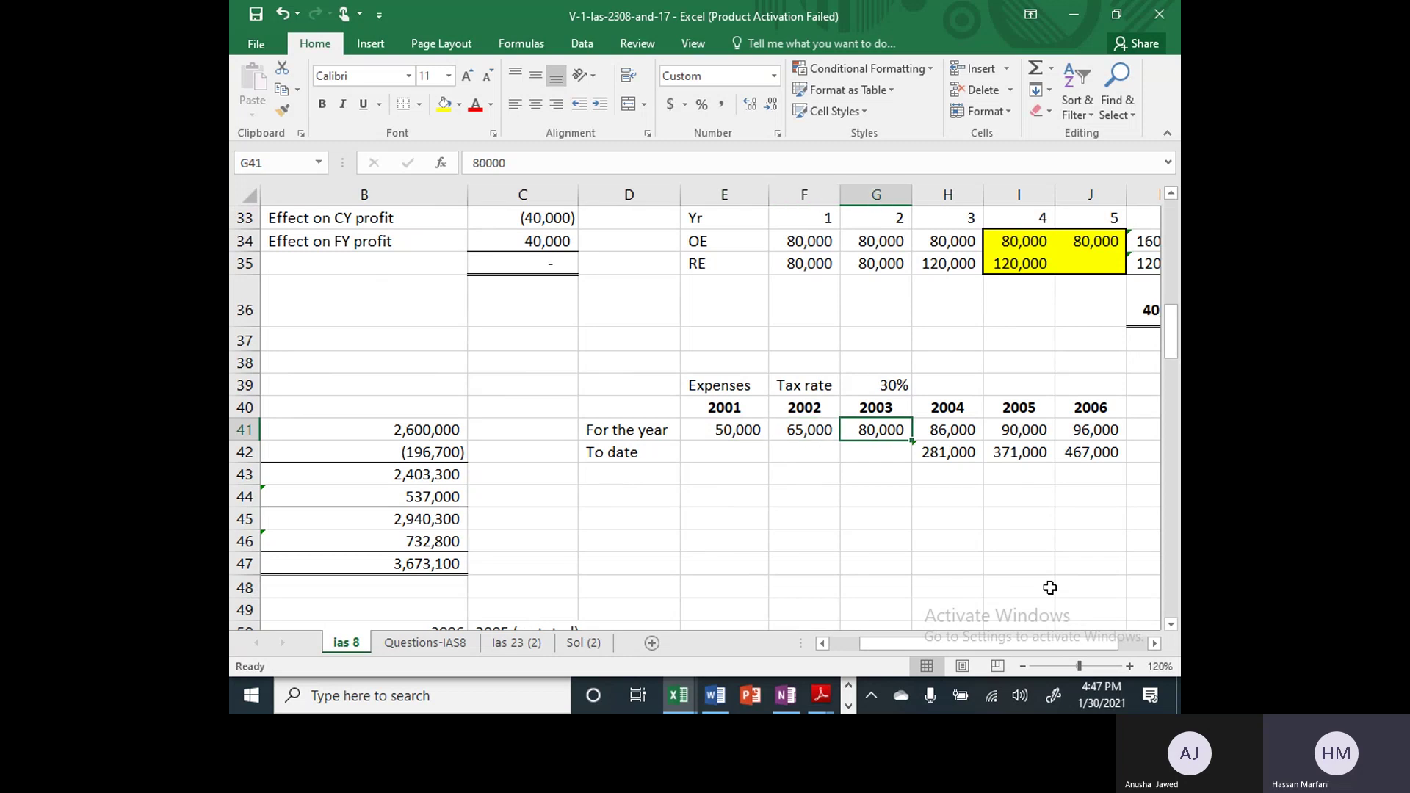
key("Right")
key("Right")
key("Right")
key("Up")
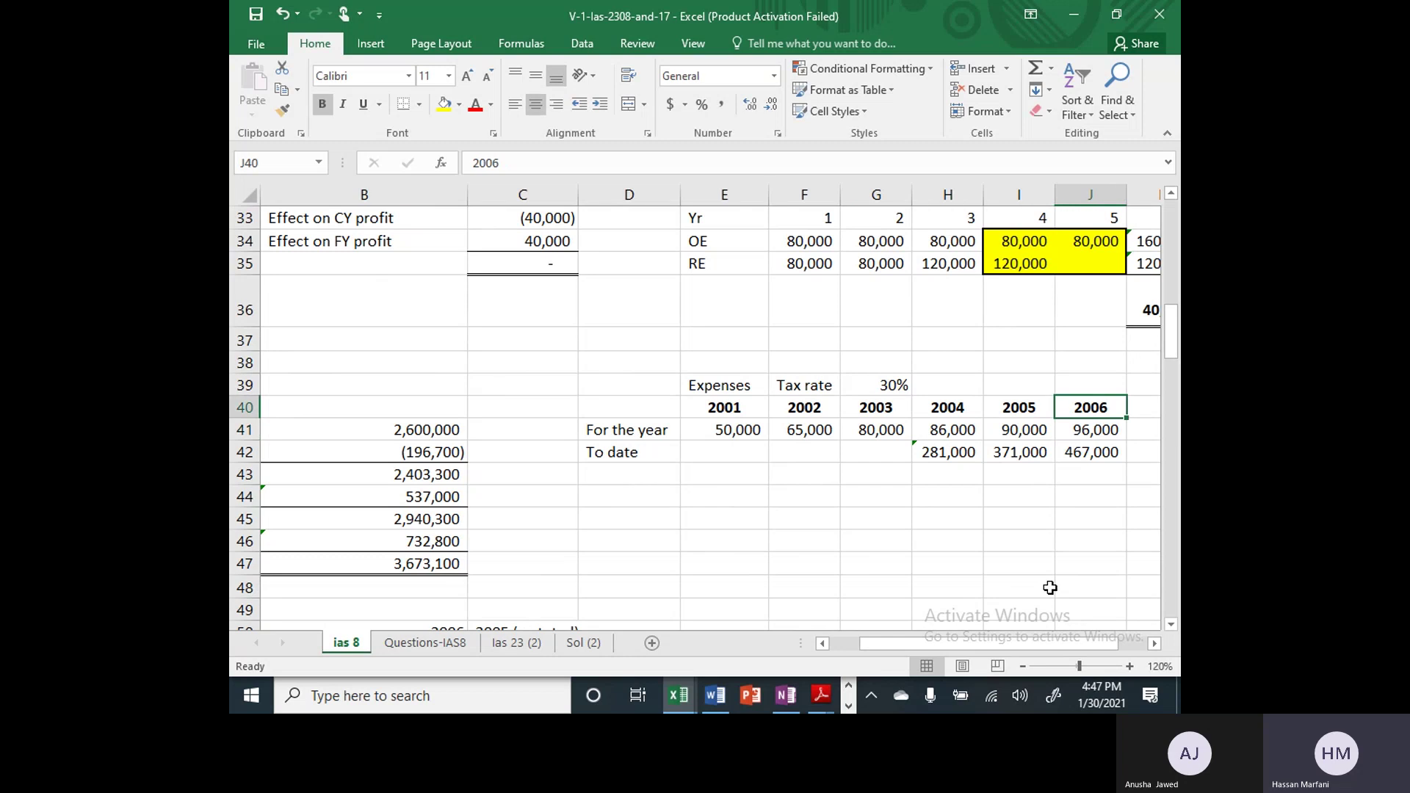
key("Left")
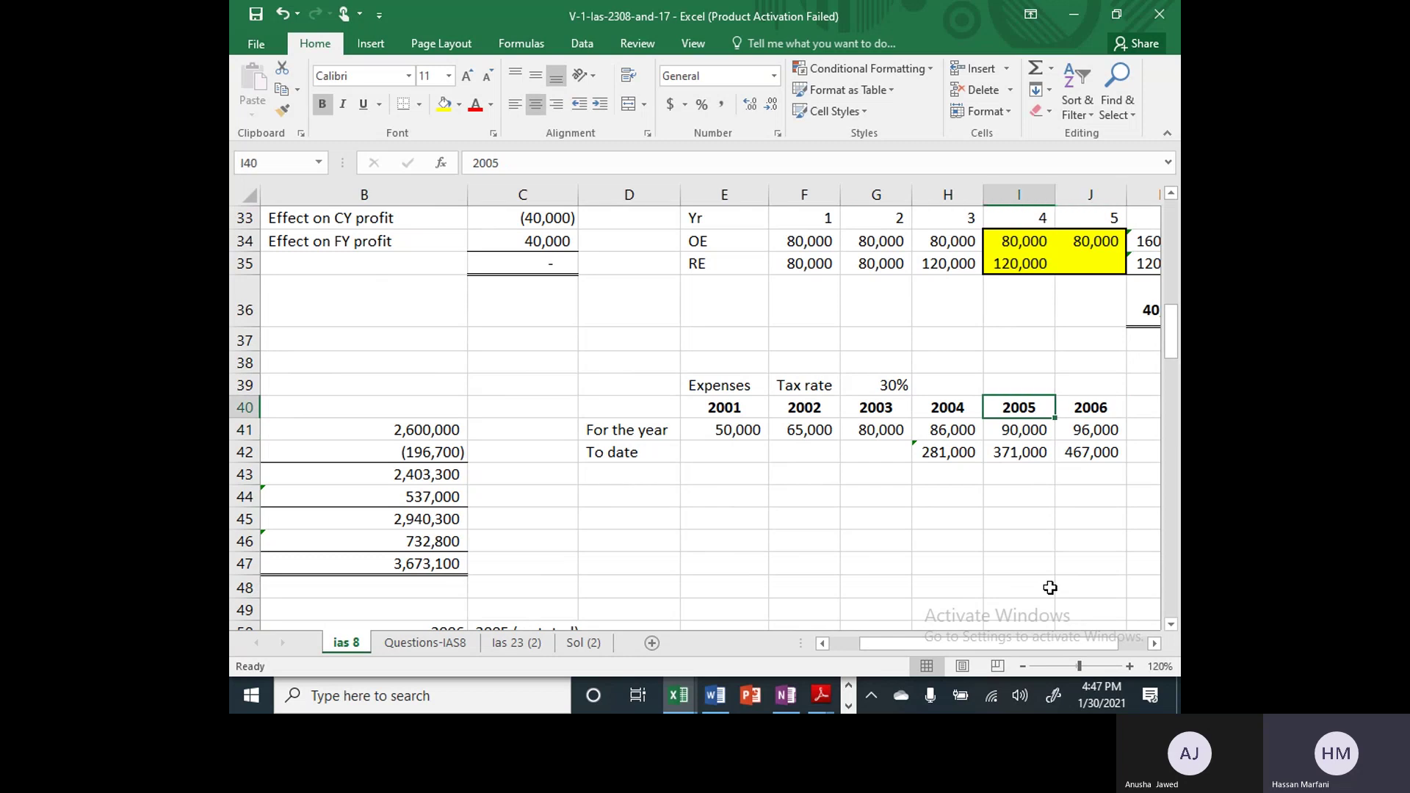
key("Left")
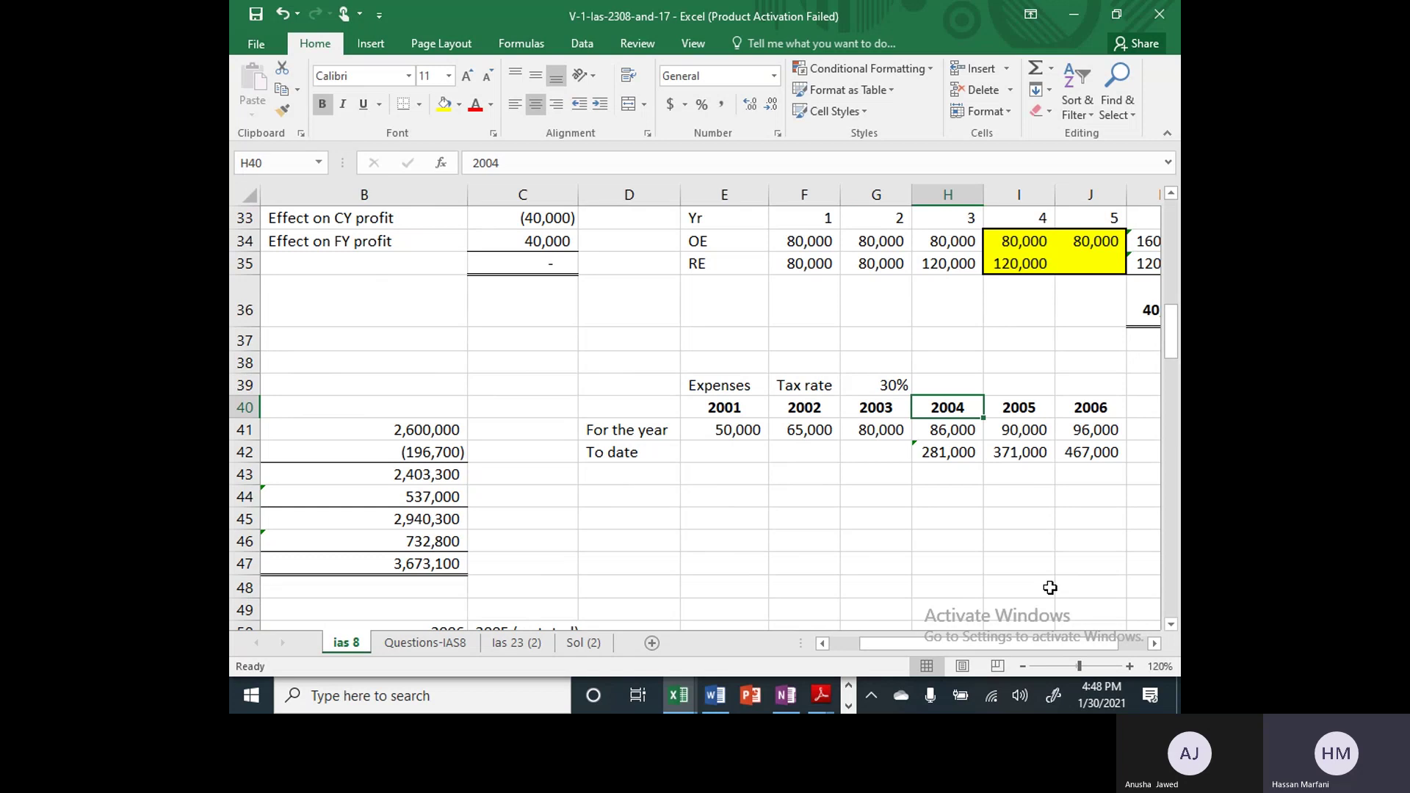
Inspect the formula behind the 2004 To date expense total in H42 without changing it
key("Down")
key("Down")
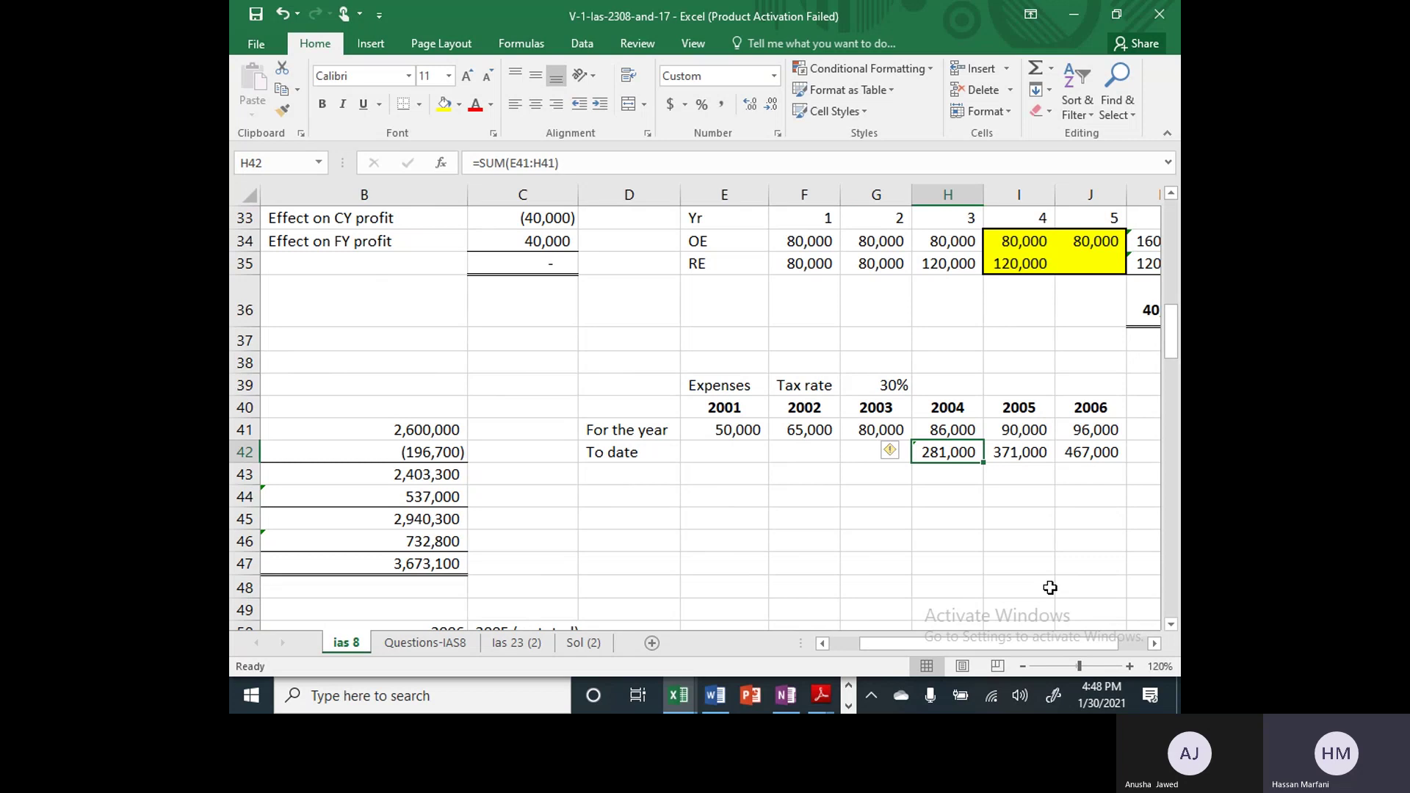
key("F2")
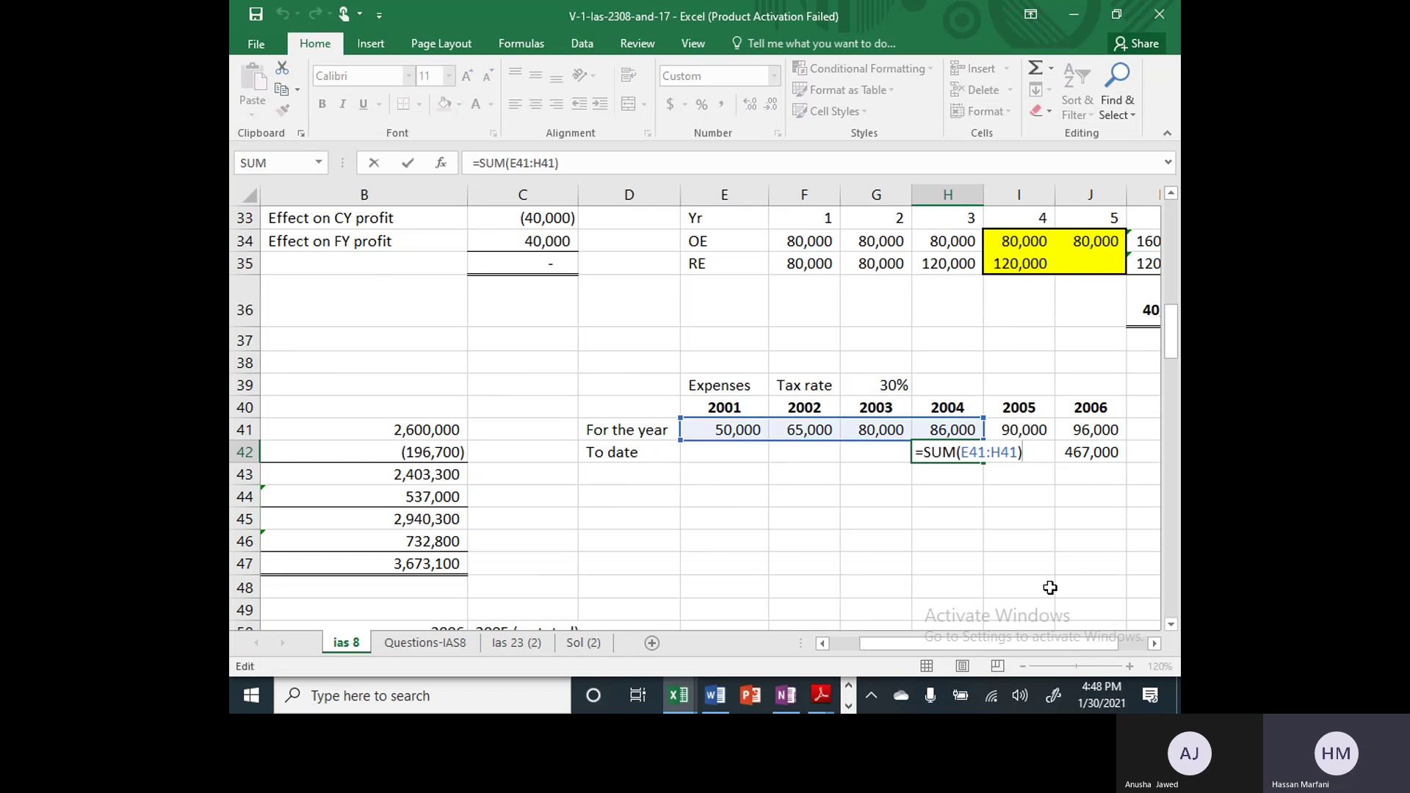
key("Escape")
key("F2")
key("Escape")
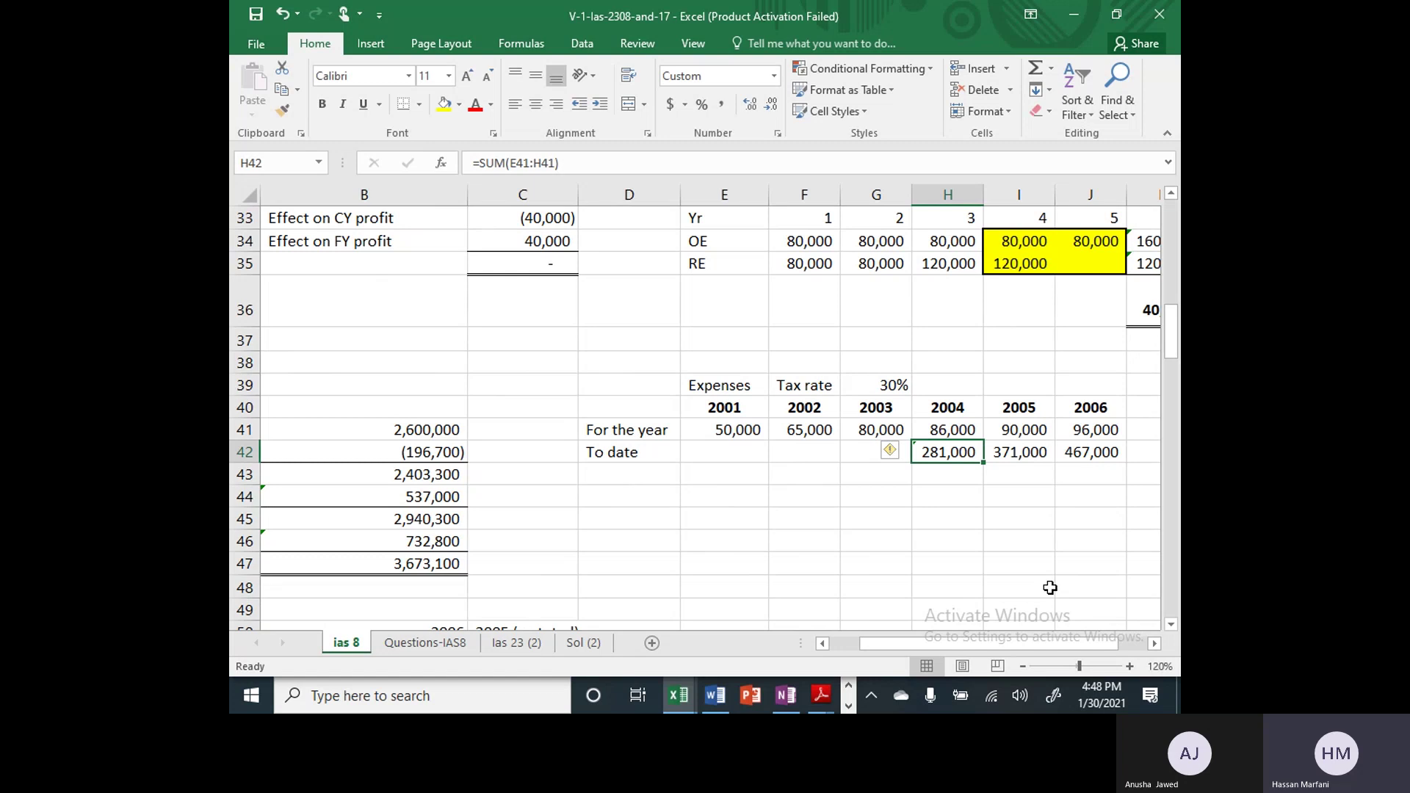
Inspect the formulas behind the 2005 and 2006 To date expense totals
key("Right")
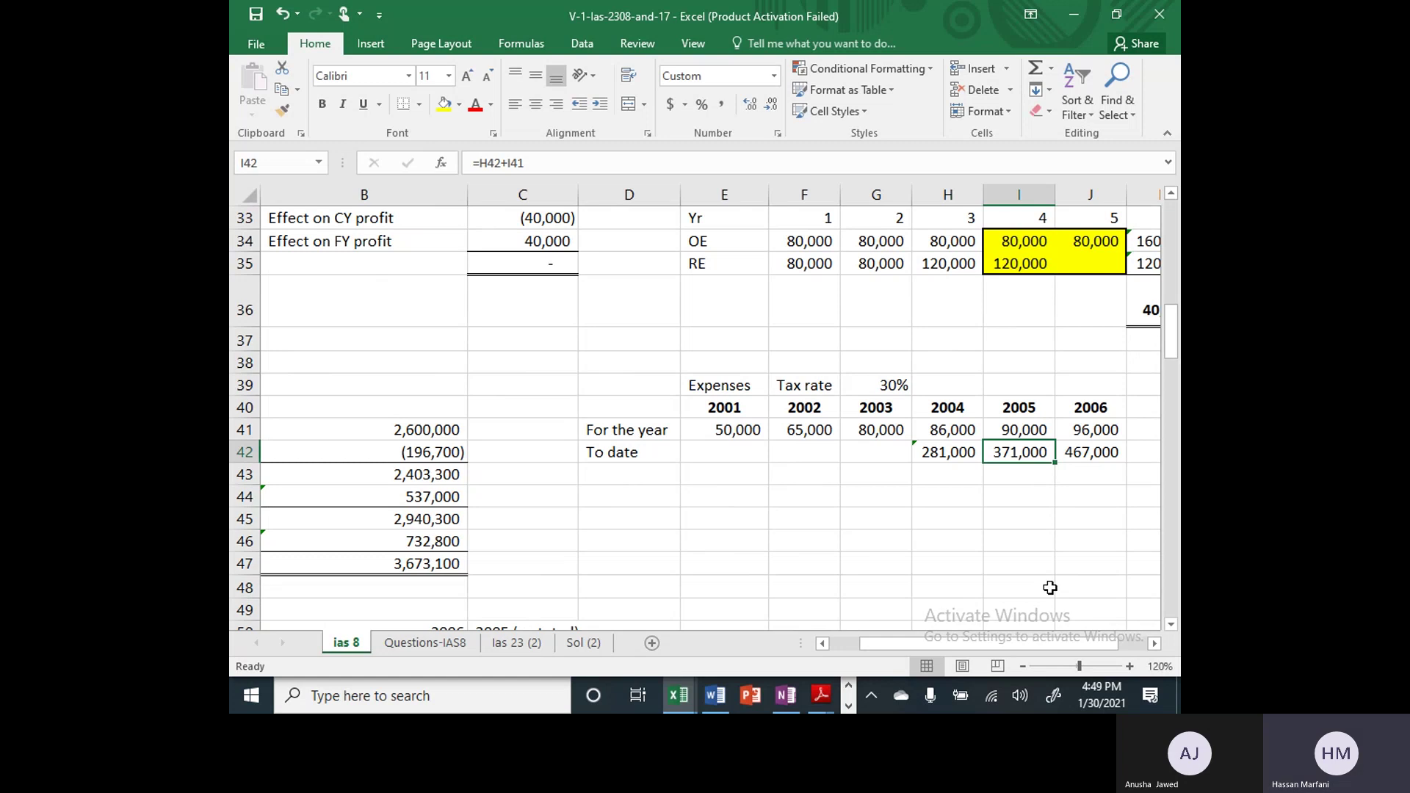
key("Right")
key("F2")
key("ctrl+Return")
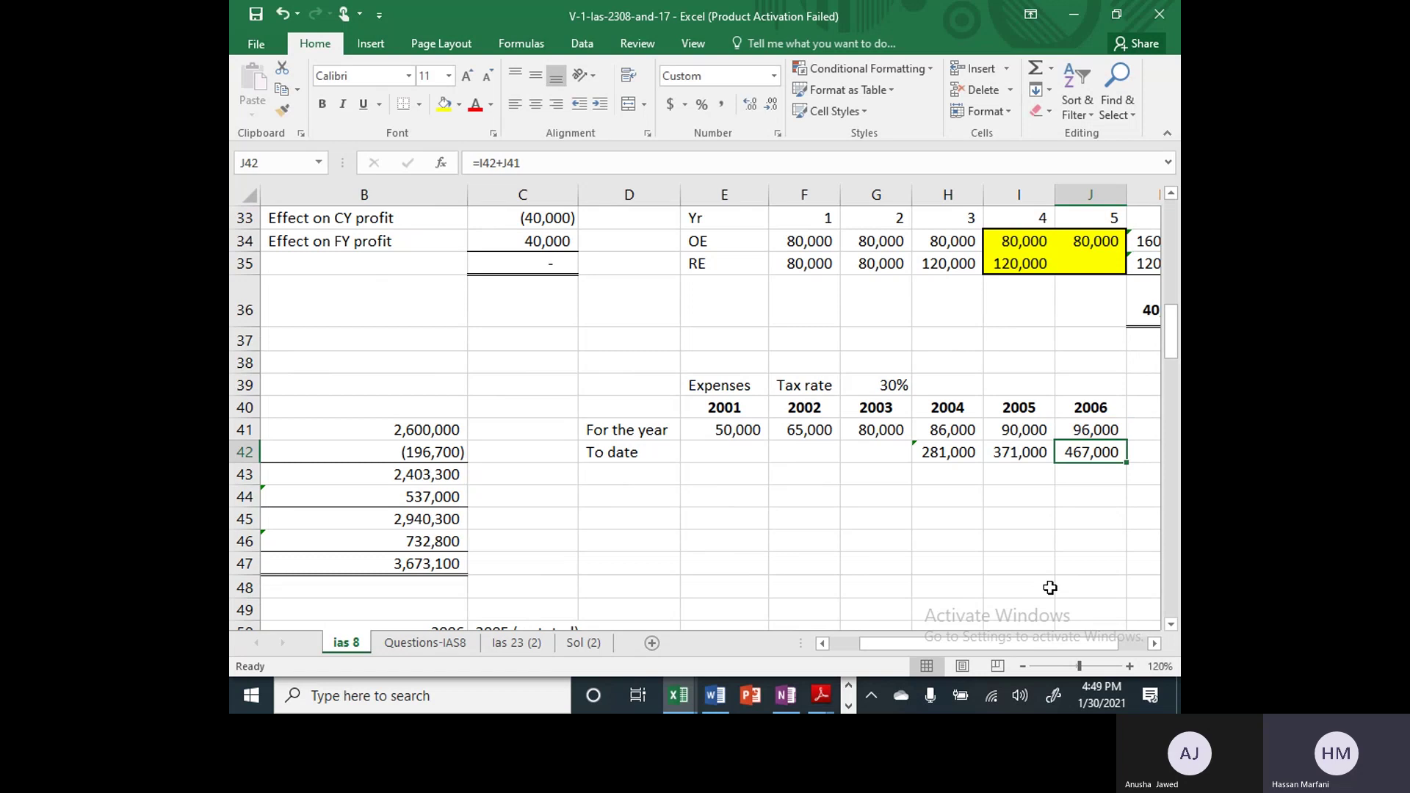
Review the equity statement's restated balances down to the PAT row of the SOCI
key("Left")
key("Left")
key("Left")
key("Left")
key("Home")
key("Down")
key("Down")
key("Down")
key("Down")
key("Down")
key("Down")
key("Down")
key("Down")
key("Down")
key("Down")
key("Down")
key("Down")
key("Down")
key("Down")
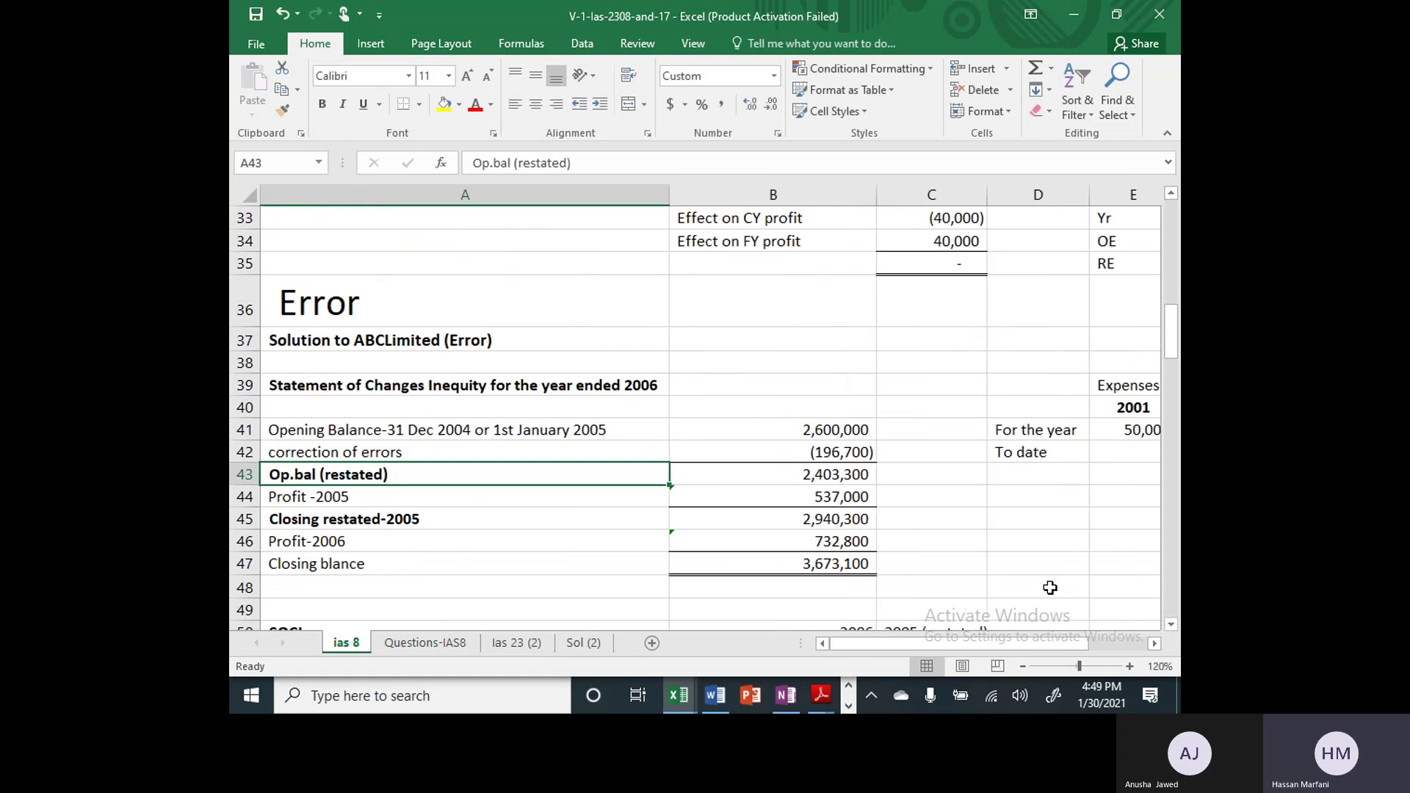
key("Right")
key("Up")
key("Up")
key("Up")
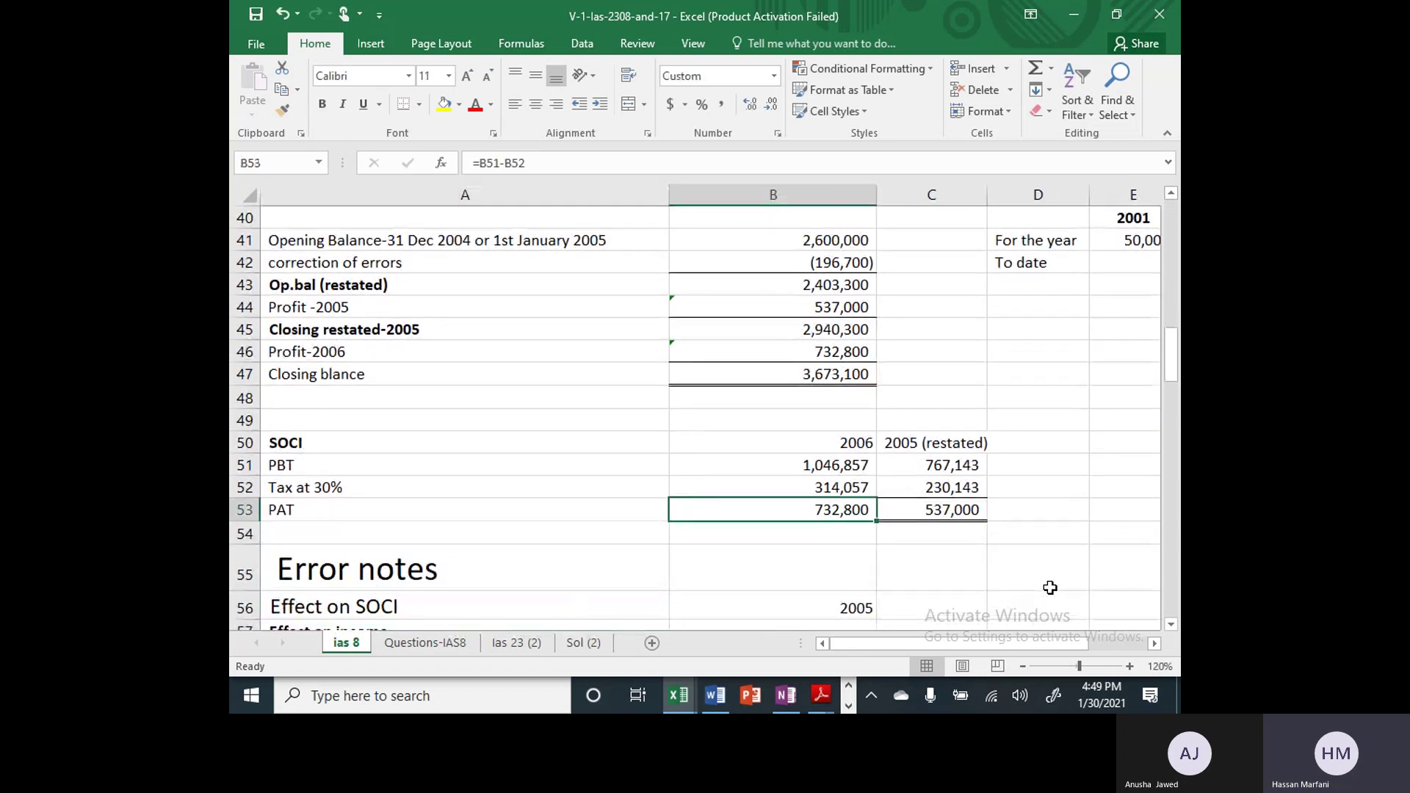
Return from the SOCI to the 2001 expense in the For the year row of the expenses working
key("Left")
key("Up")
key("Up")
key("Up")
key("Up")
key("Up")
key("Up")
key("Up")
key("Up")
key("Up")
key("Up")
key("Up")
key("Up")
key("Up")
key("Up")
key("Up")
key("Up")
key("Up")
key("Up")
key("Up")
key("Up")
key("Up")
key("Right")
key("Right")
key("Right")
key("Right")
key("Right")
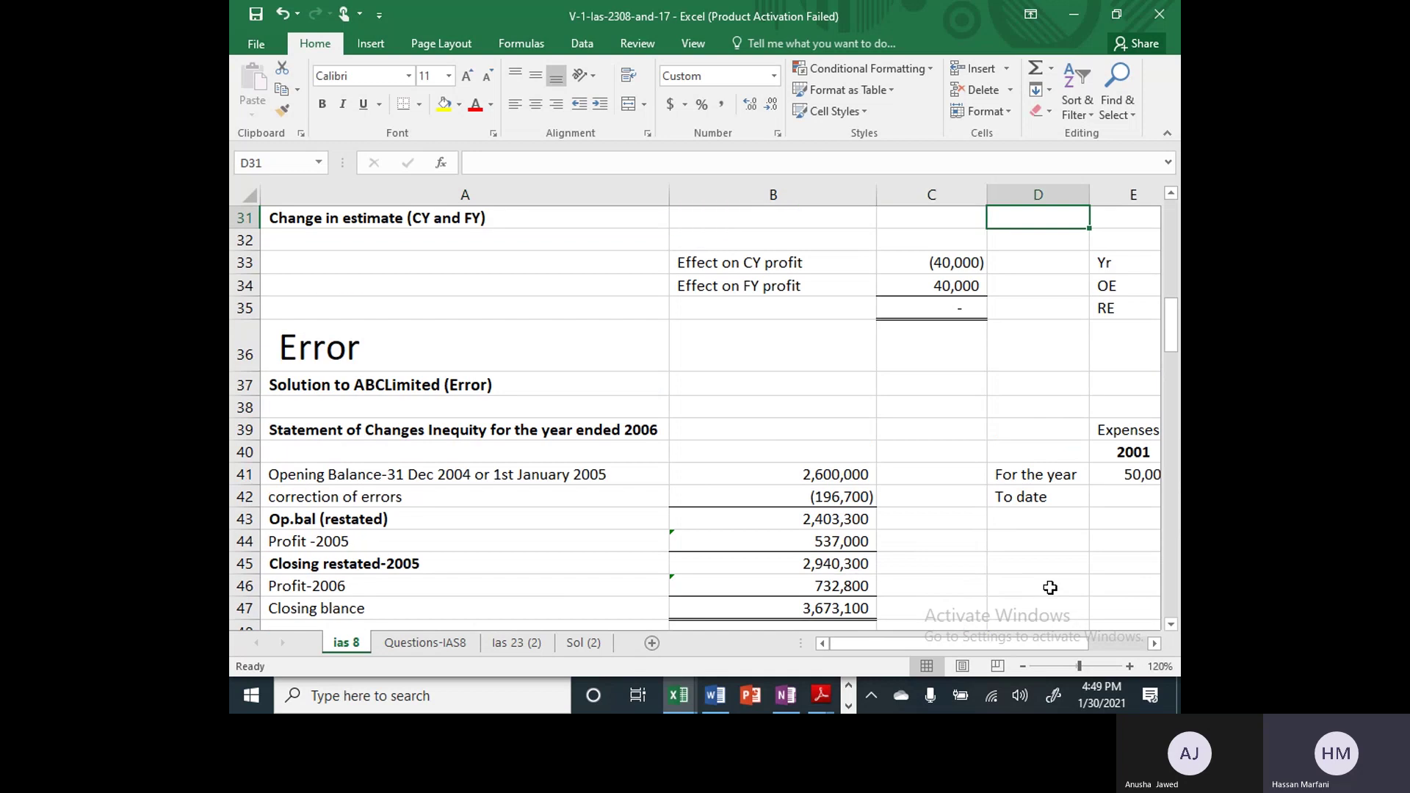
key("Down")
key("Down")
key("Down")
key("Down")
key("Down")
key("Down")
key("Down")
key("Down")
key("Down")
key("Left")
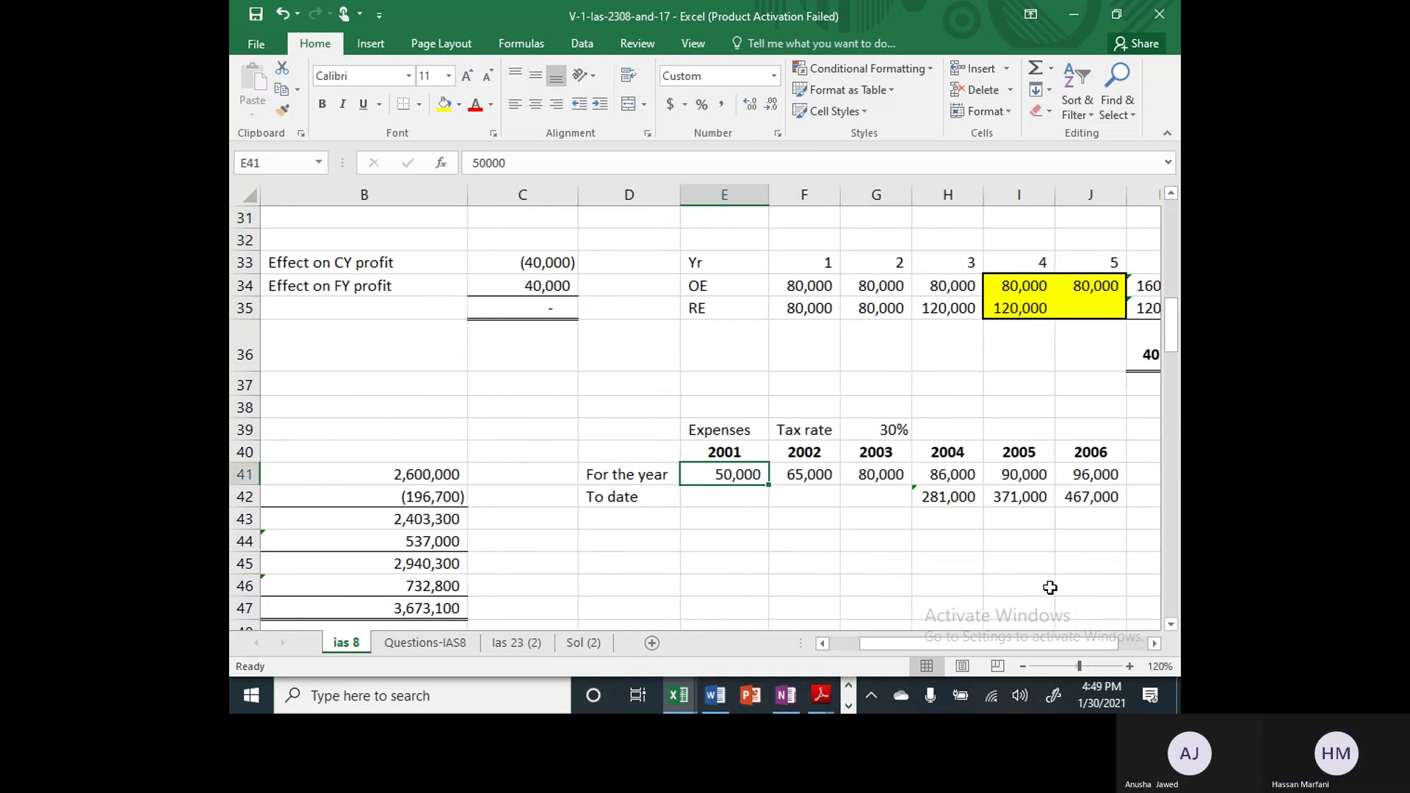
Examine the For the year expenses for 2002 through 2006, ending on the 2005 figure
key("Right")
key("Right")
key("Right")
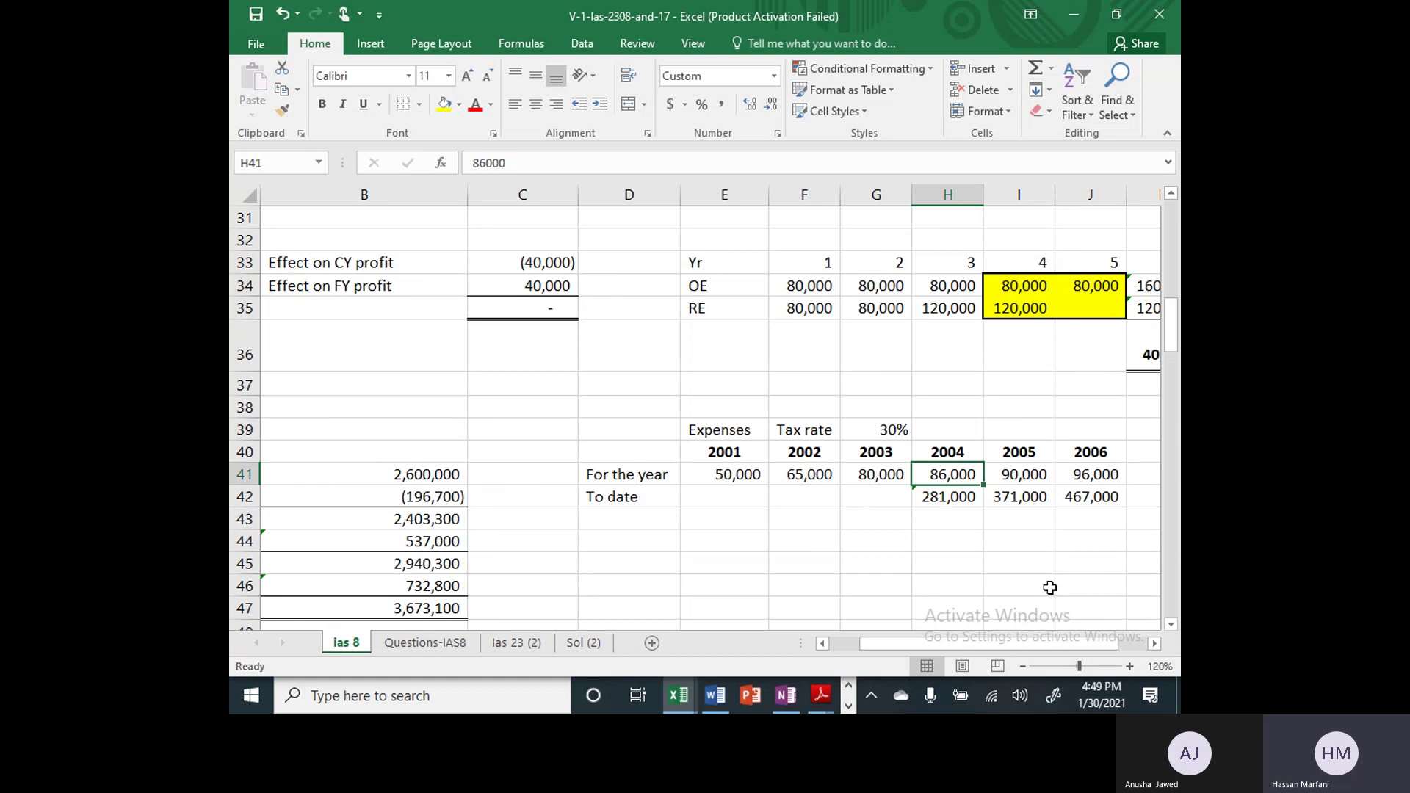
key("Right")
key("Right")
key("Left")
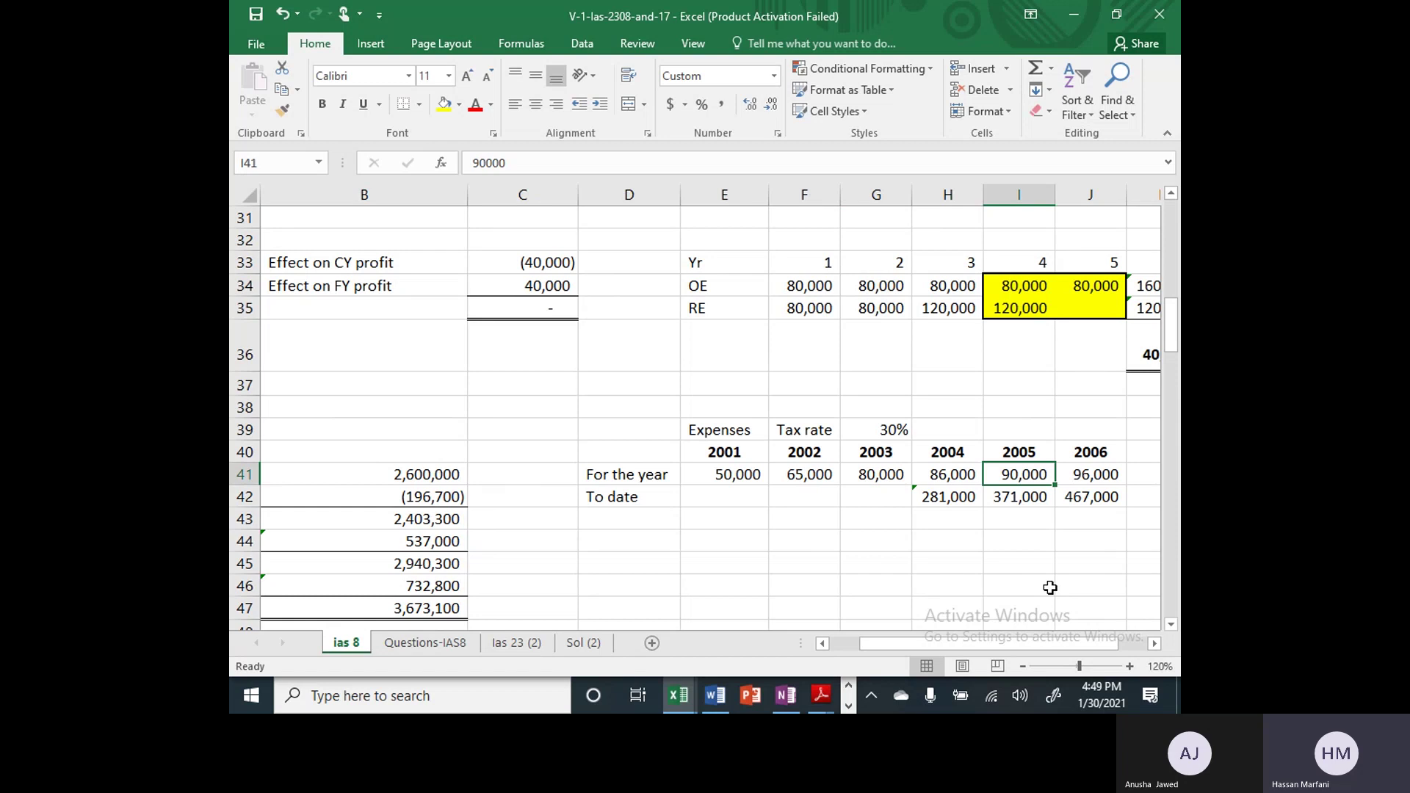
Go back to the opening balance amount in the Statement of Changes in Equity
key("Left")
key("Left")
key("Left")
key("Left")
key("Left")
key("Left")
key("Left")
key("Left")
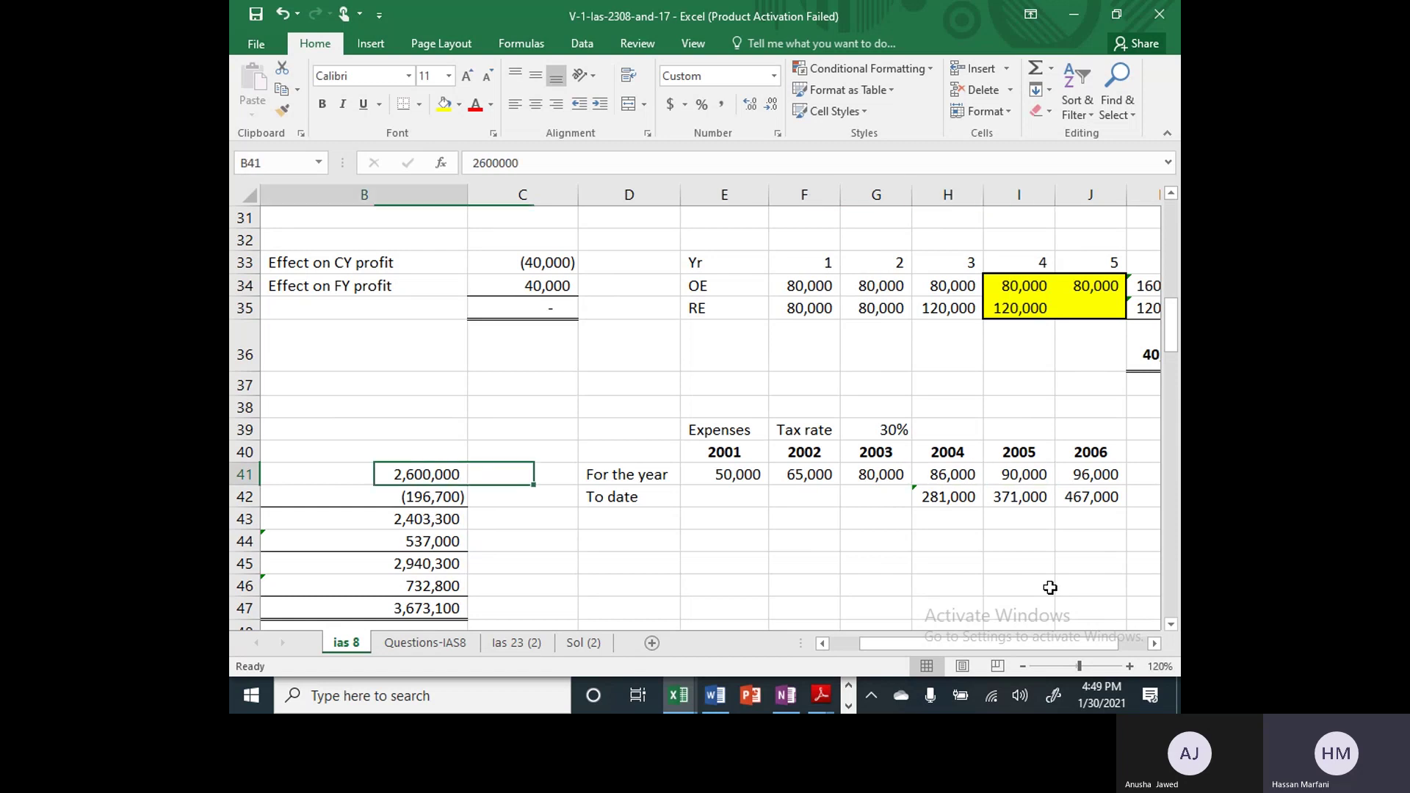
Look through the SOCI and the Error notes down to the Tax exp reduced by row
key("Down")
key("Down")
key("Down")
key("Down")
key("Down")
key("Down")
key("Down")
key("Down")
key("Down")
key("Down")
key("Down")
key("Down")
key("Down")
key("Down")
key("Down")
key("Down")
key("Down")
key("Right")
key("Right")
key("Down")
key("Down")
key("Down")
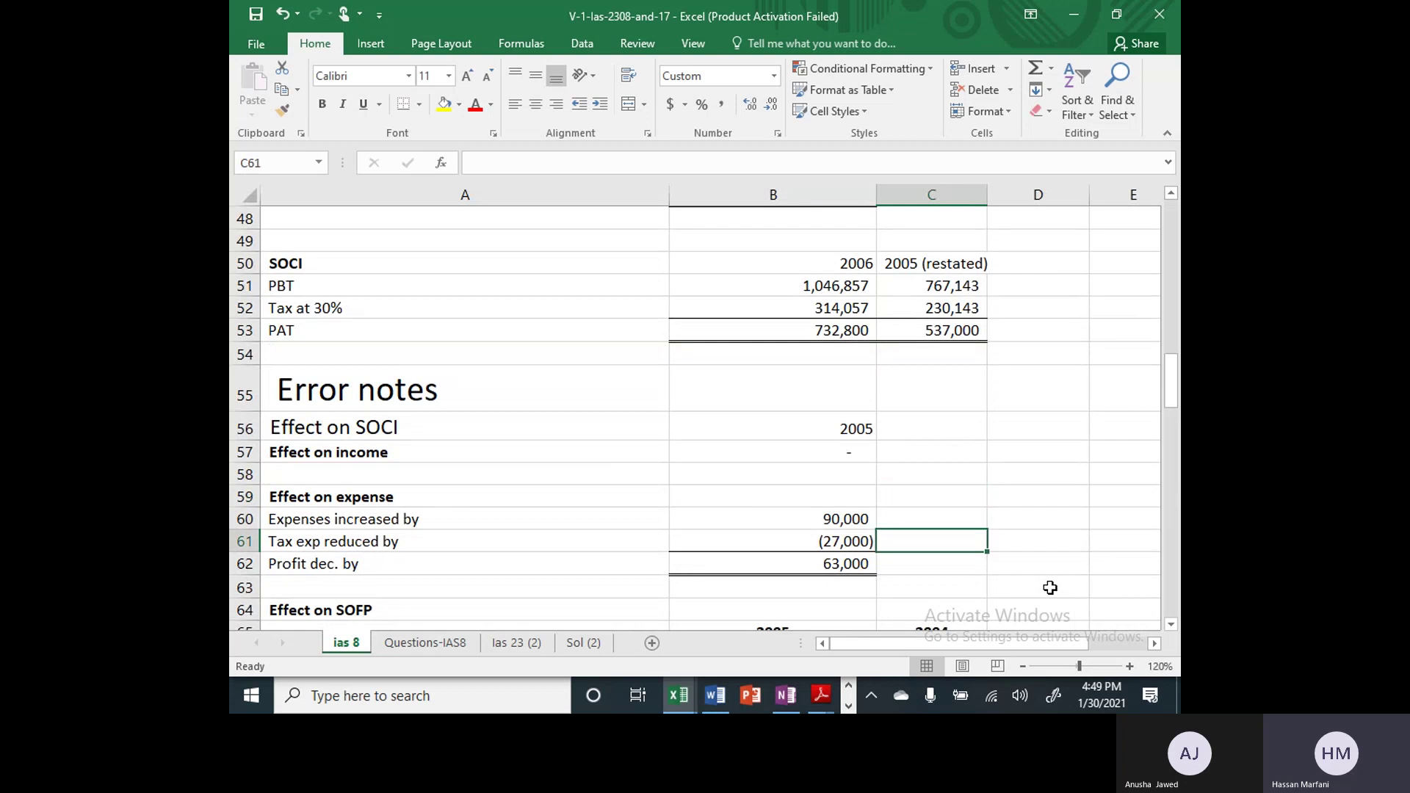
Rename the SOCI heading as "SOCI-Extracts"
key("Page_Up")
key("Down")
key("Down")
key("Down")
key("Down")
key("Down")
key("Down")
key("Down")
key("Down")
key("Down")
key("Down")
key("Down")
key("Down")
key("Down")
key("Left")
key("Left")
key("Up")
key("Up")
key("Up")
key("Up")
key("Up")
key("Up")
key("Up")
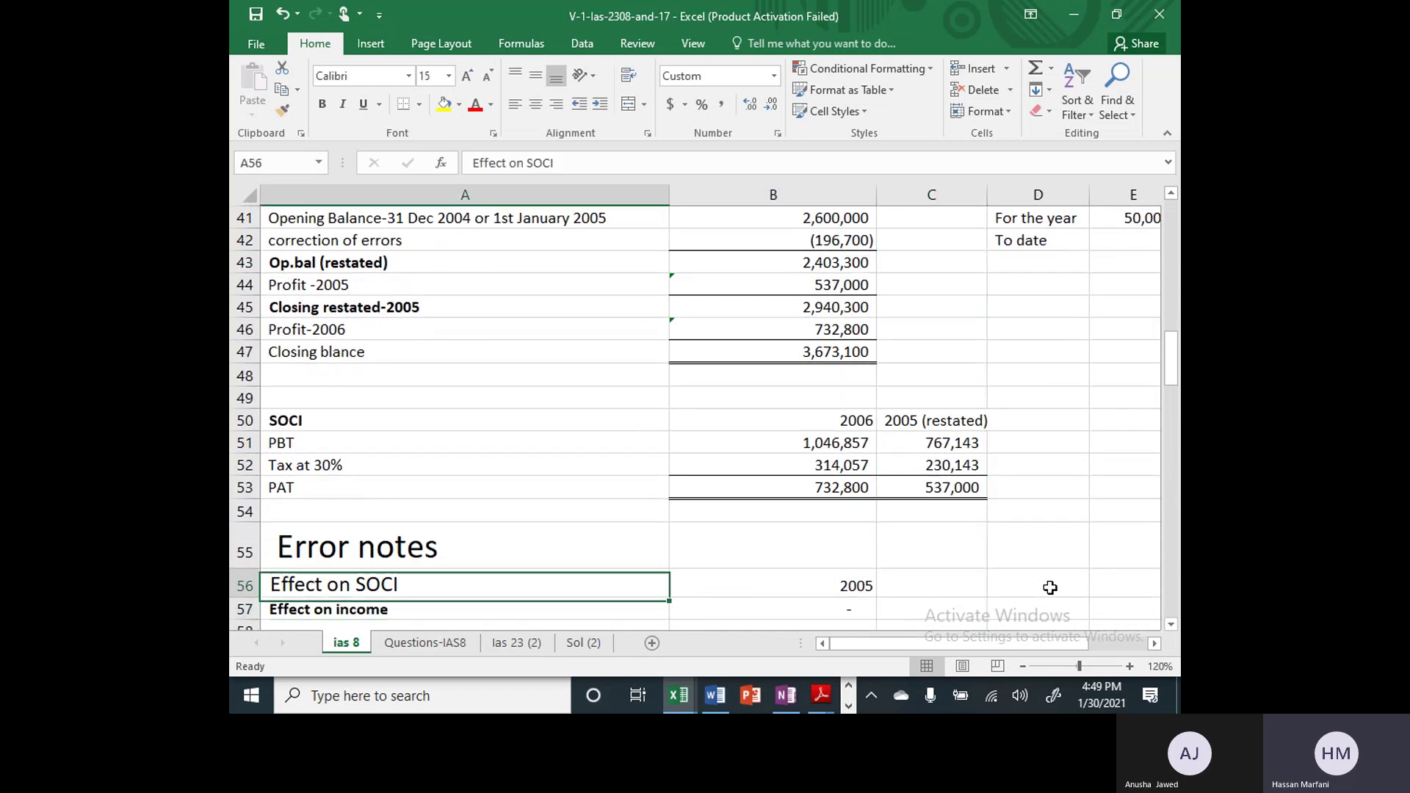
key("F2")
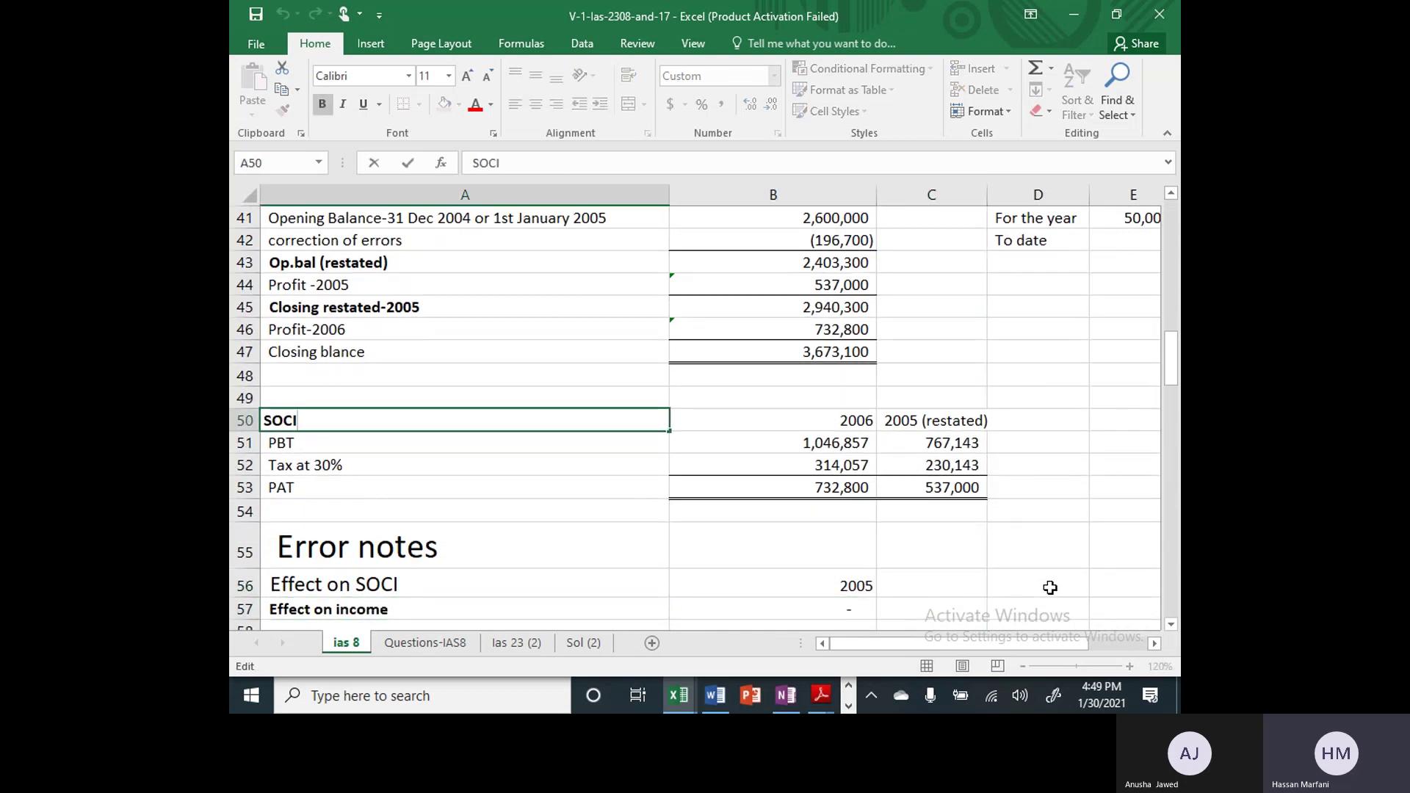
type("-Ex")
type("trao")
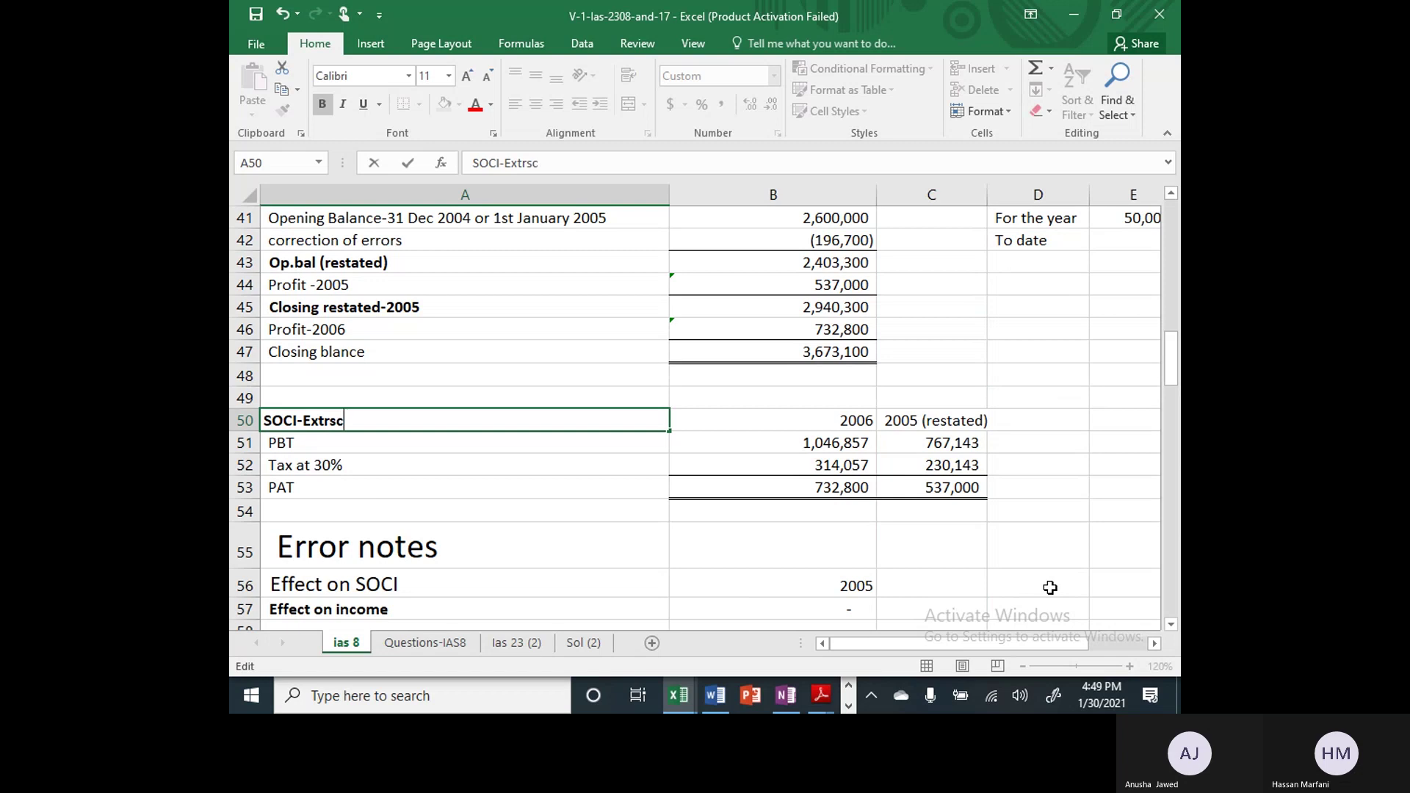
key("BackSpace")
key("BackSpace")
type("acts")
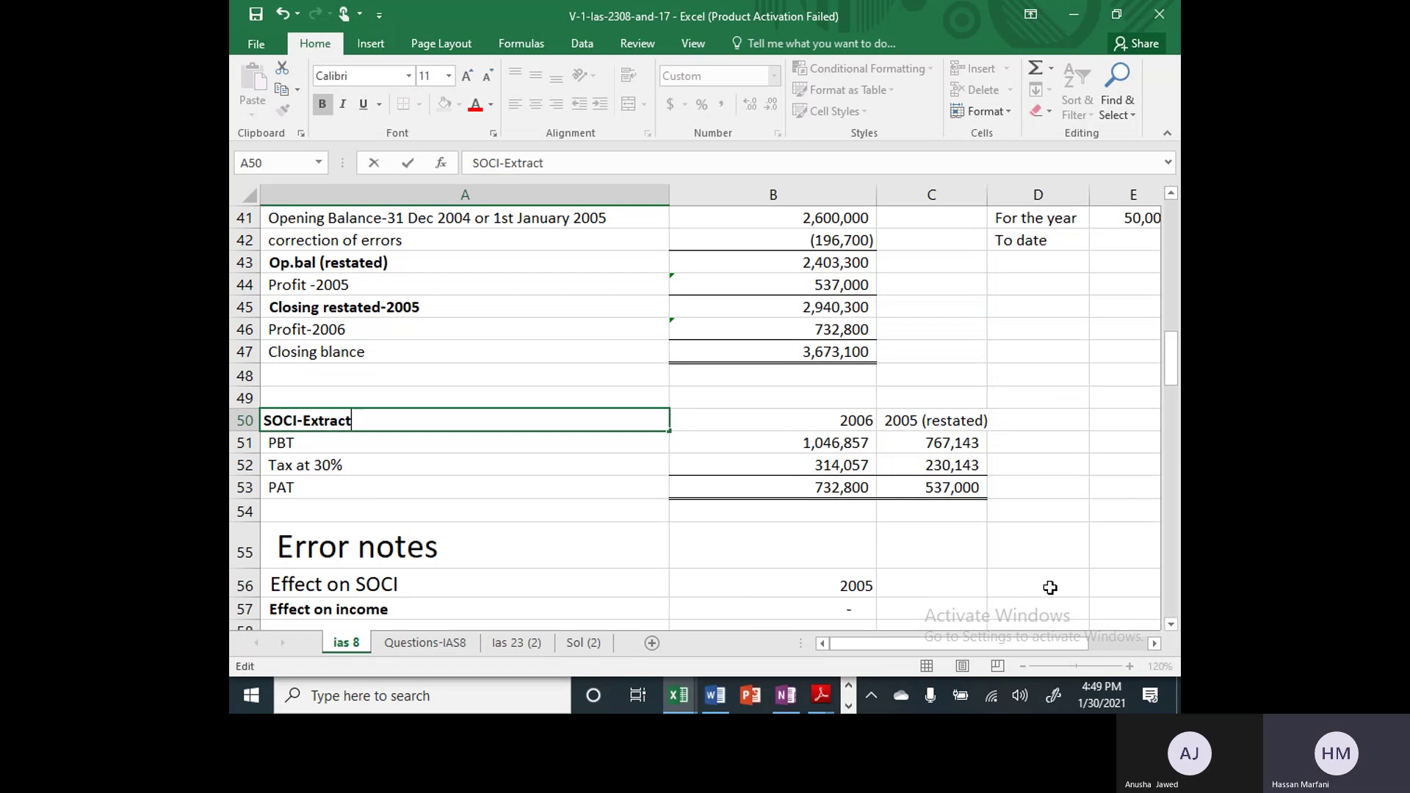
key("Return")
Review the PBT, tax and PAT rows beside the 2005 (restated) column of the SOCI extract
key("Up")
key("Right")
key("Right")
key("Right")
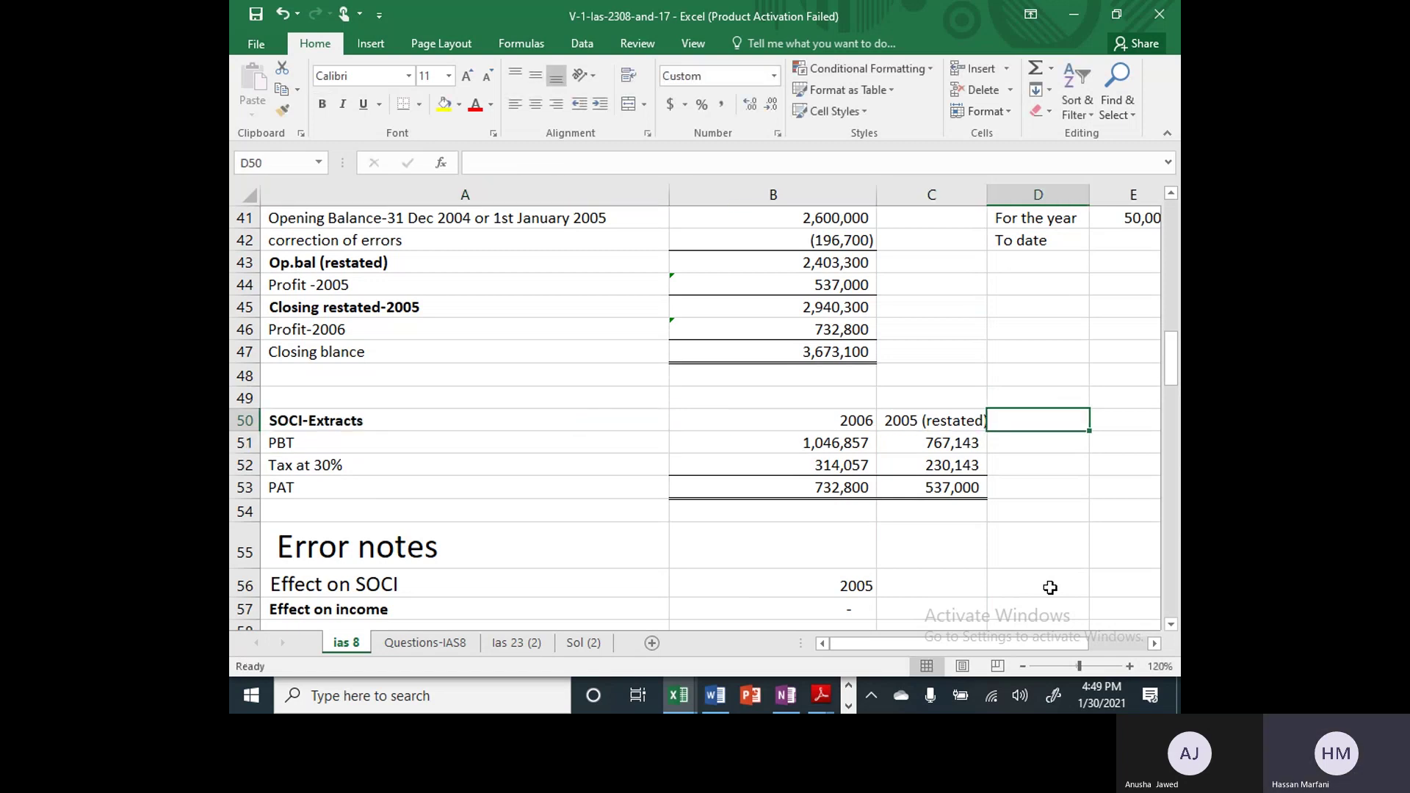
key("Down")
key("Down")
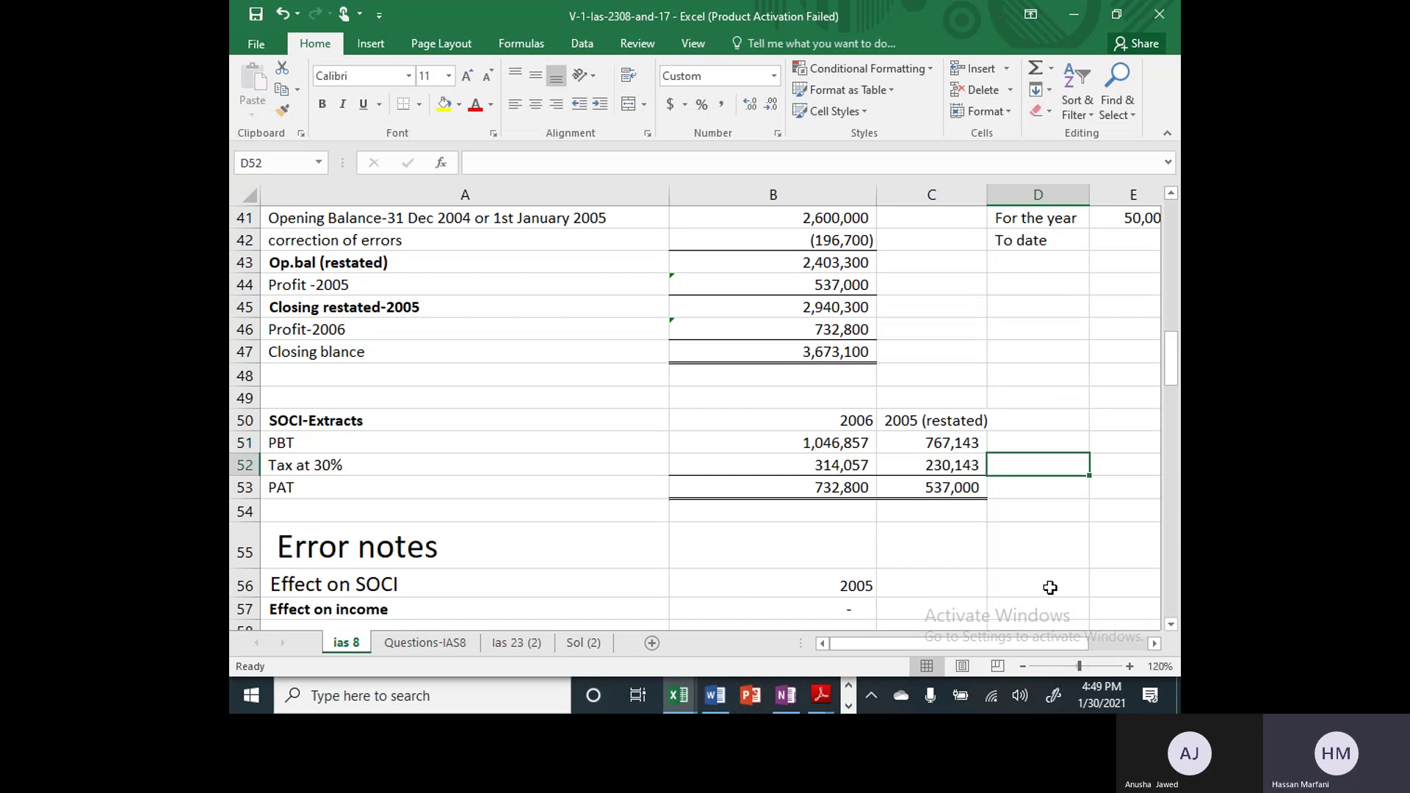
key("Down")
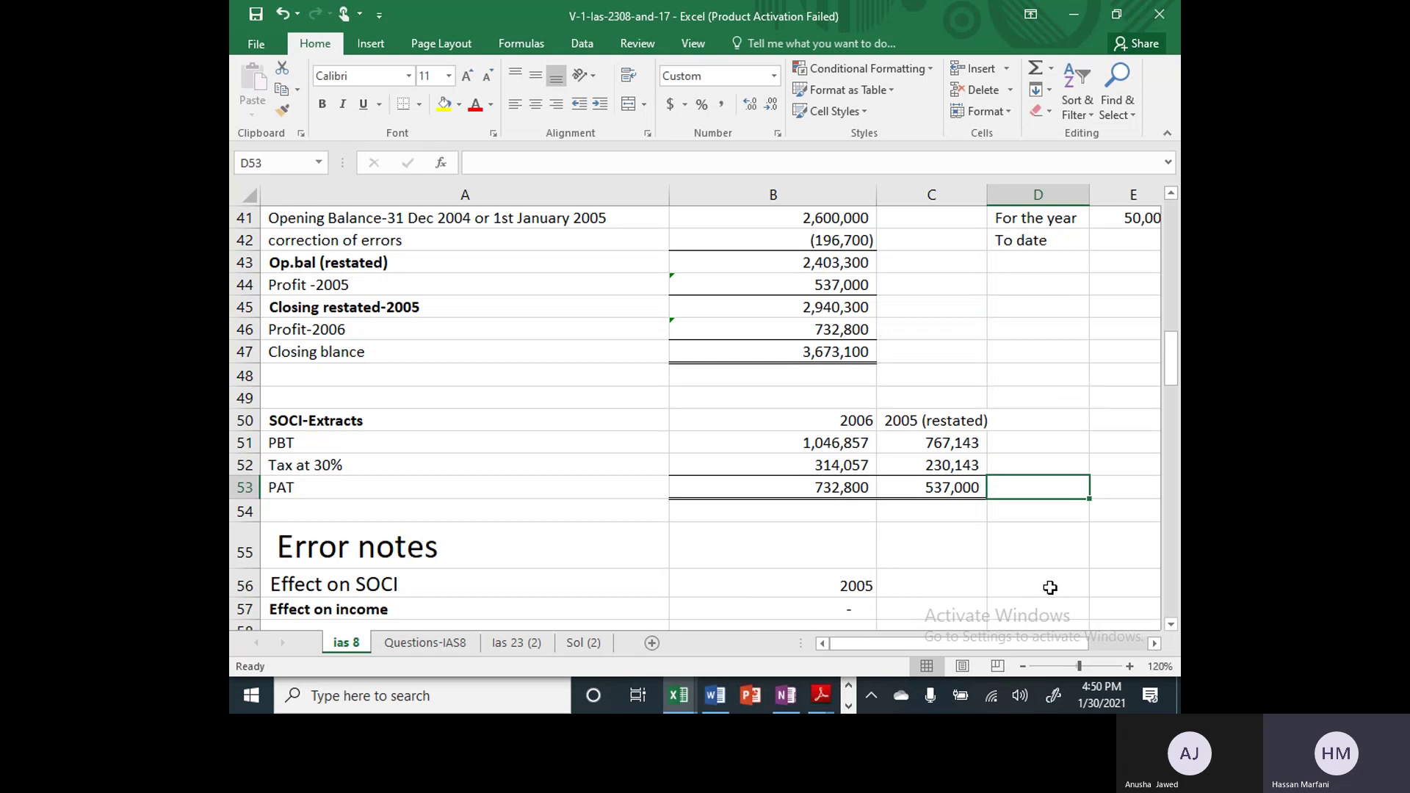
Return to the expenses working and examine the For the year figures from 2005 back to 2001
key("Right")
key("Right")
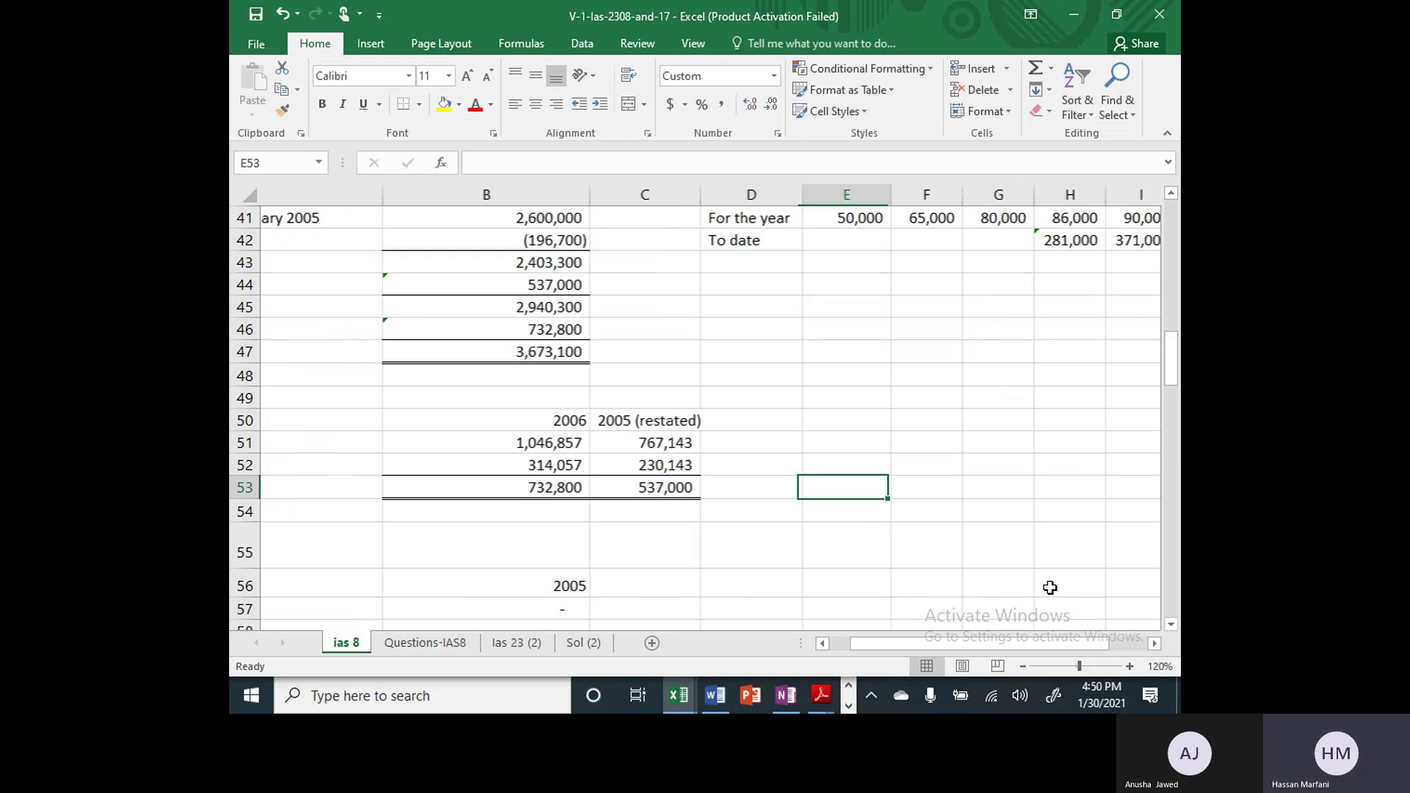
key("Up")
key("Up")
key("Up")
key("Up")
key("Up")
key("Up")
key("Up")
key("Up")
key("Up")
key("Up")
key("Up")
key("Up")
key("Up")
key("Up")
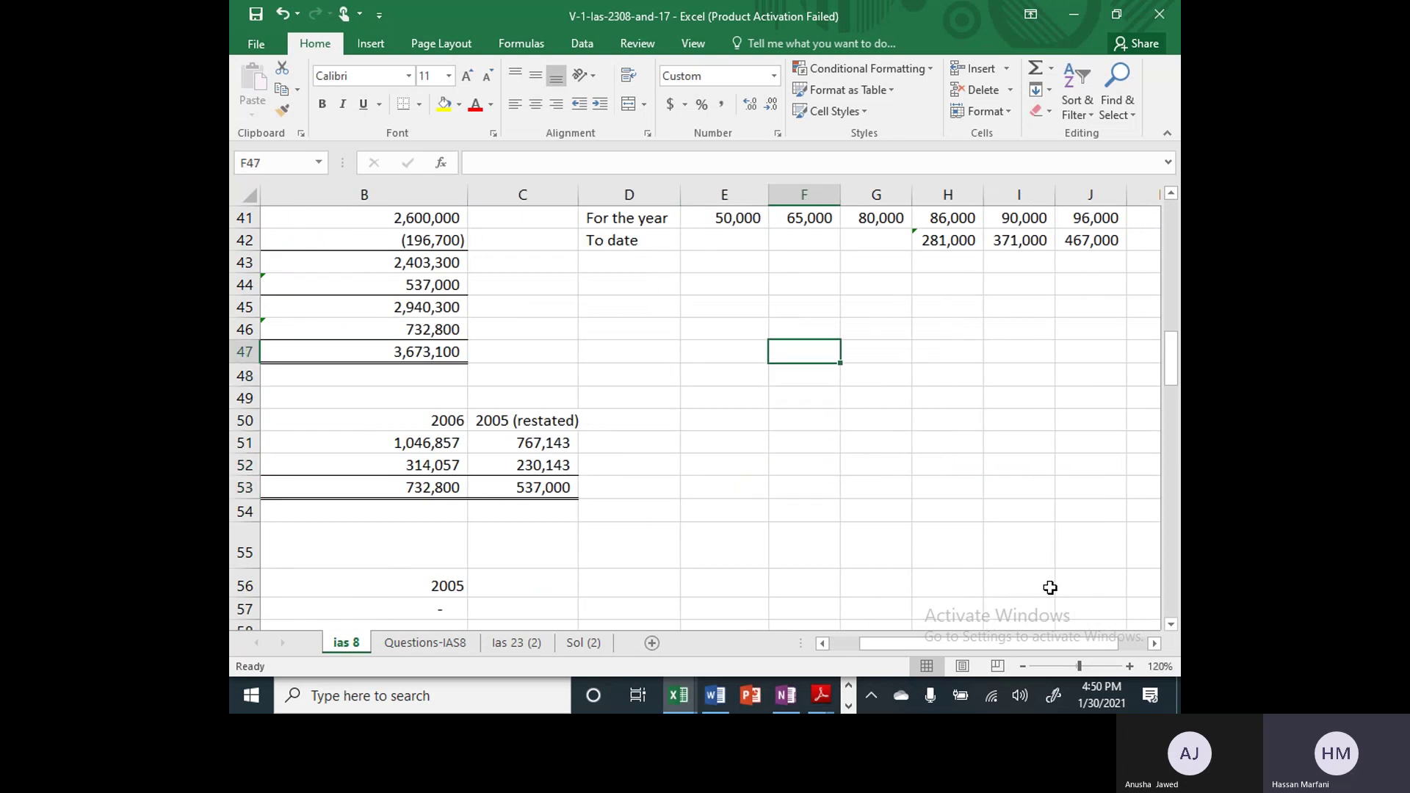
key("Down")
key("Down")
key("Right")
key("Right")
key("Right")
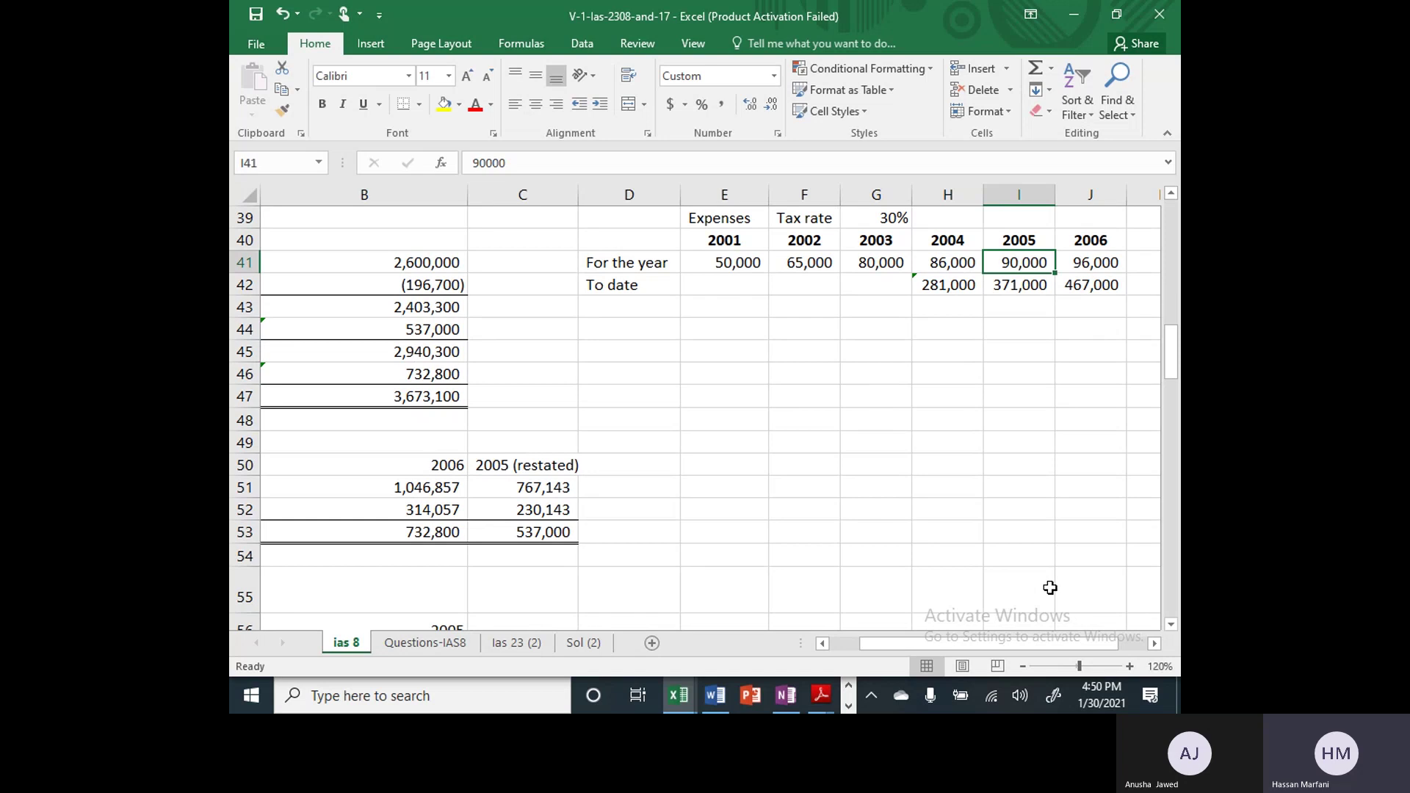
key("Left")
key("Left")
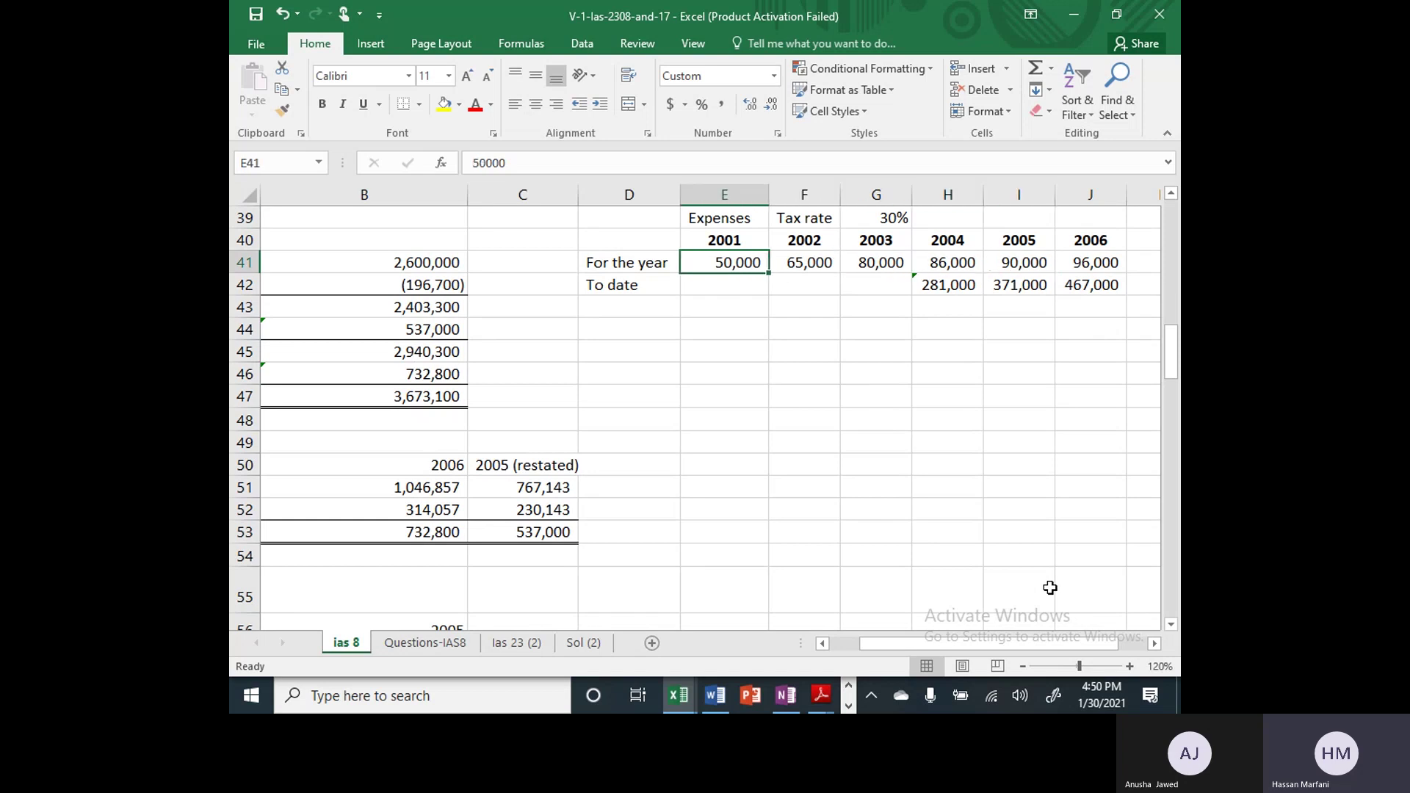
Highlight the 2005 (restated) PBT amount in the SOCI extract with a yellow fill
key("Left")
key("Left")
key("Left")
key("Left")
key("Down")
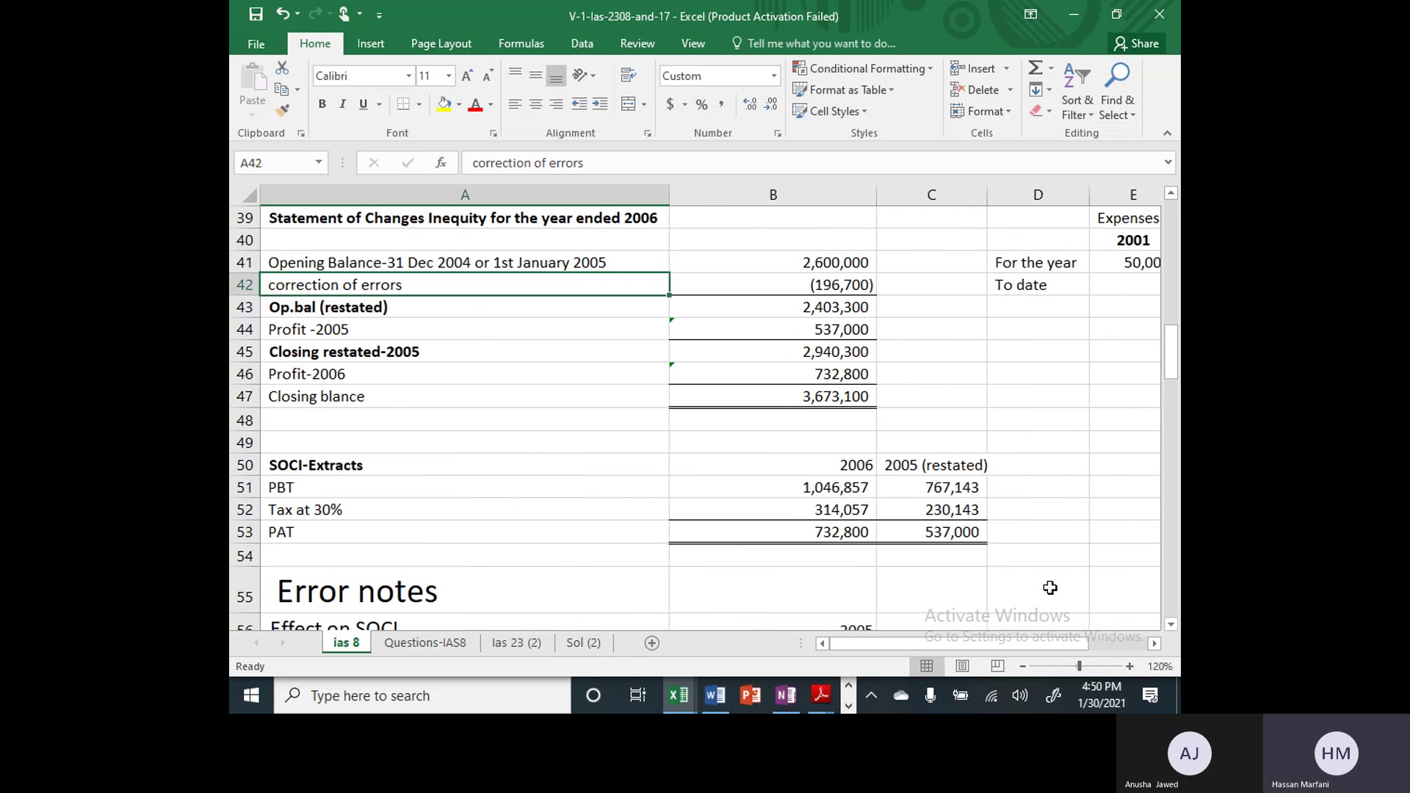
key("Down")
key("Down")
key("Down")
key("Down")
key("Down")
key("Down")
key("Down")
key("Right")
key("Right")
key("Right")
key("Down")
key("Down")
key("Left")
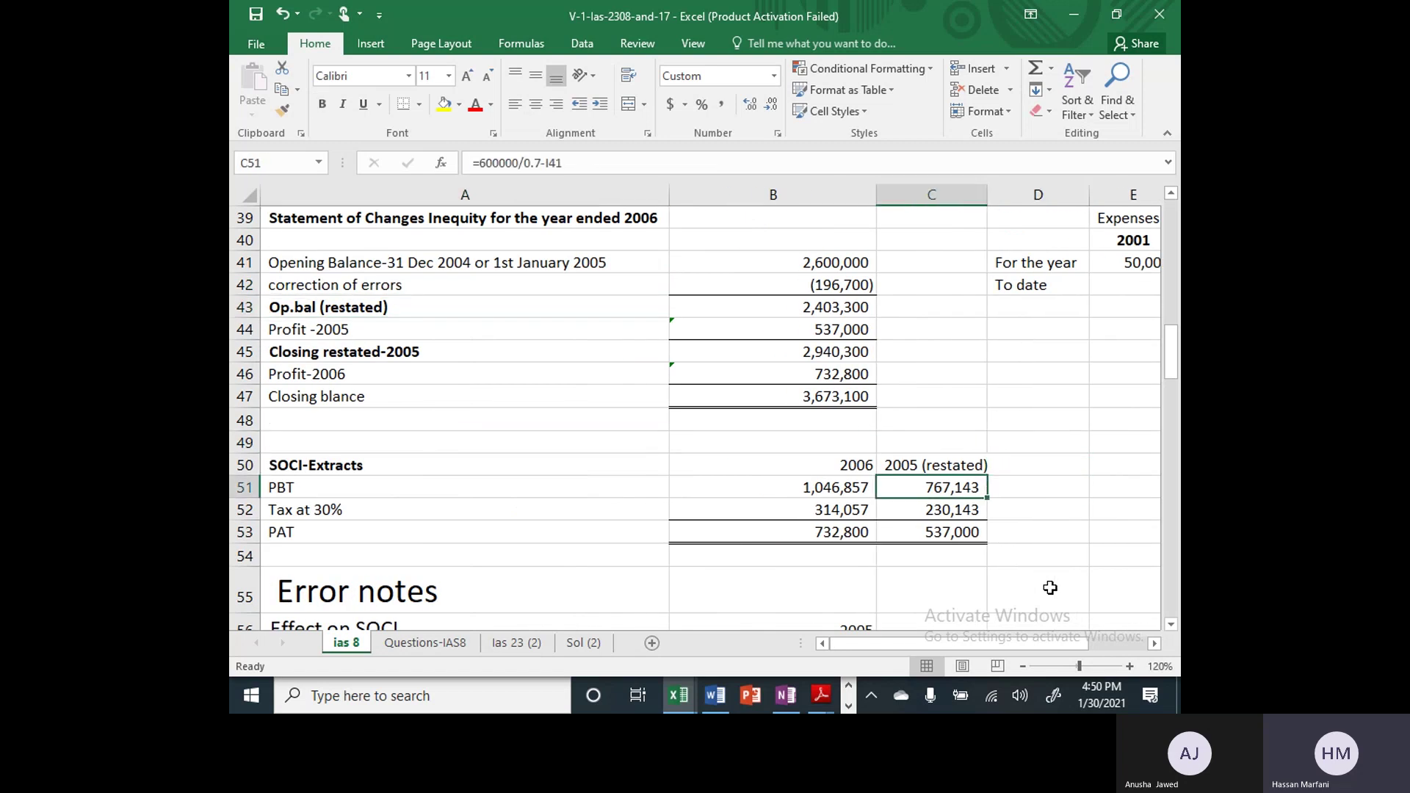
key("alt+h")
key("h")
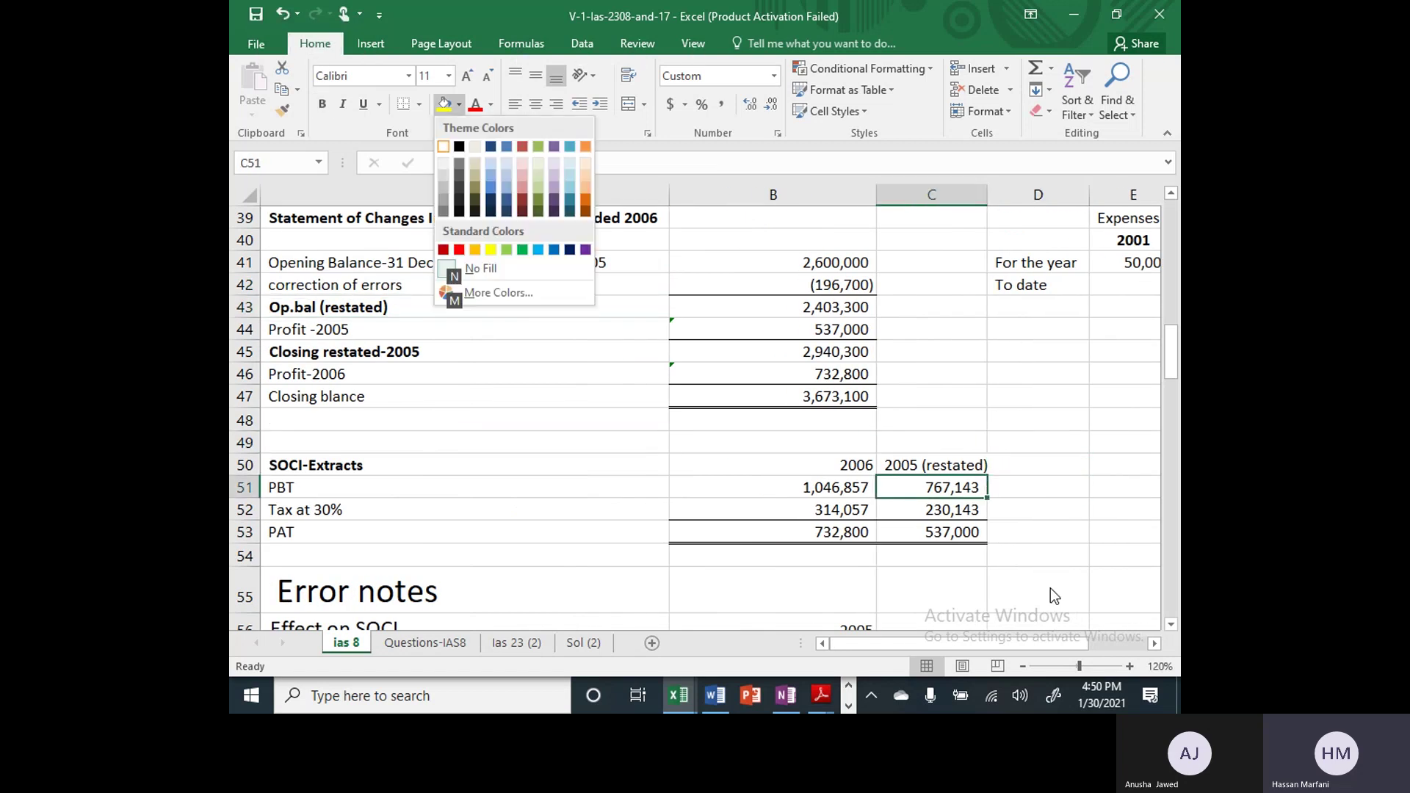
key("Return")
Note the working "600,000/70*100-90000" beside the 2005 (restated) PBT amount
key("Right")
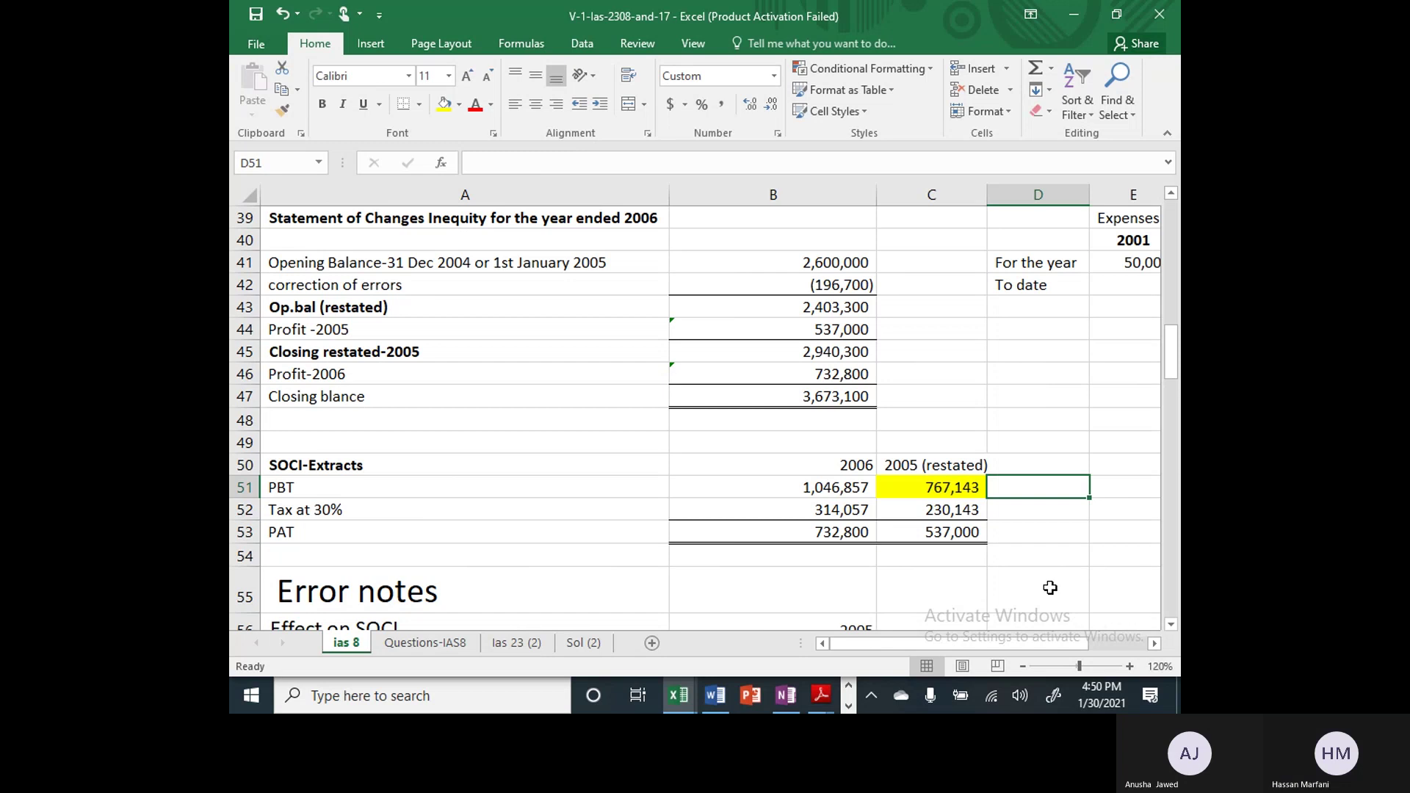
type("800")
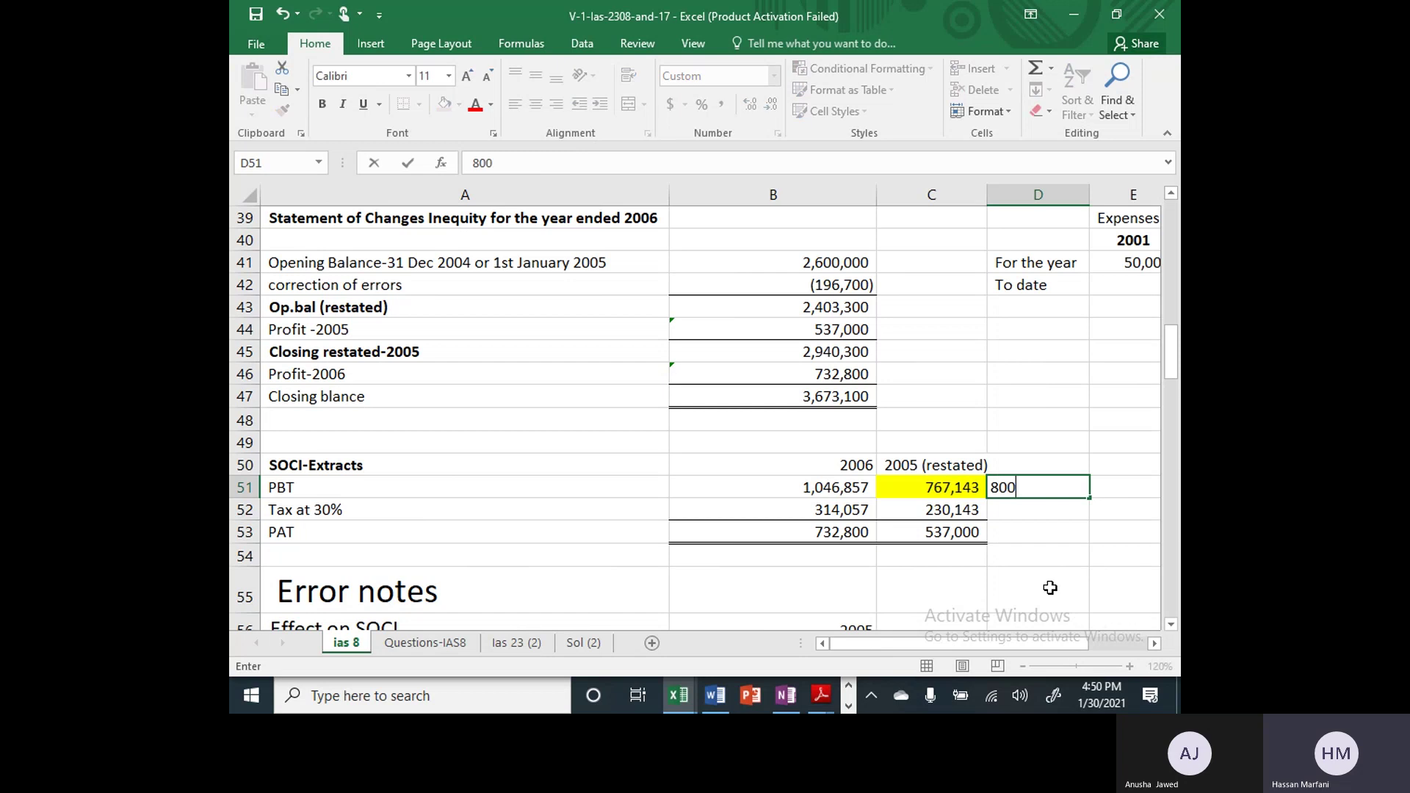
key("BackSpace")
key("BackSpace")
type("600,000/70*100")
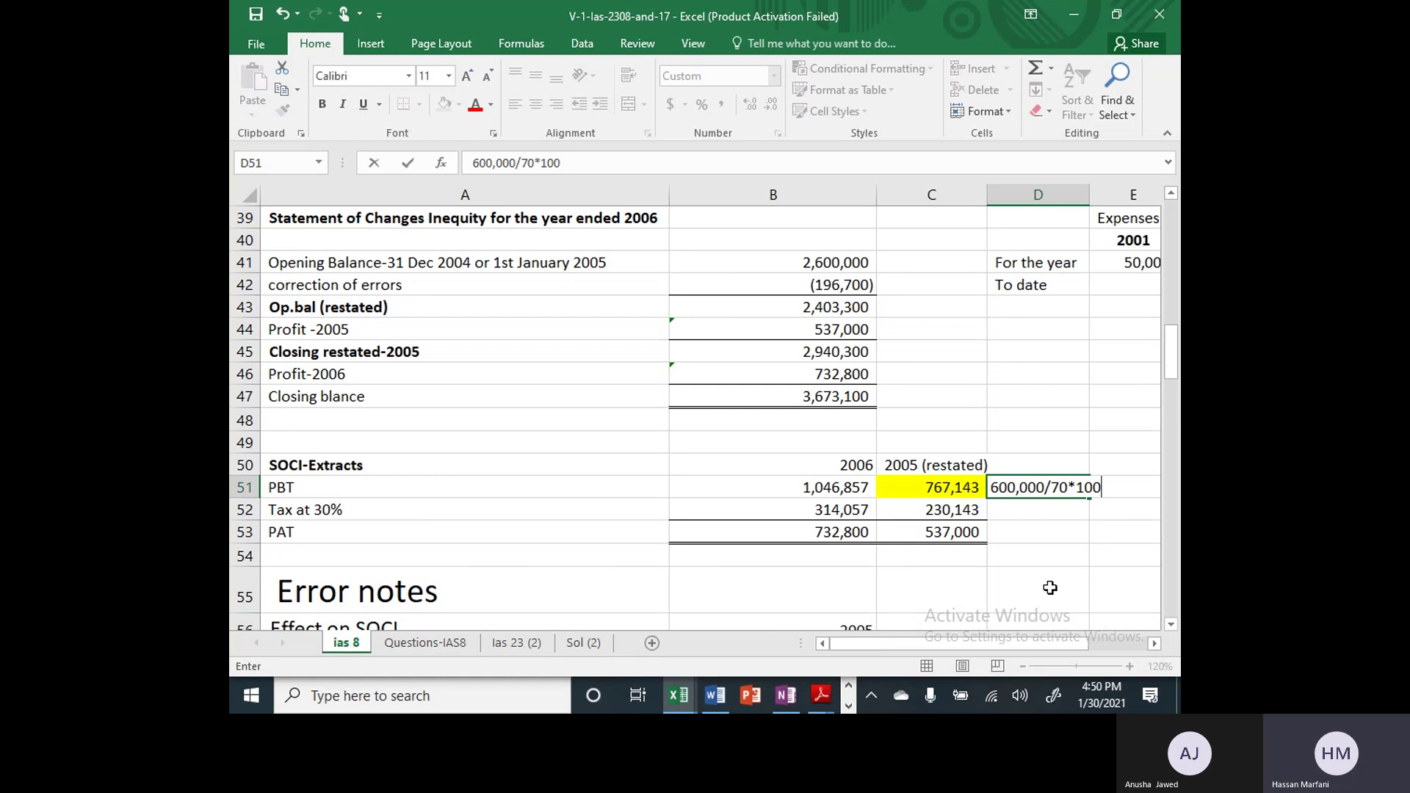
type("-90000")
key("Return")
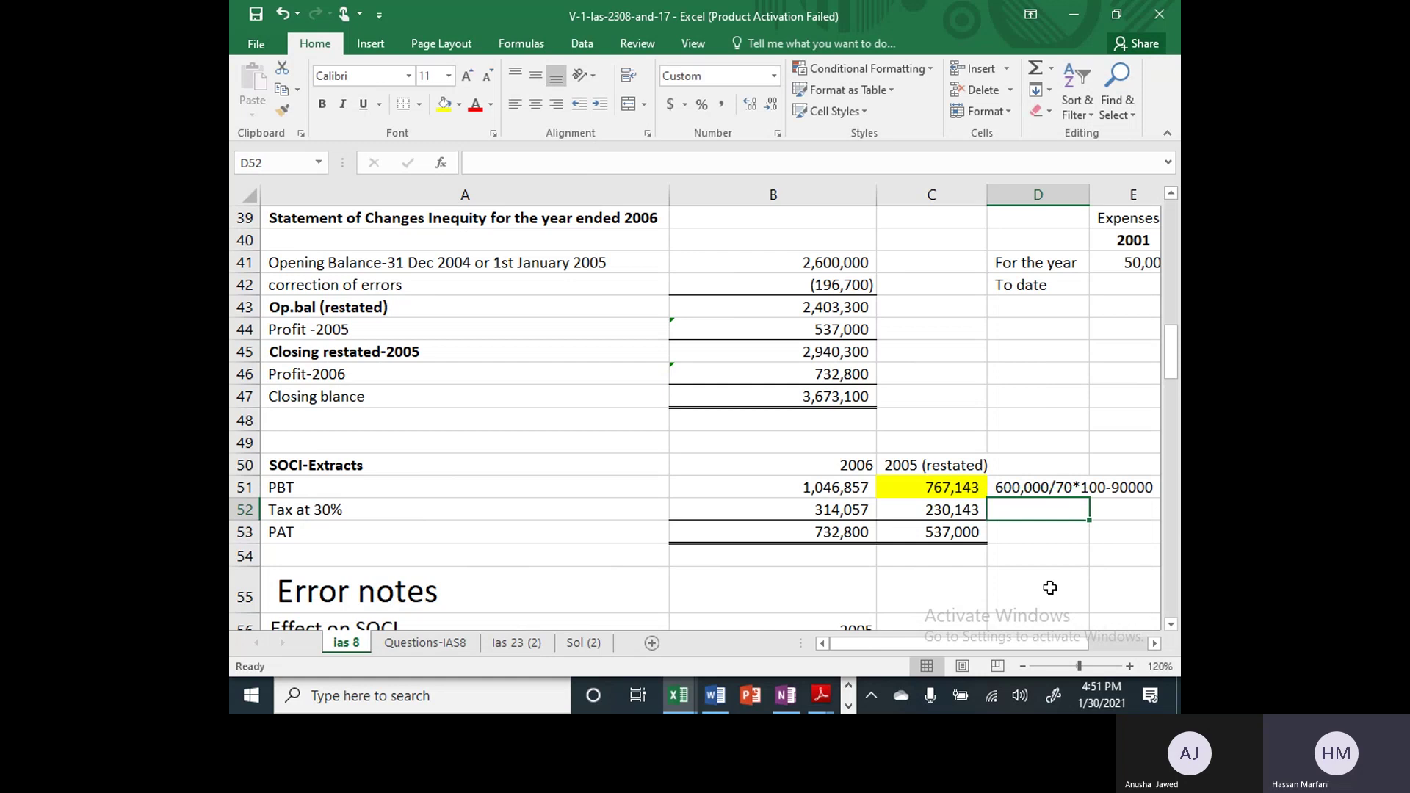
Inspect the formulas behind the 2005 (restated) PBT, tax at 30% and PAT amounts
key("Up")
key("Left")
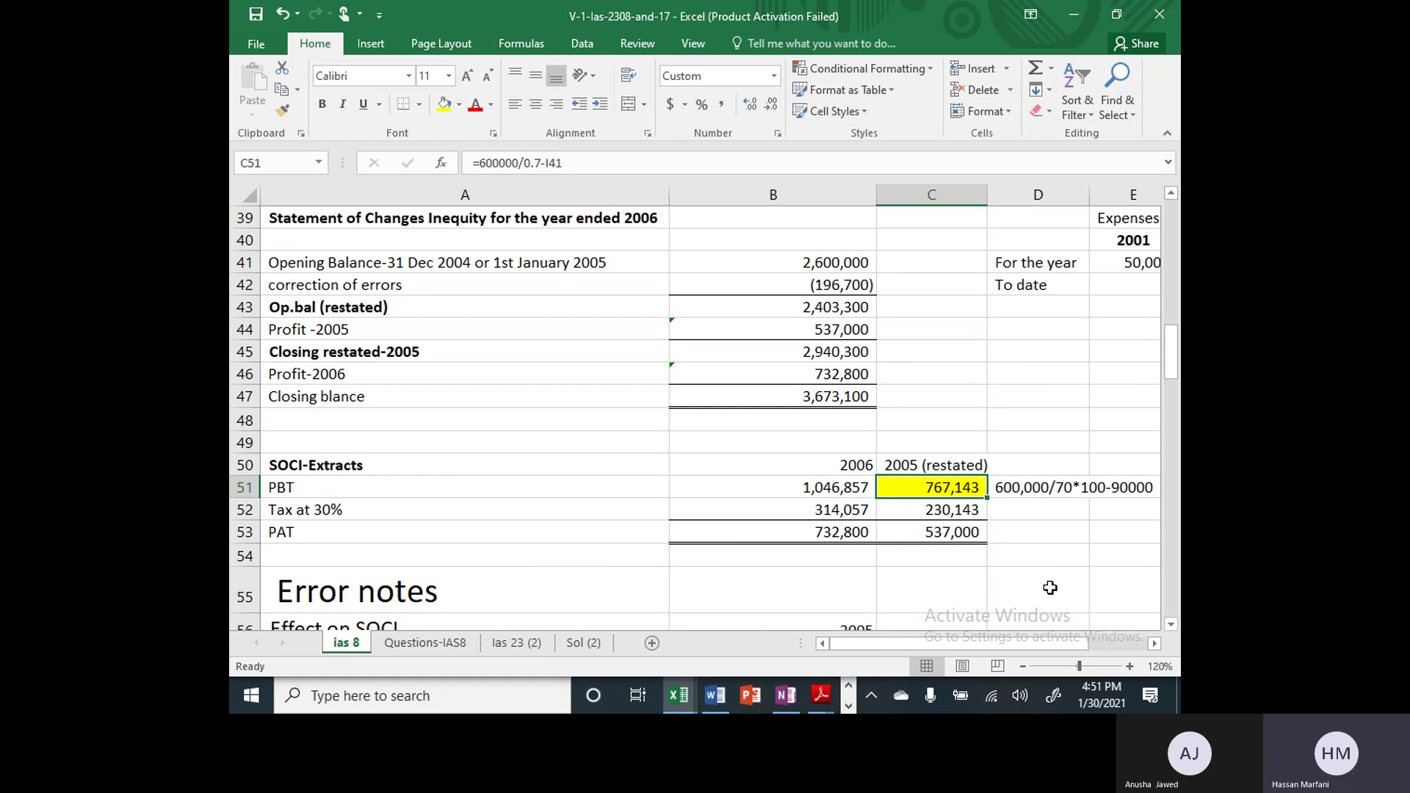
key("Down")
key("F2")
key("Escape")
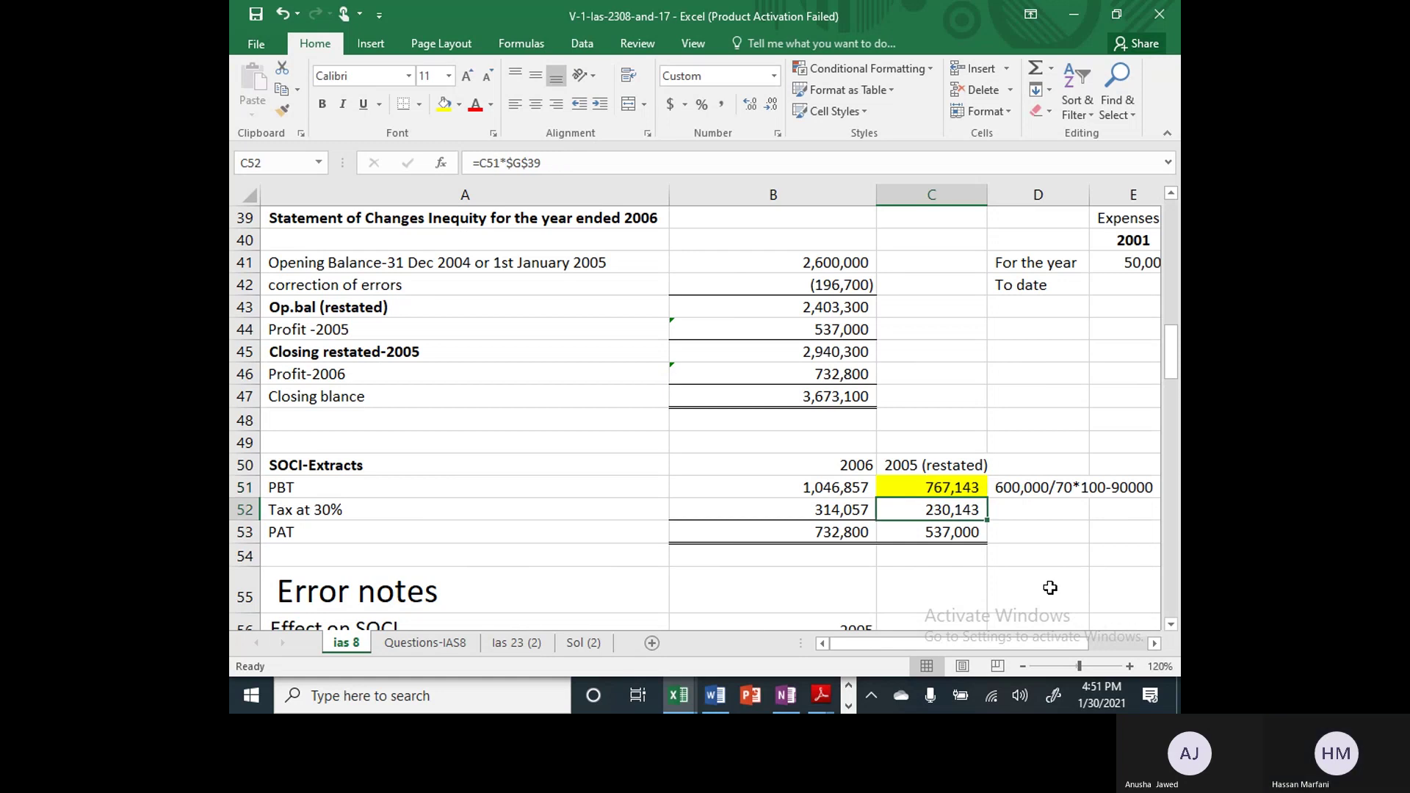
key("F2")
key("Escape")
key("F2")
key("Escape")
key("F2")
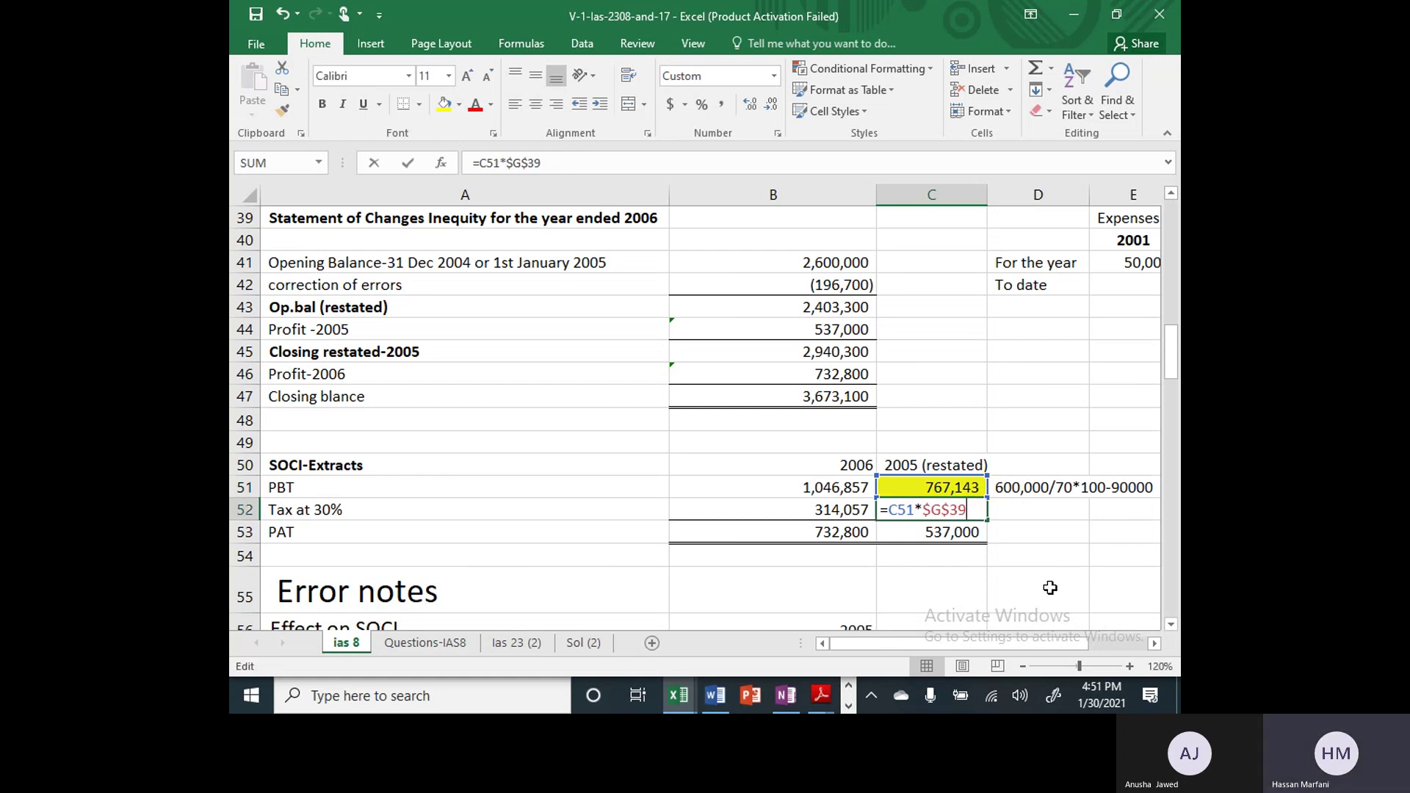
key("Escape")
key("Down")
key("F2")
key("Escape")
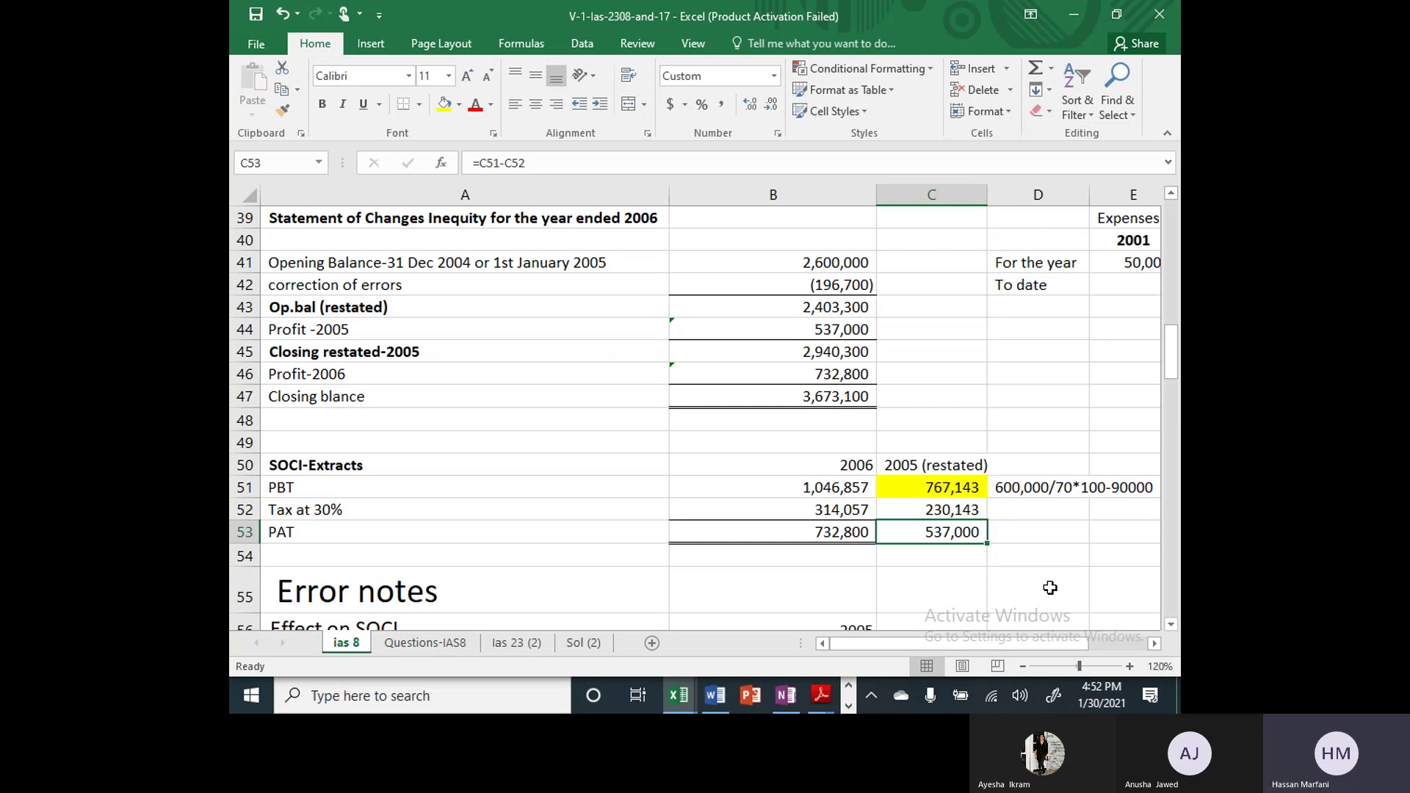
Fill the 2005 (restated) PBT, tax and PAT amounts with light green
key("shift+Up")
key("shift+Up")
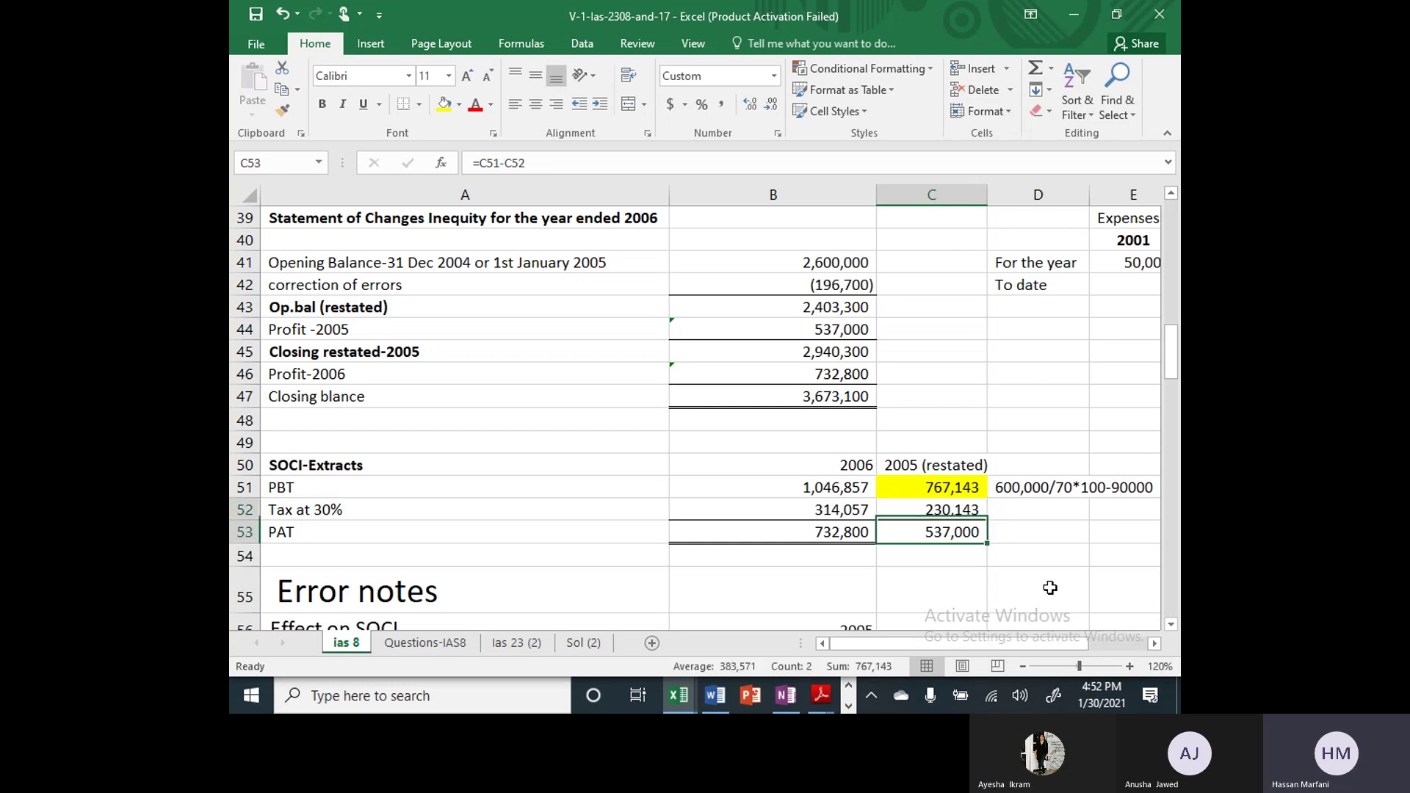
key("alt")
key("h")
key("h")
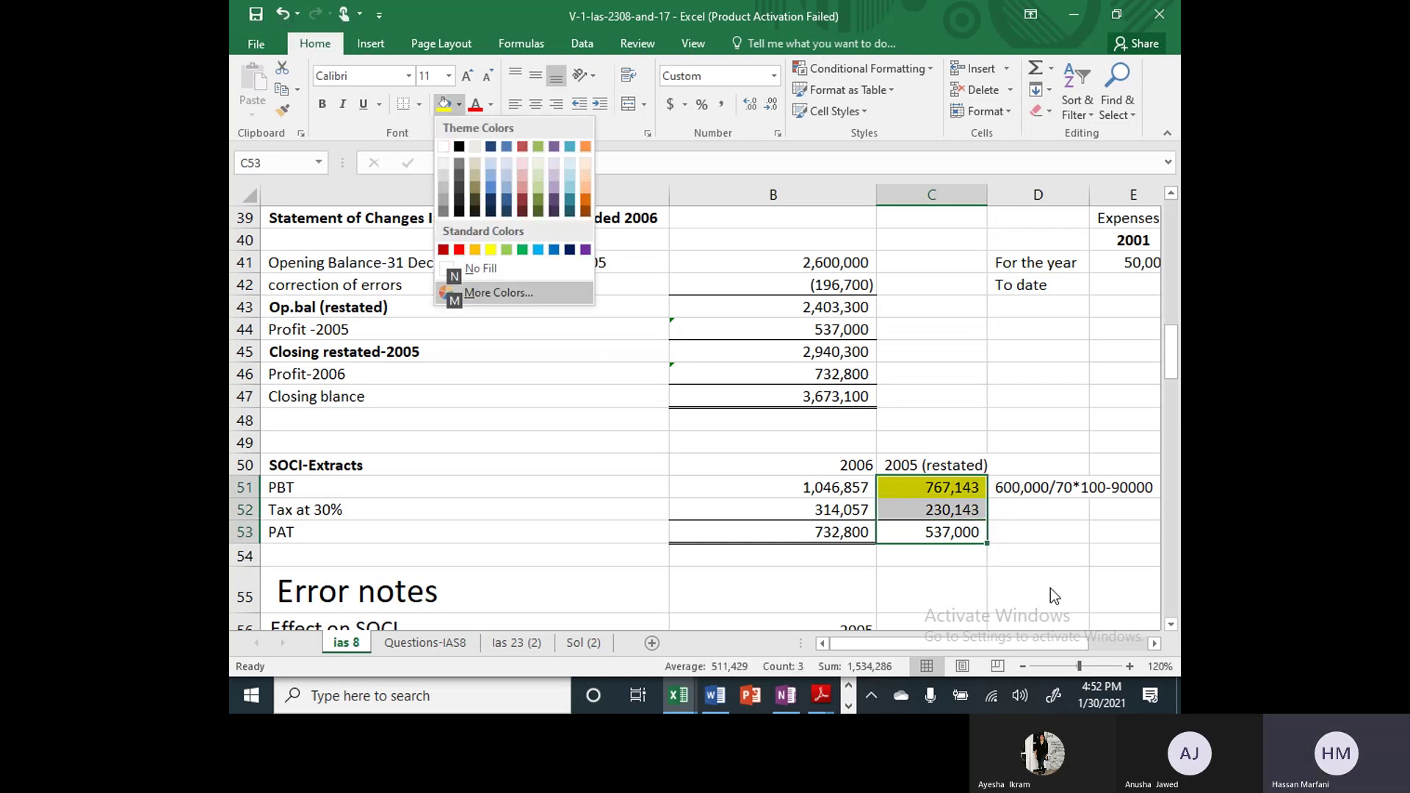
key("Up")
key("Up")
key("Return")
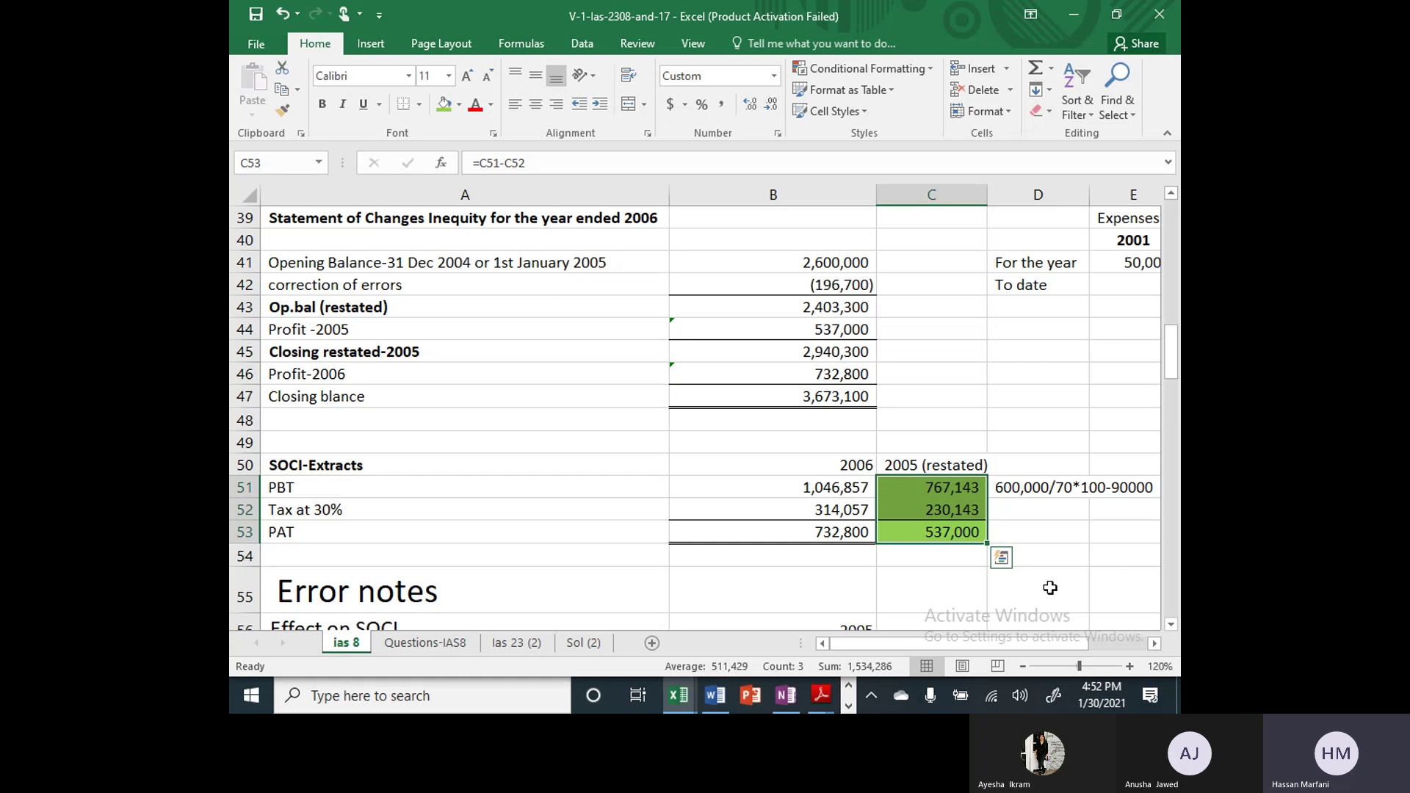
Note the working "800,000/70*100-96000" in the cell beneath the 2006 PAT amount
key("Left")
key("Left")
key("Right")
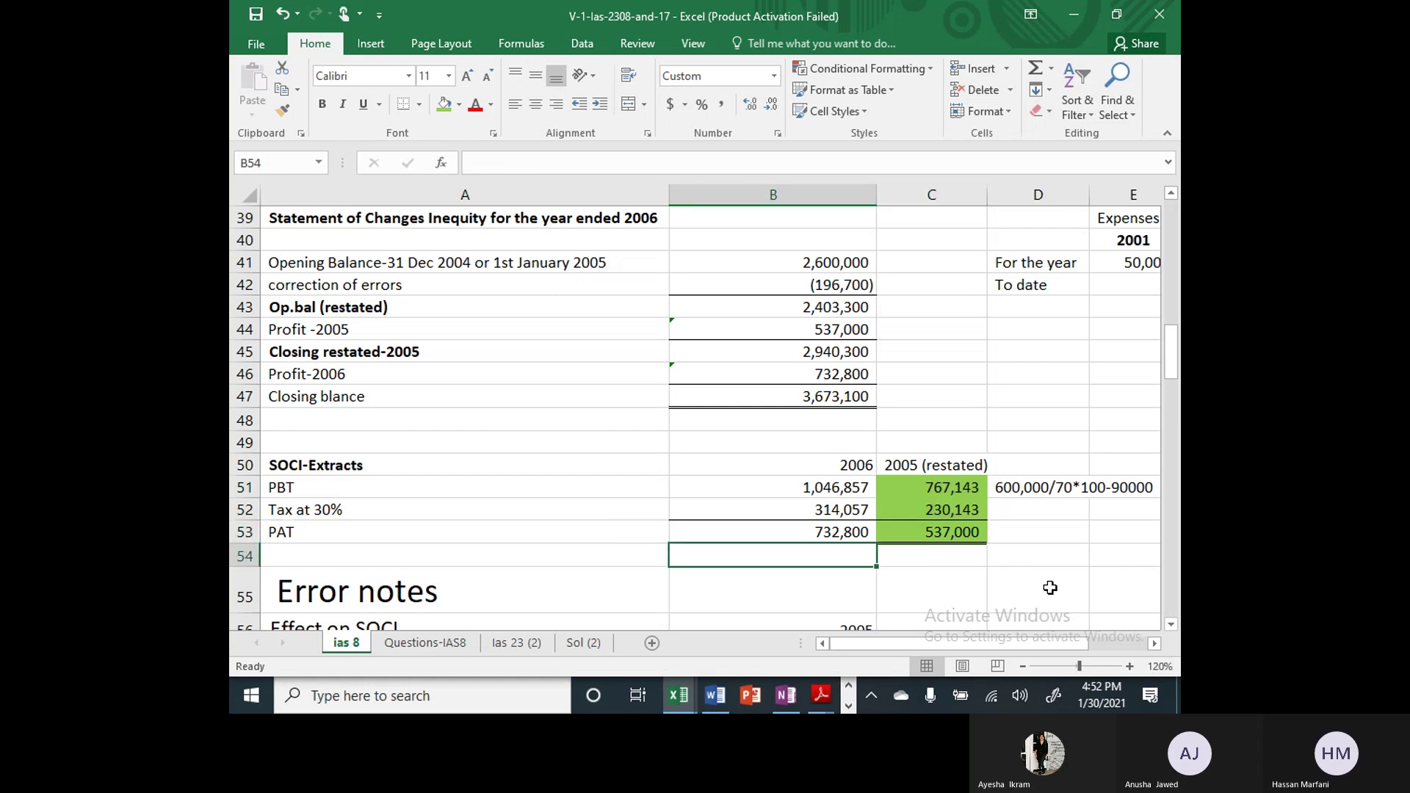
key("Right")
key("Up")
key("Right")
key("Down")
key("Left")
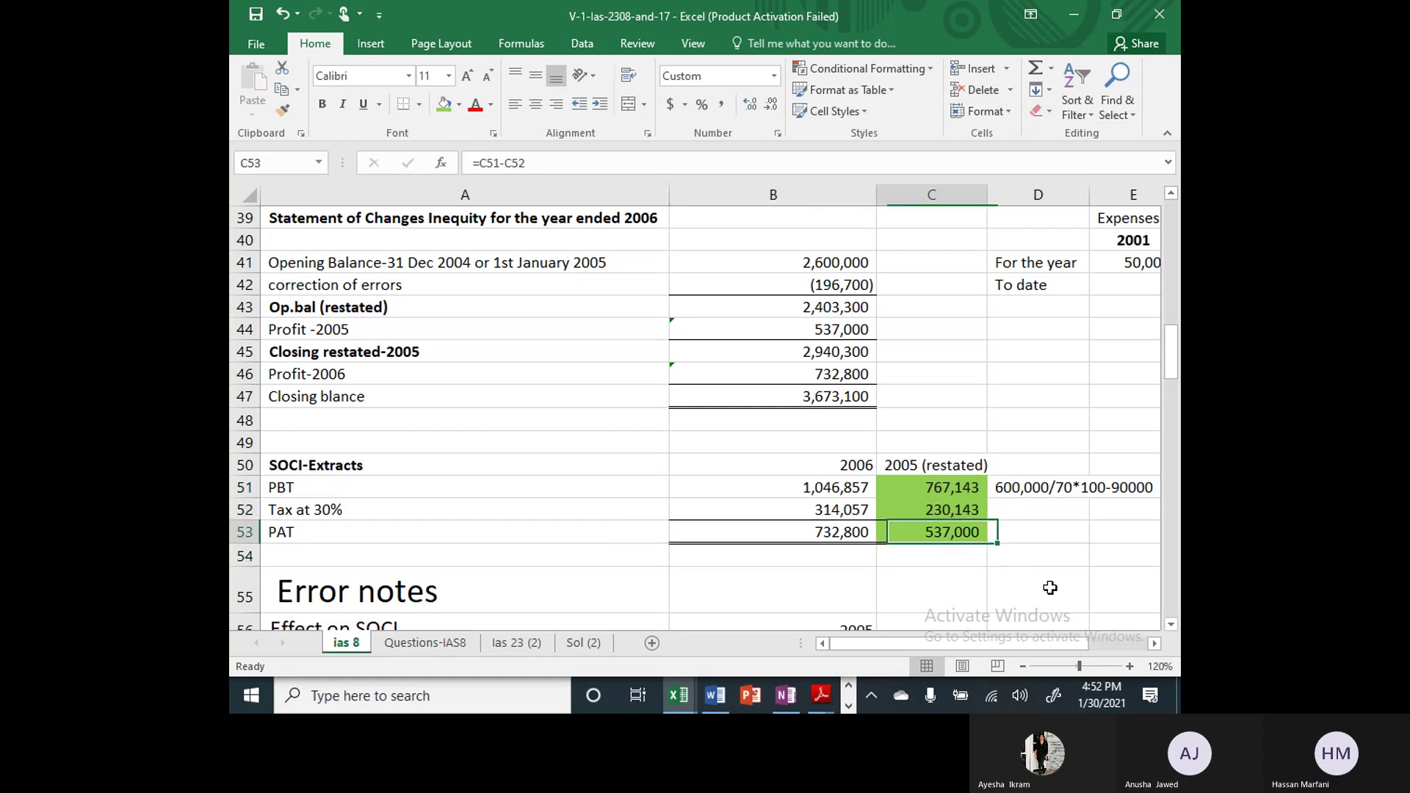
key("Left")
key("Down")
type("800,")
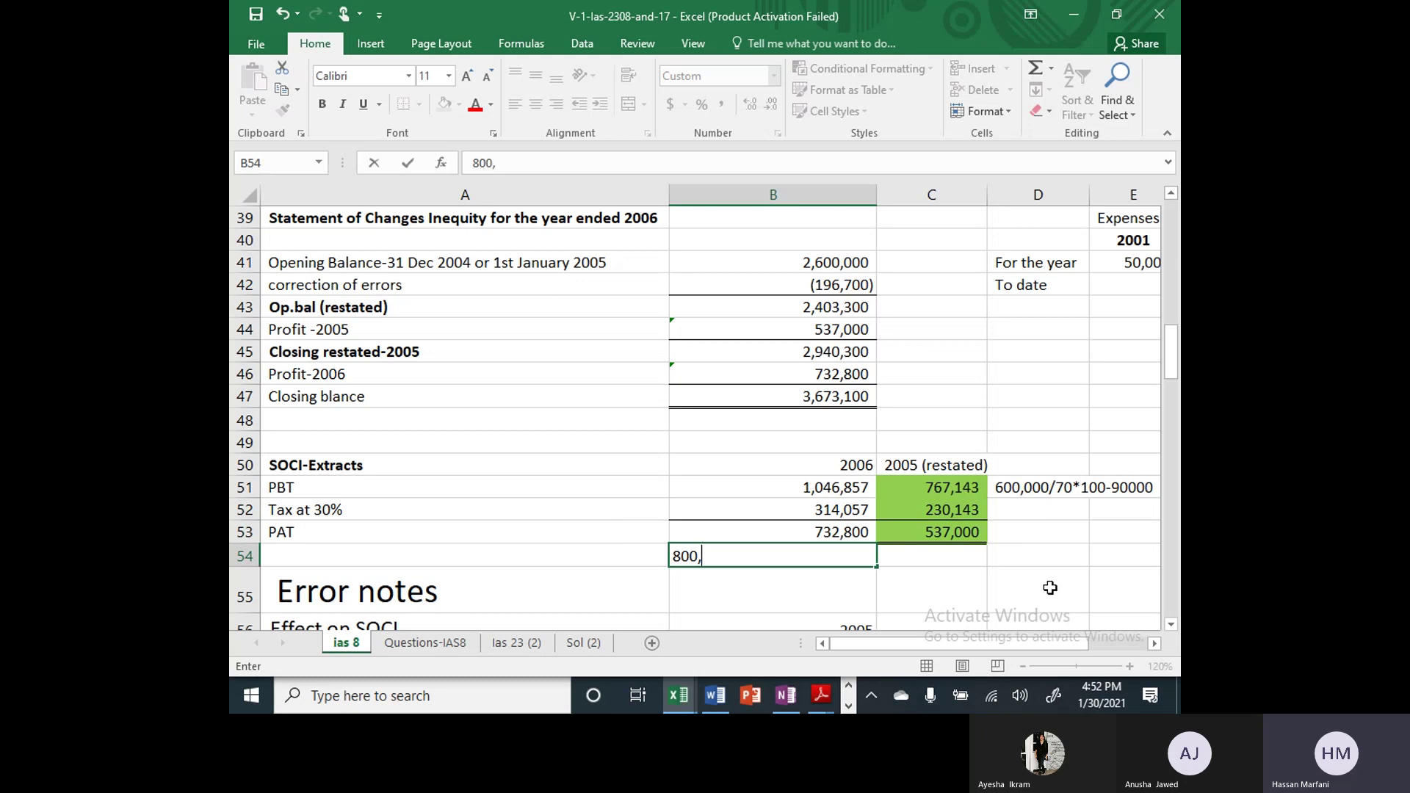
type("000/70*100")
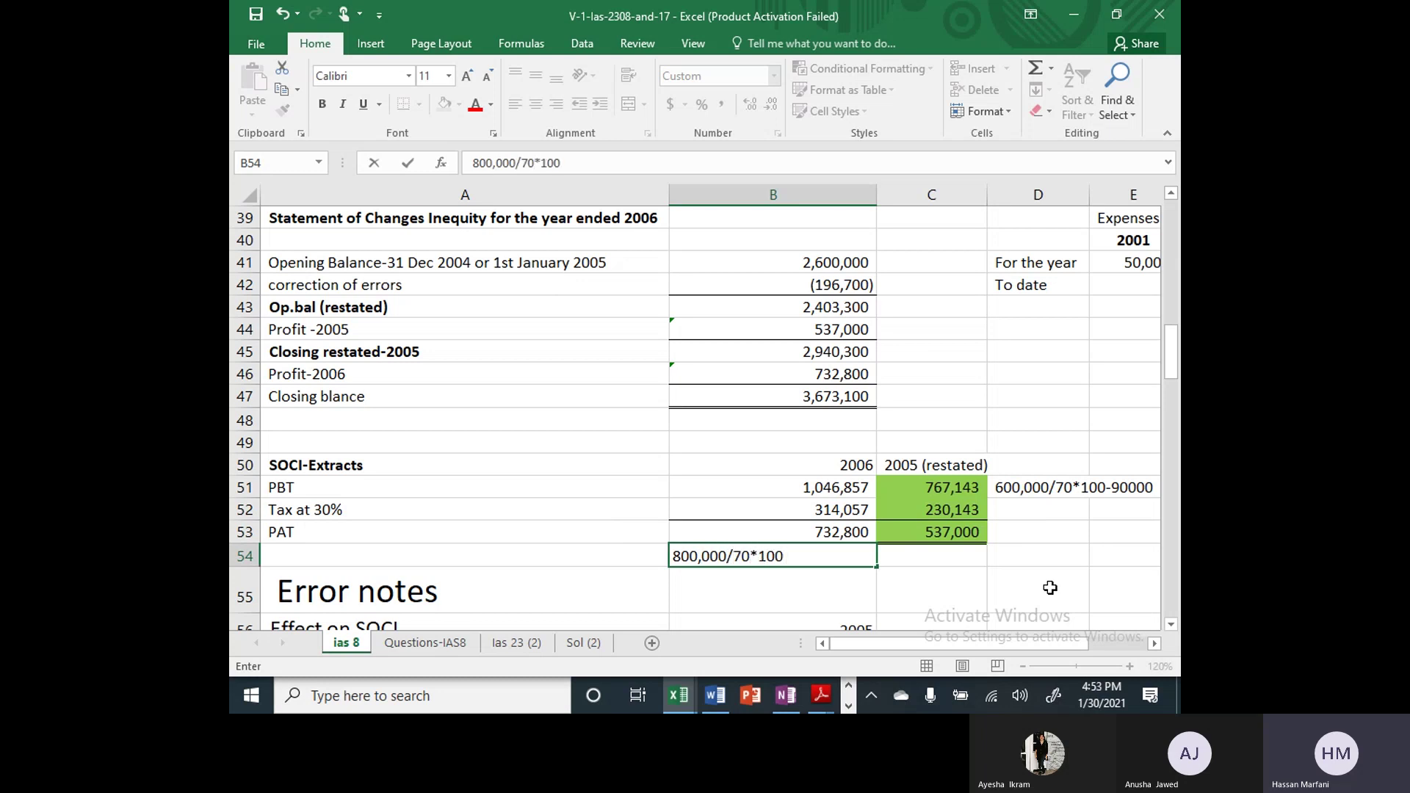
type("-96000")
key("Return")
Check the 2006 PBT, tax and PAT amounts against 2005, ending on the SOCI-Extracts heading
key("Up")
key("Up")
key("Up")
key("Up")
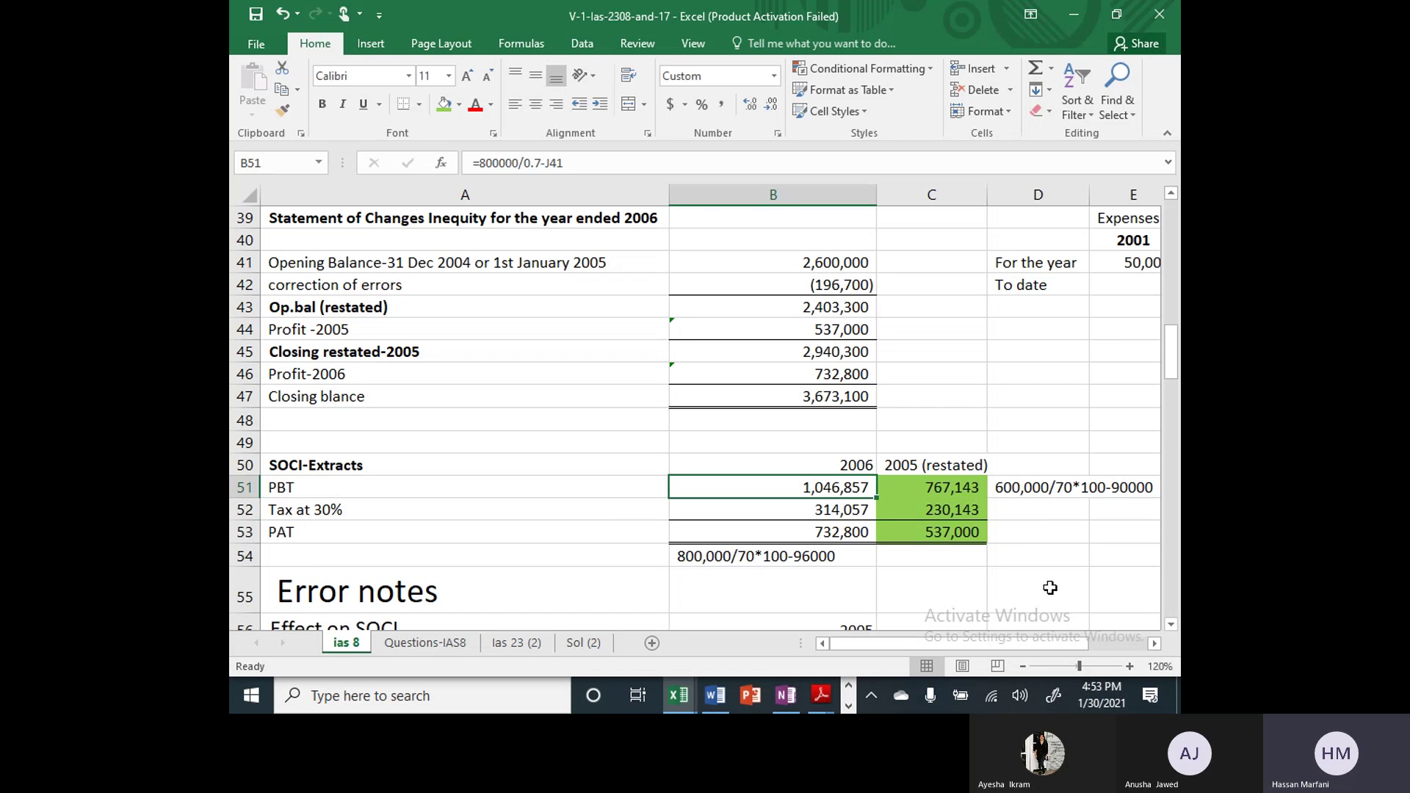
key("Down")
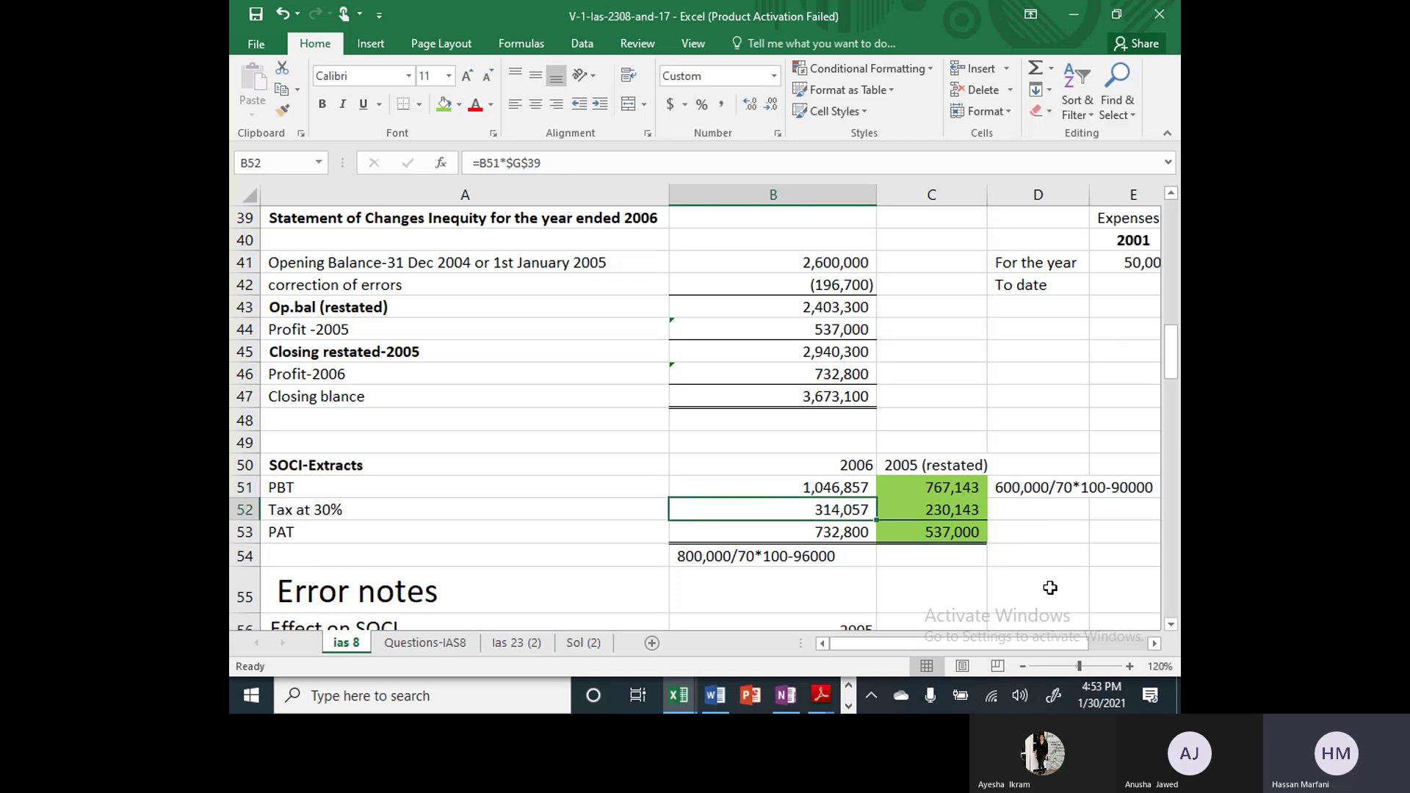
key("Down")
key("Left")
key("Right")
key("Right")
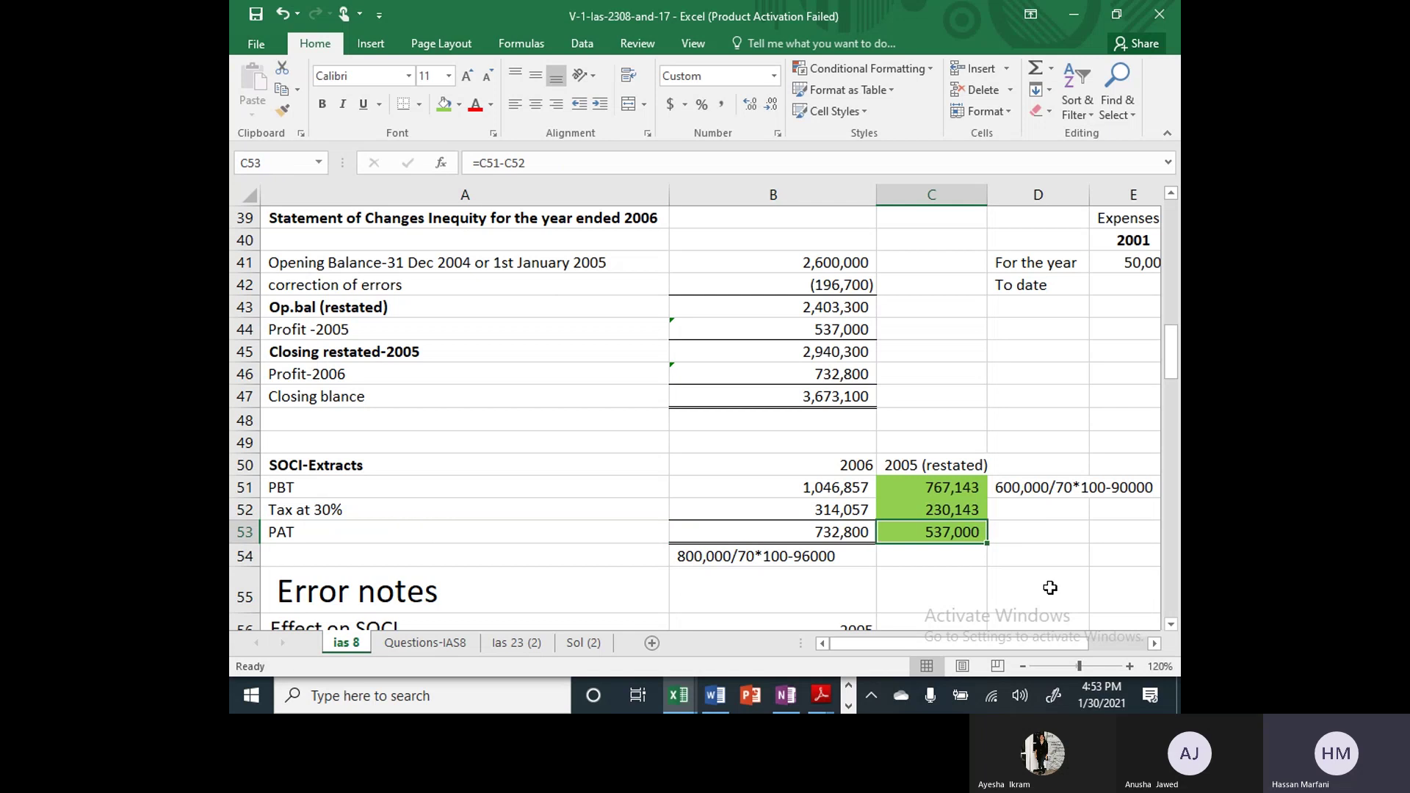
key("Left")
key("Up")
key("Up")
key("Up")
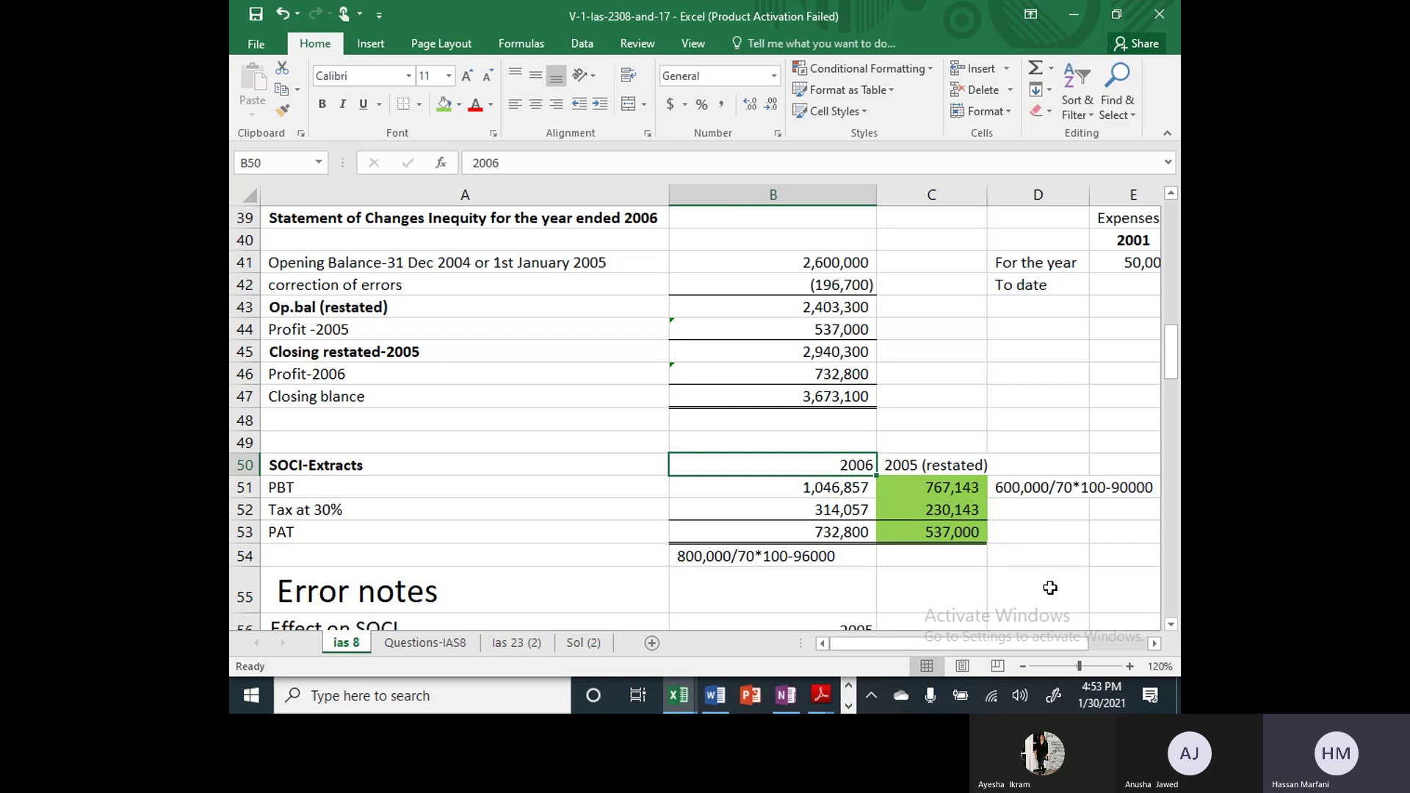
key("Left")
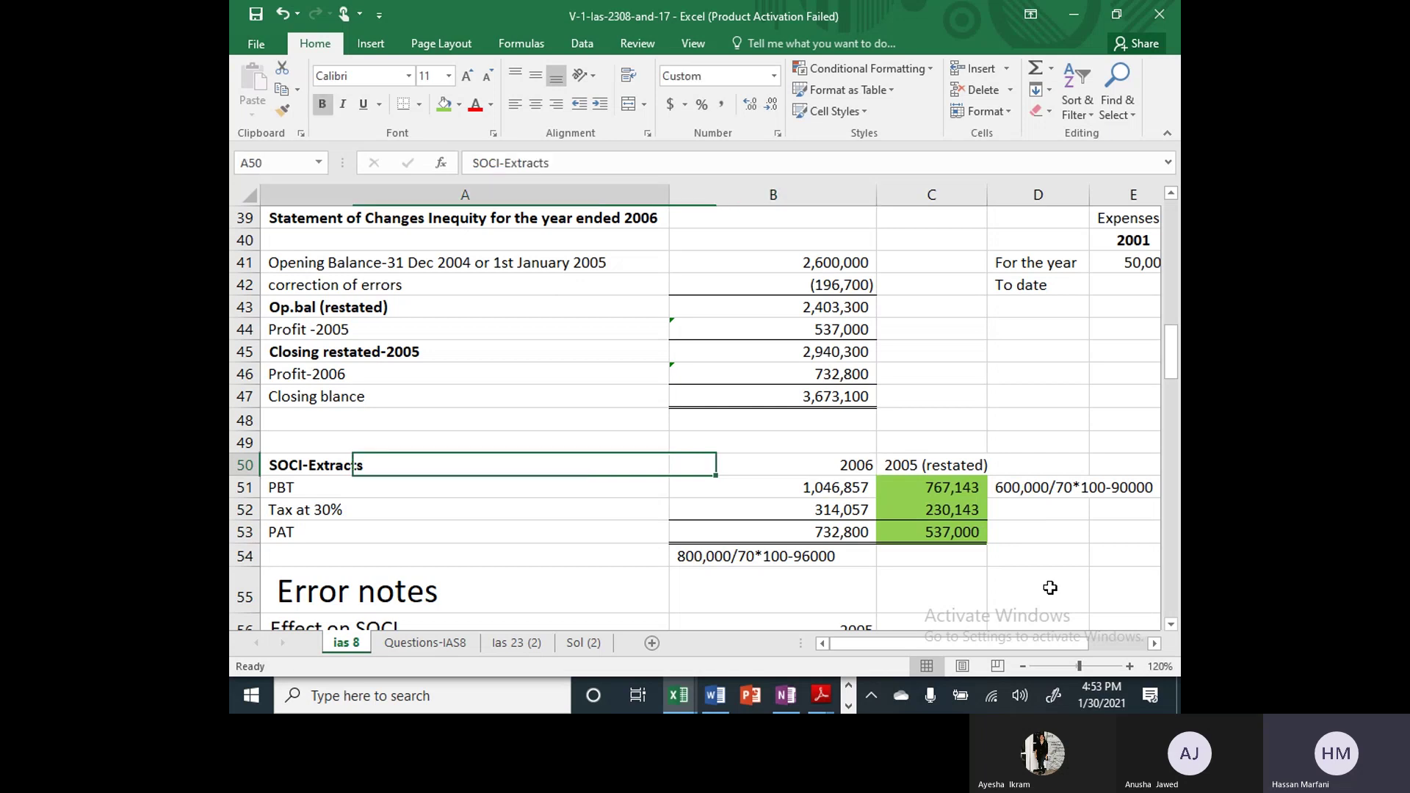
Fill the whole SOCI-Extracts block, including the 600,000 and 800,000 working cells (A50:D54), with light green
key("shift+Right")
key("shift+Down")
key("shift+Down")
key("shift+Right")
key("shift+Down")
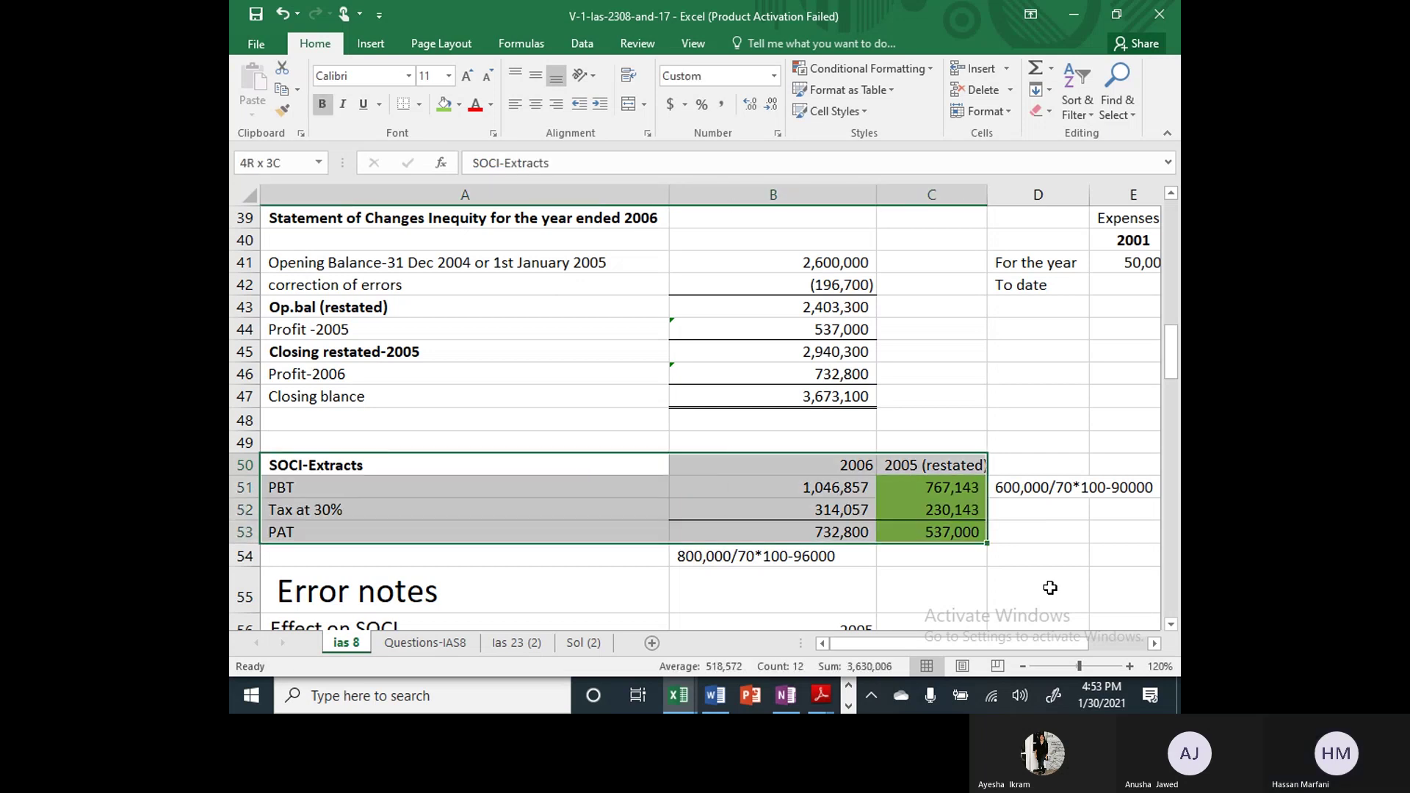
key("shift+Right")
key("shift+Down")
key("alt")
key("h")
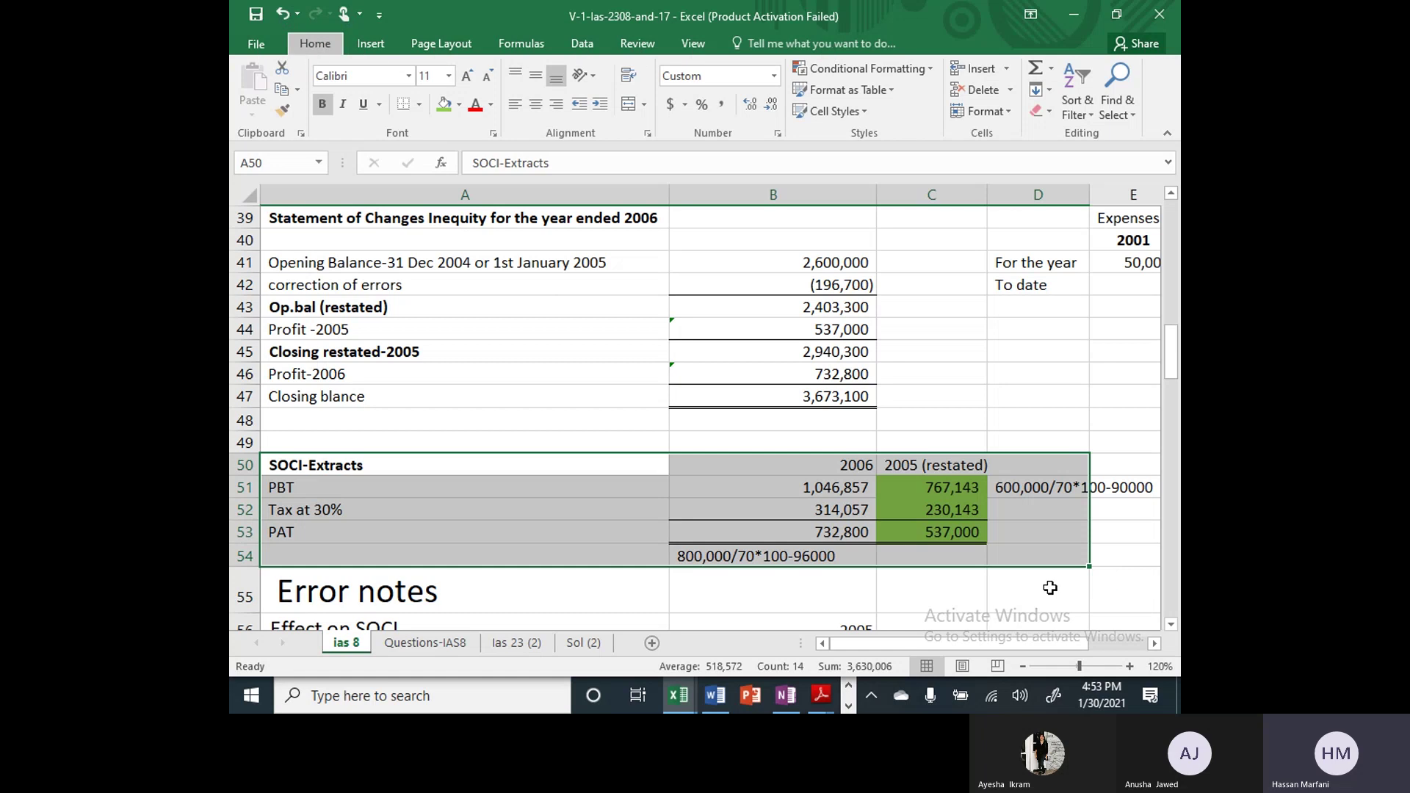
key("h")
key("Left")
key("Return")
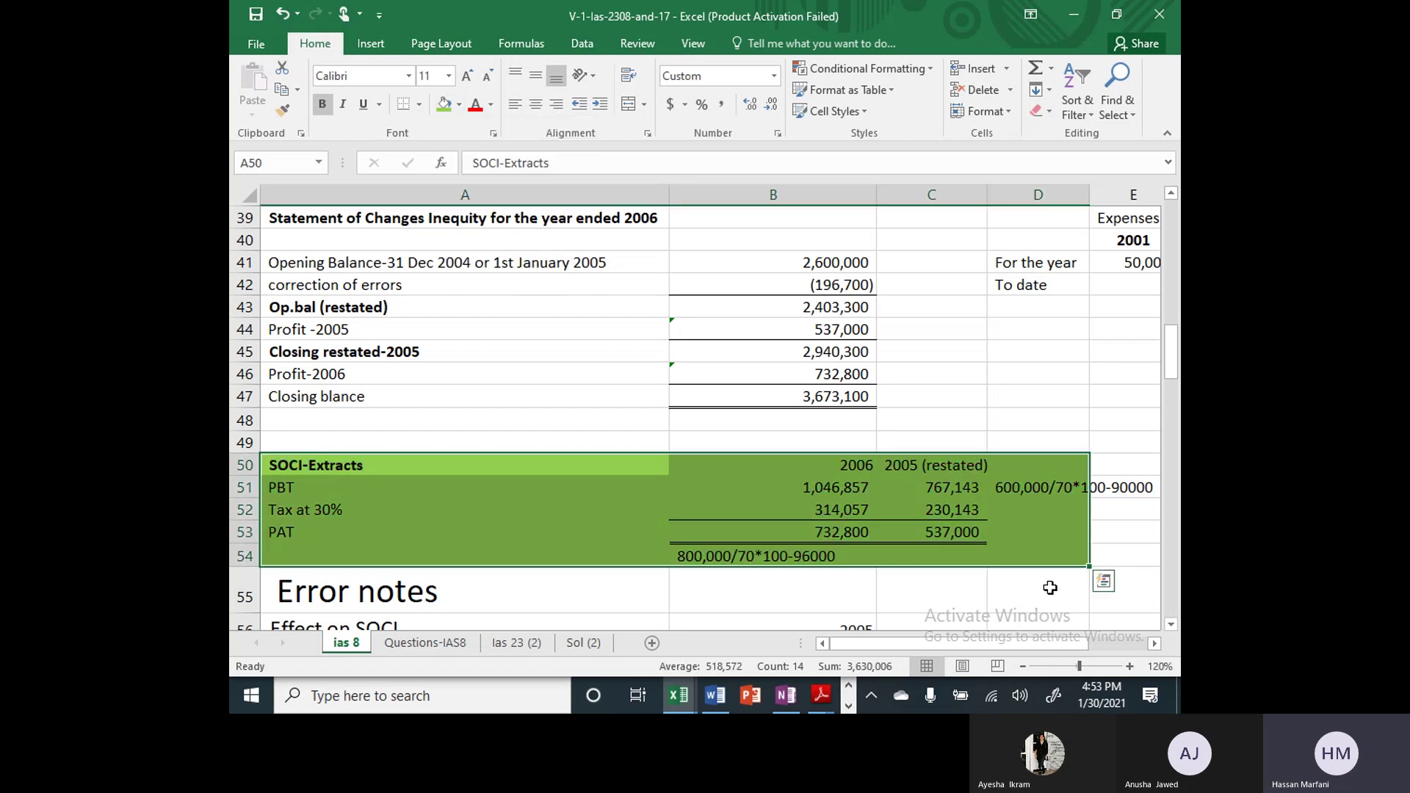
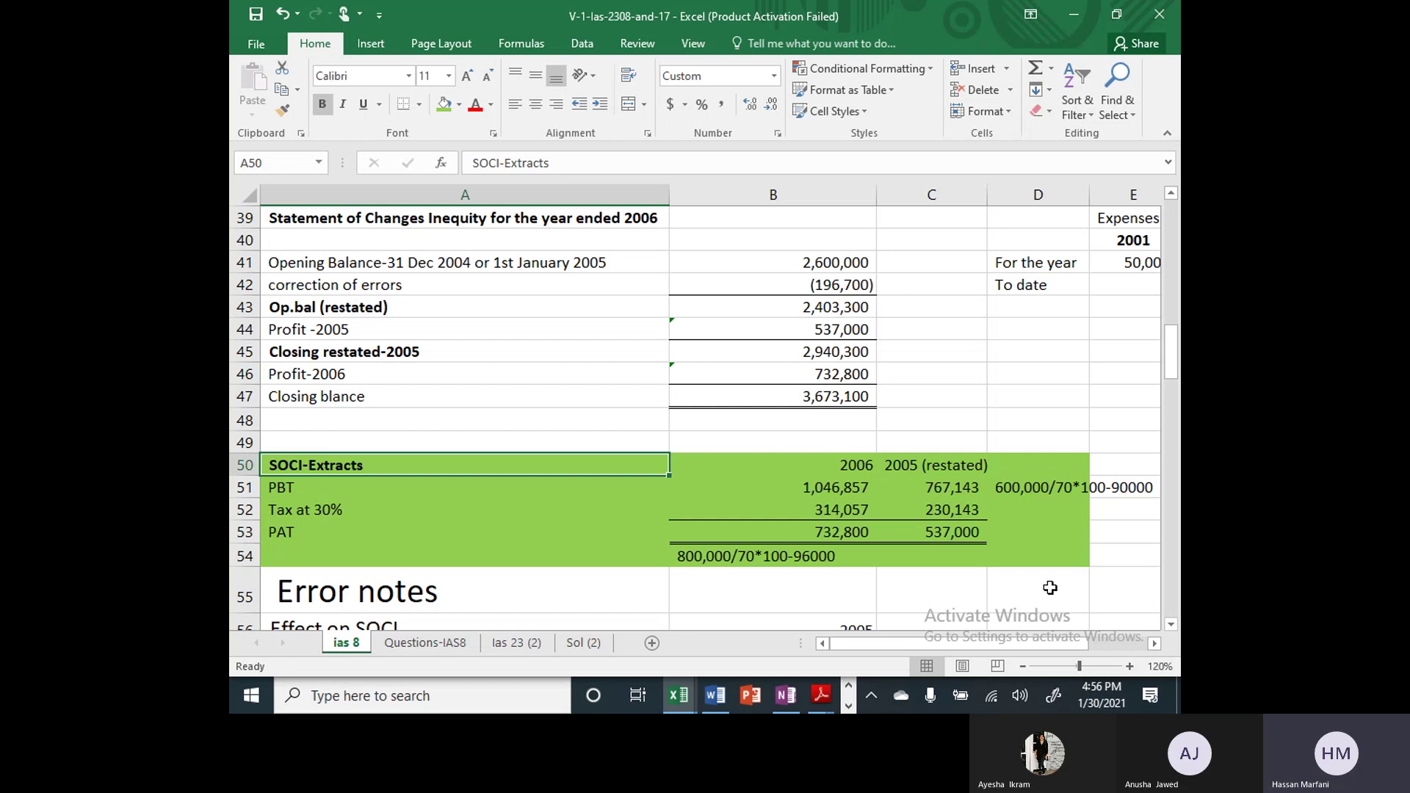
Examine the Statement of Changes in Equity heading and its opening balance row
key("Up")
key("Up")
key("Up")
key("Up")
key("Up")
key("Up")
key("Up")
key("Up")
key("Up")
key("Up")
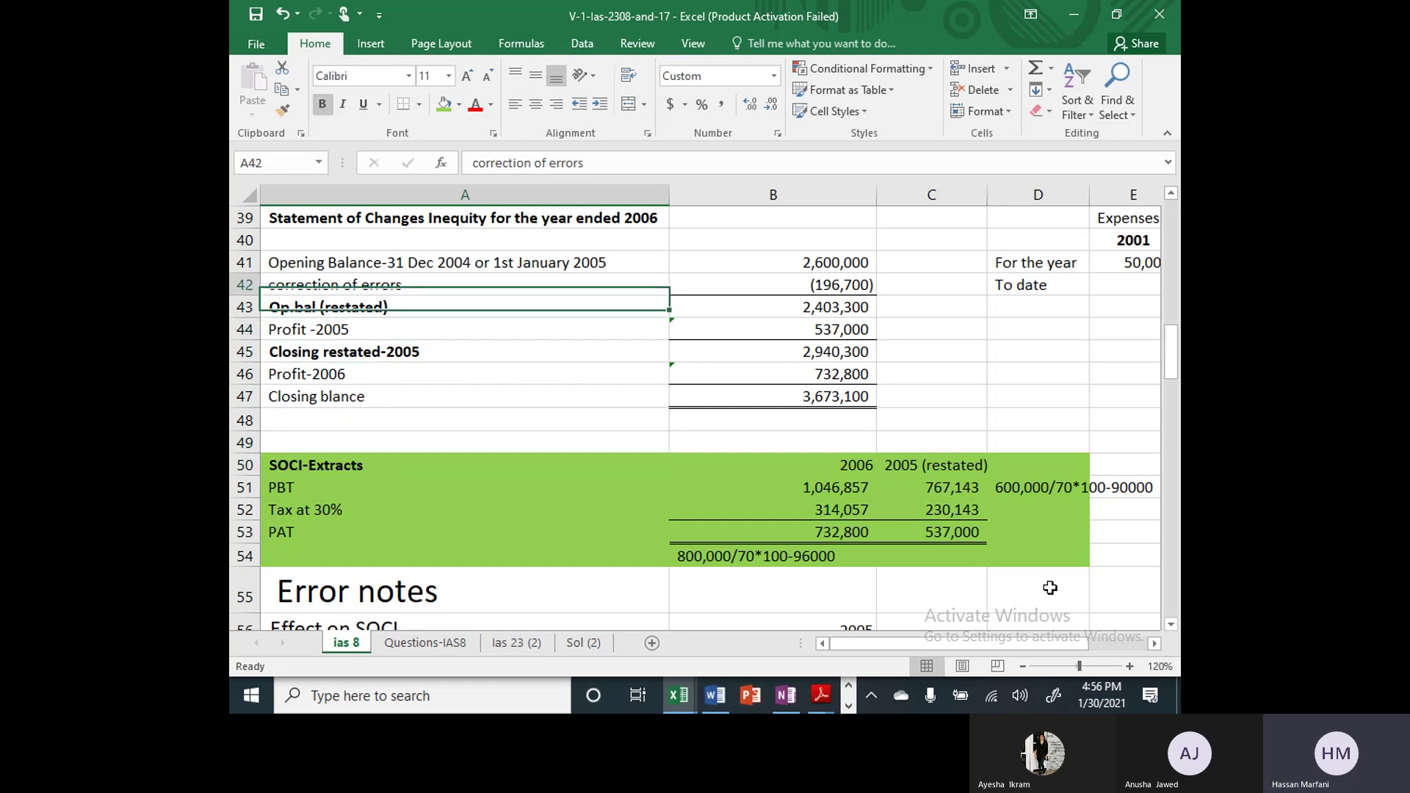
key("Up")
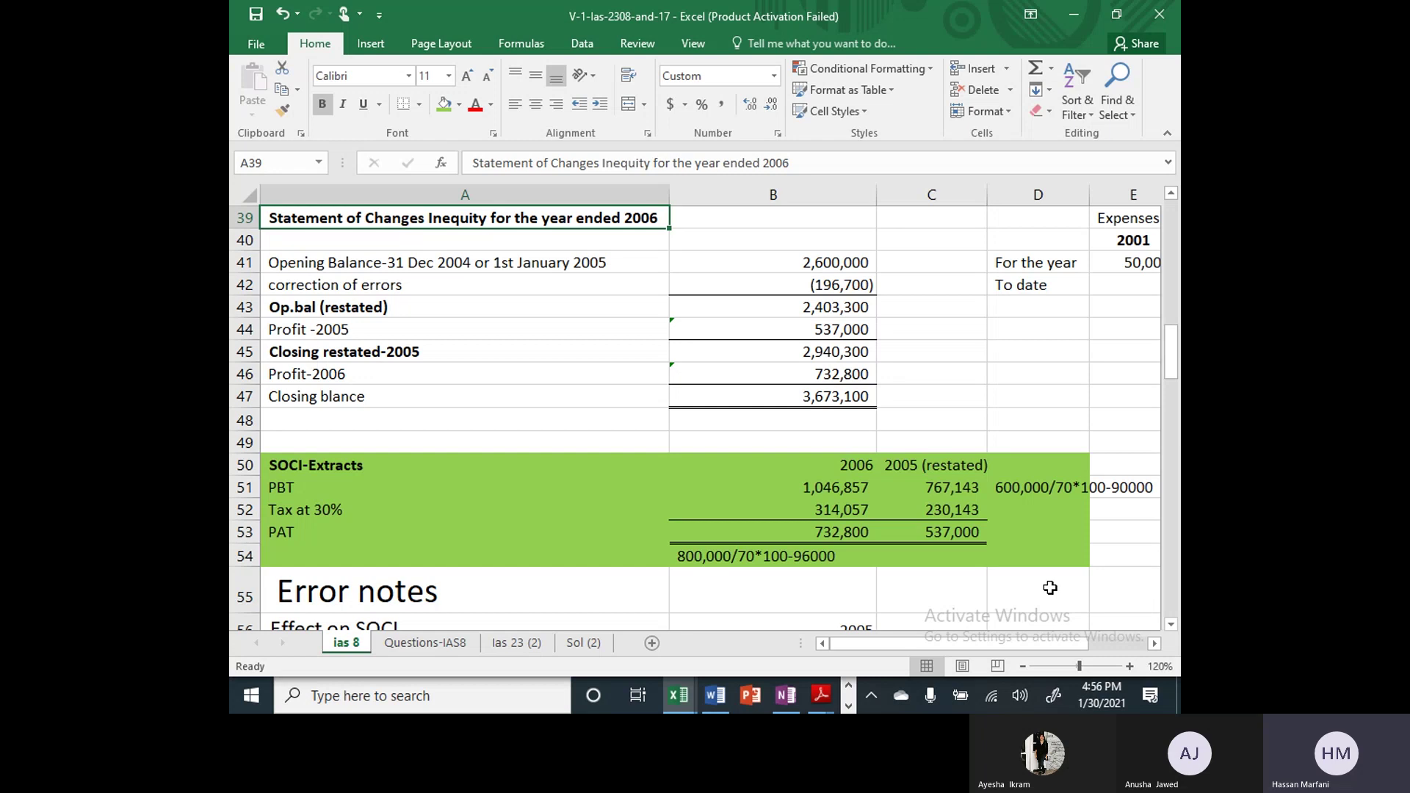
key("Down")
key("Down")
key("Up")
key("Up")
key("Up")
key("Down")
key("Down")
key("Down")
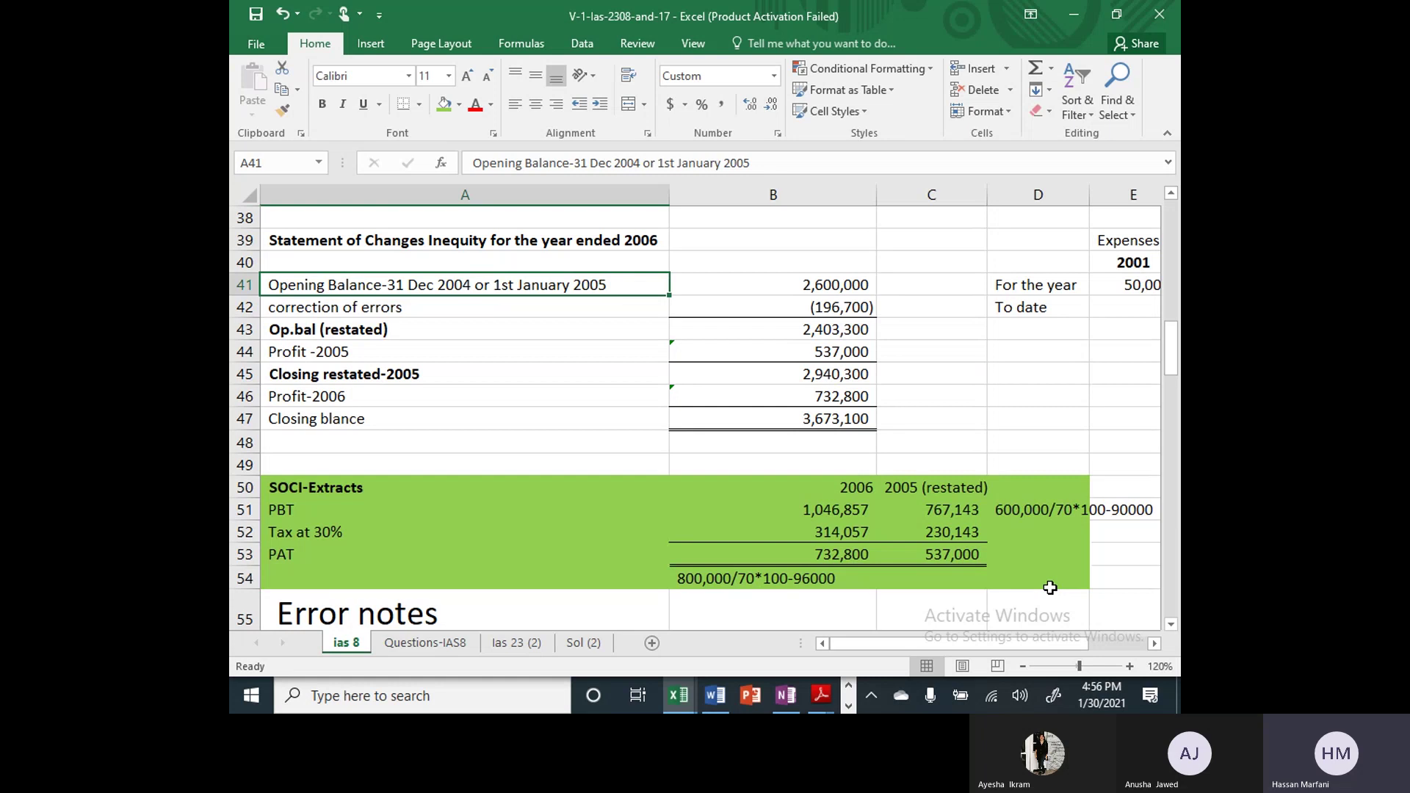
Look up the 2004 retained earnings in the Balance Sheet Extracts on the Questions-IAS8 sheet
key("ctrl+Page_Down")
key("Down")
key("Down")
key("Down")
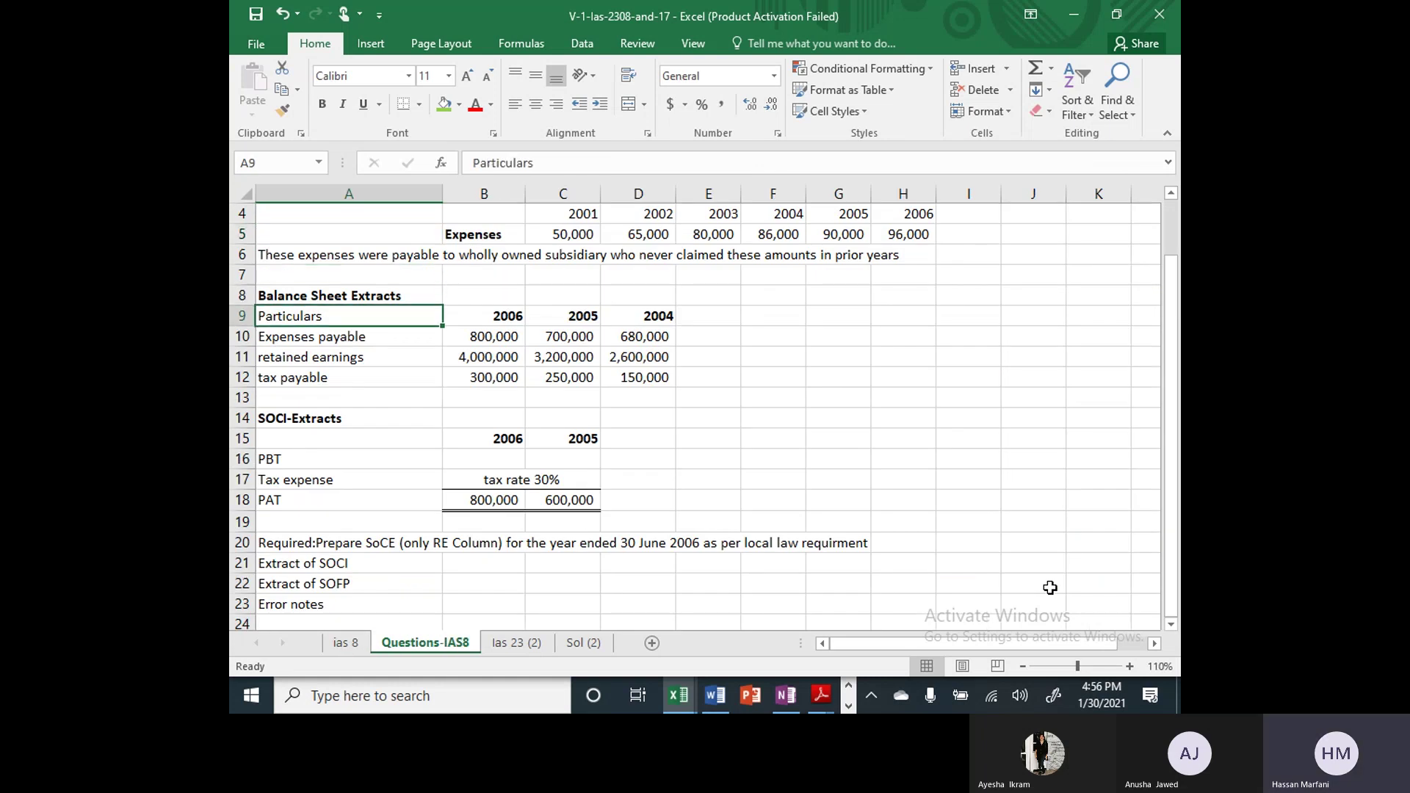
key("Down")
key("Down")
key("Right")
key("Right")
key("Right")
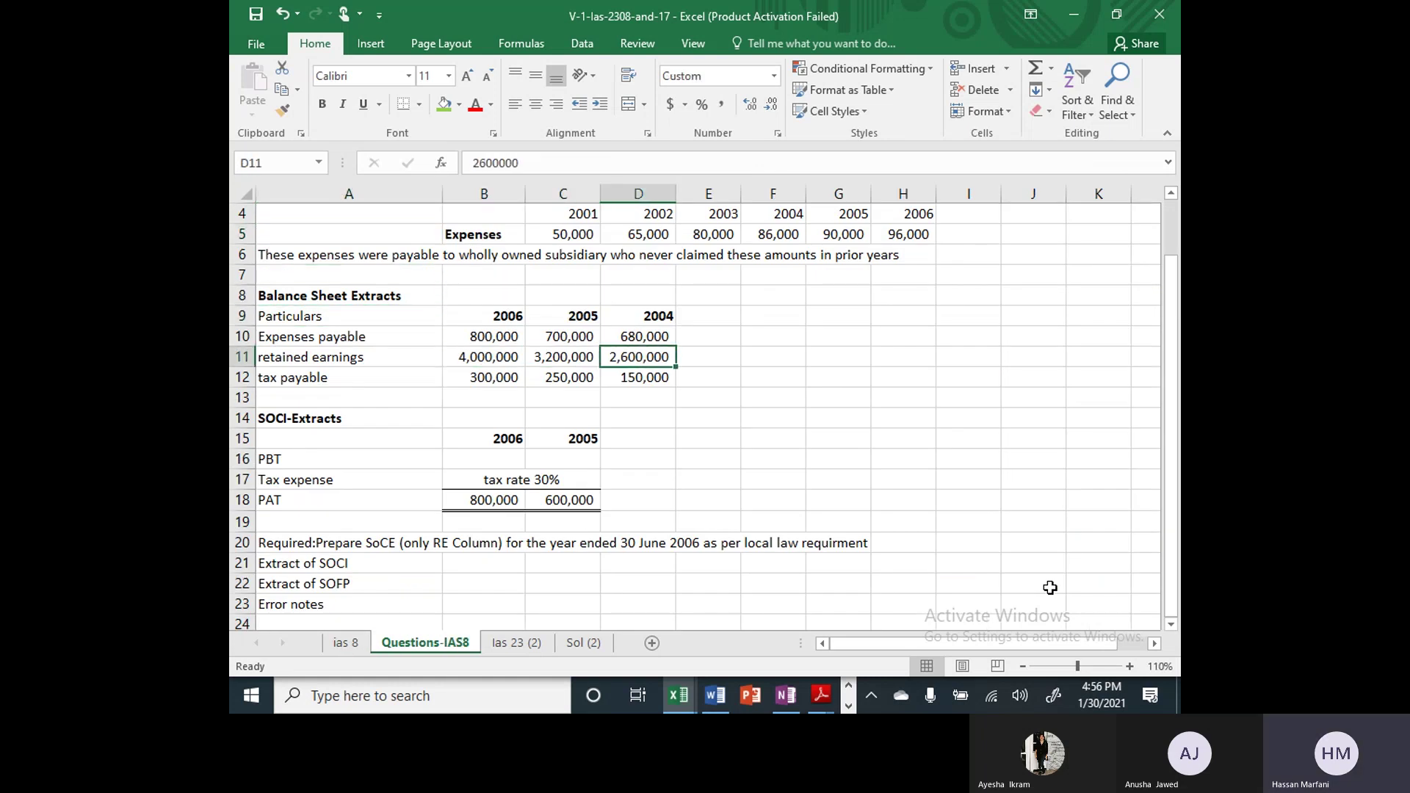
Fill the opening balance amount of the Statement of Changes in Equity on the ias 8 sheet with yellow
key("ctrl+Page_Up")
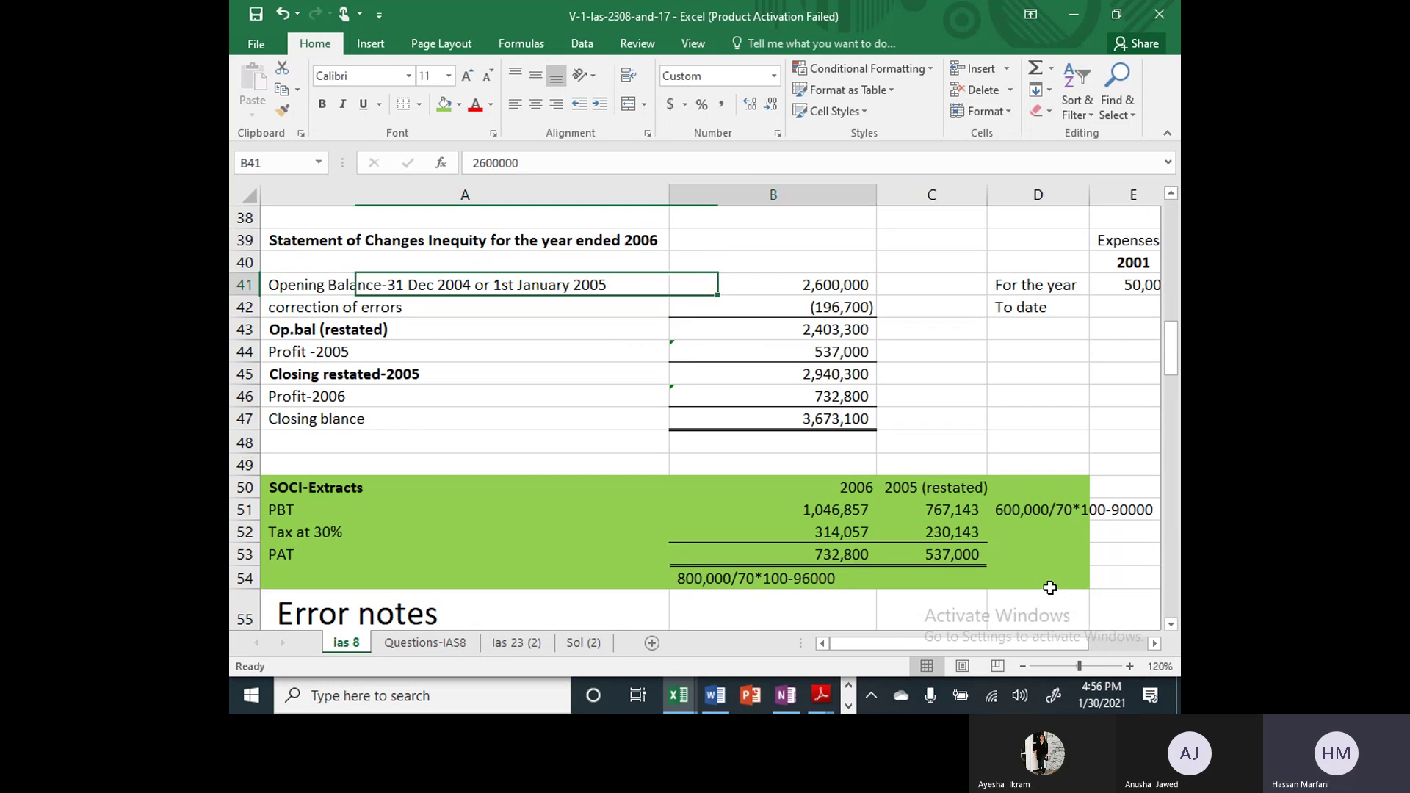
key("alt")
key("h")
key("h")
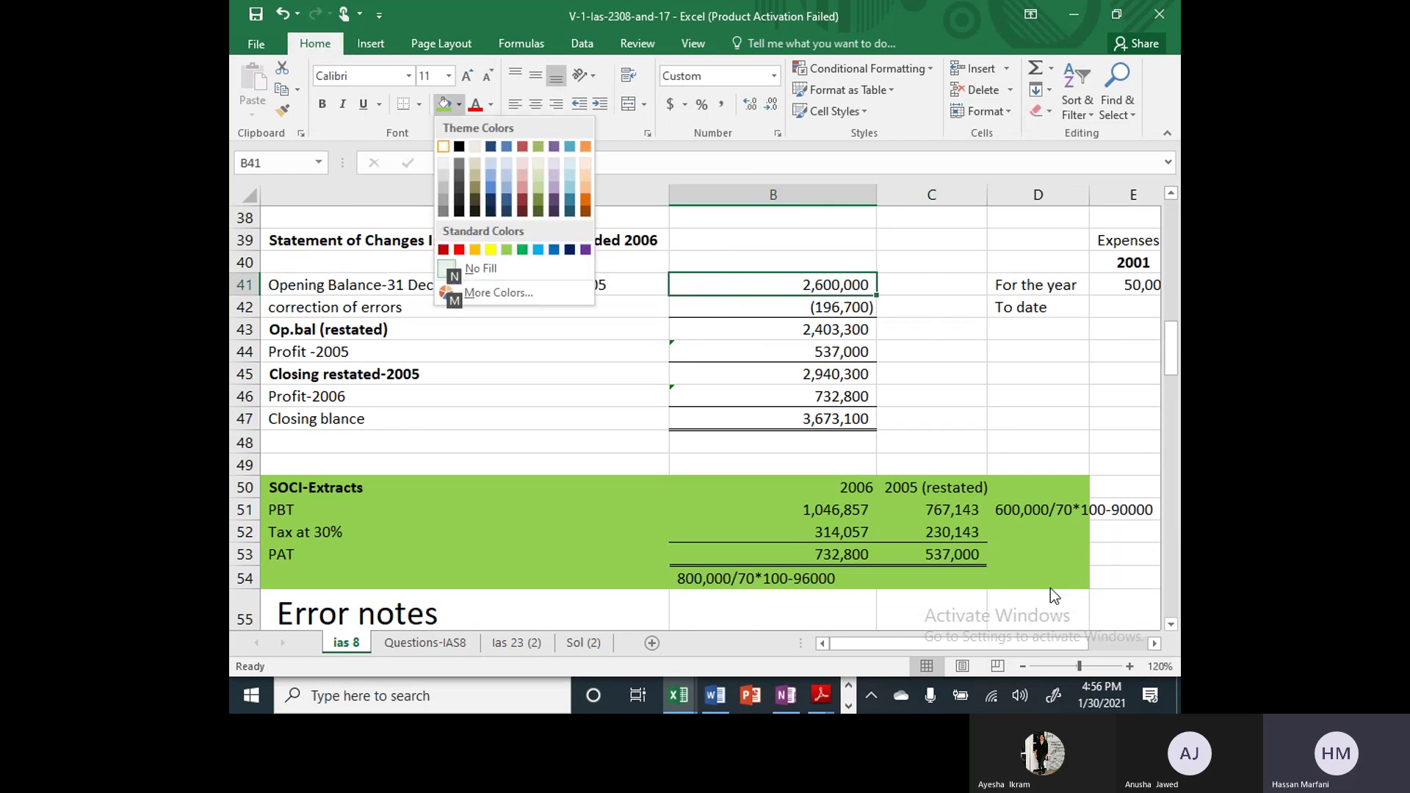
key("Up")
key("Up")
key("Left")
key("Left")
key("Left")
key("Return")
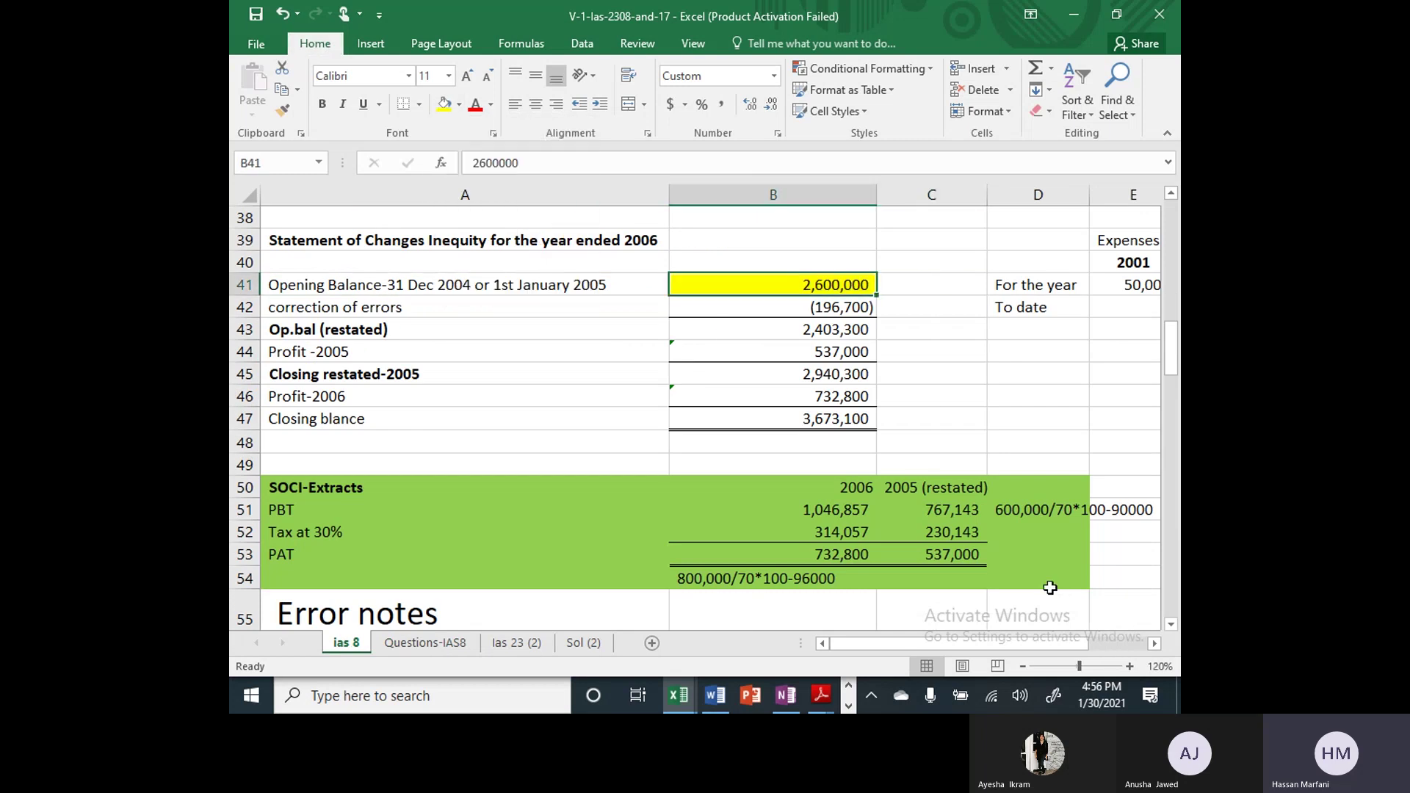
Review the opening balance and correction of errors rows, and select the 2001 to 2004 yearly expenses to see their total
key("Left")
key("Down")
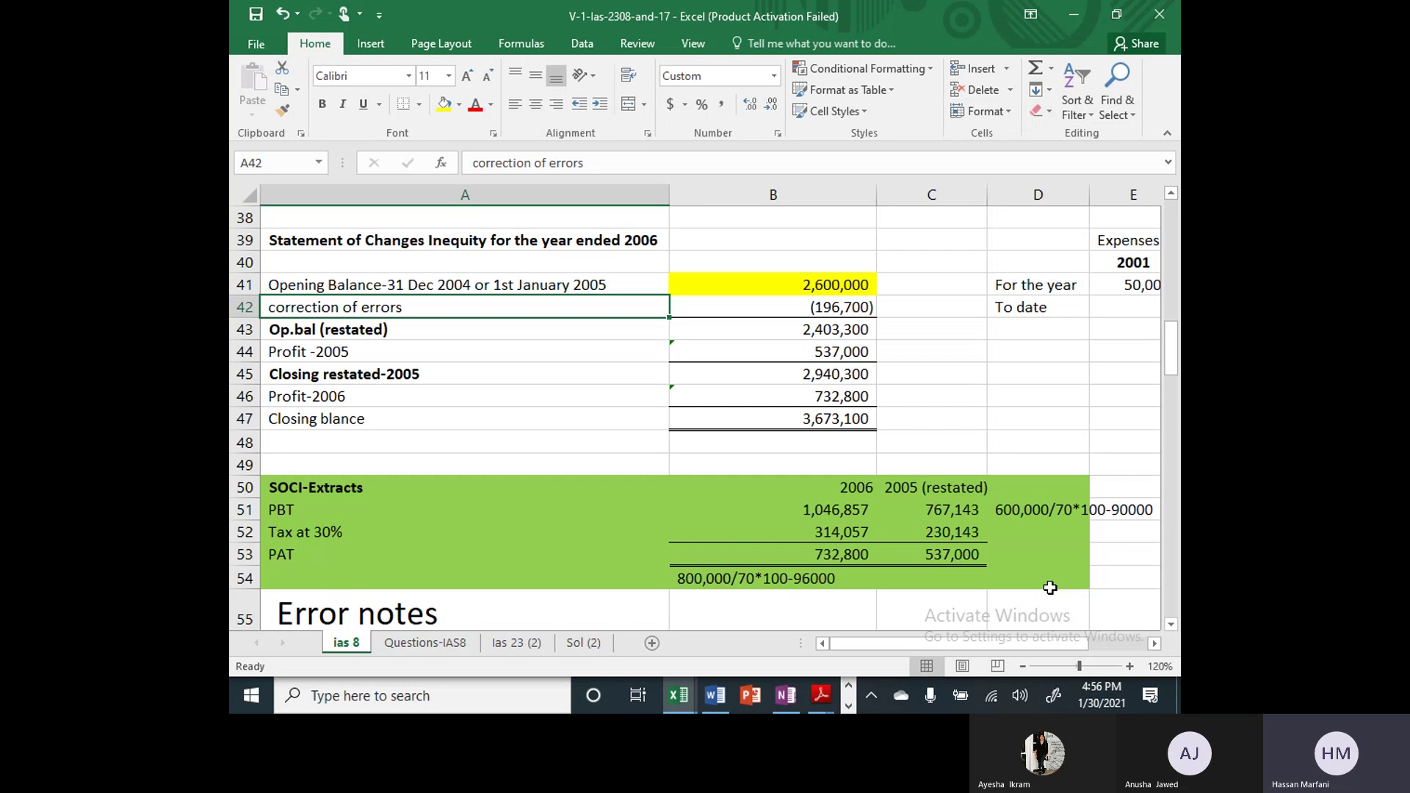
key("Up")
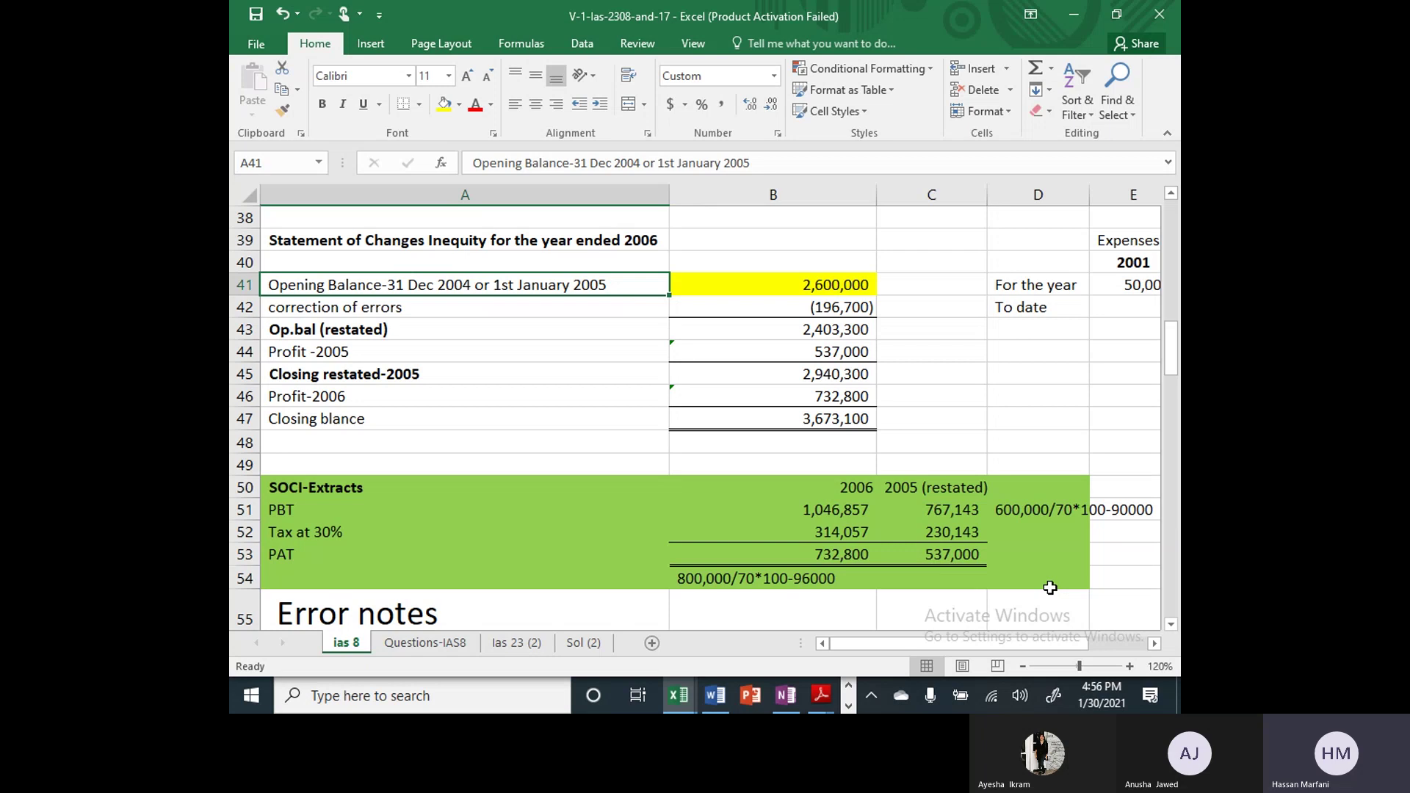
key("Right")
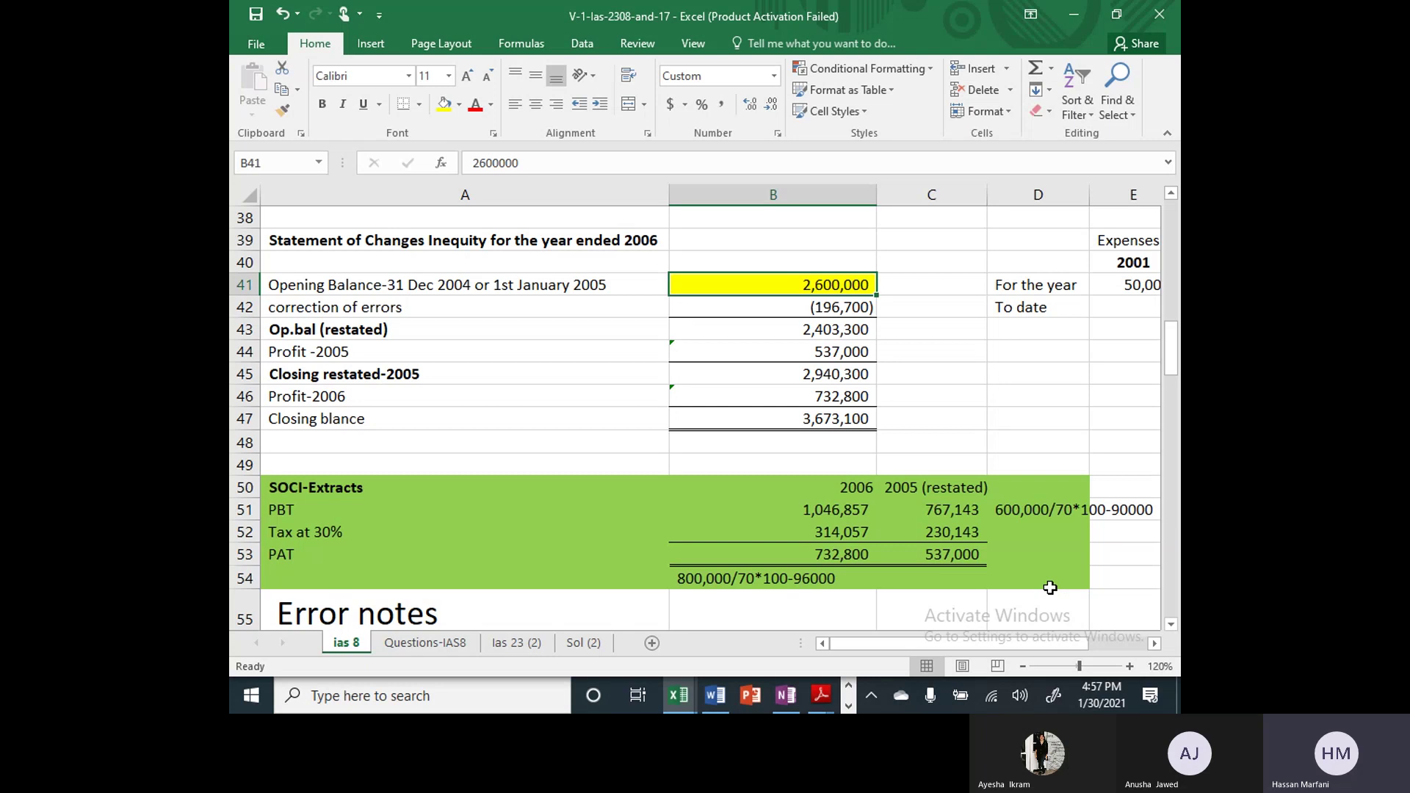
key("Right")
key("Right")
key("Right")
key("Right")
key("Right")
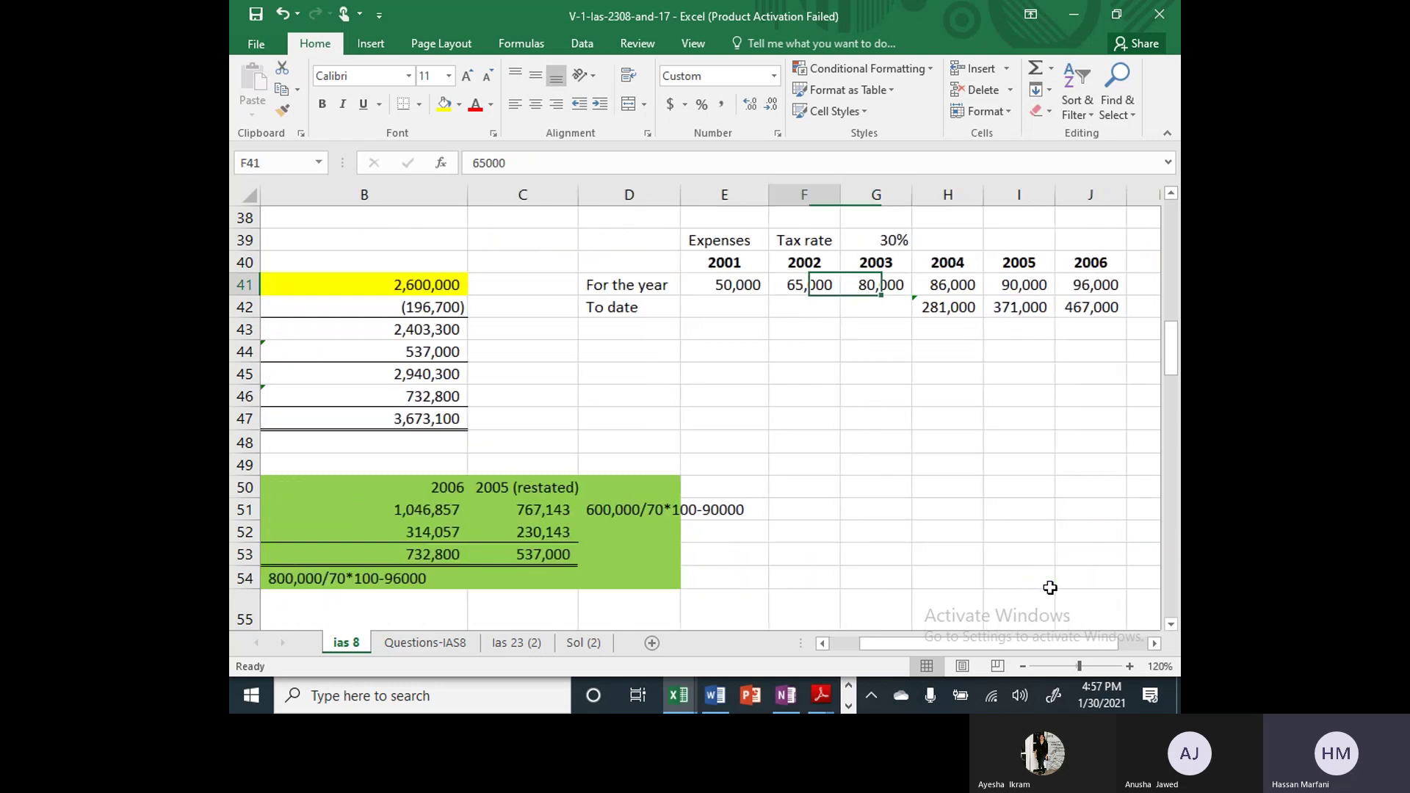
key("Left")
key("Left")
key("shift+Right")
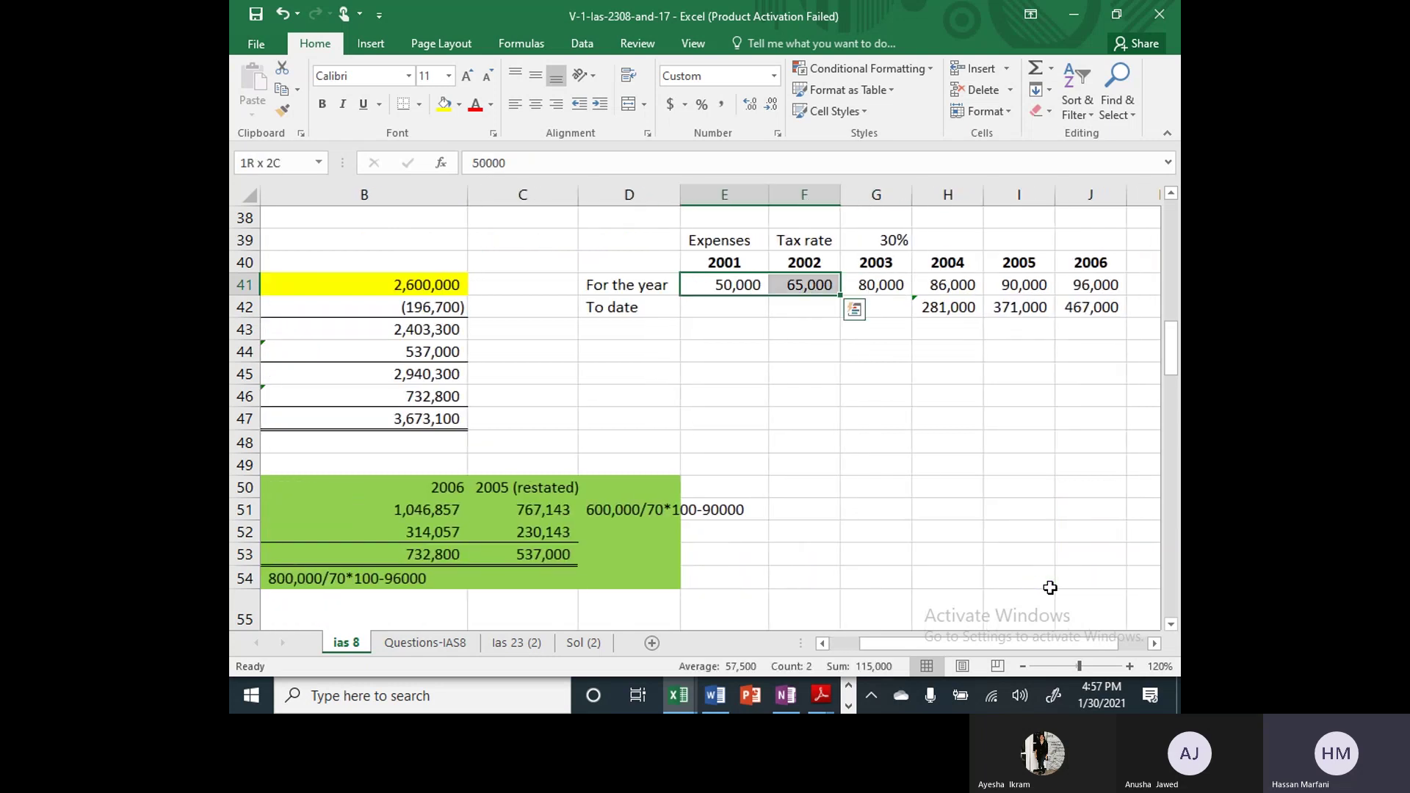
key("shift+Right")
key("shift+Right")
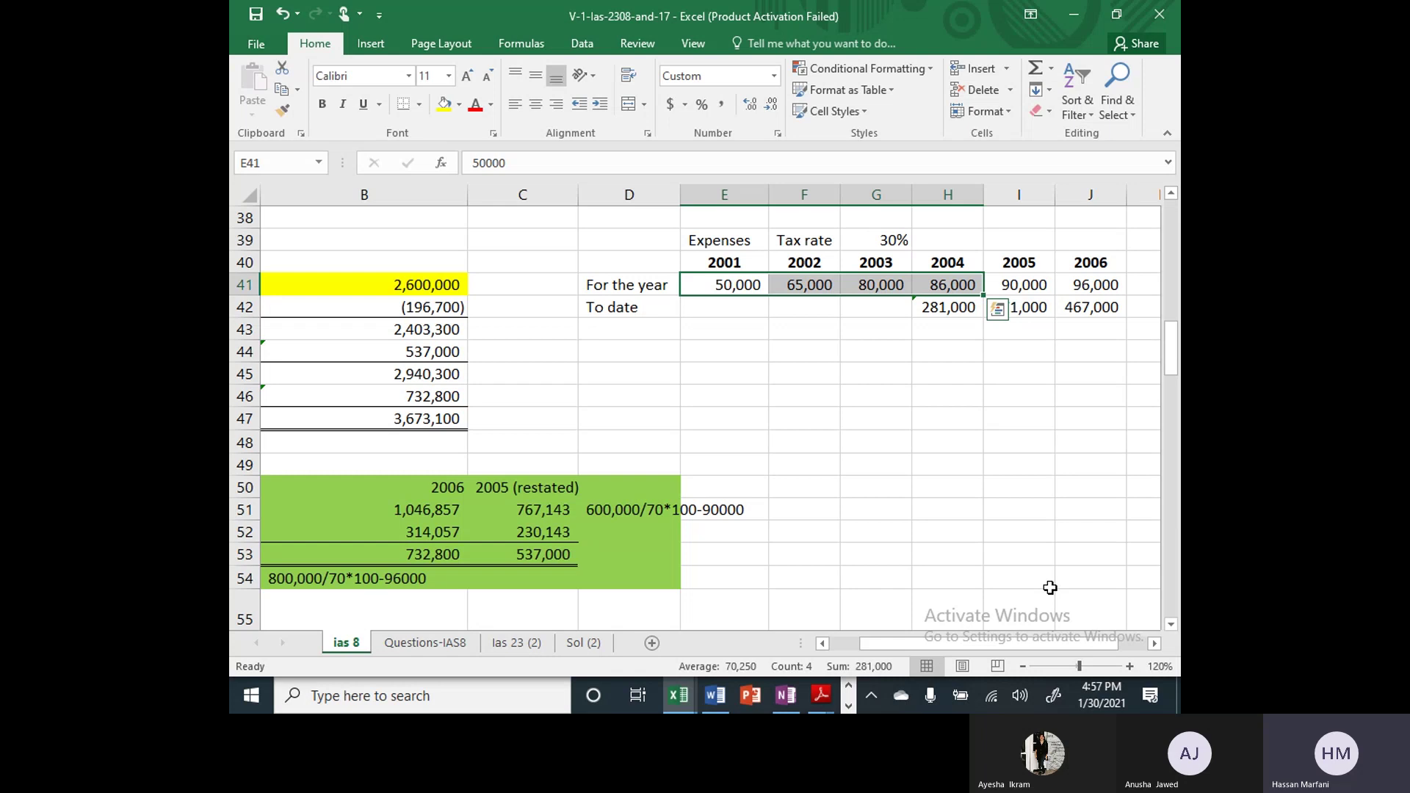
key("Left")
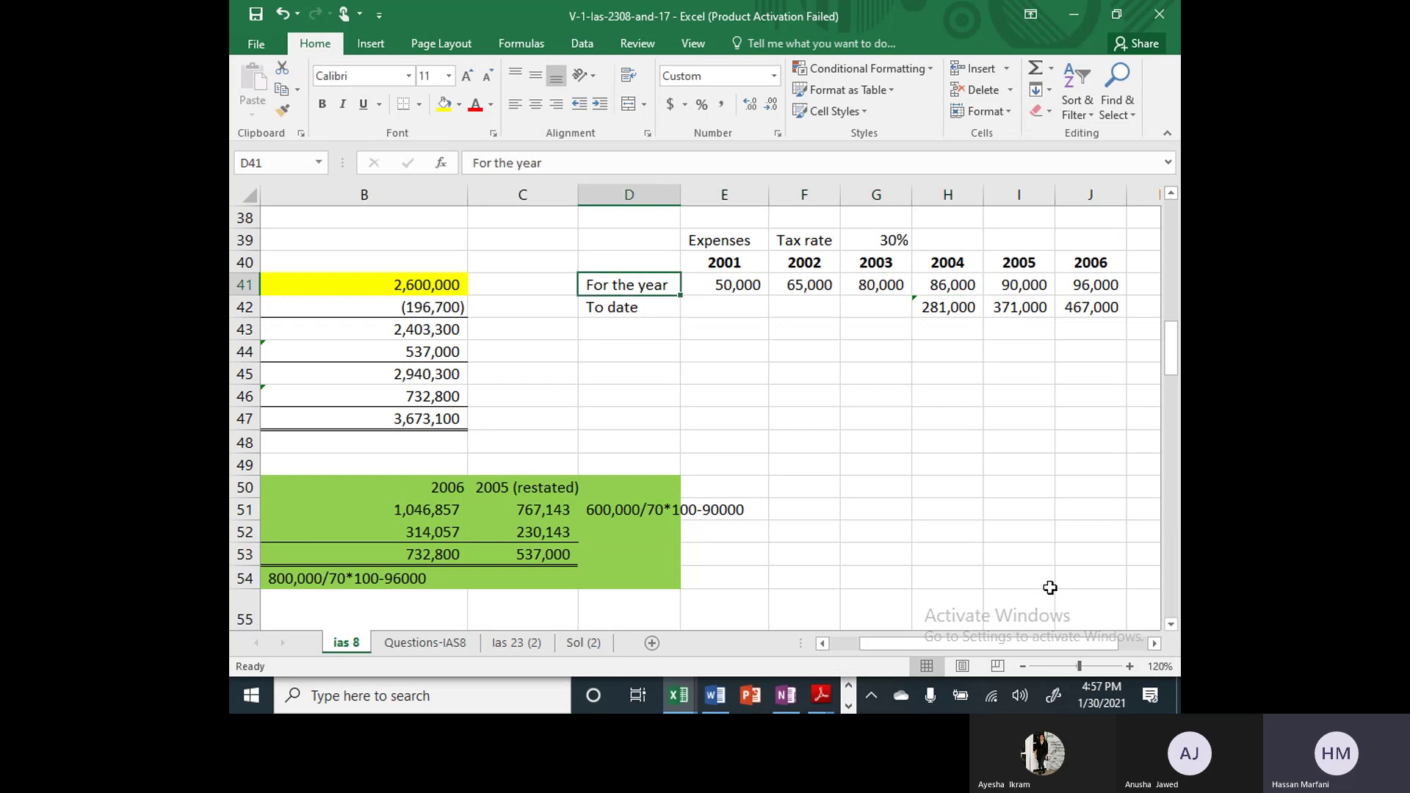
Check the formula behind the 2004 to-date expenses against the yearly expense amounts
key("Right")
key("Right")
key("Down")
key("Right")
key("Right")
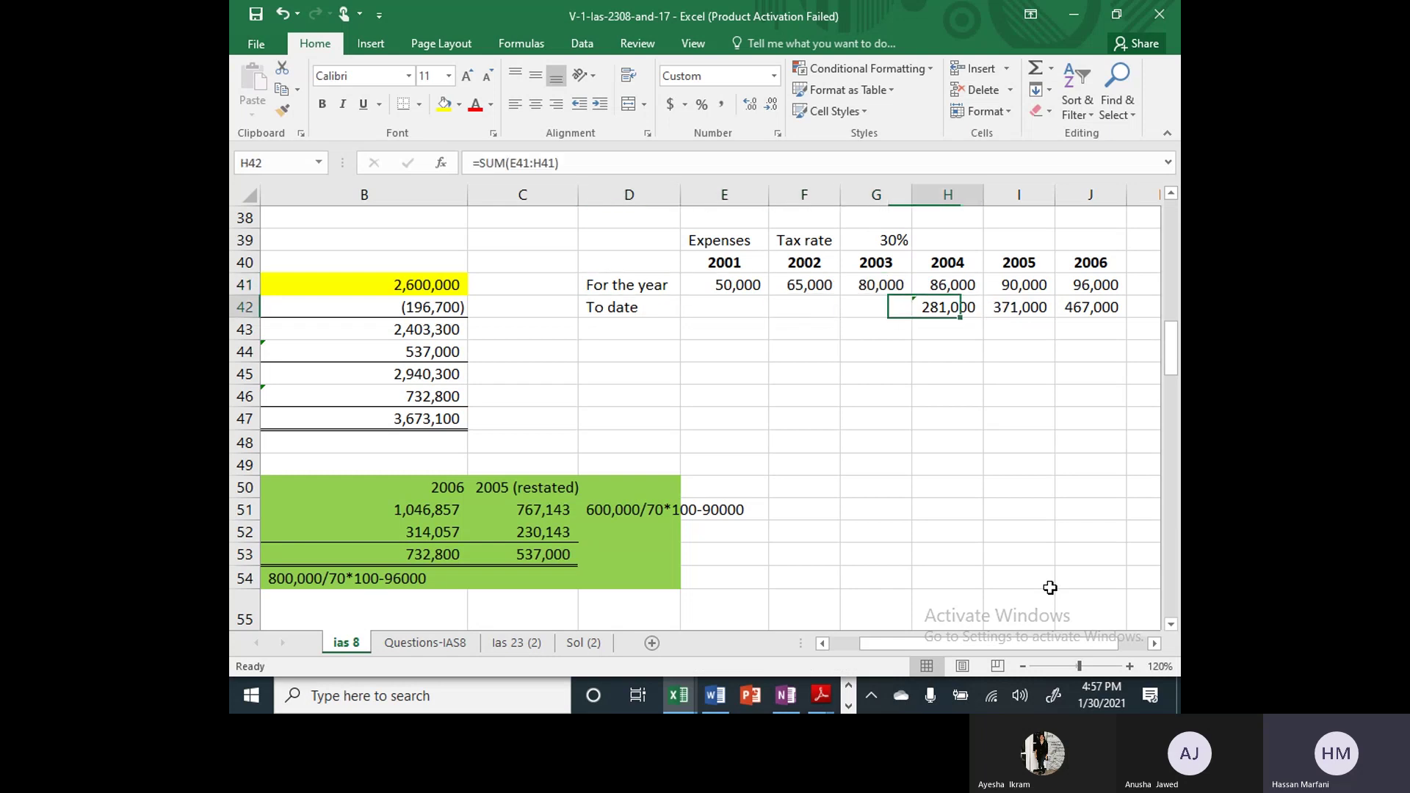
key("Up")
key("shift+Left")
key("shift+Left")
key("Left")
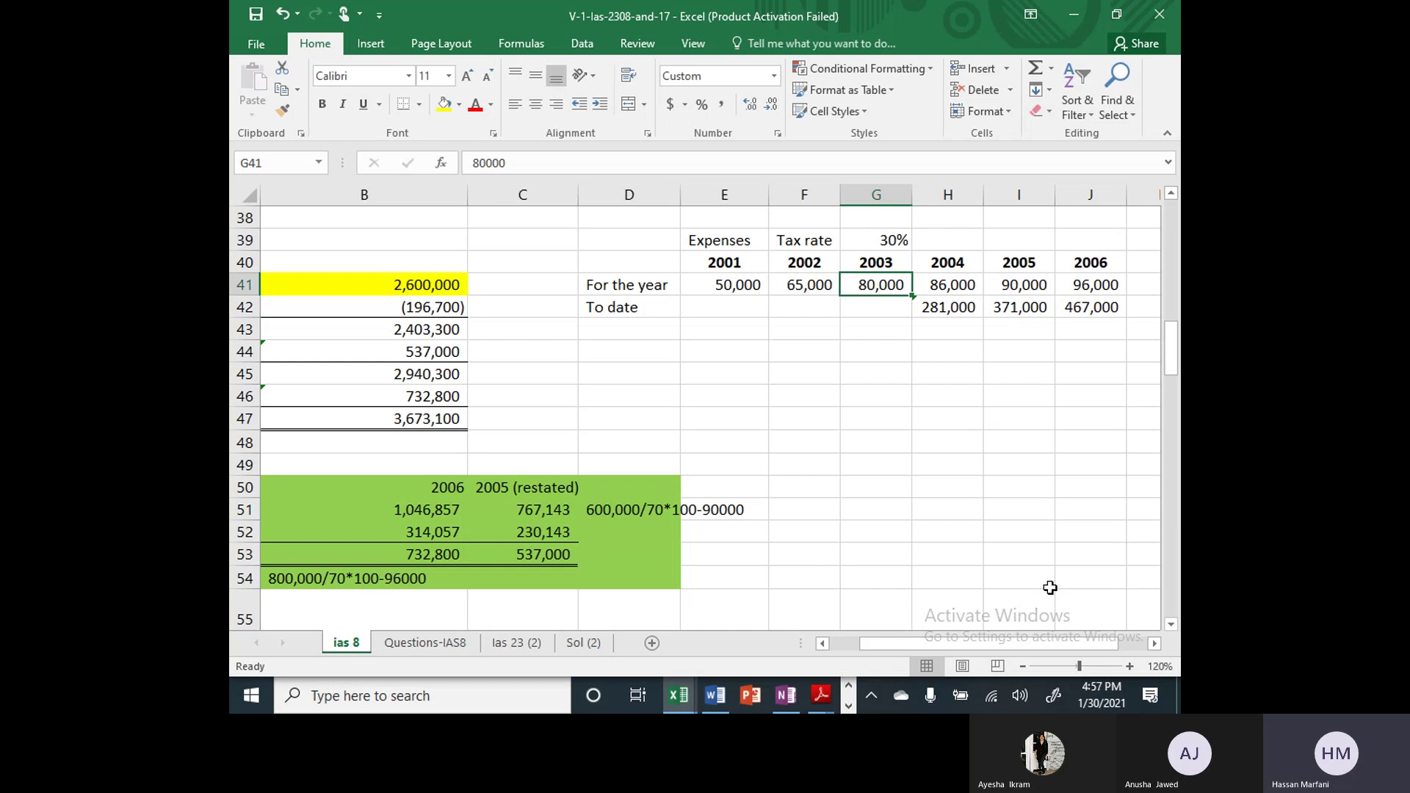
Inspect the formula behind the correction of errors amount and compare it with the opening balance
key("Left")
key("Home")
key("Down")
key("Right")
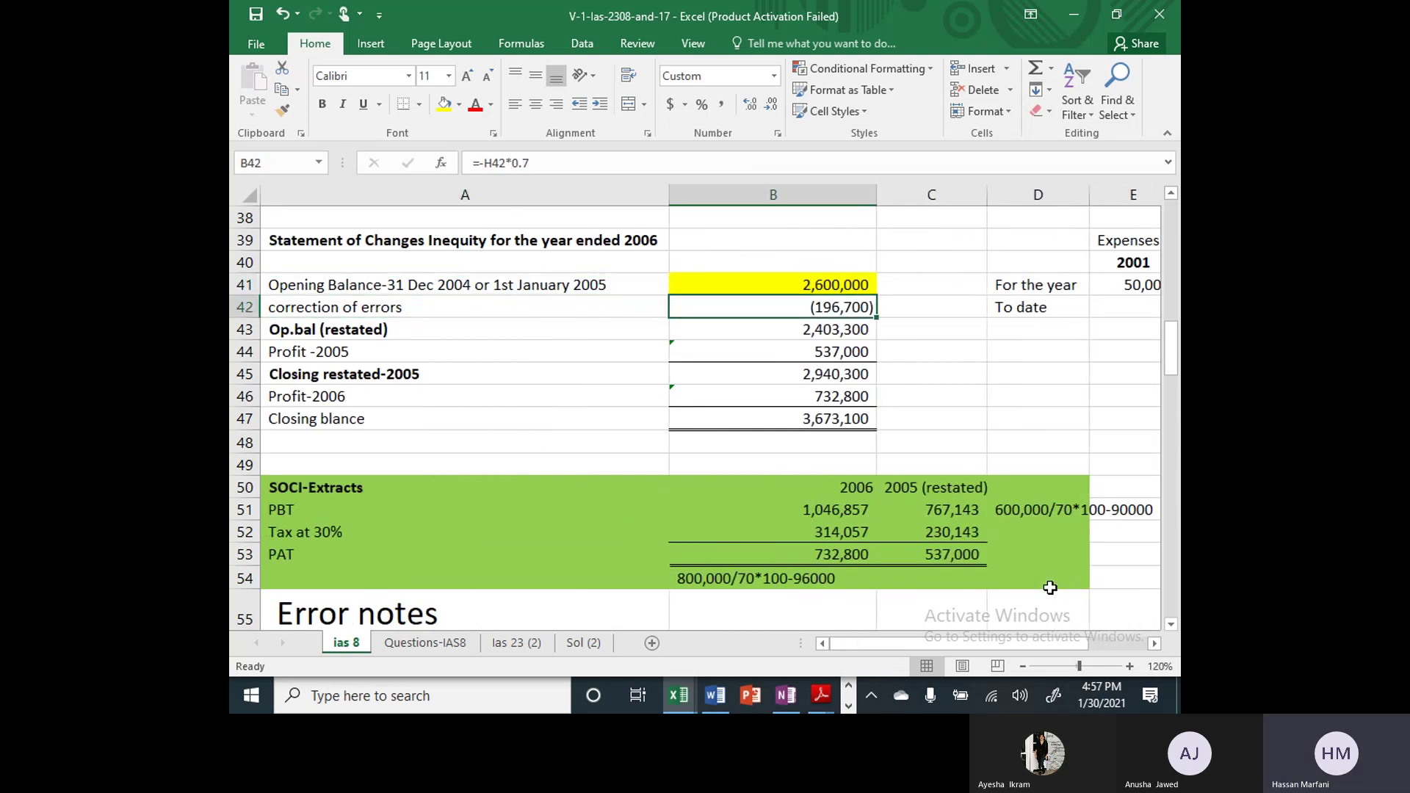
key("Left")
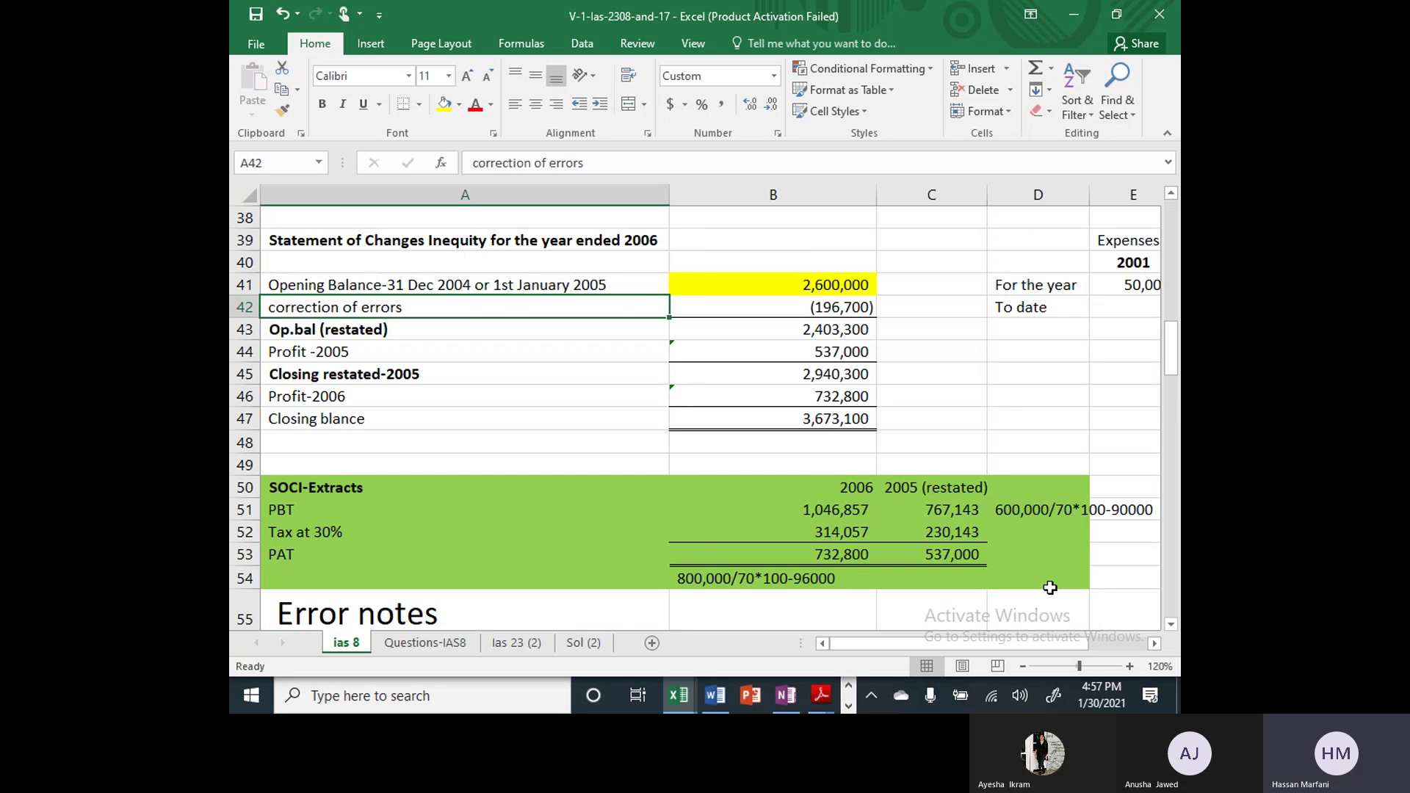
key("Up")
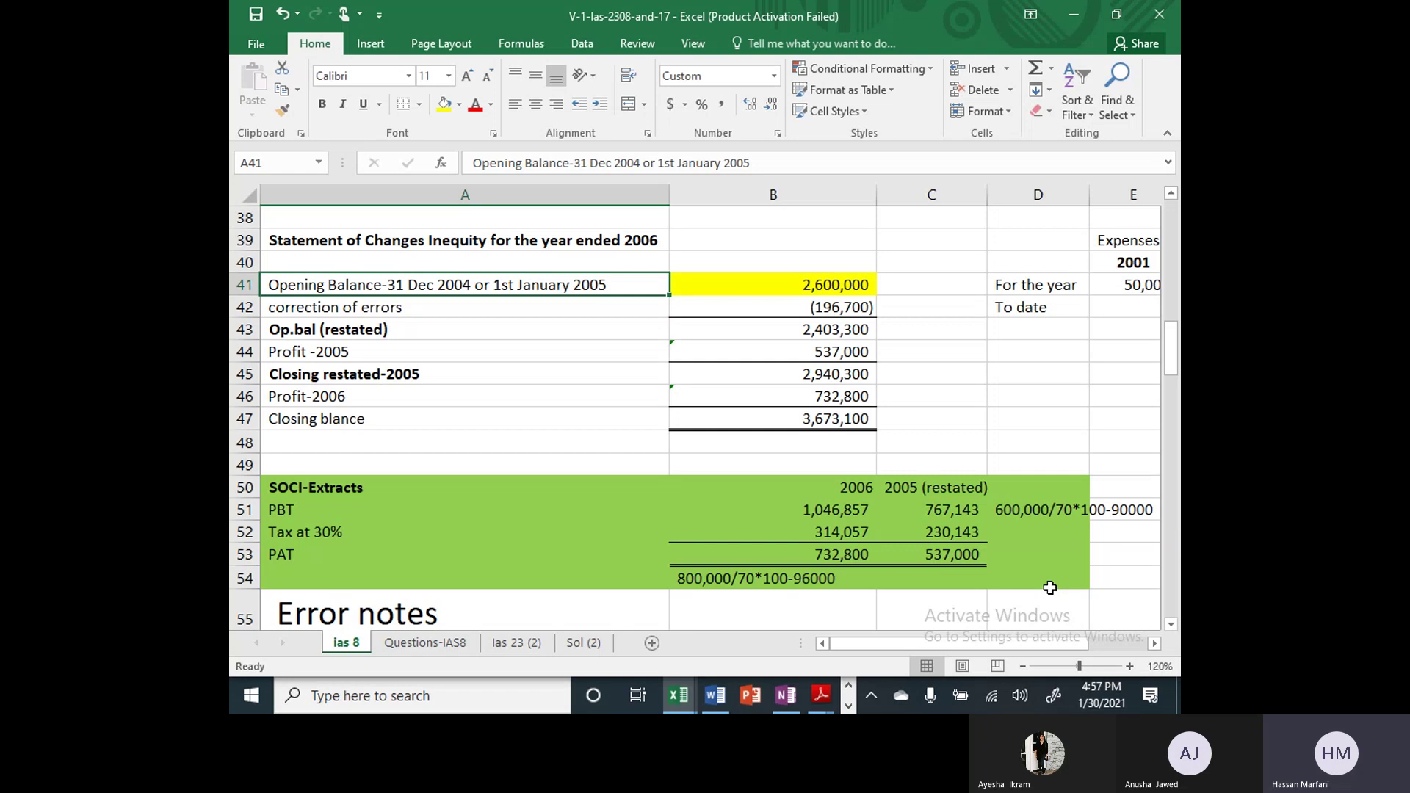
key("Right")
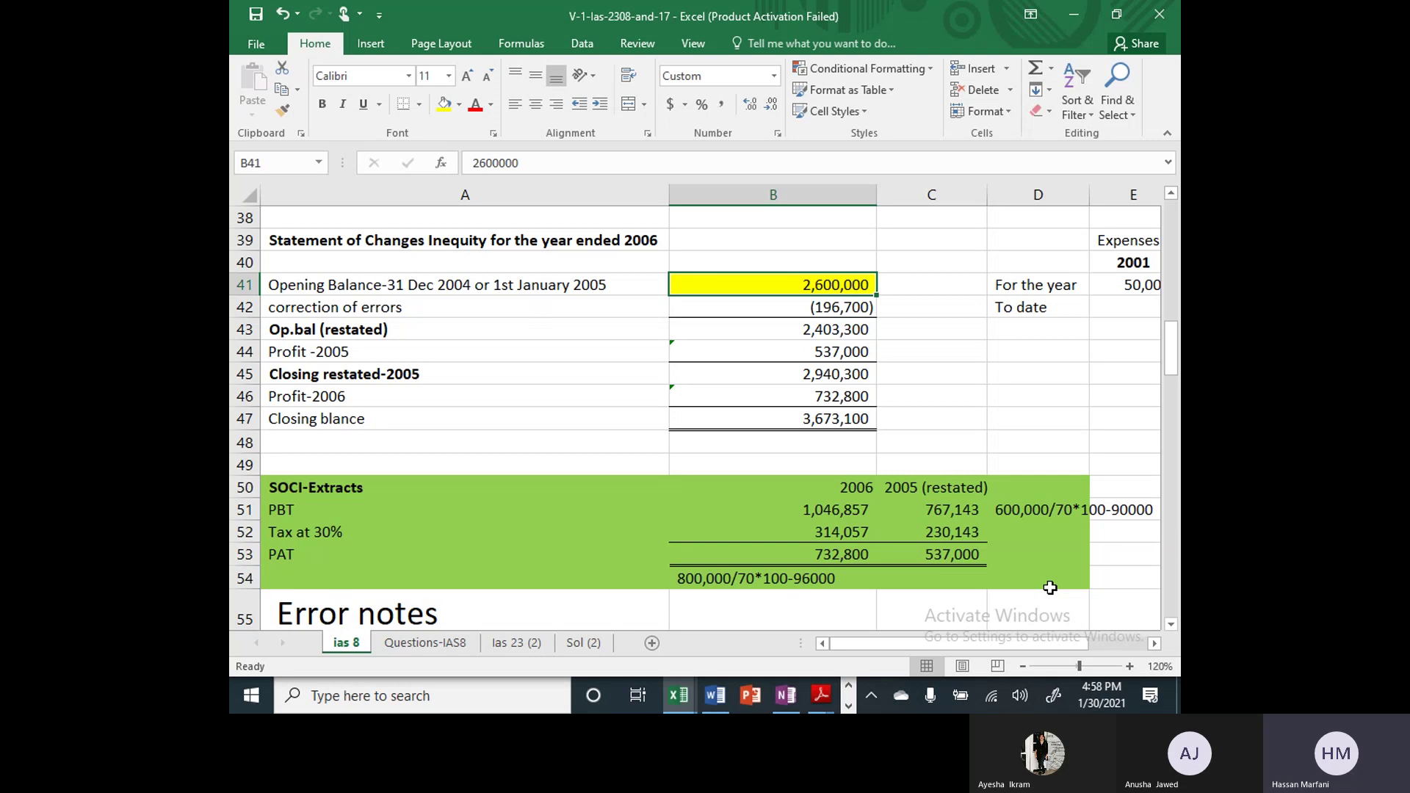
key("Down")
key("Left")
key("Right")
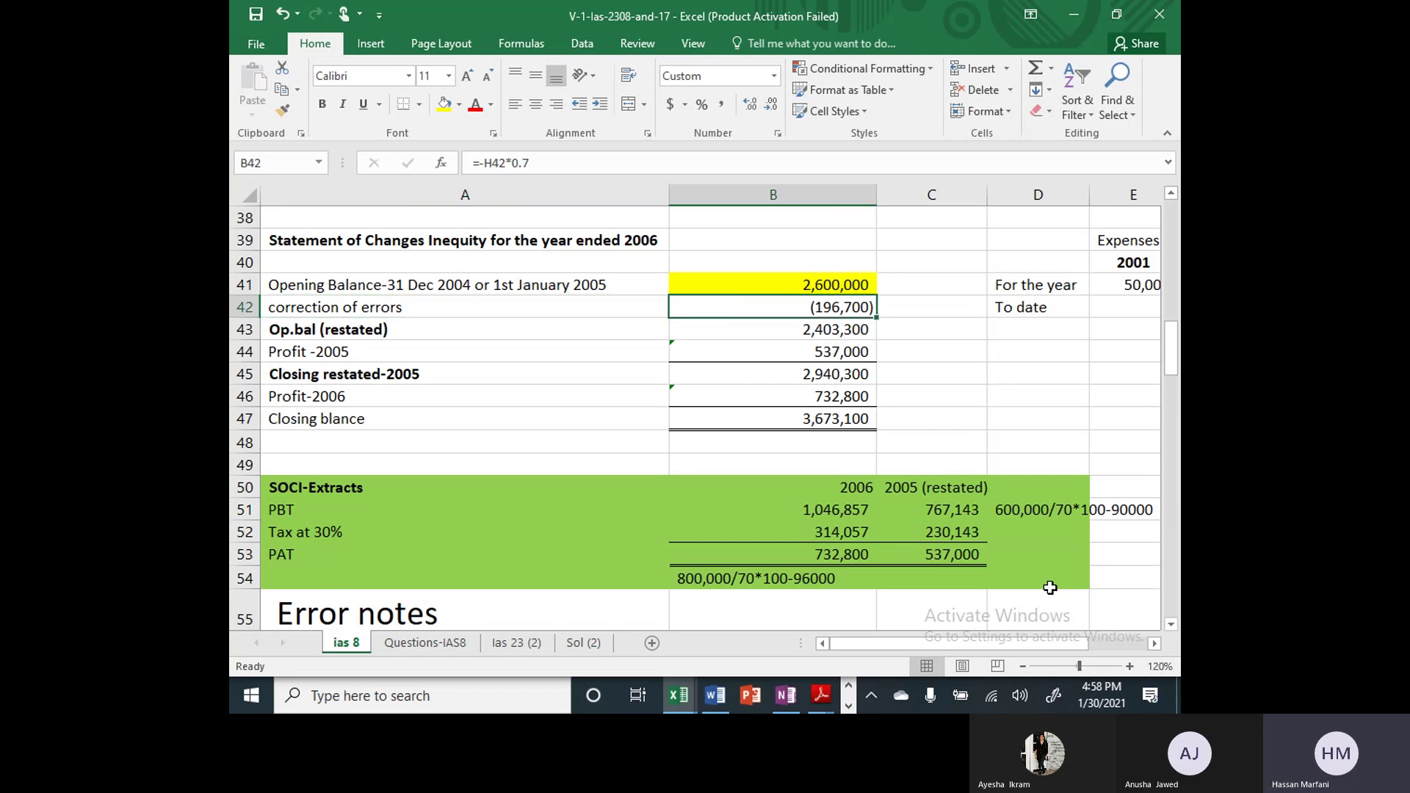
Append "1st january 2005" to the Op.bal (restated) label and inspect the formula behind its amount
key("Down")
key("Left")
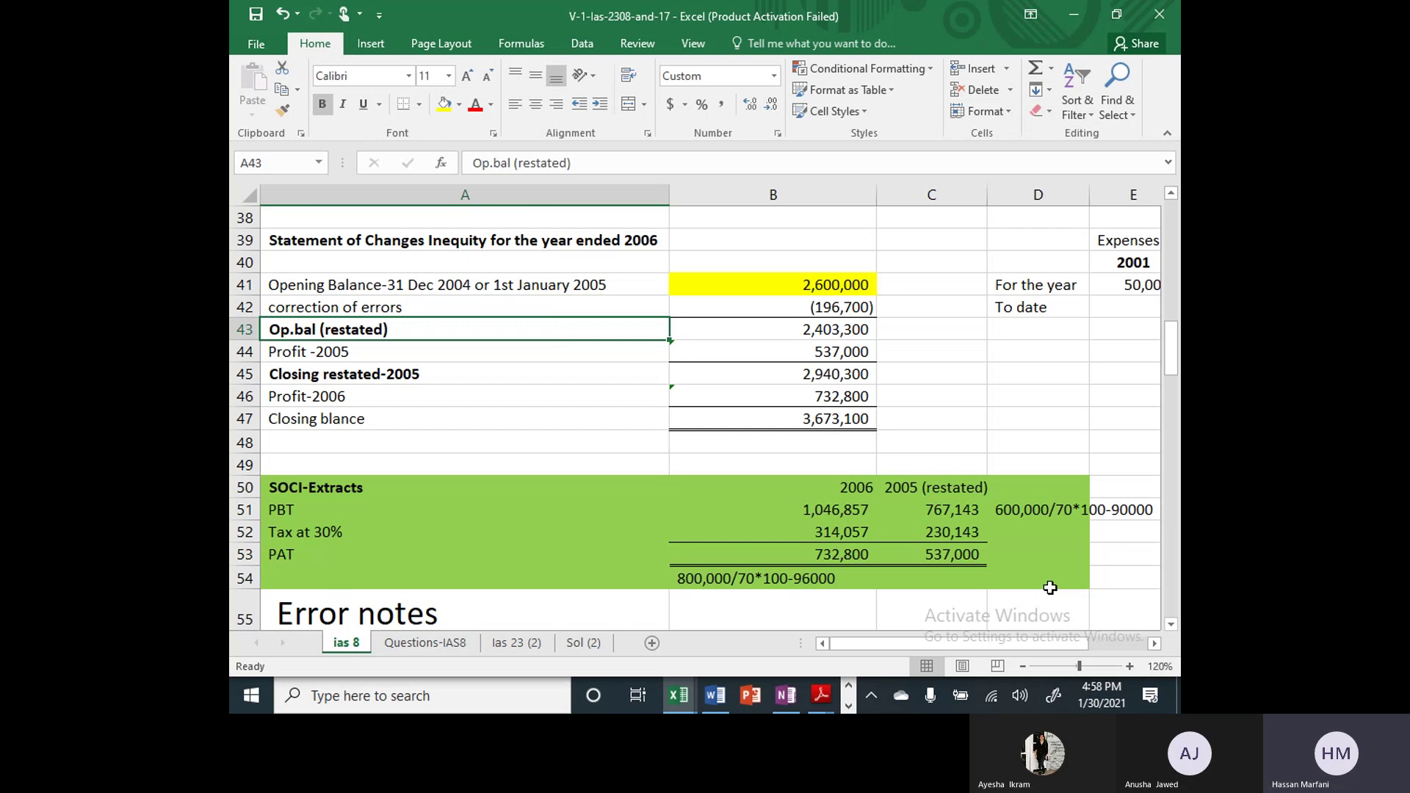
key("F2")
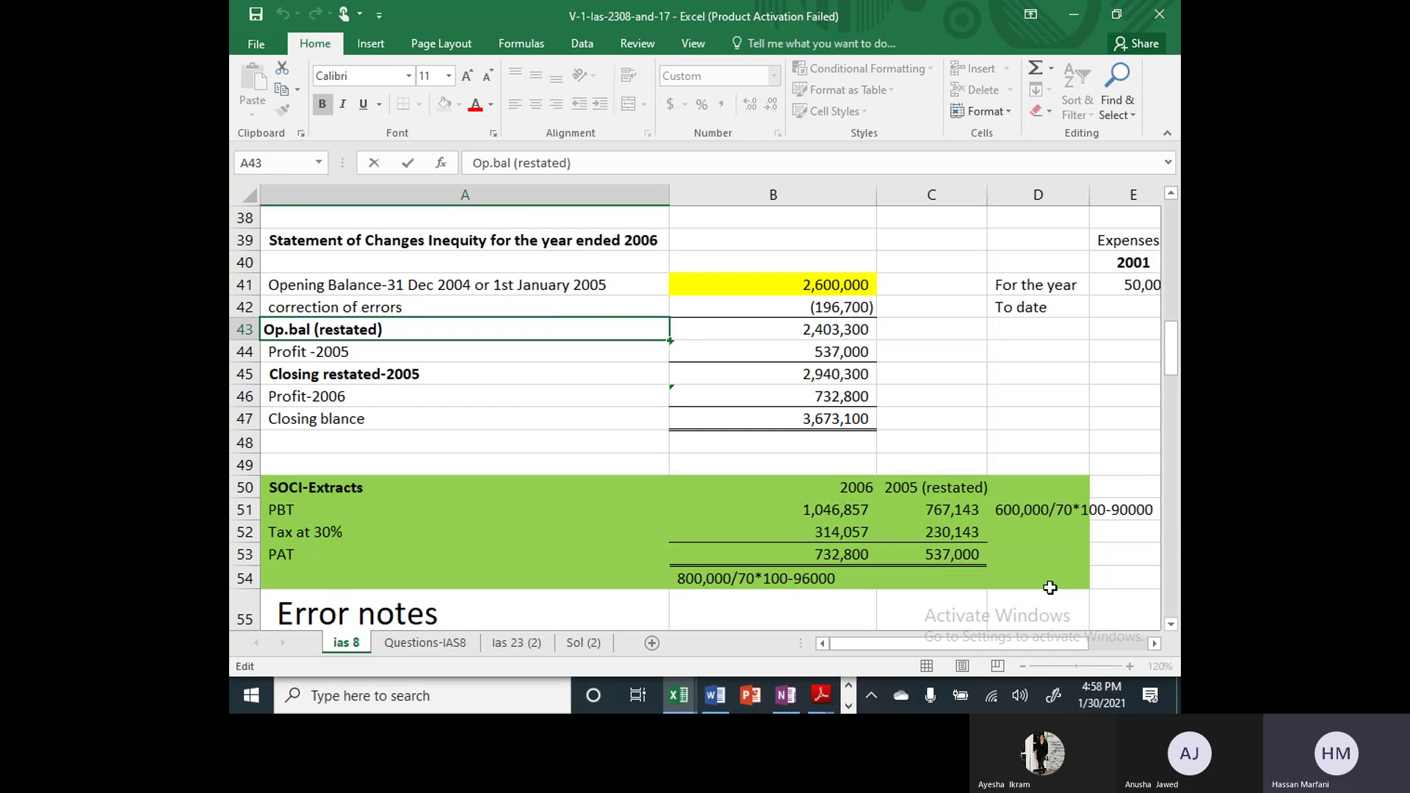
type("1st januar")
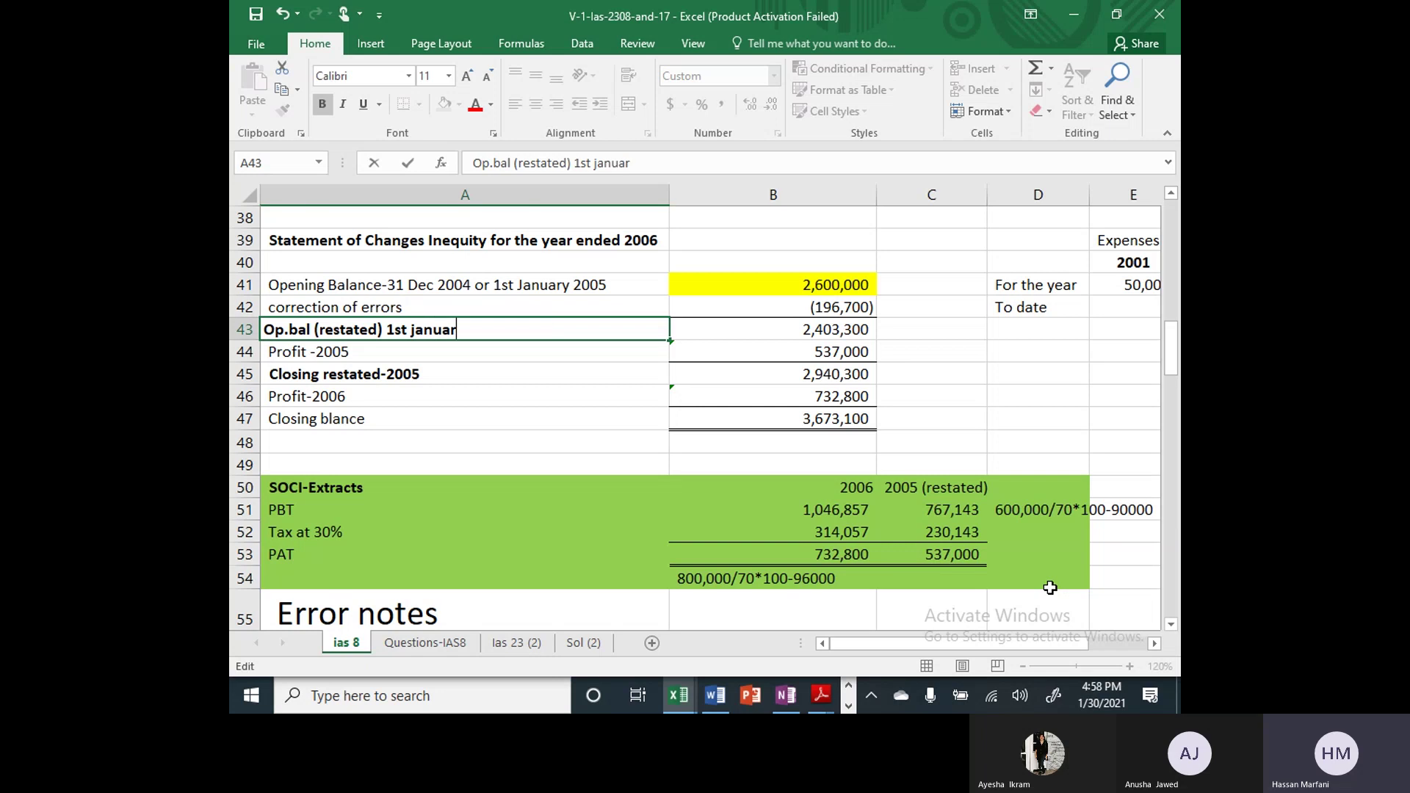
type("y 2005")
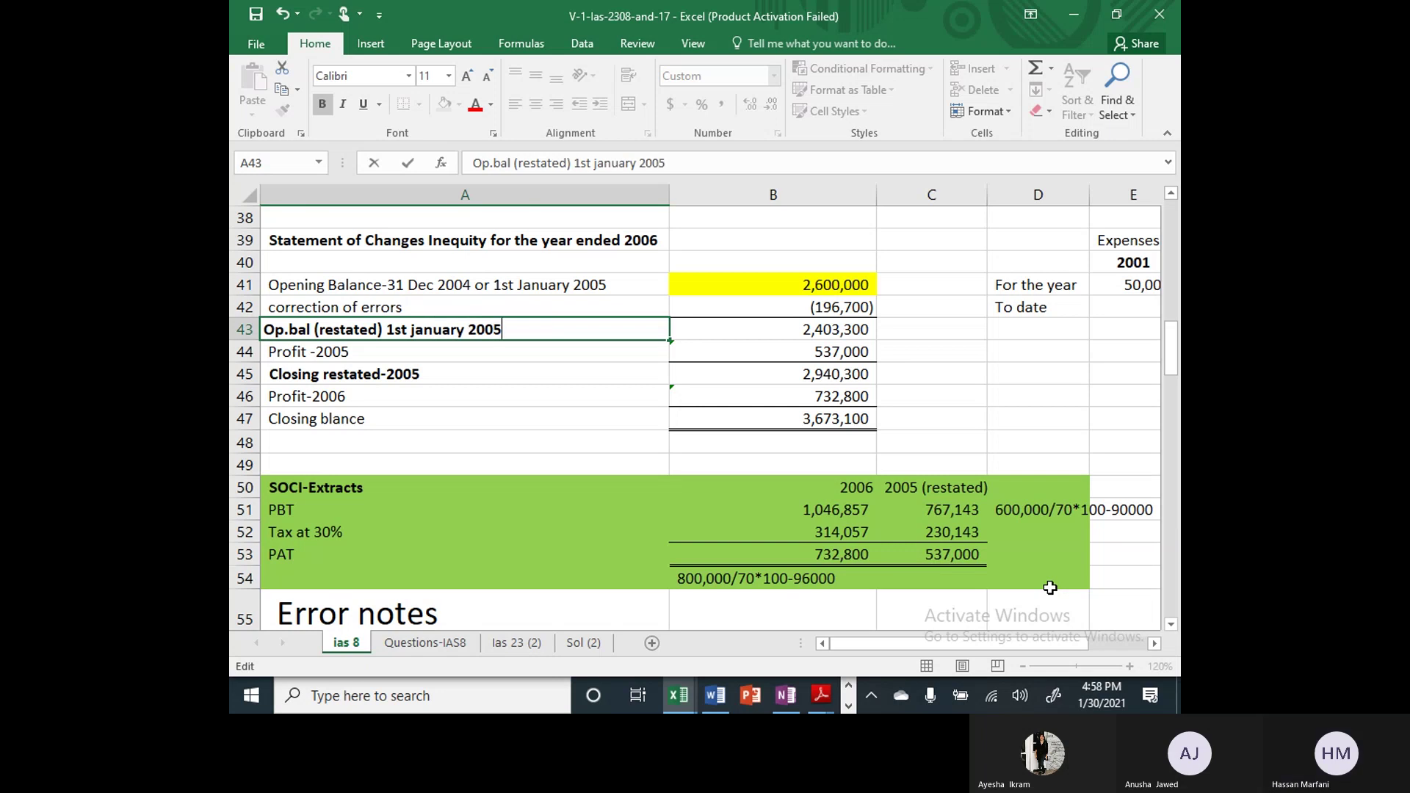
key("Return")
key("Up")
key("Right")
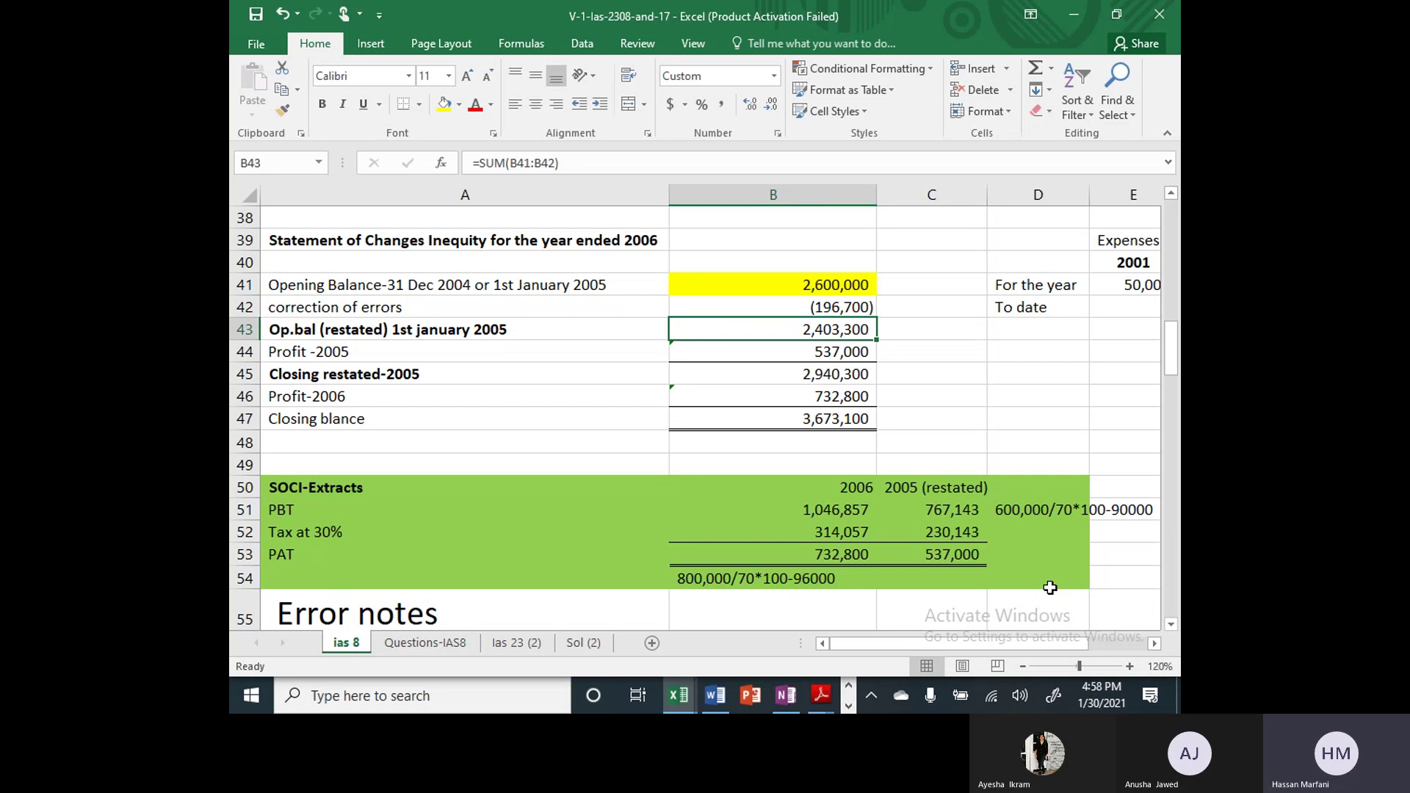
Append "or closing bal. 2004" to the Op.bal (restated) 1st january 2005 label
key("Left")
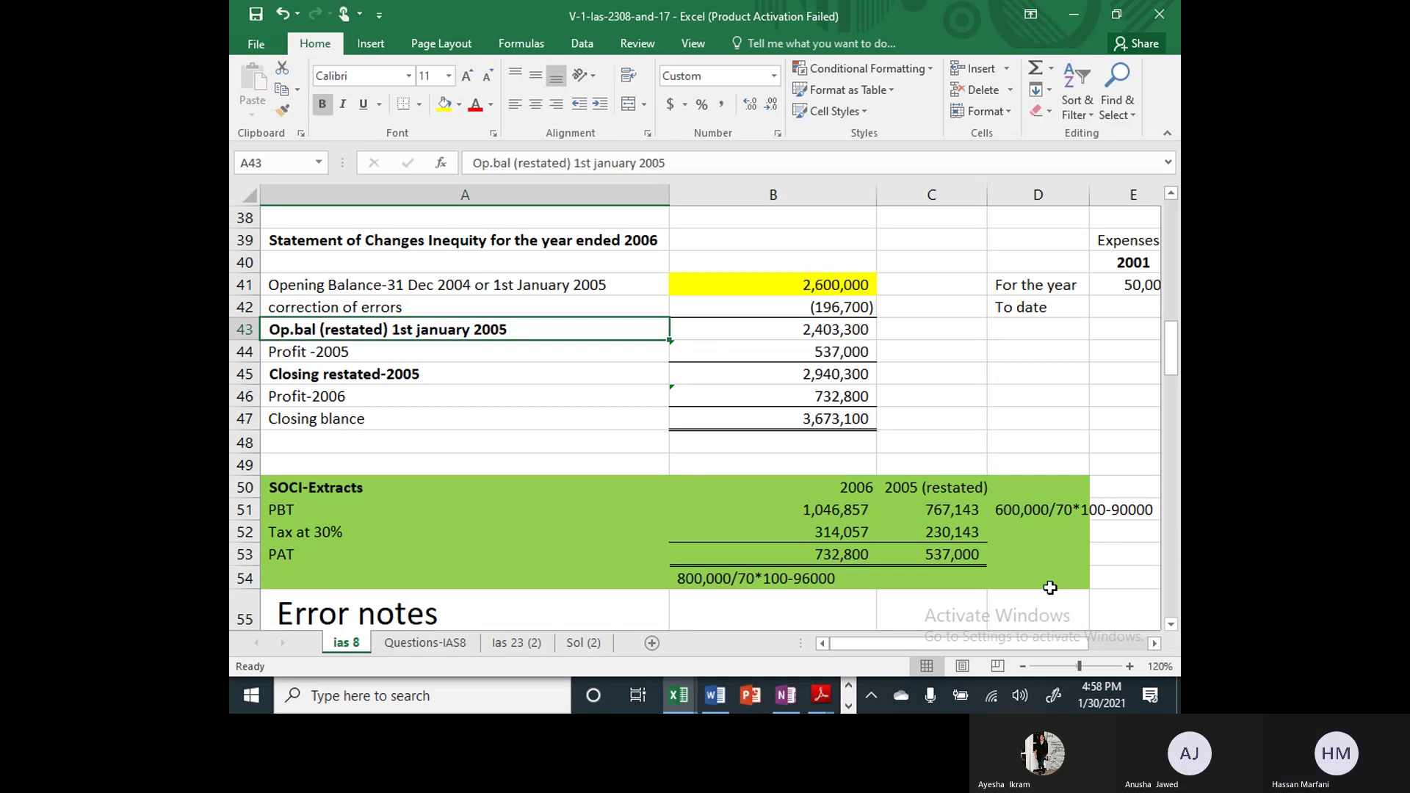
key("F2")
type("or closi")
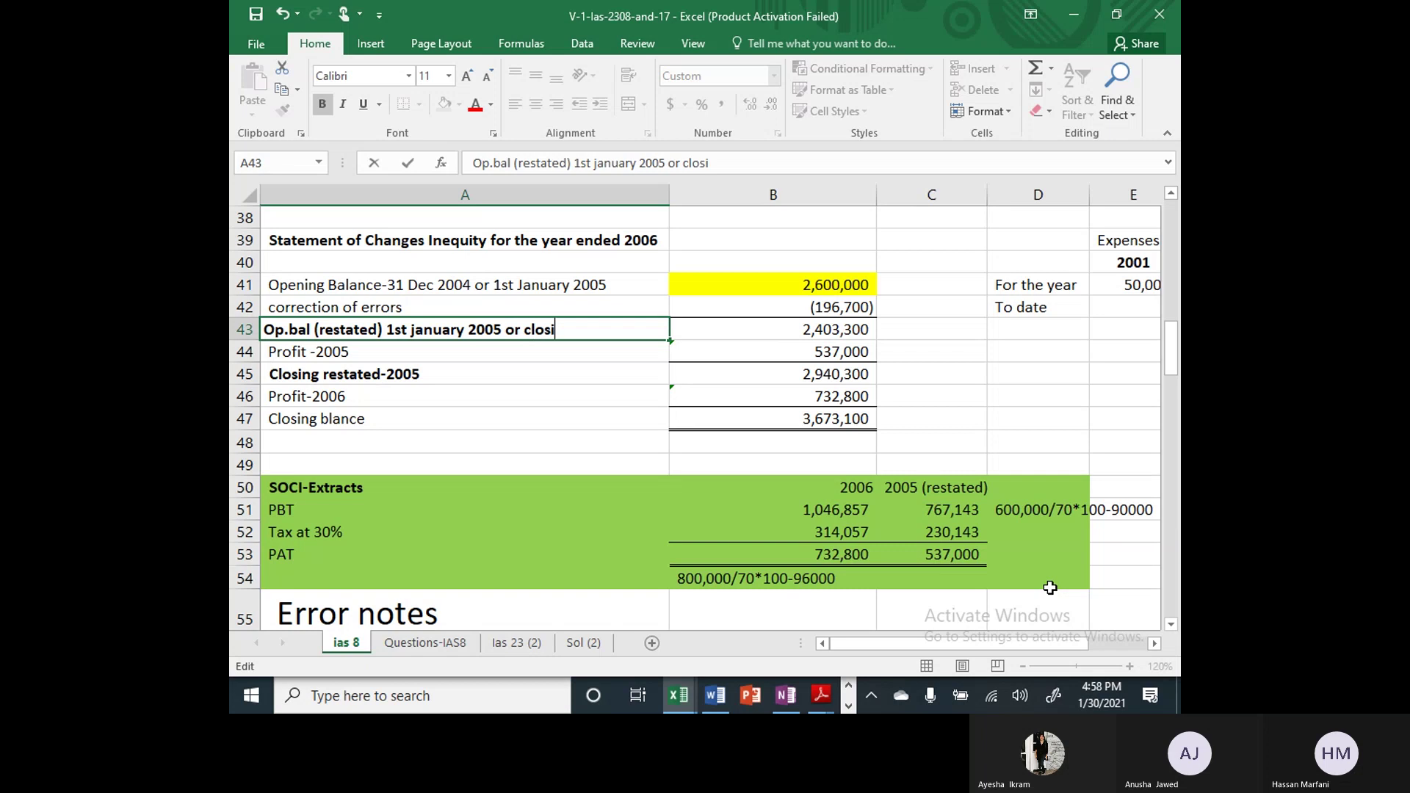
type("ng bal.")
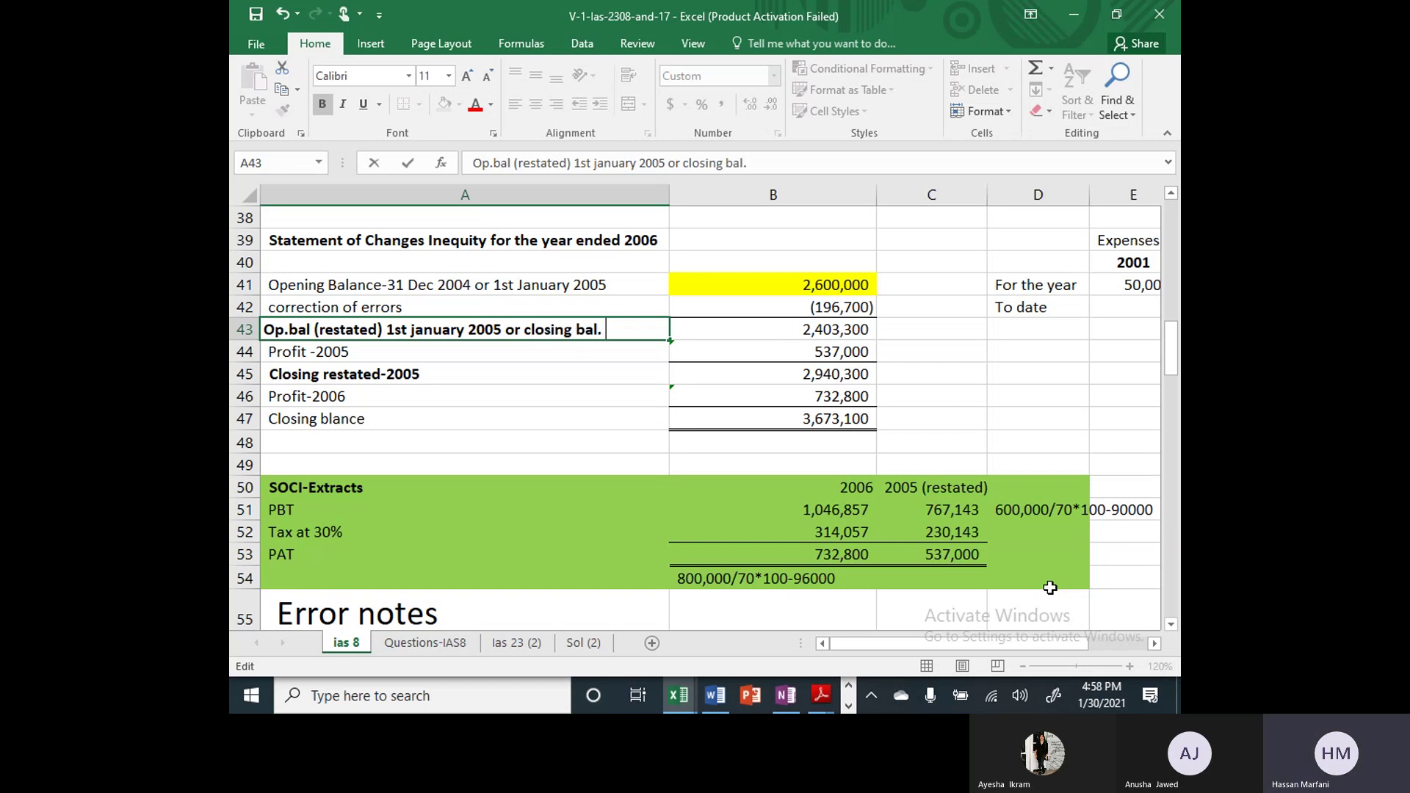
type(" 200")
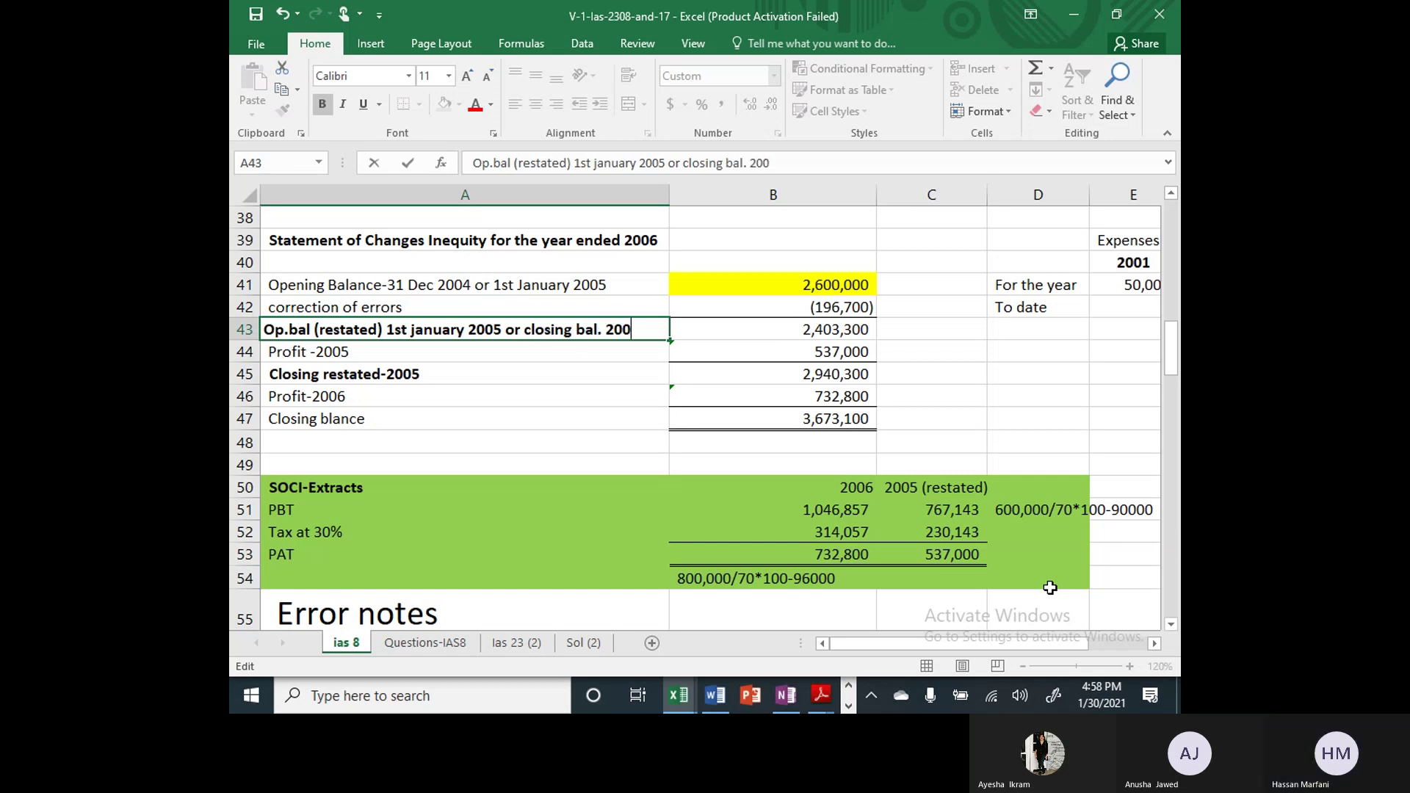
type("4")
key("Return")
key("Up")
key("Right")
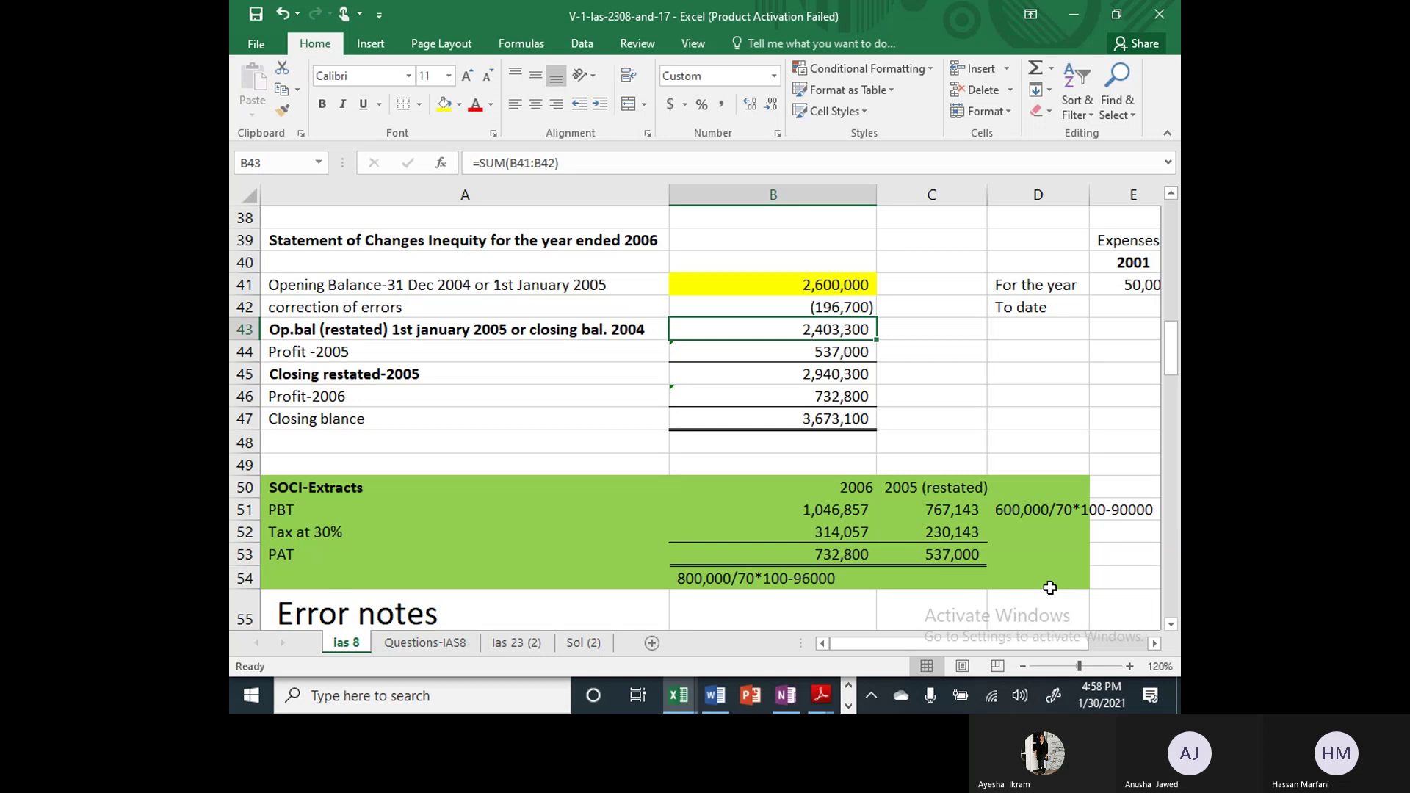
Review the restated opening balance label against the correction of errors and Closing restated-2005 rows
key("Left")
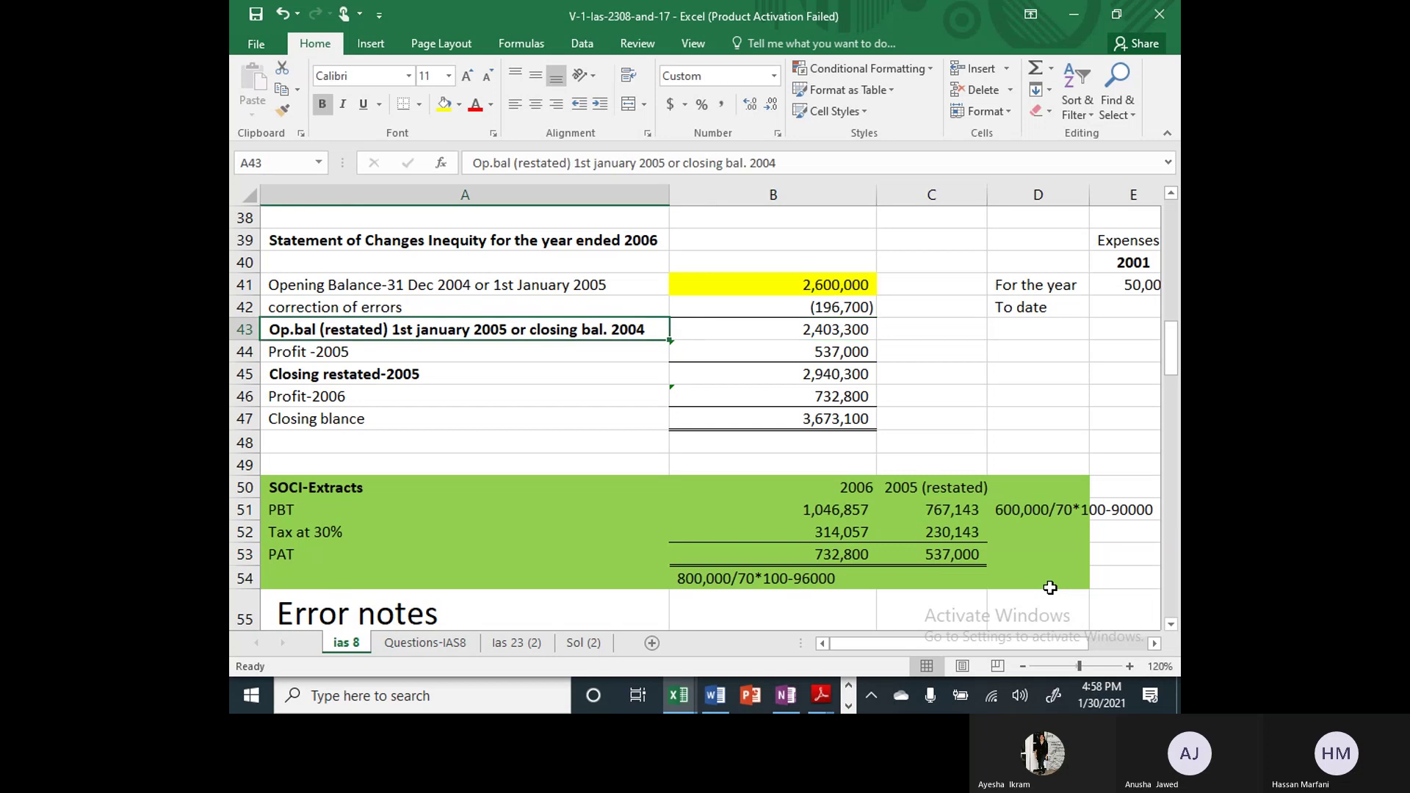
key("Right")
key("Up")
key("Left")
key("Down")
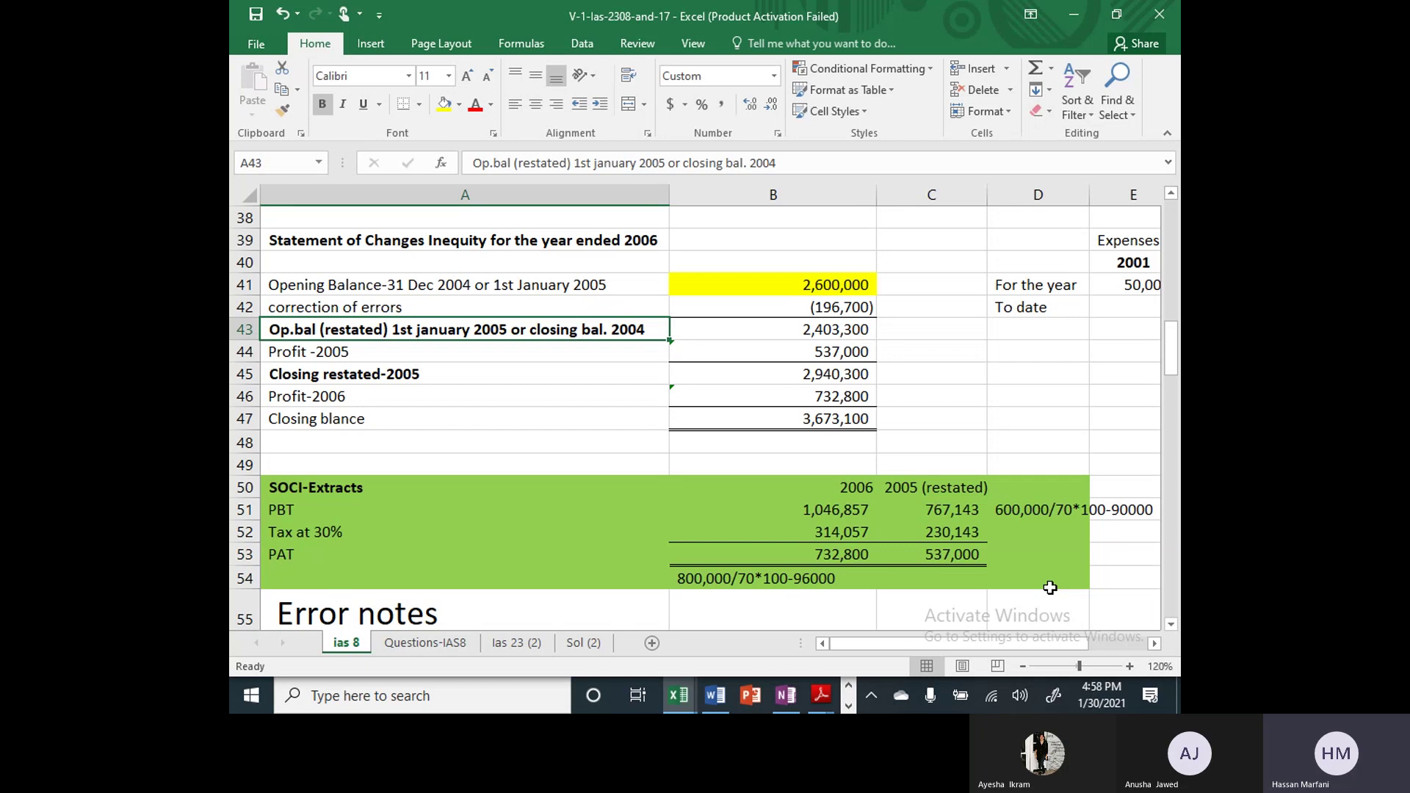
key("Down")
key("Down")
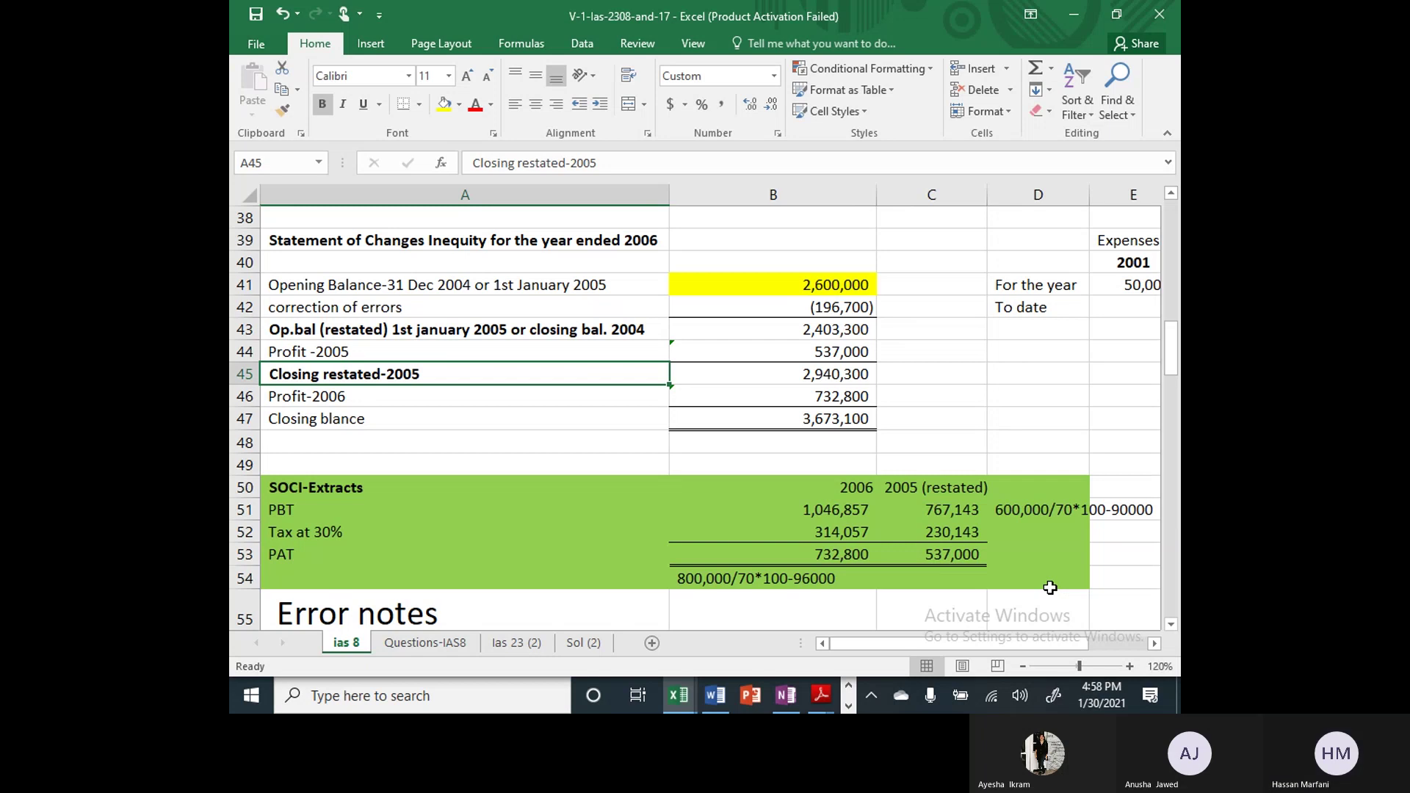
key("Up")
key("Up")
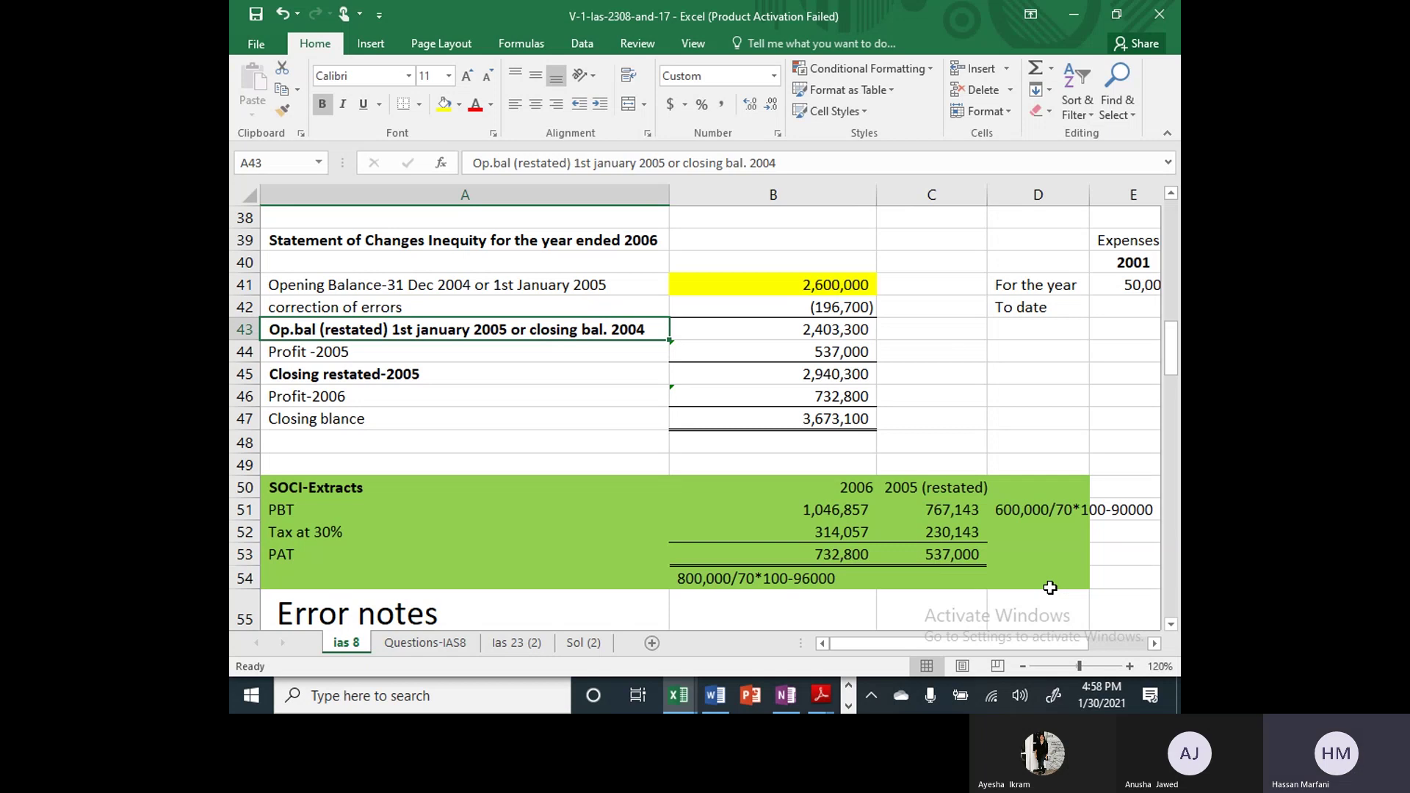
Trace the restated opening balance by inspecting the opening balance, correction of errors and Profit -2005 amounts
key("Right")
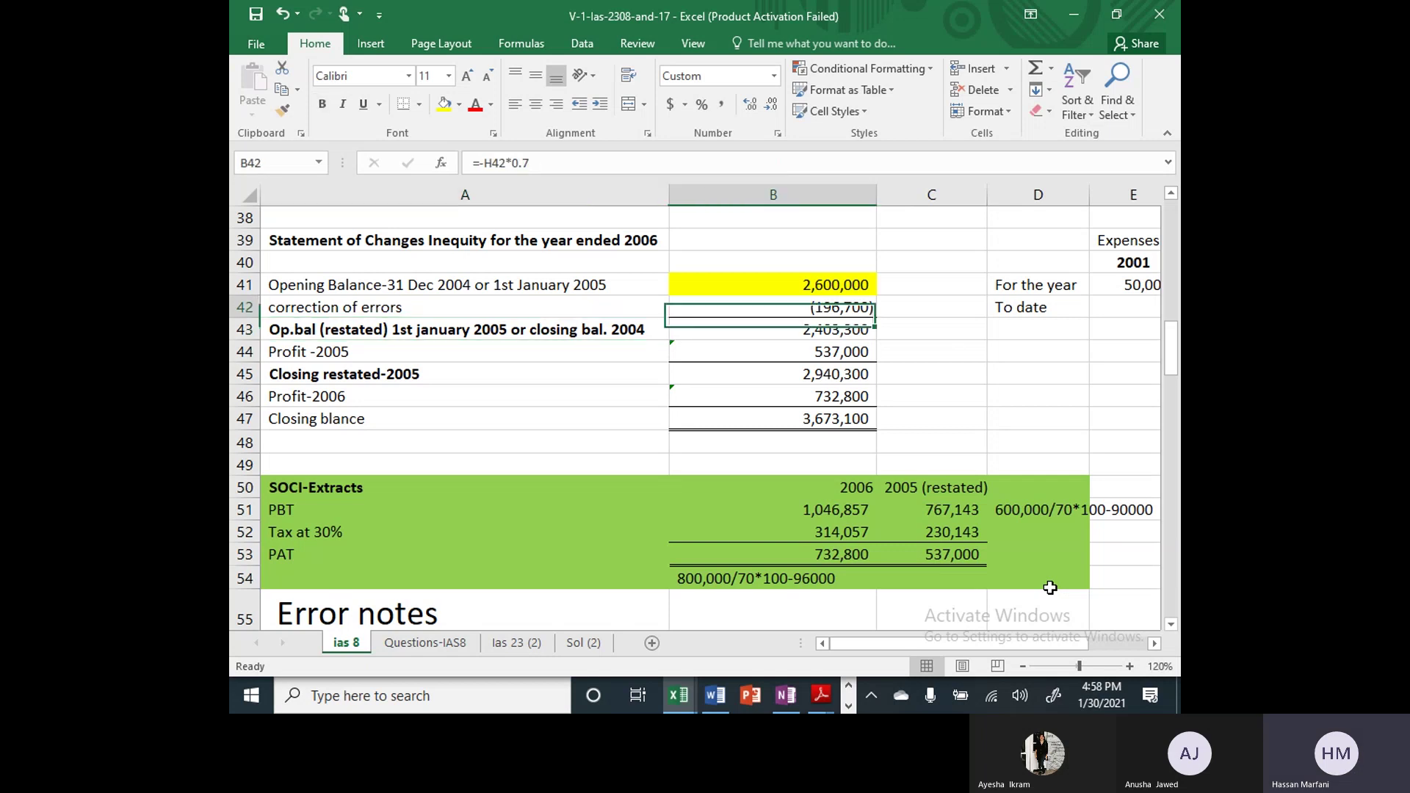
key("Up")
key("Up")
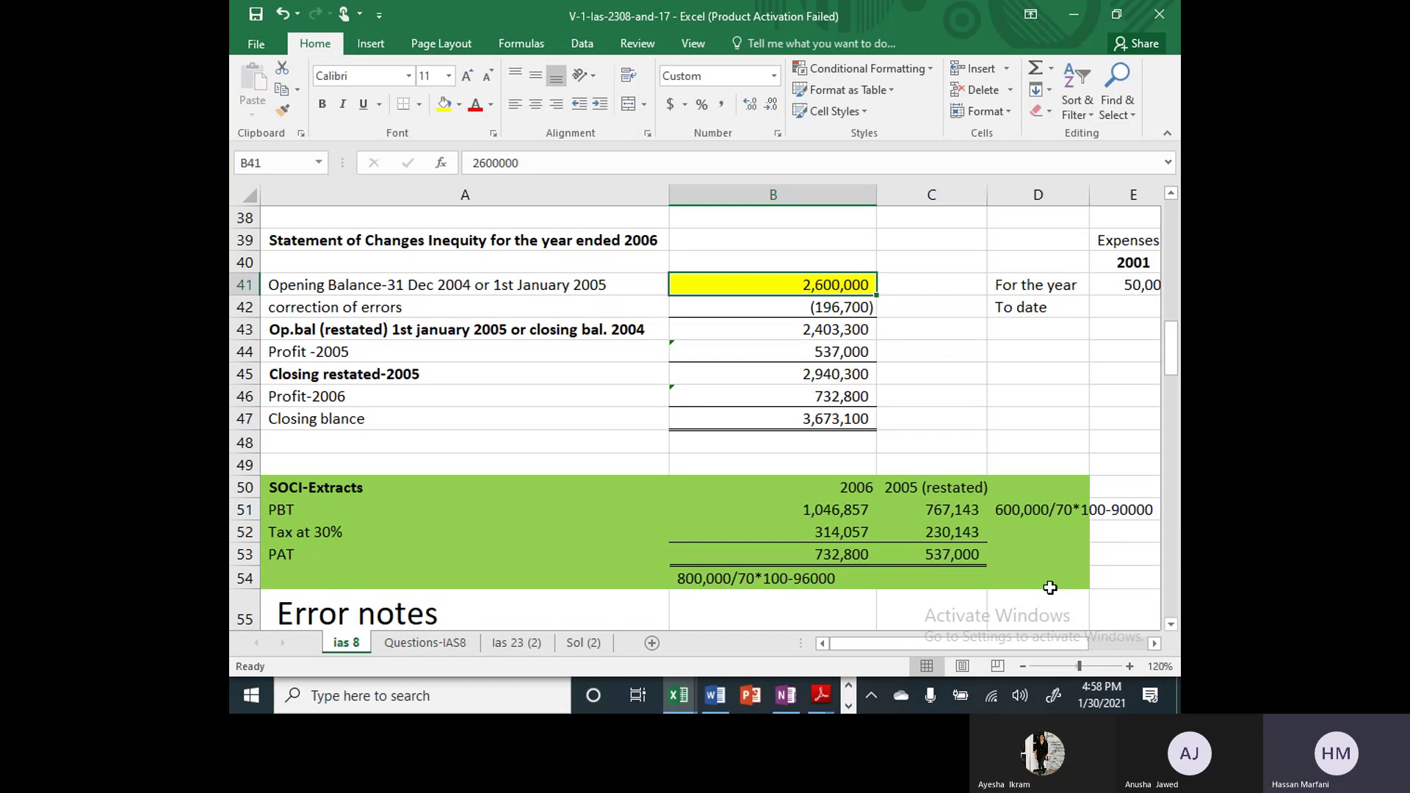
key("Down")
key("Down")
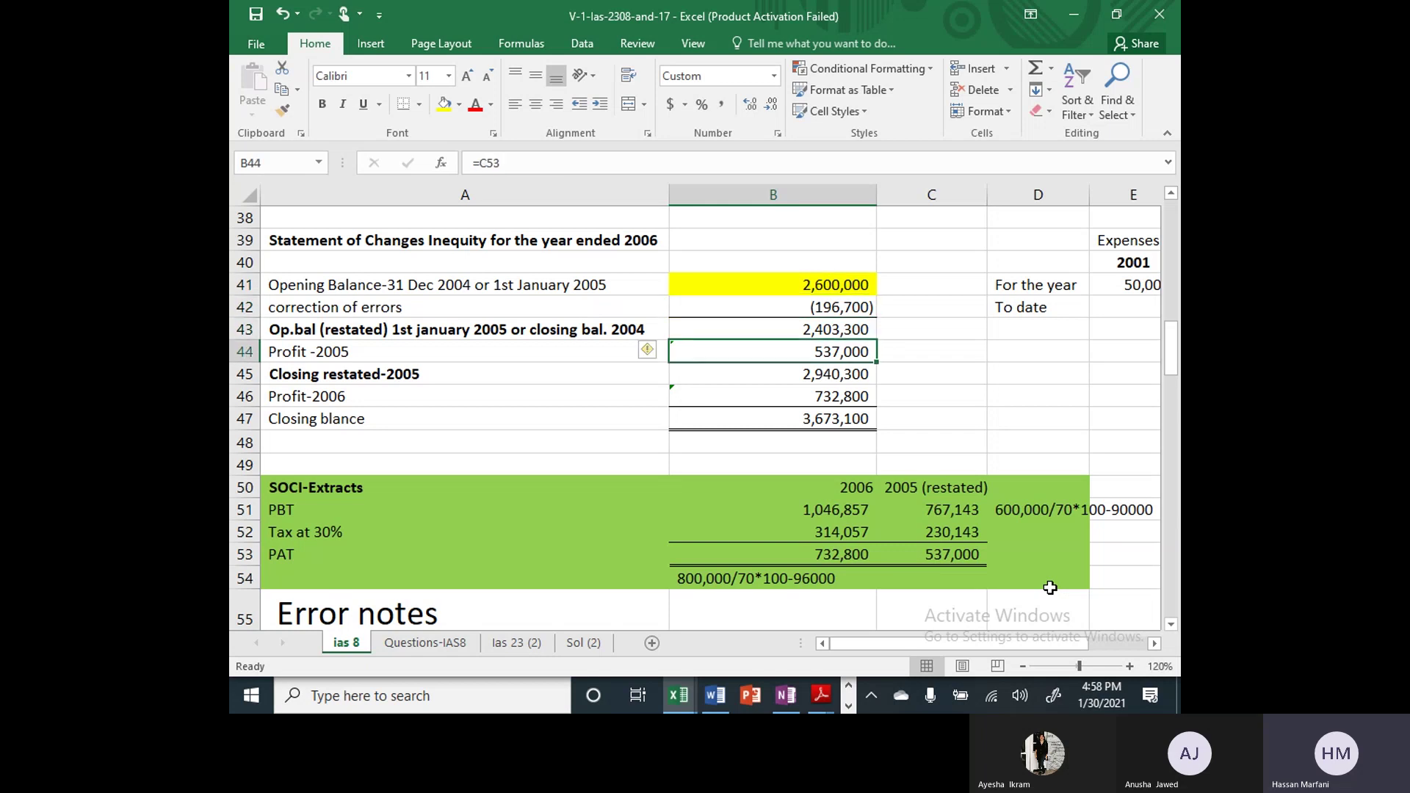
key("Left")
key("Right")
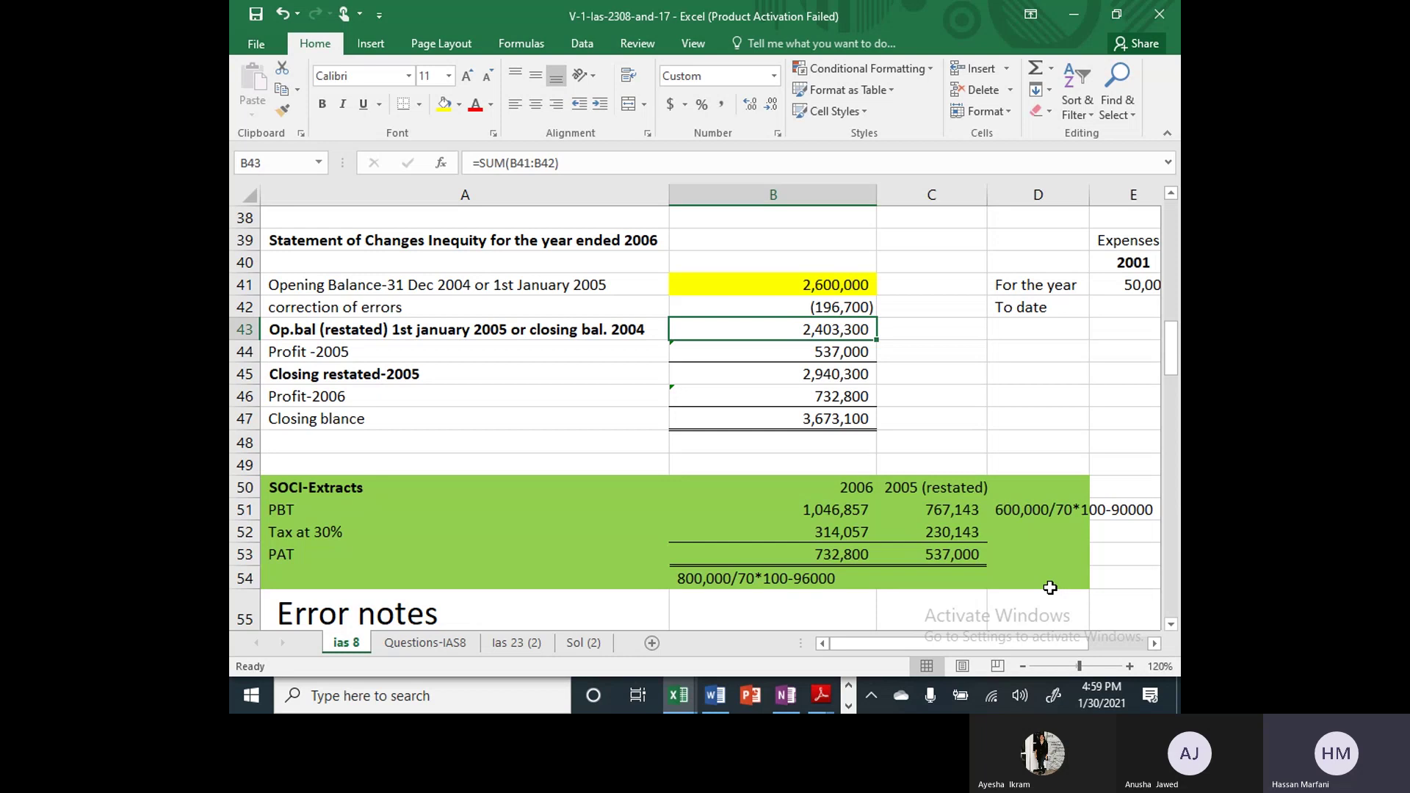
key("Left")
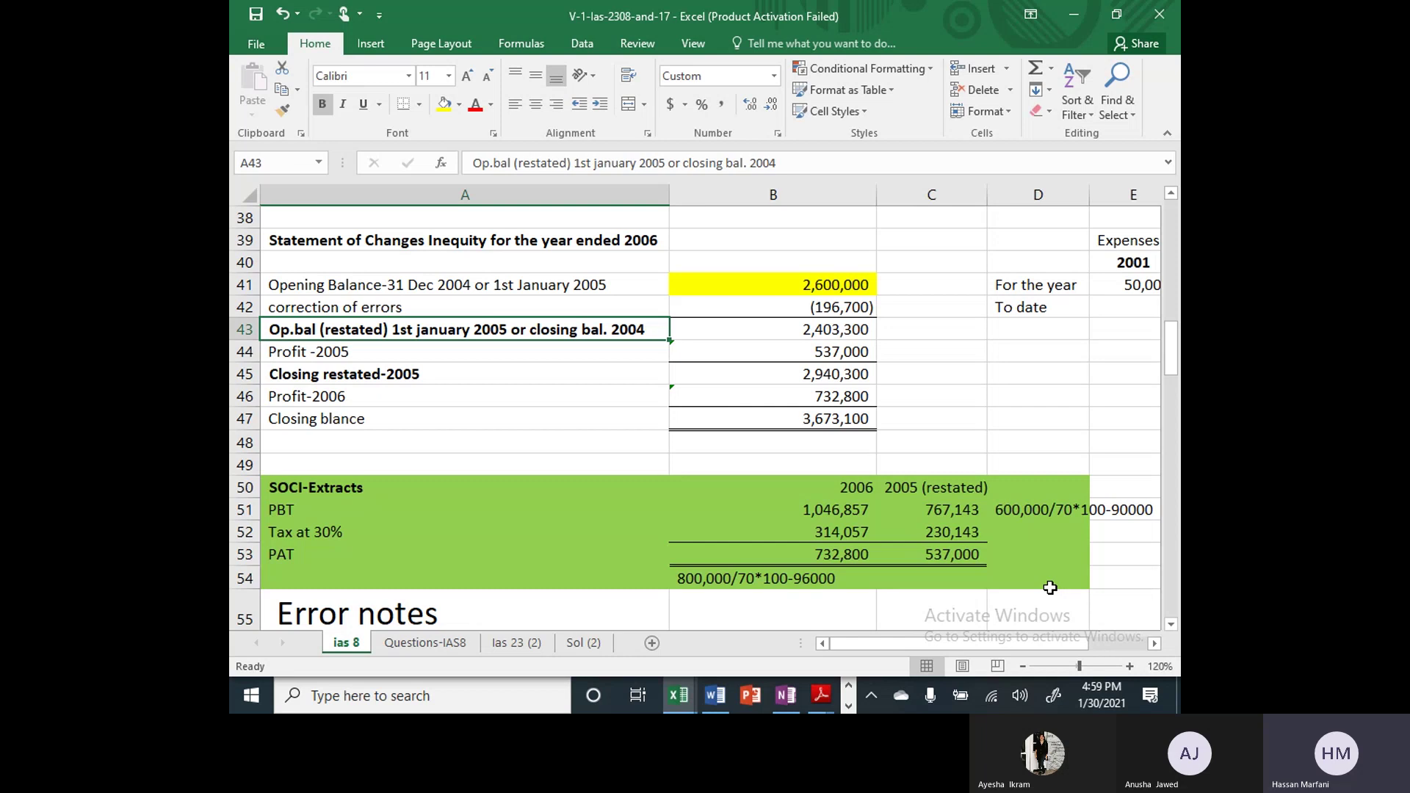
Inspect the formulas behind the Profit -2005 and Closing restated-2005 amounts
key("Down")
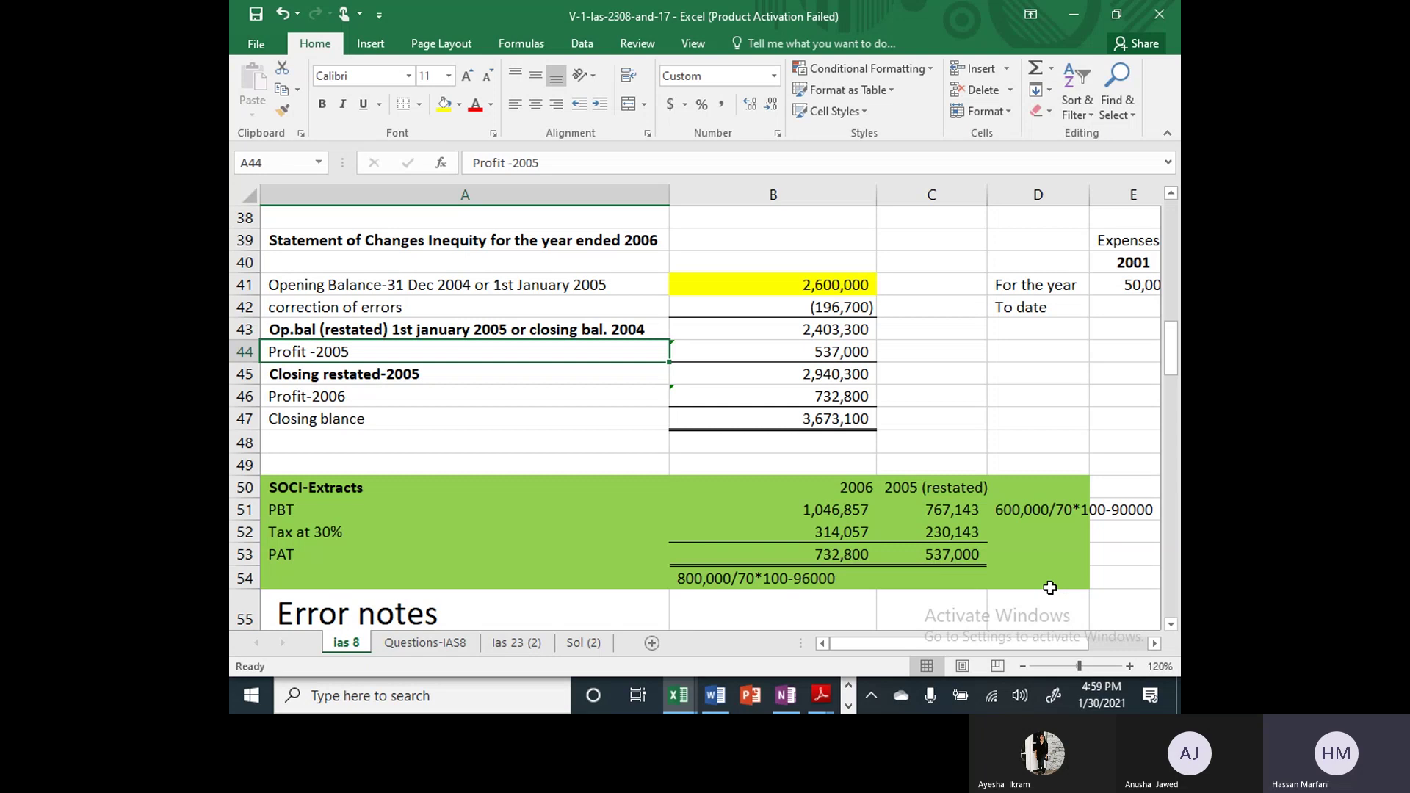
key("Right")
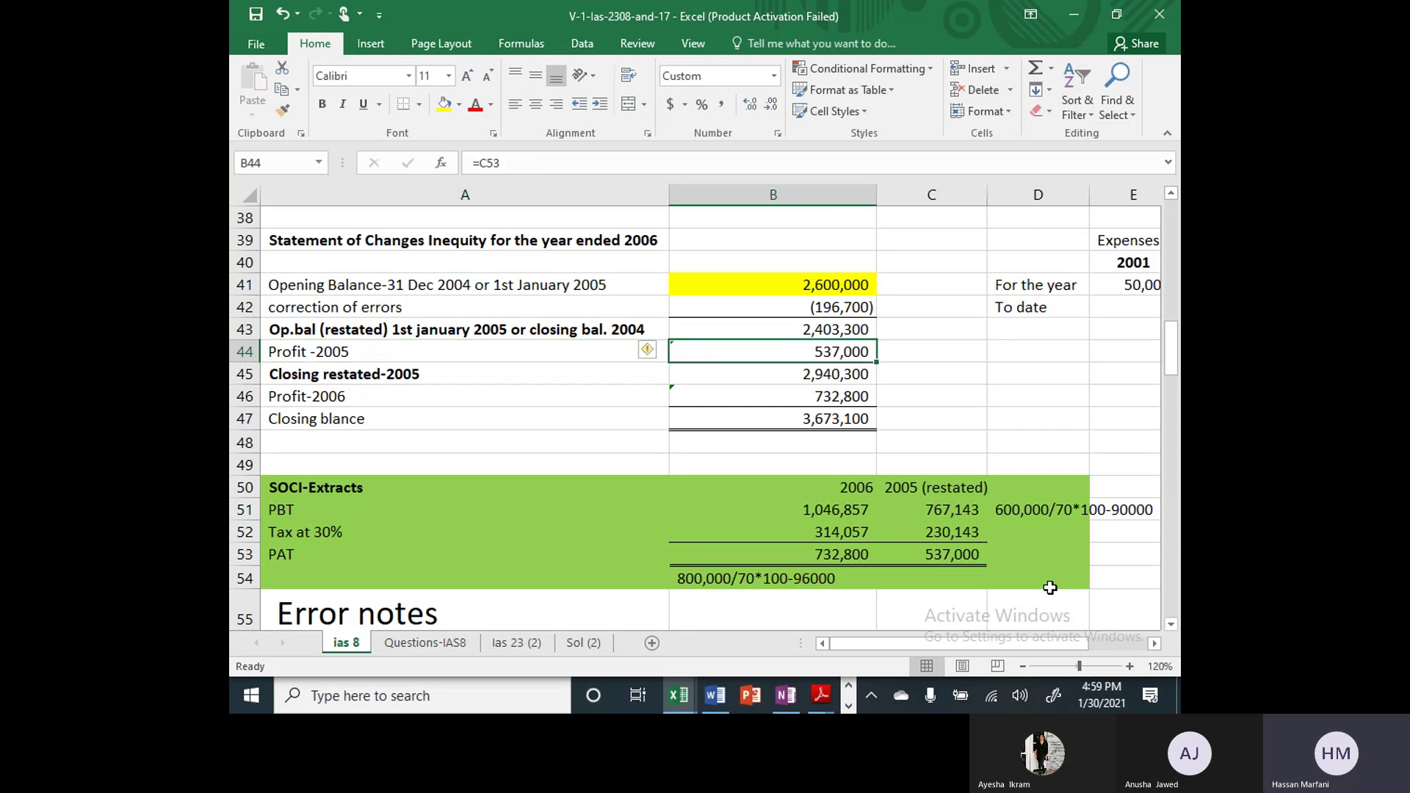
key("Down")
key("Left")
key("Right")
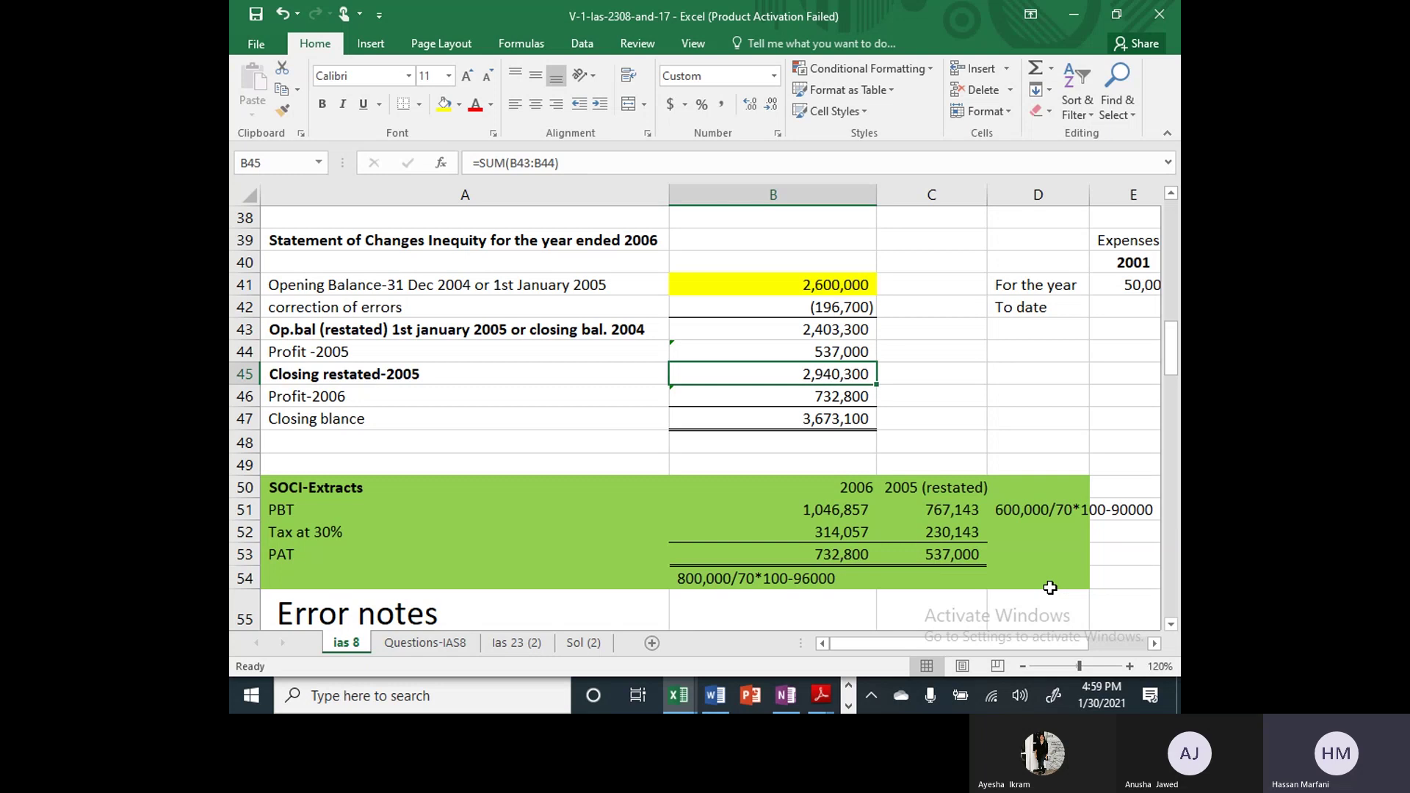
key("Left")
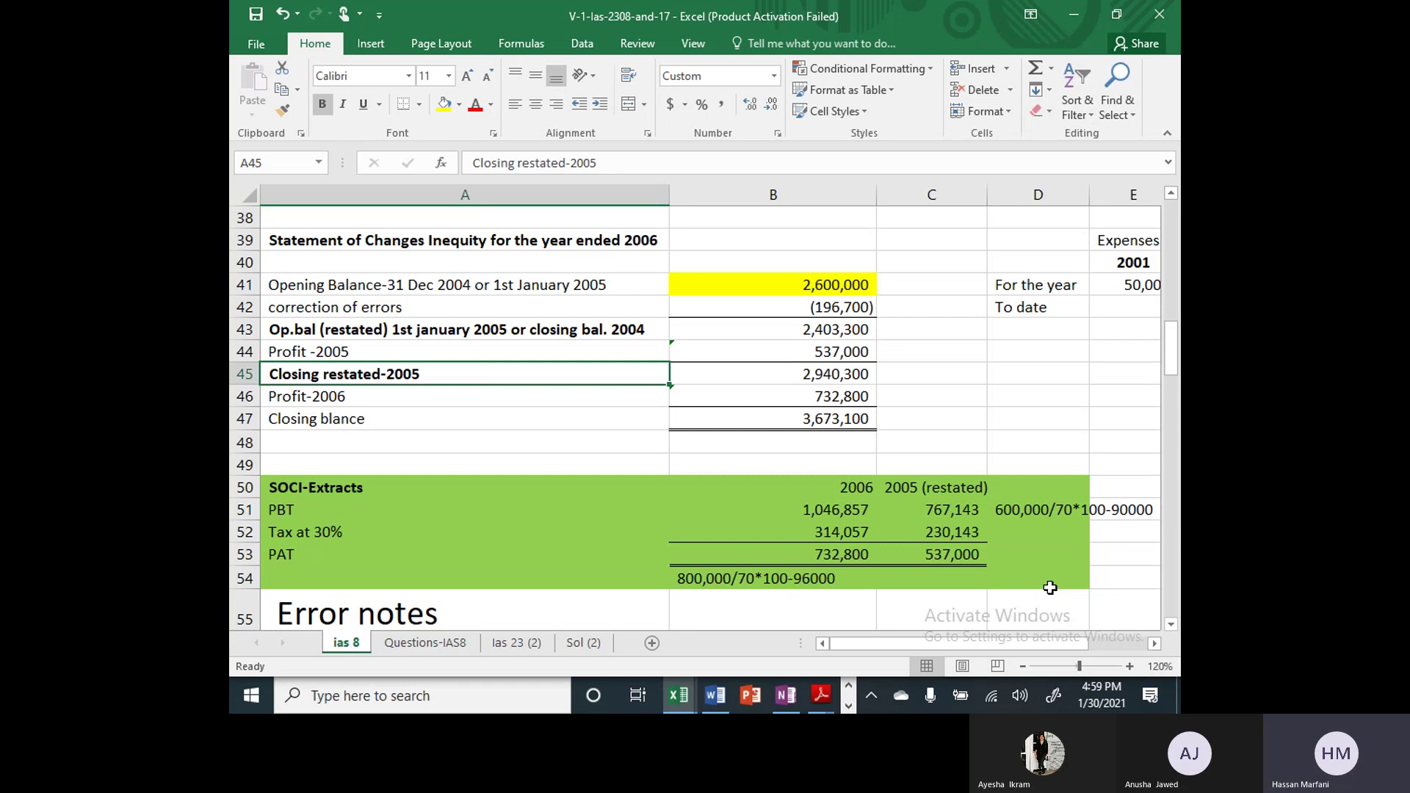
Check which SOCI extract figure the Profit-2006 amount is linked to
key("Down")
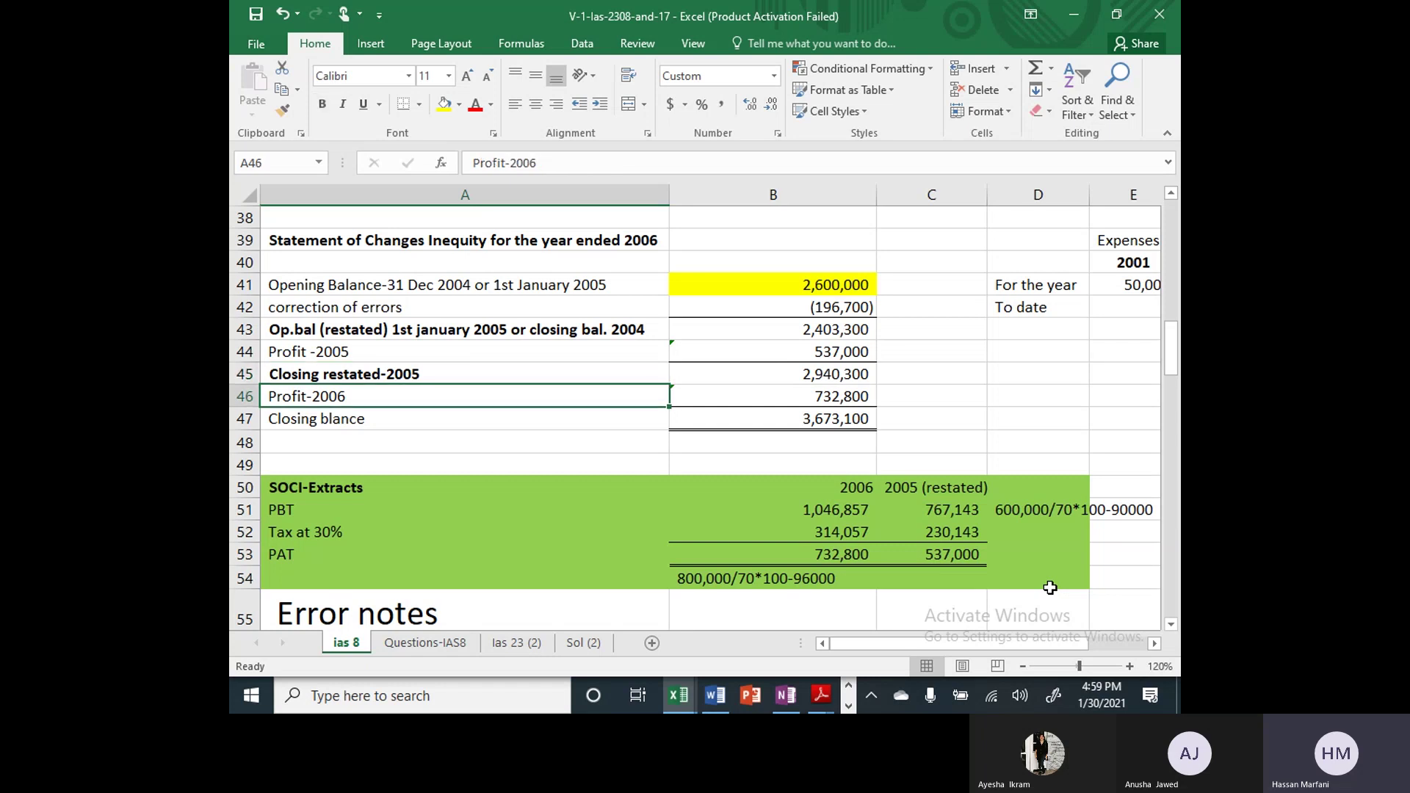
key("Right")
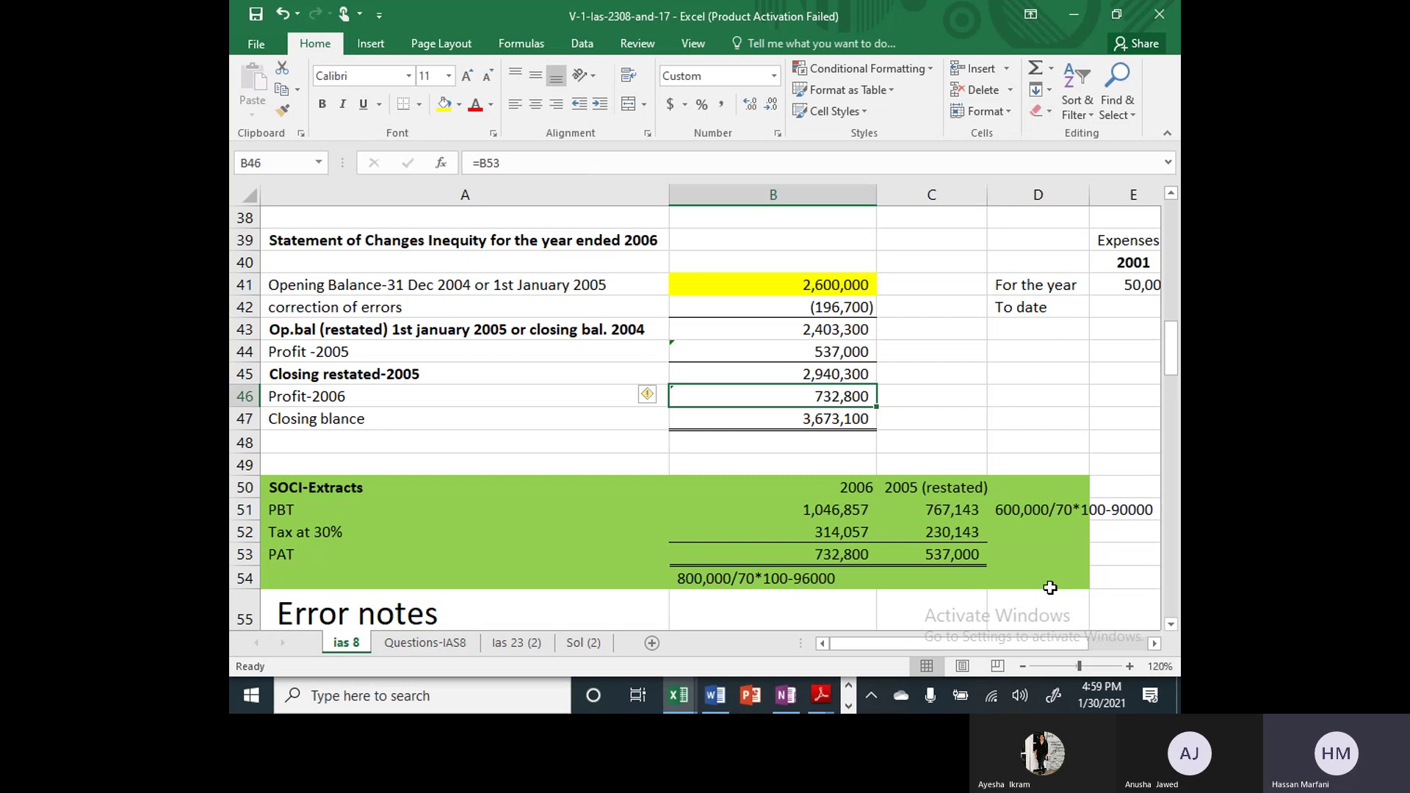
key("Left")
Append "-2006" to the Closing blance label in the Statement of Changes in Equity
key("Down")
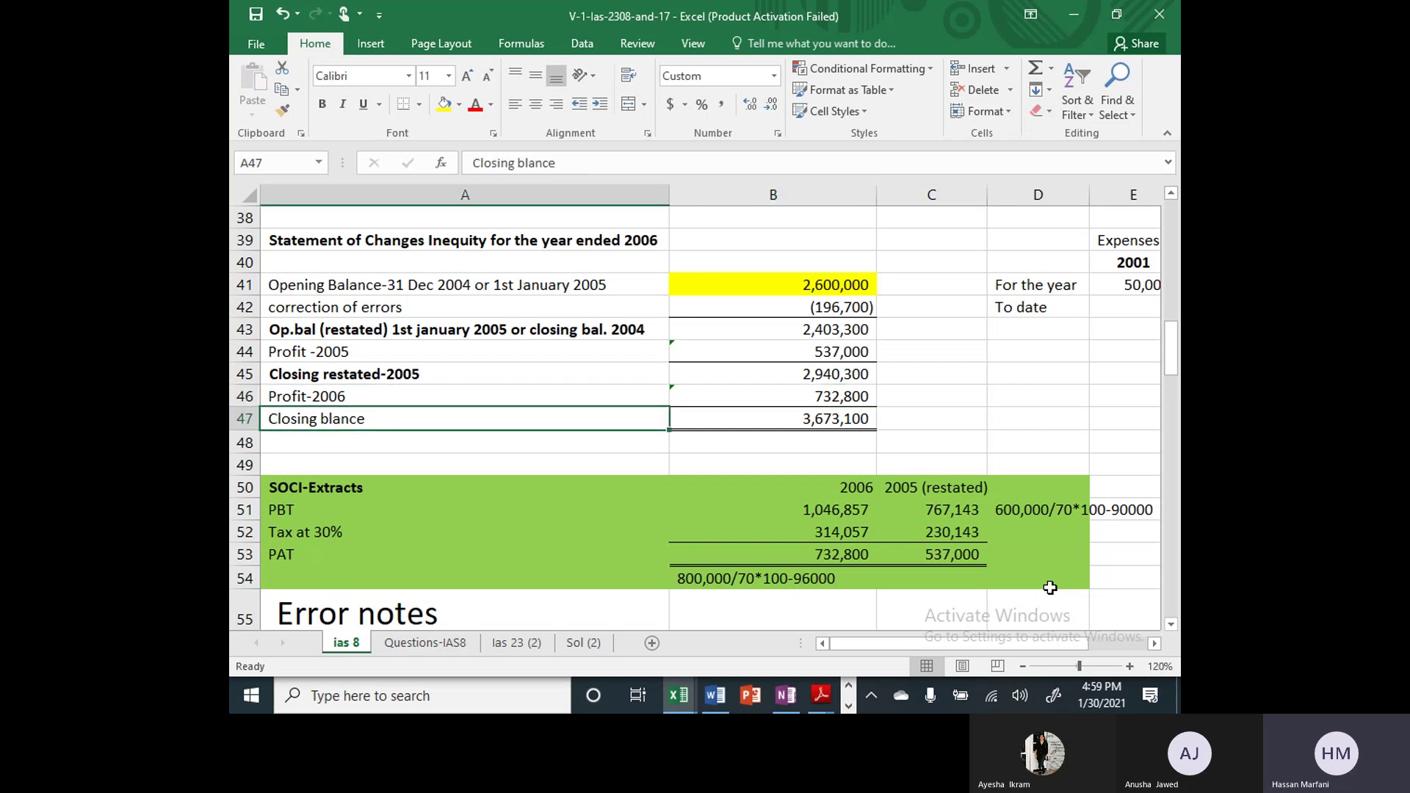
key("F2")
type("-2006")
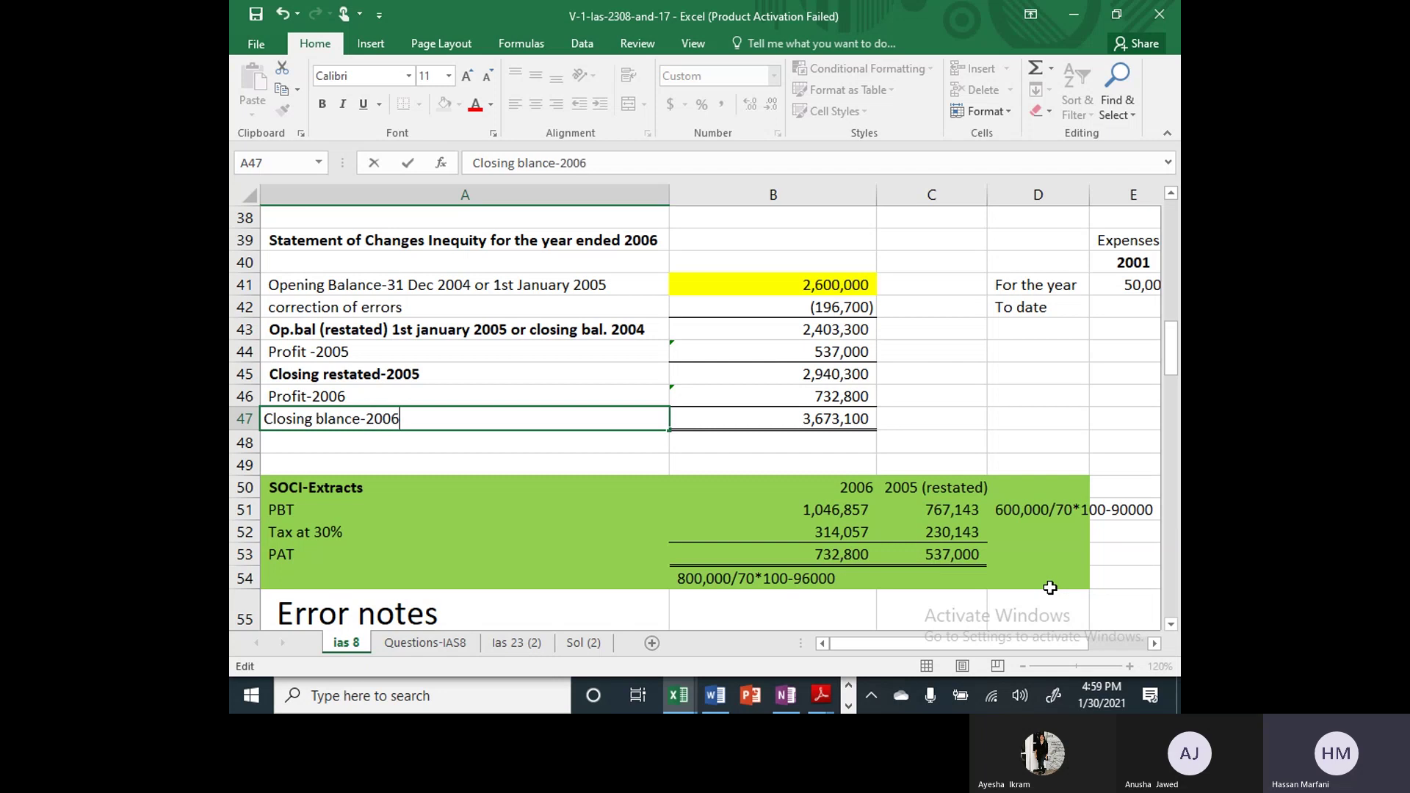
key("Return")
key("Up")
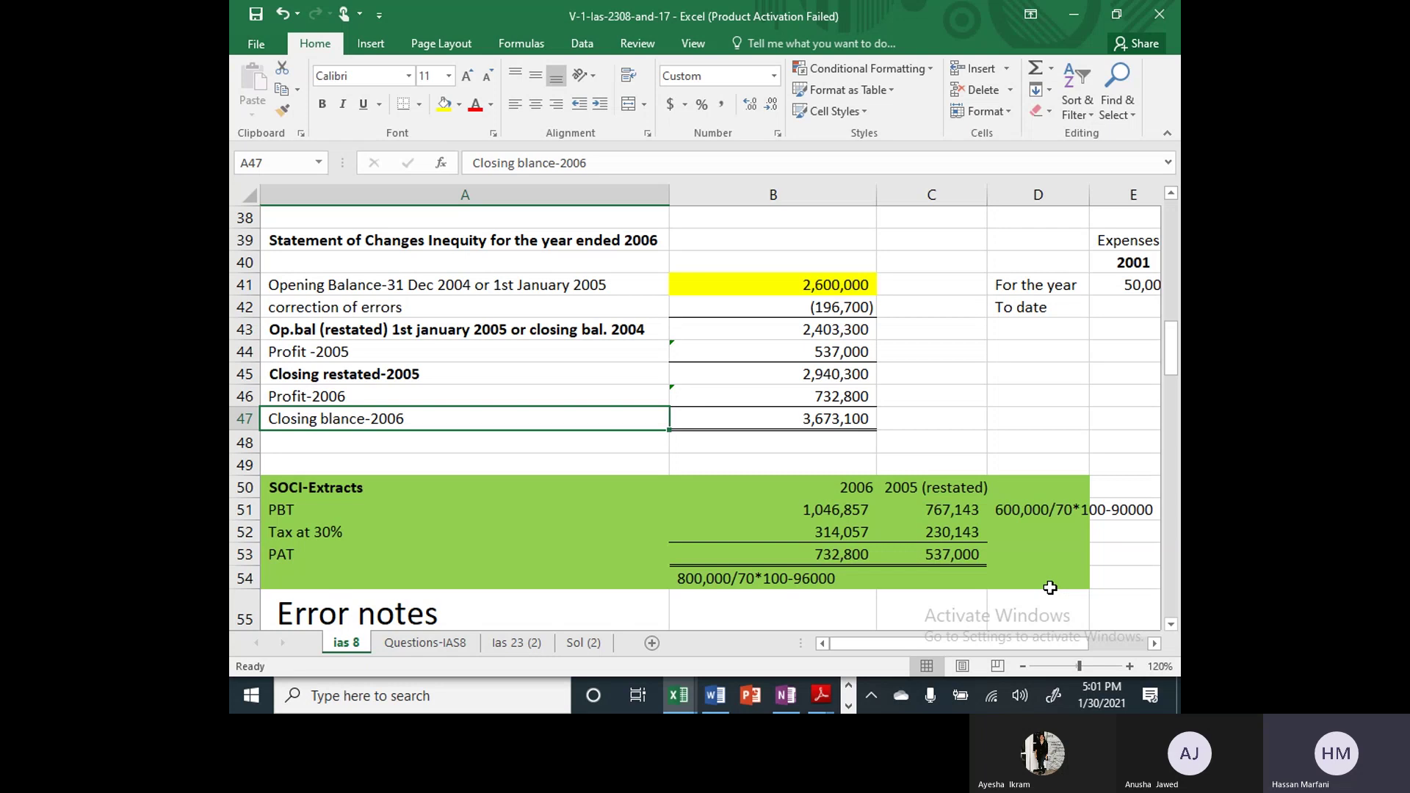
Look over the start of the Error notes, including Effect on income, and return to the SOCI-Extracts heading
key("Down")
key("Down")
key("Down")
key("Down")
key("Down")
key("Down")
key("Down")
key("Down")
key("Down")
key("Down")
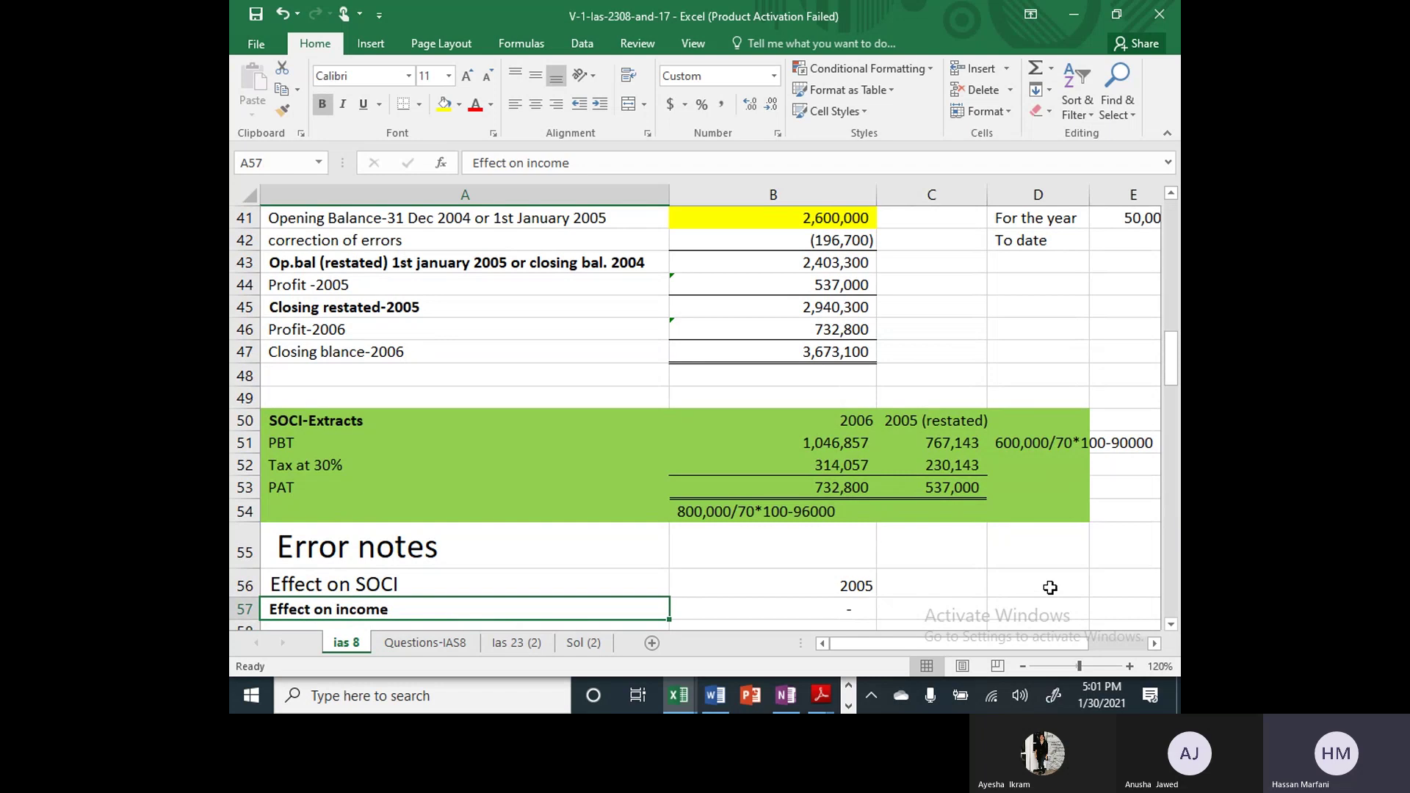
key("Up")
key("Up")
key("Up")
key("Up")
key("Up")
key("Up")
key("Up")
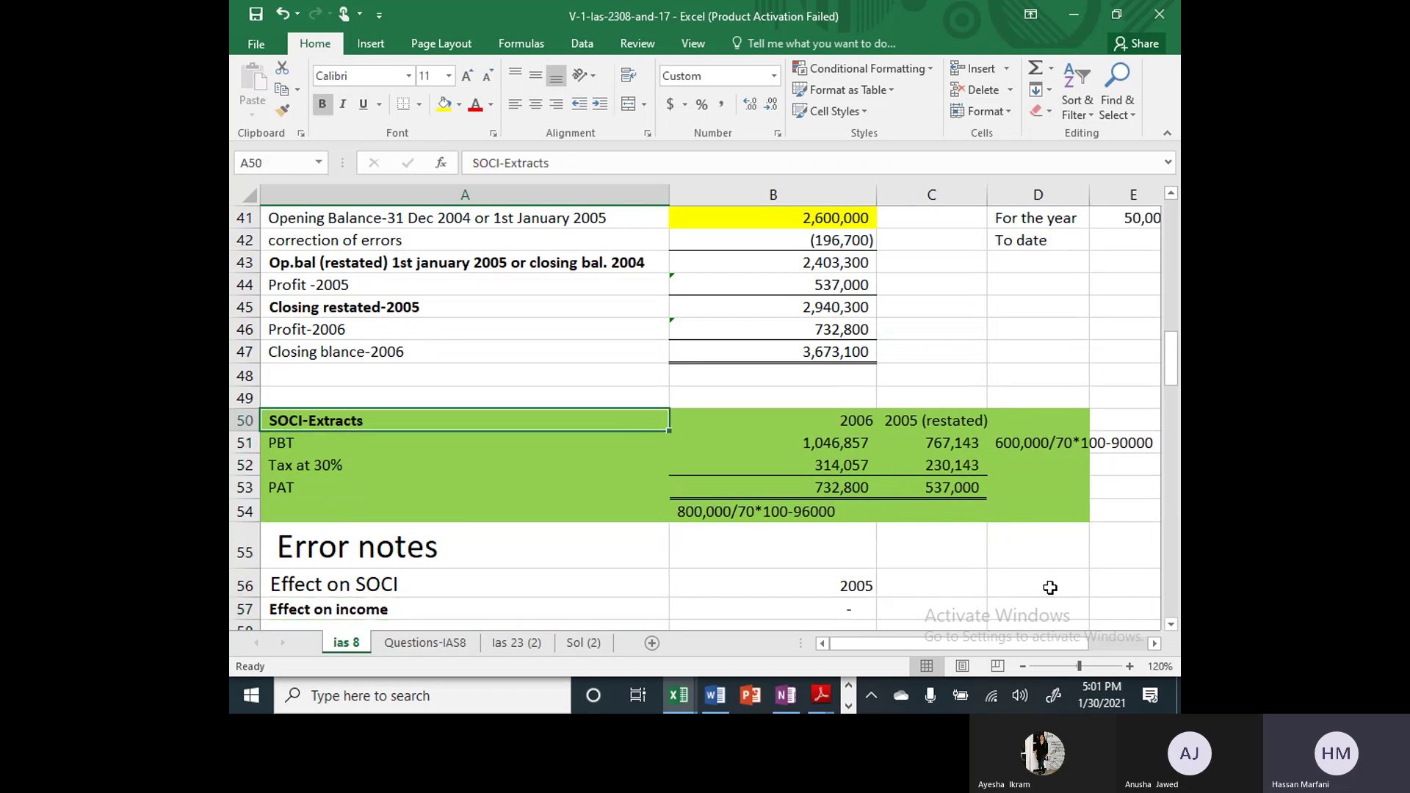
Examine the Effect on SOCI notes, from the effect on income through expenses, tax and profit
key("Down")
key("Down")
key("Down")
key("Down")
key("Down")
key("Down")
key("Down")
key("Down")
key("Down")
key("Down")
key("Down")
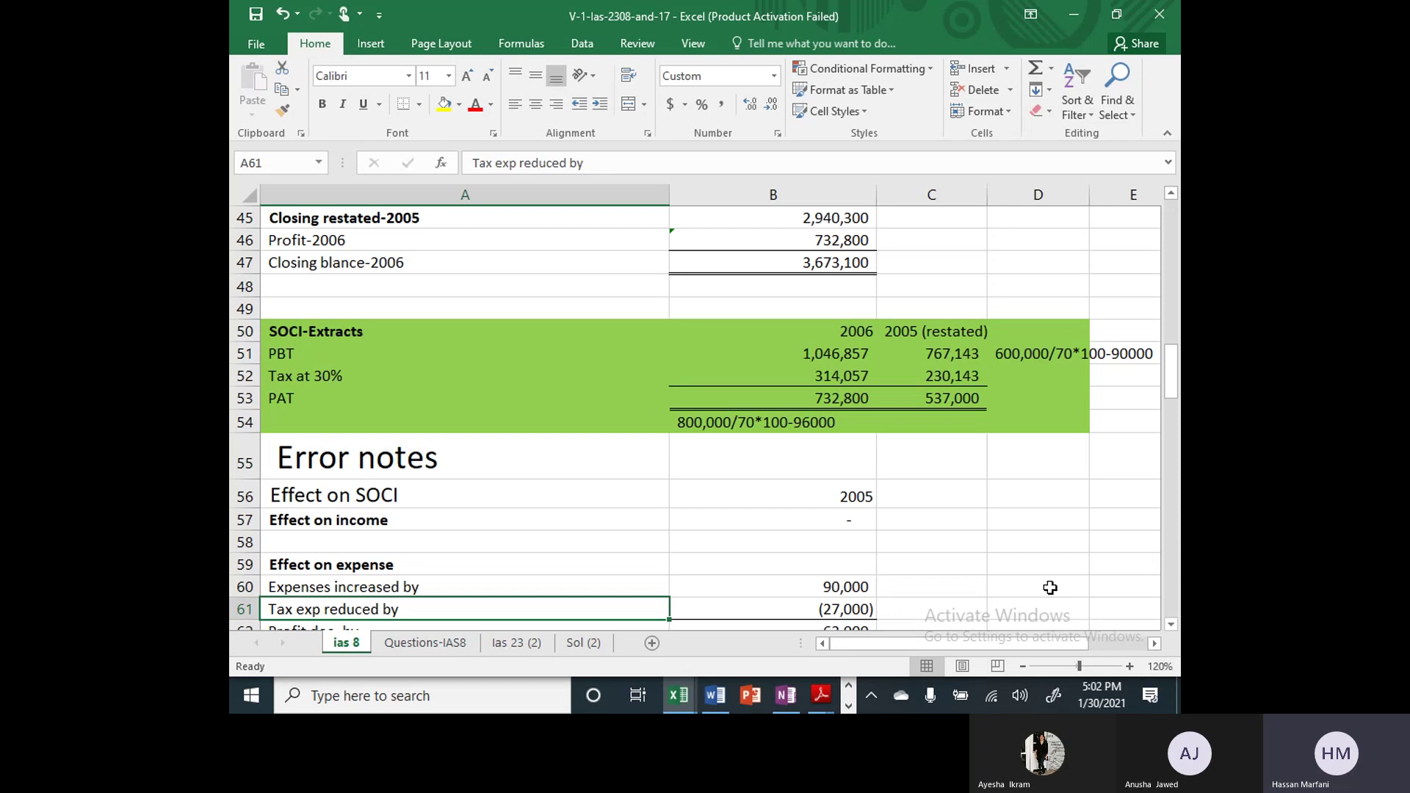
key("Down")
Go back to the expenses working and examine its yearly and to-date amounts for 2001 to 2006
key("Up")
key("Up")
key("Up")
key("Up")
key("Up")
key("Up")
key("Up")
key("Up")
key("Up")
key("Up")
key("Up")
key("Up")
key("Up")
key("Up")
key("Up")
key("Up")
key("Up")
key("Up")
key("Up")
key("Up")
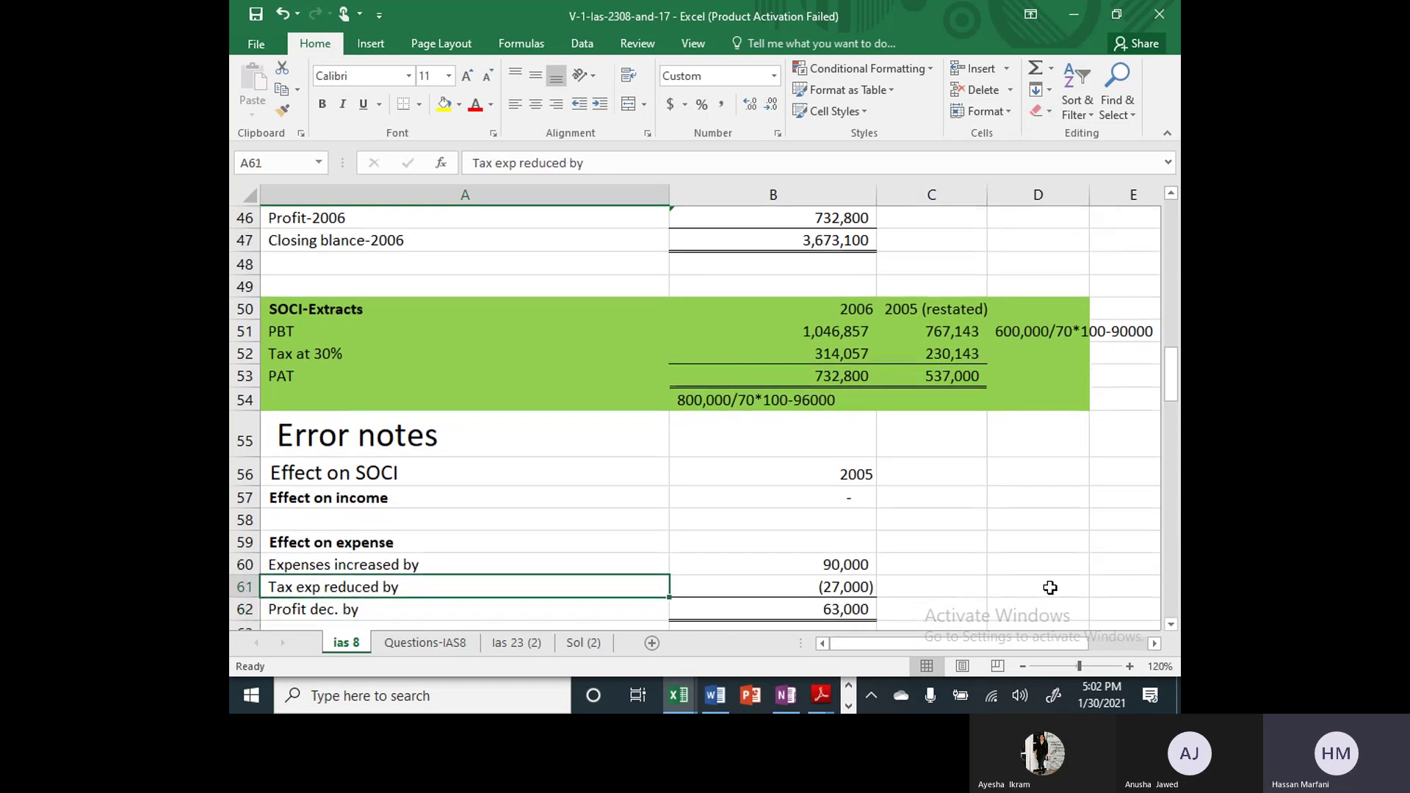
key("Up")
key("Right")
key("Right")
key("Right")
key("Right")
key("Right")
key("Right")
key("Right")
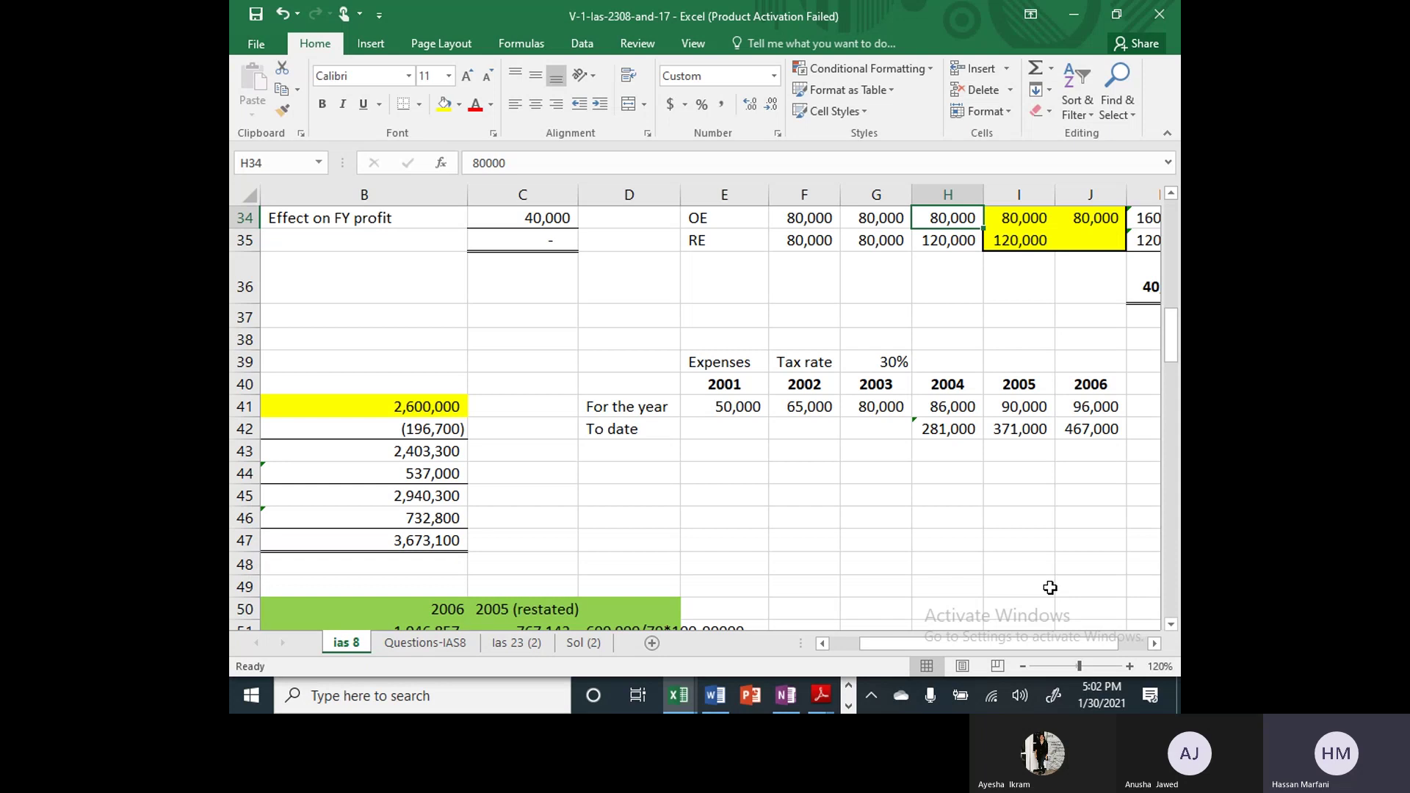
Switch to the Teams meeting window and open the meeting options that include stopping the recording
key("alt+Tab")
key("alt+Tab")
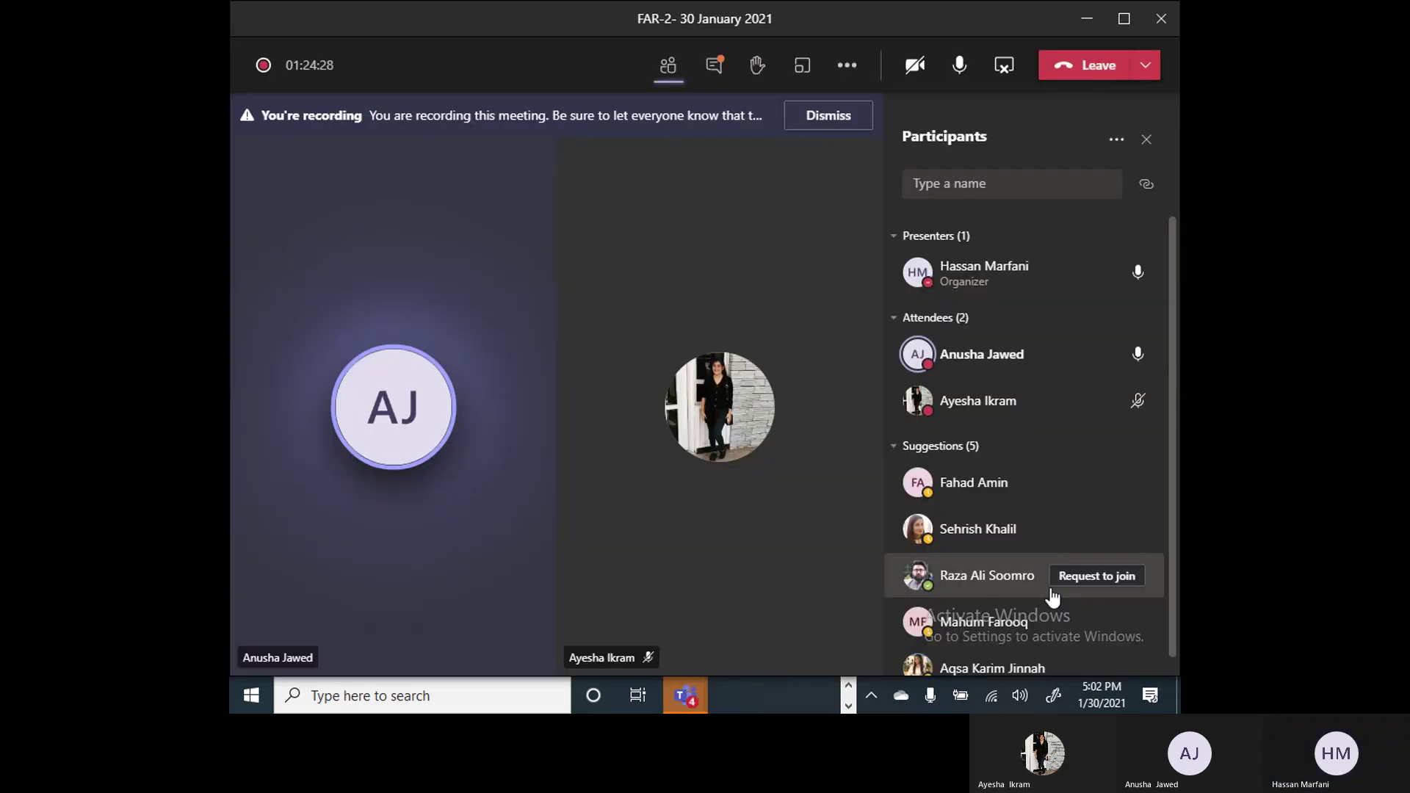
left_click(844, 65)
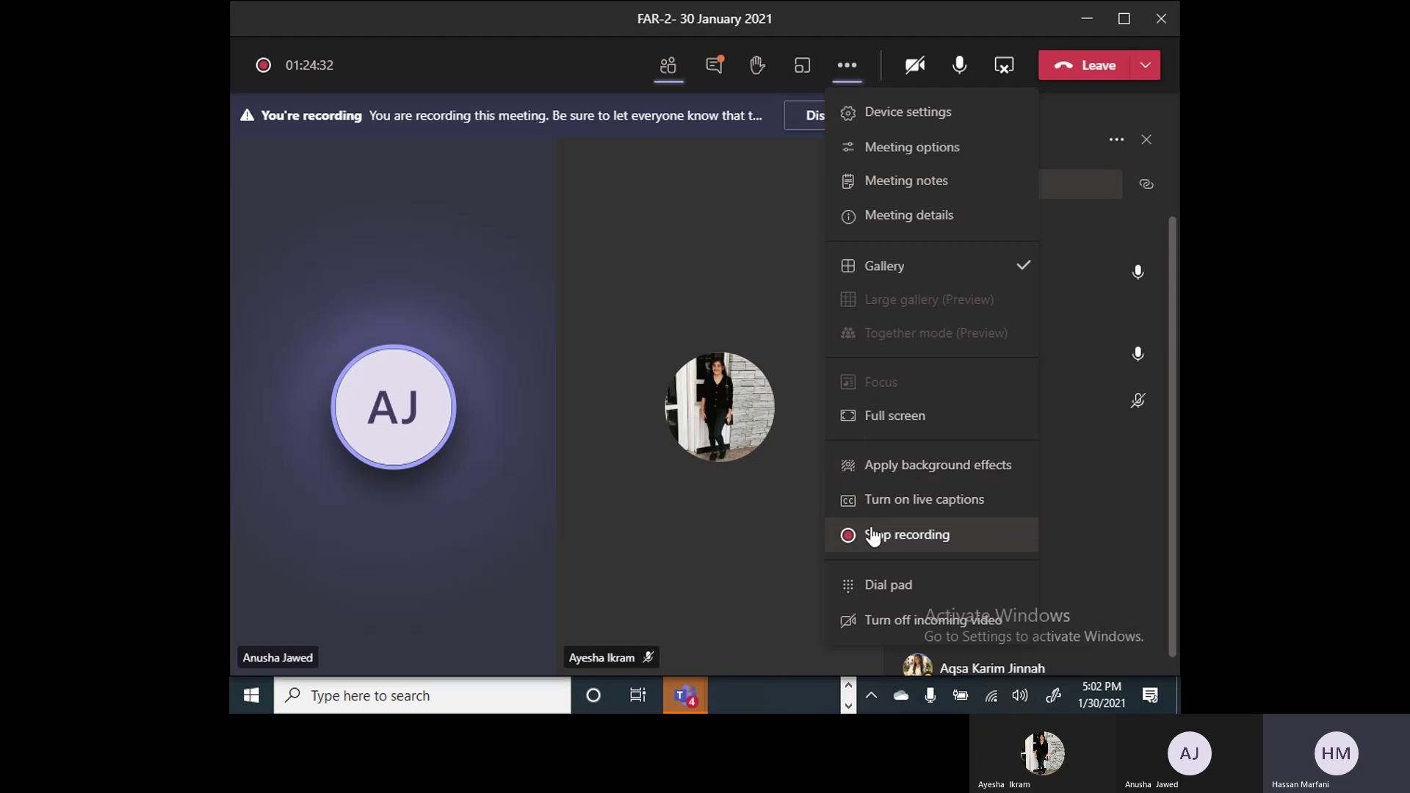